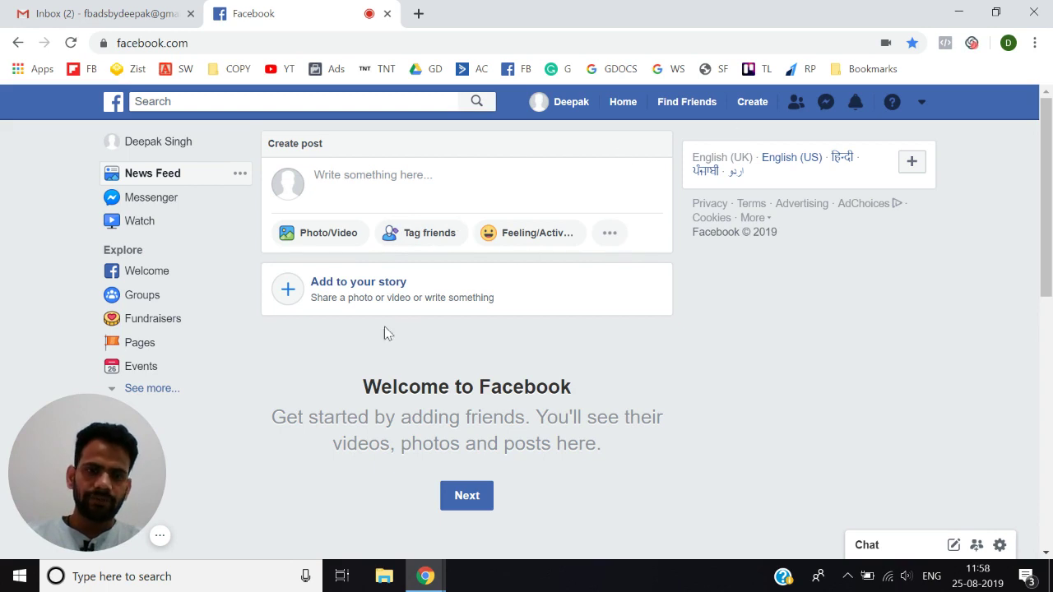
Step: Begin a new Facebook Page and choose the Community or public figure page type
{"action": "left_click", "coordinate": [761, 112]}
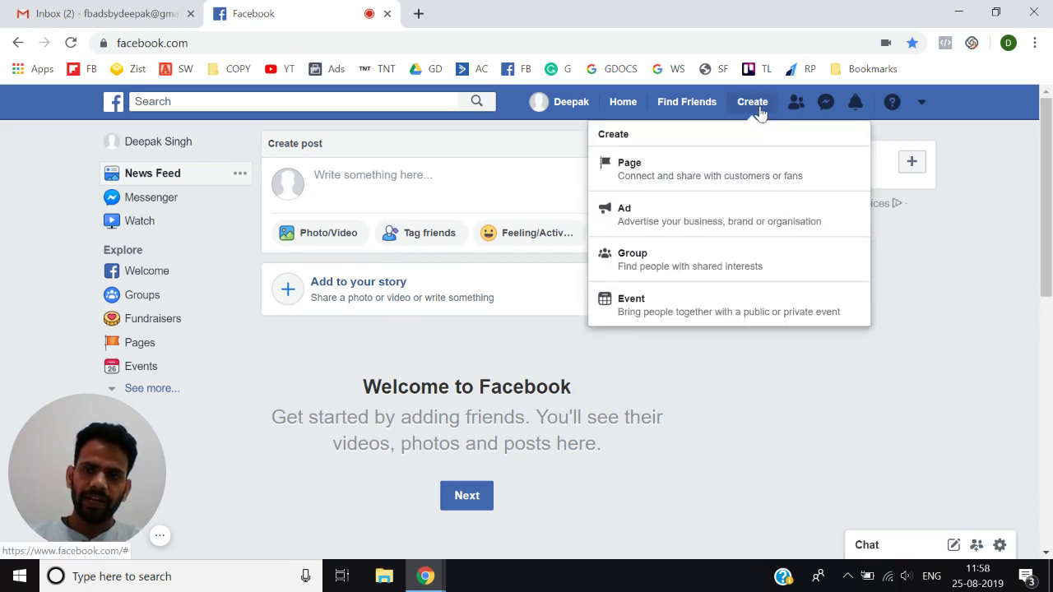
{"action": "left_click", "coordinate": [677, 178]}
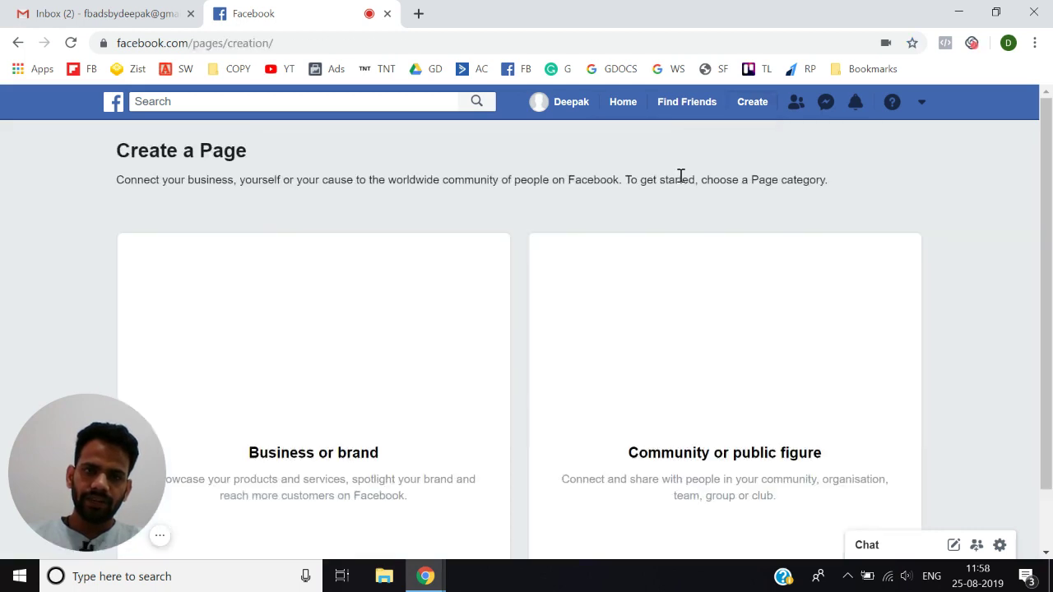
{"action": "scroll", "coordinate": [335, 426], "scroll_direction": "down", "scroll_amount": 1}
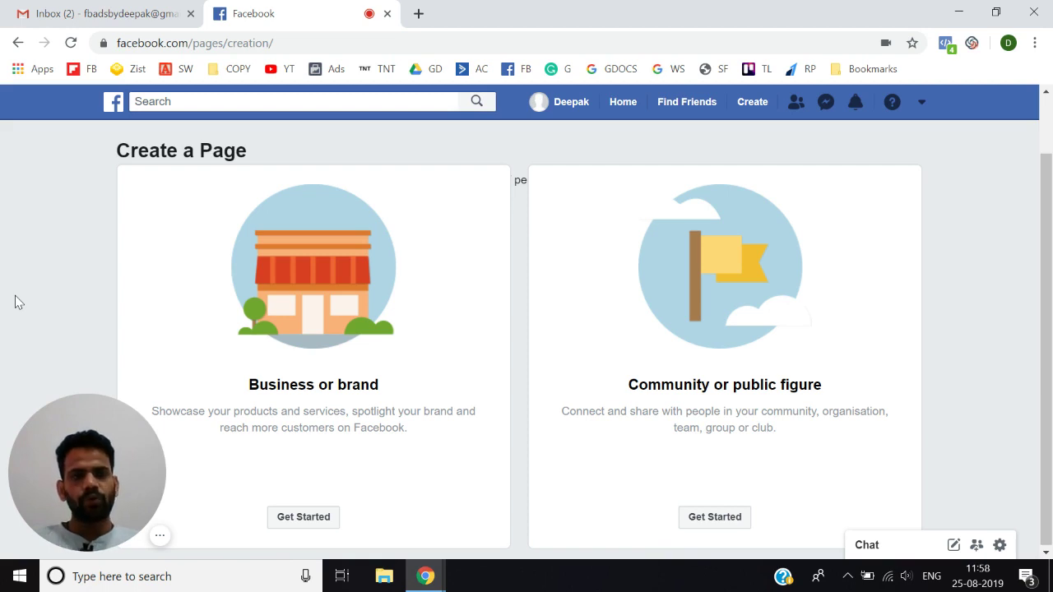
{"action": "left_click", "coordinate": [299, 518]}
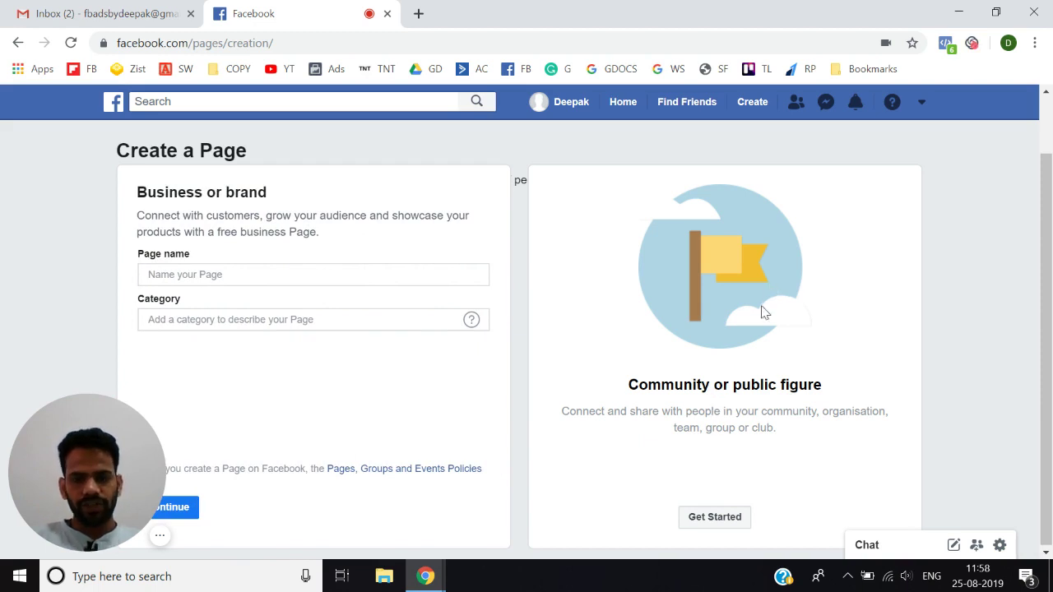
{"action": "left_click", "coordinate": [724, 514]}
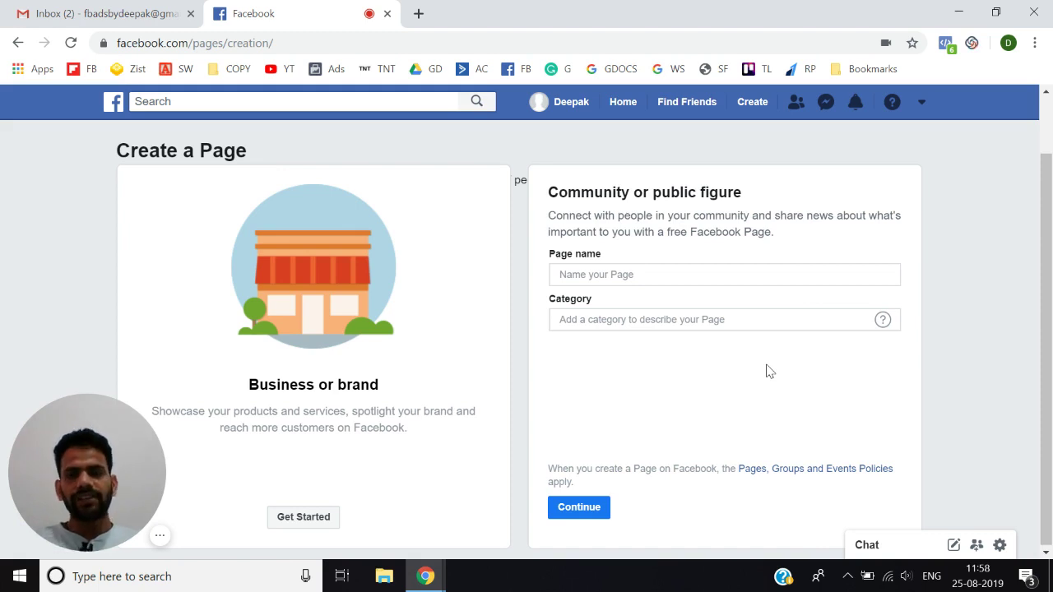
Step: Name the Page 'Digital Marketing Community - DMC', set category Education Website, and submit
{"action": "left_click", "coordinate": [642, 276]}
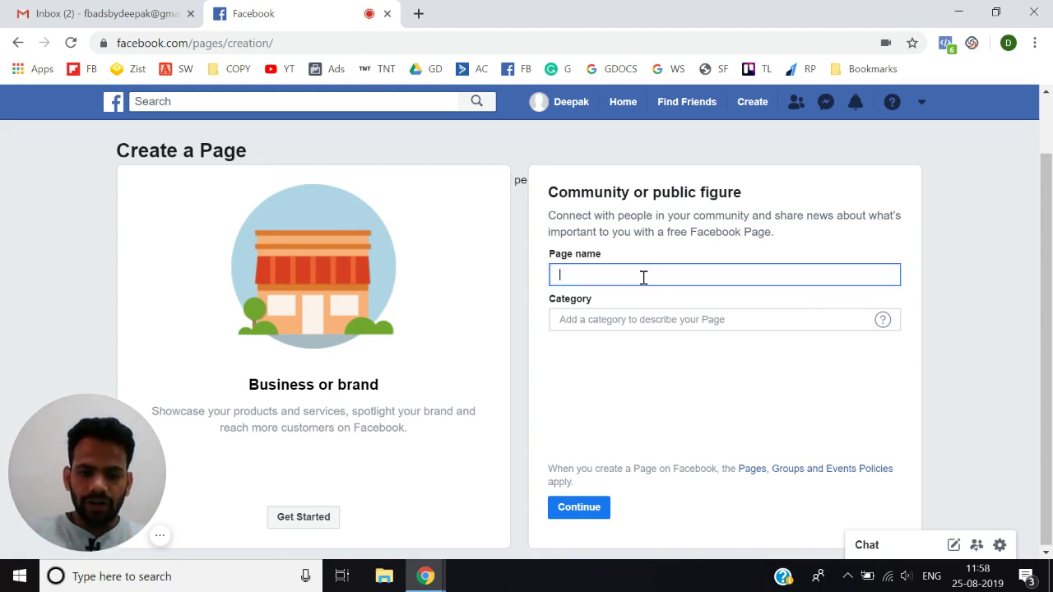
{"action": "type", "text": "Digital Masr"}
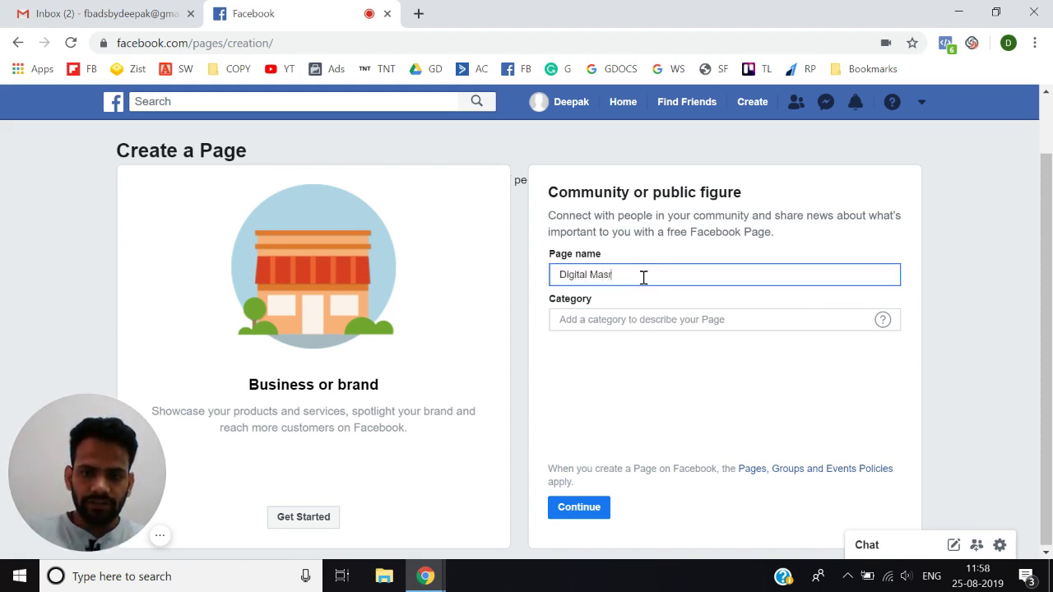
{"action": "type", "text": "rketing Co"}
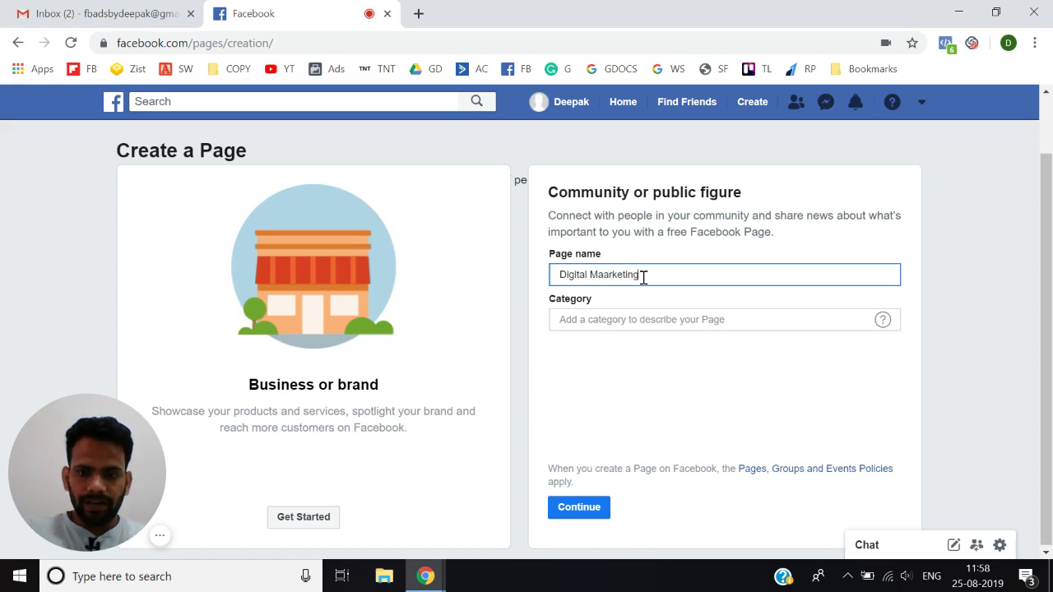
{"action": "key", "text": "BackSpace"}
{"action": "key", "text": "BackSpace"}
{"action": "key", "text": "BackSpace"}
{"action": "key", "text": "BackSpace"}
{"action": "key", "text": "BackSpace"}
{"action": "key", "text": "BackSpace"}
{"action": "key", "text": "BackSpace"}
{"action": "key", "text": "BackSpace"}
{"action": "key", "text": "BackSpace"}
{"action": "key", "text": "BackSpace"}
{"action": "key", "text": "BackSpace"}
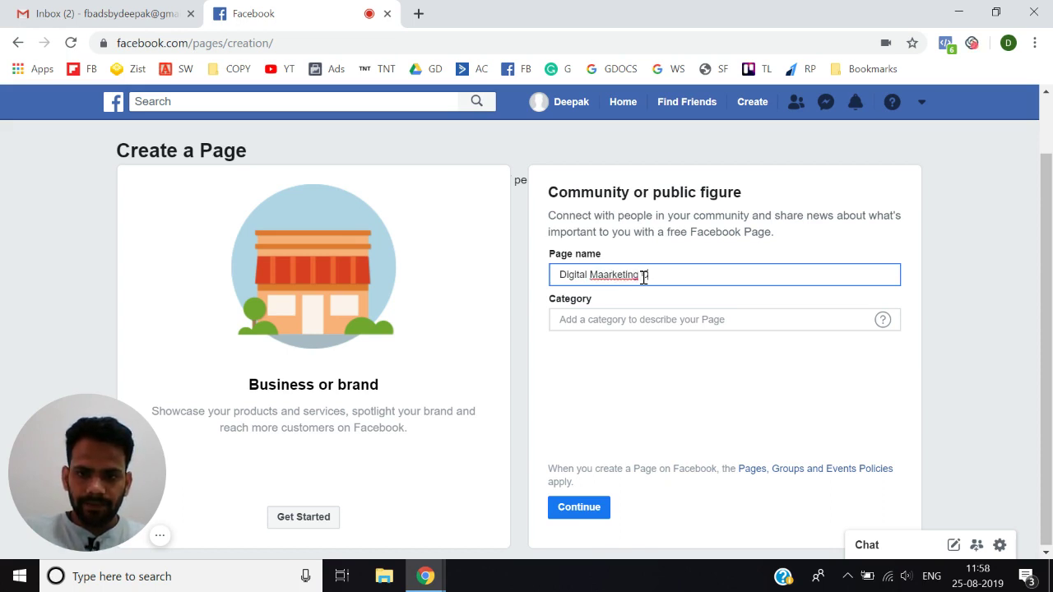
{"action": "type", "text": "rke"}
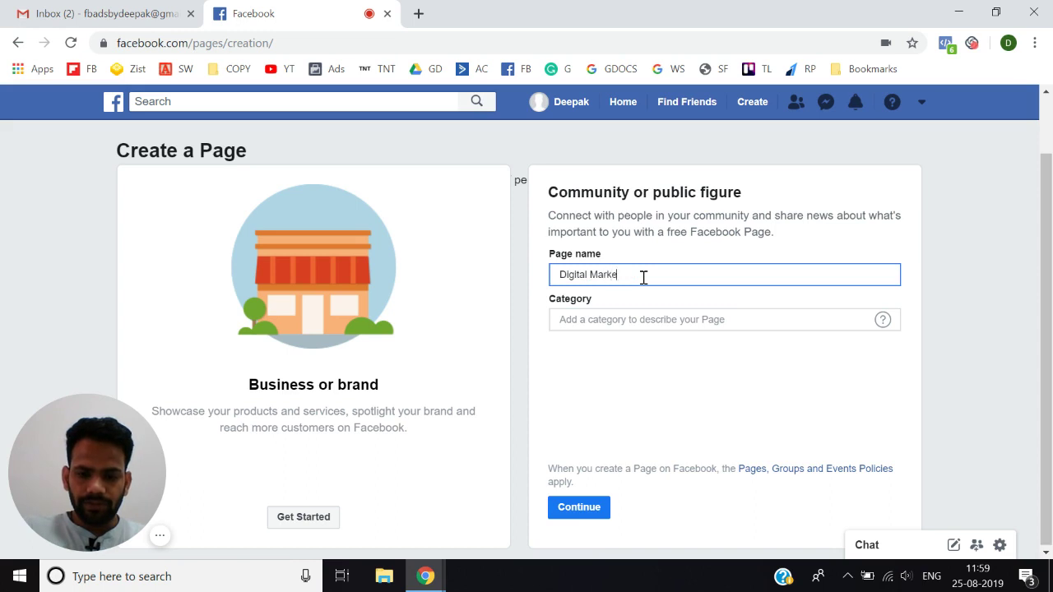
{"action": "type", "text": "ting Communi"}
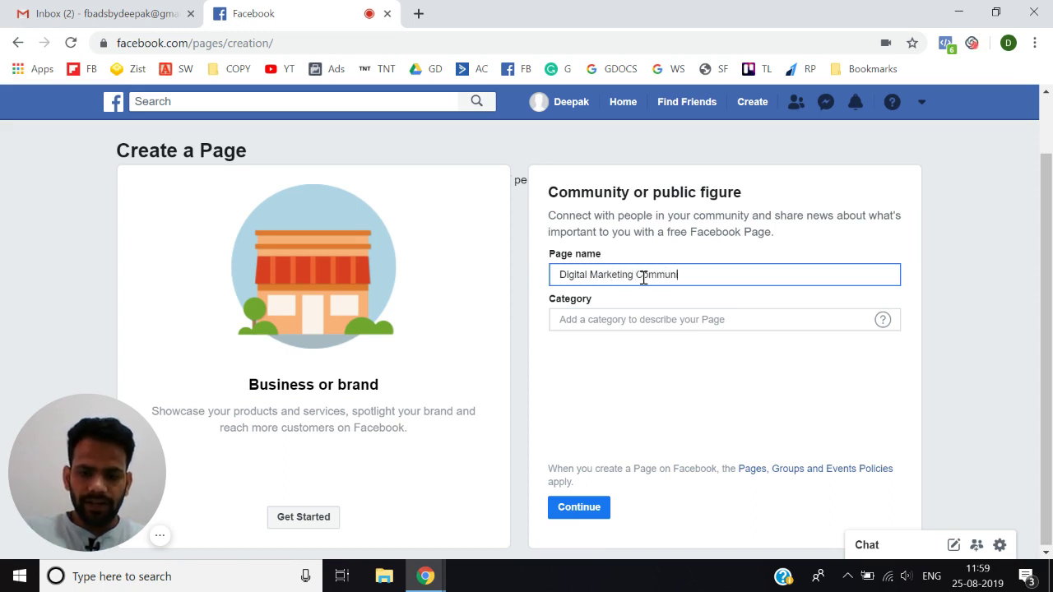
{"action": "type", "text": "ty - DMC"}
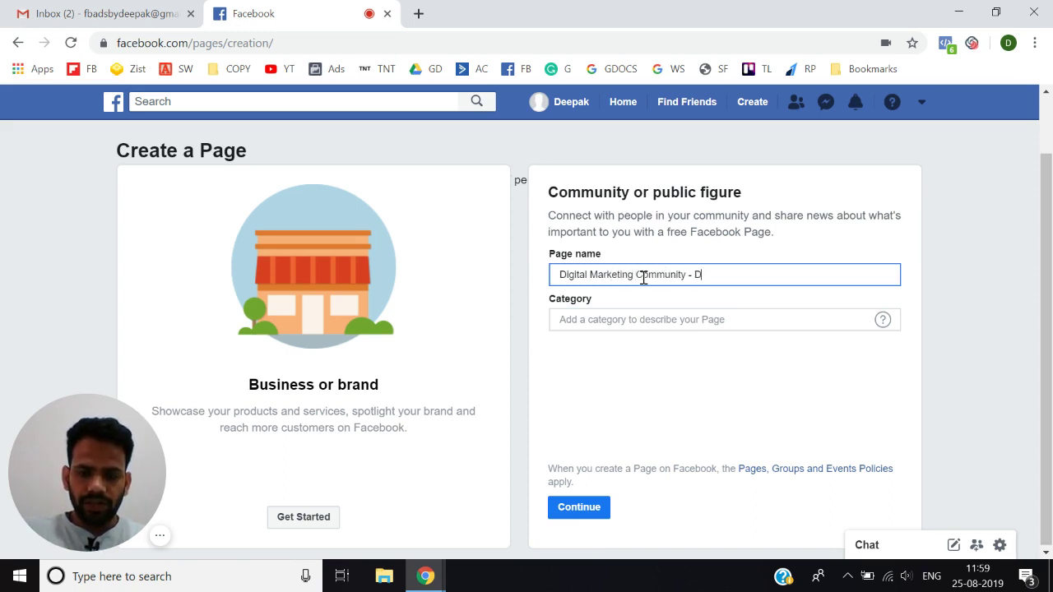
{"action": "left_click", "coordinate": [620, 318]}
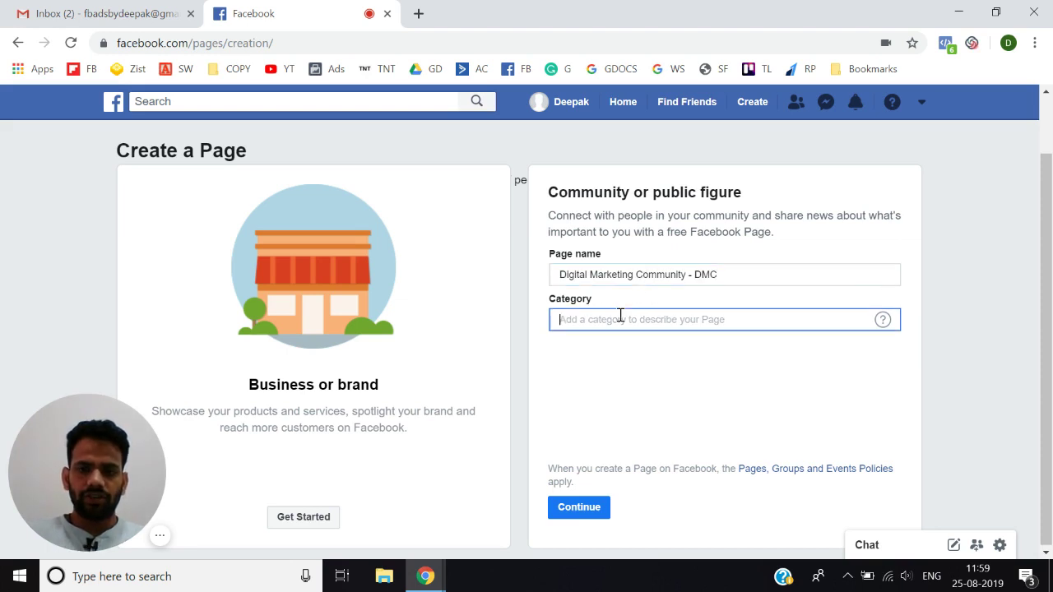
{"action": "type", "text": "educa"}
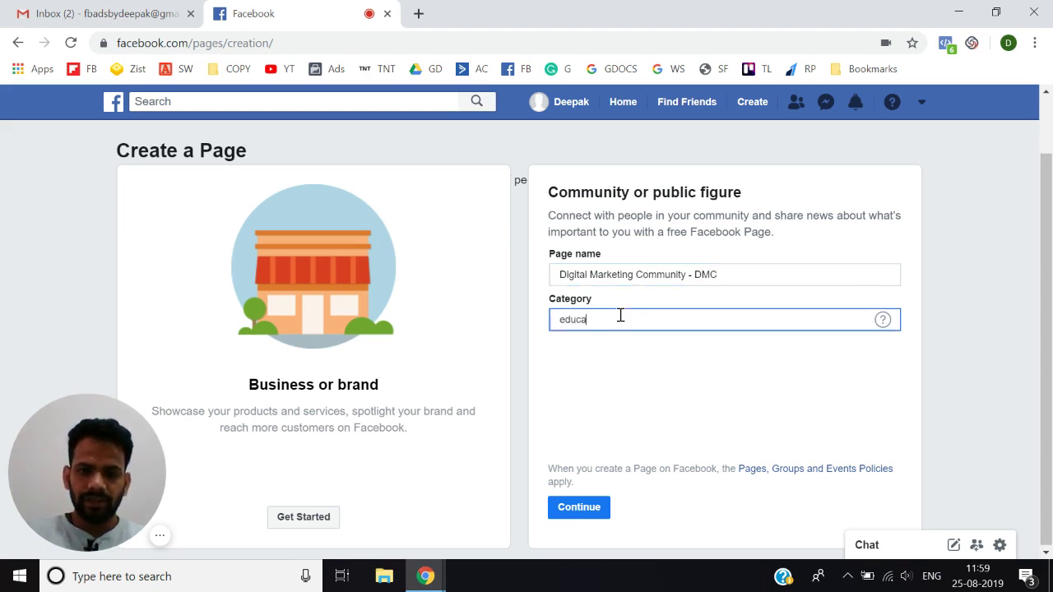
{"action": "left_click", "coordinate": [618, 354]}
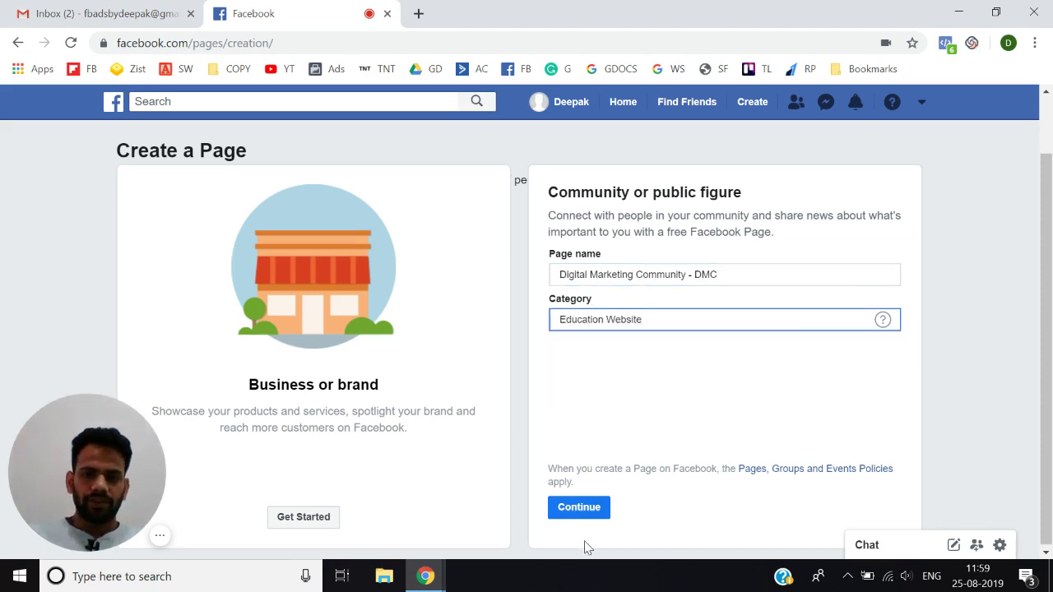
{"action": "left_click", "coordinate": [580, 513]}
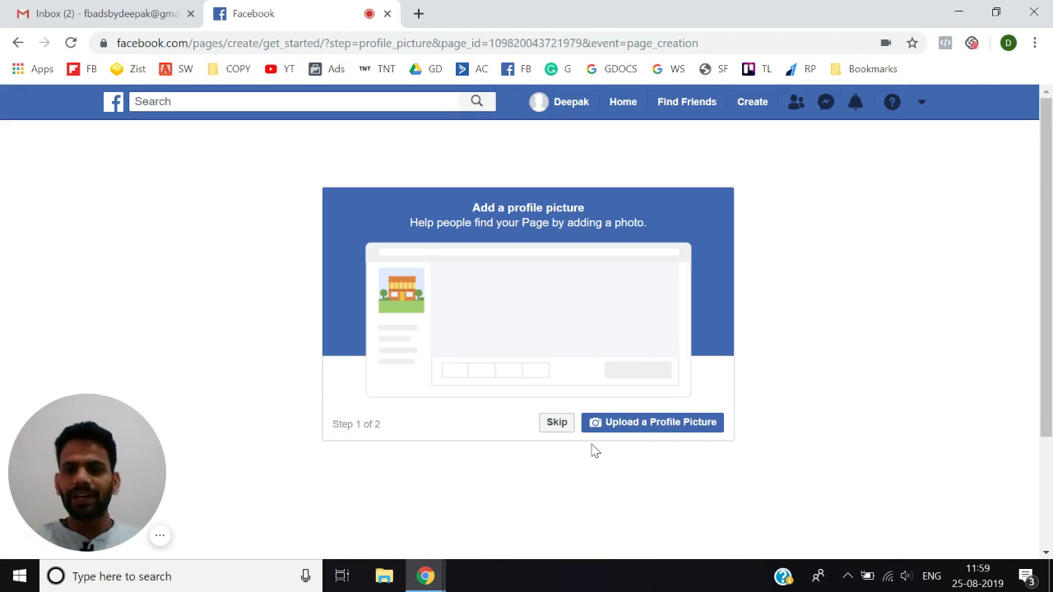
Step: Skip both the profile picture and cover photo steps for now
{"action": "left_click", "coordinate": [551, 434]}
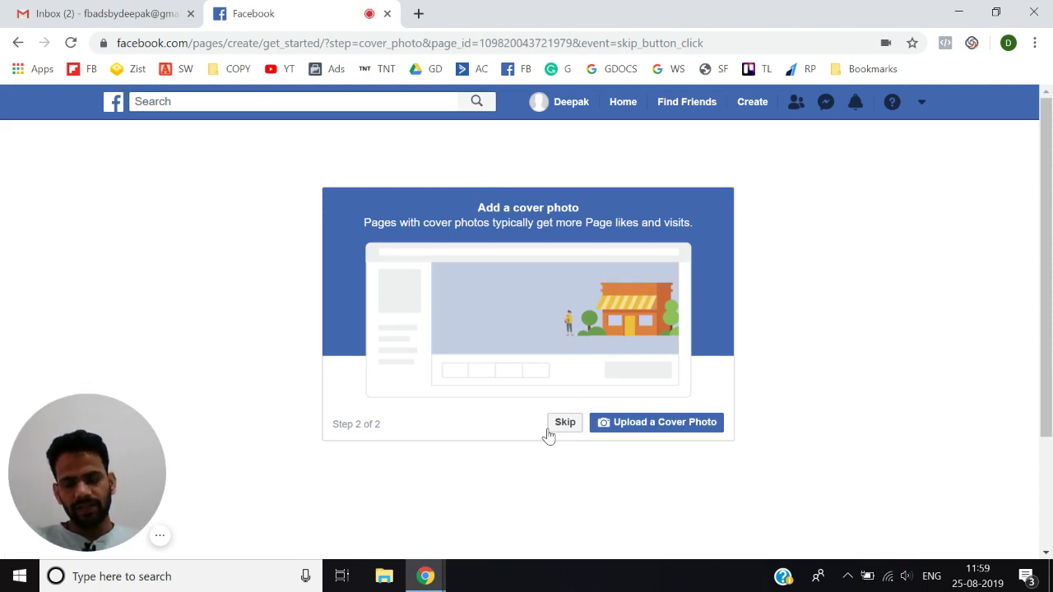
{"action": "left_click", "coordinate": [549, 430]}
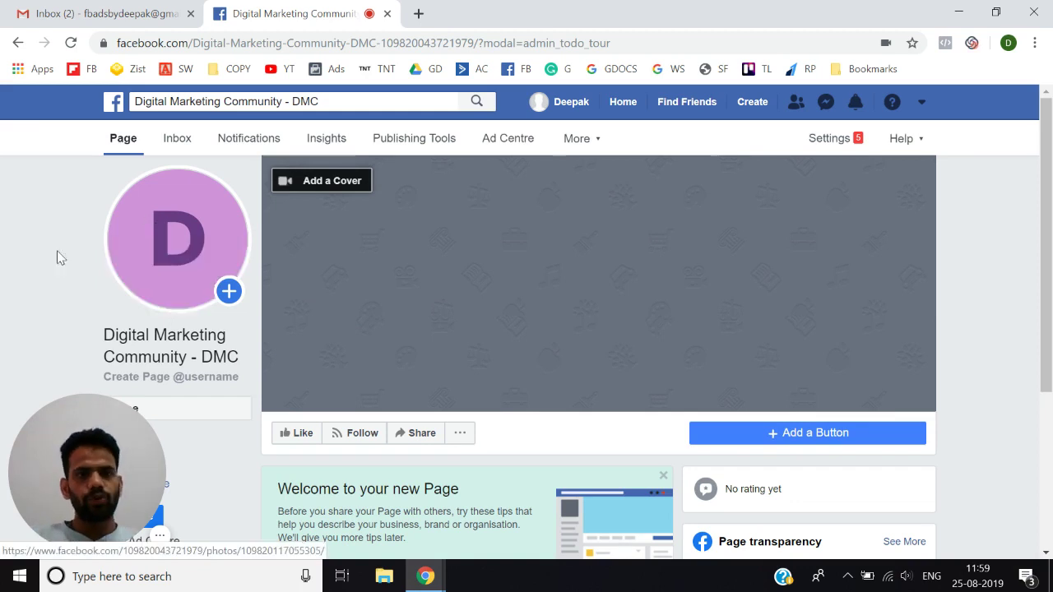
{"action": "left_click", "coordinate": [157, 236]}
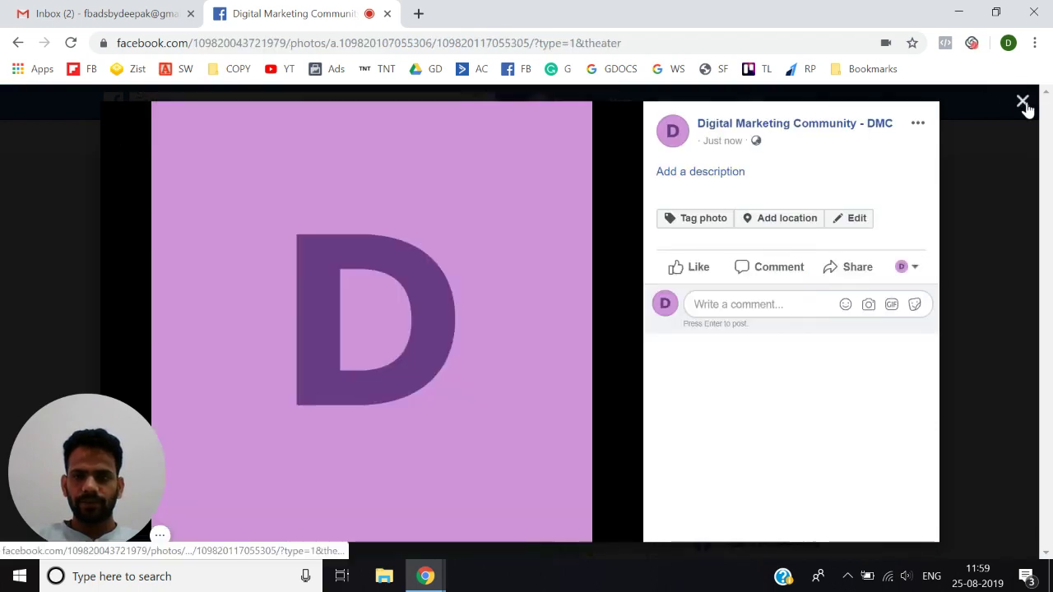
{"action": "left_click", "coordinate": [1022, 102]}
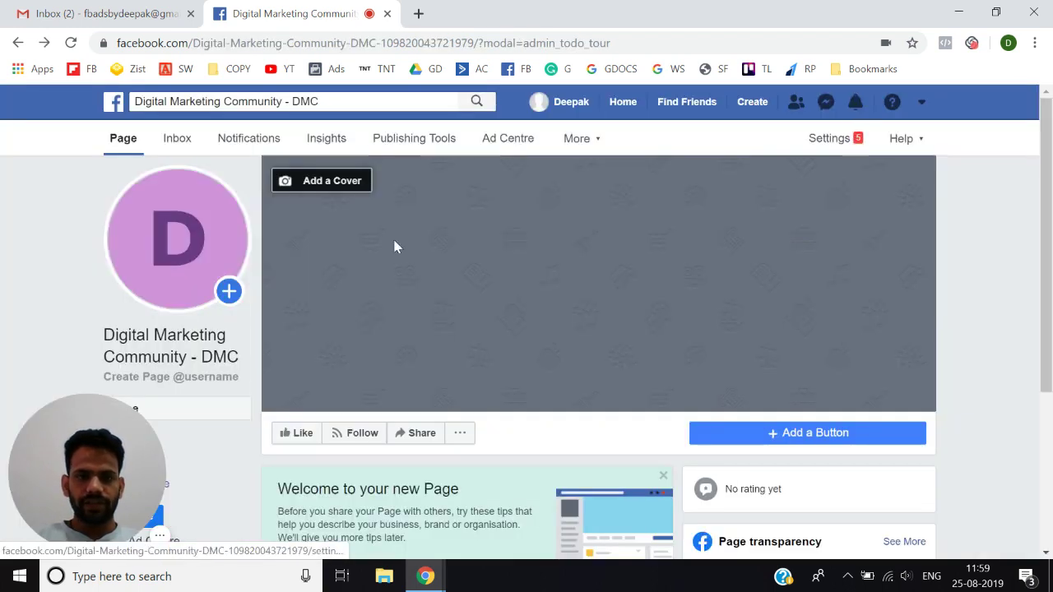
{"action": "left_click", "coordinate": [179, 283]}
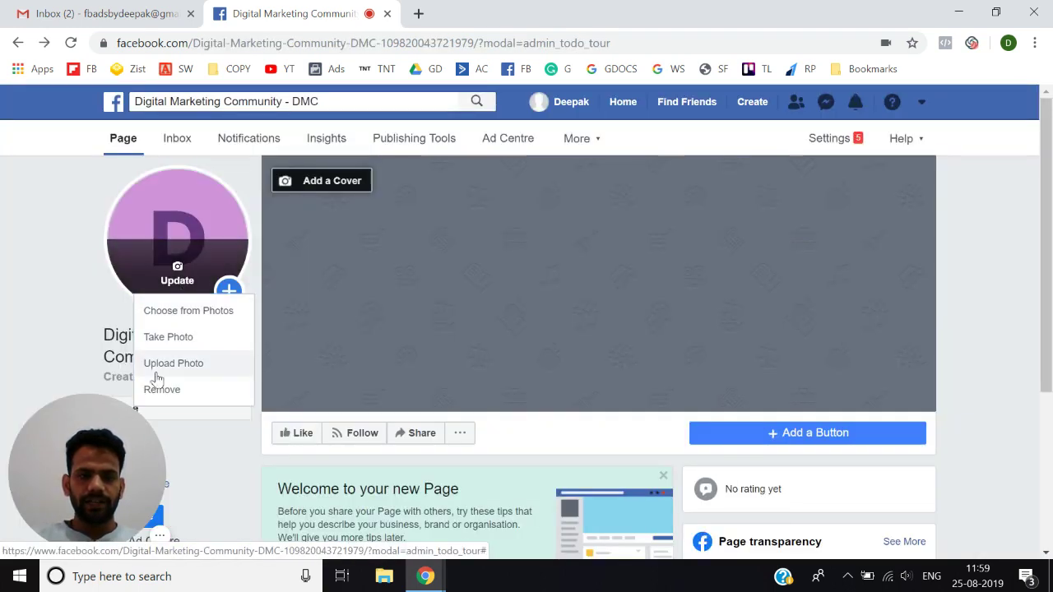
{"action": "left_click", "coordinate": [183, 372]}
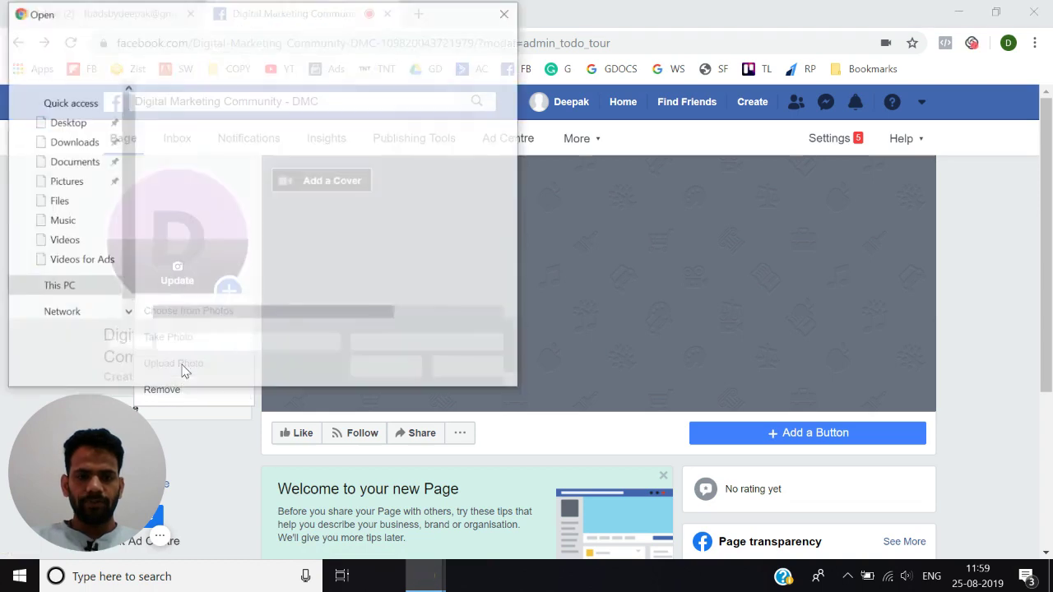
{"action": "double_click", "coordinate": [211, 133]}
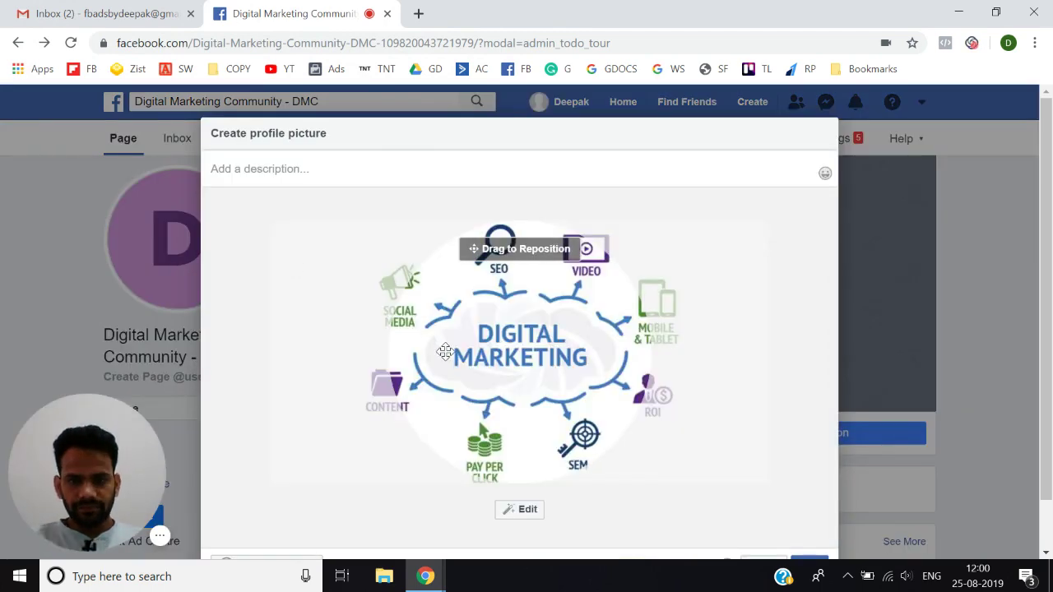
{"action": "scroll", "coordinate": [444, 352], "scroll_direction": "down", "scroll_amount": 1}
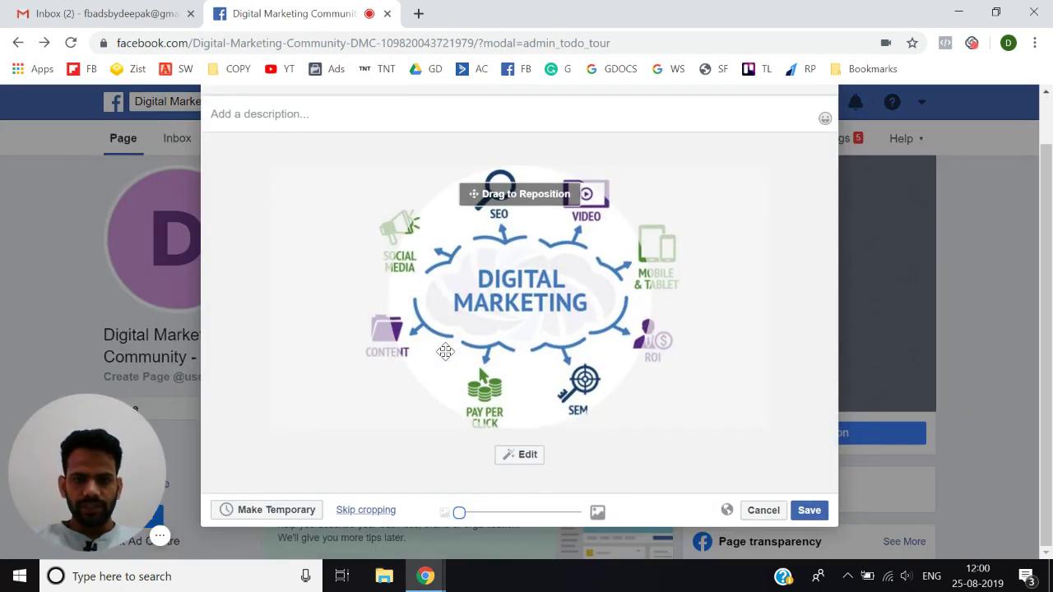
{"action": "left_click", "coordinate": [366, 510]}
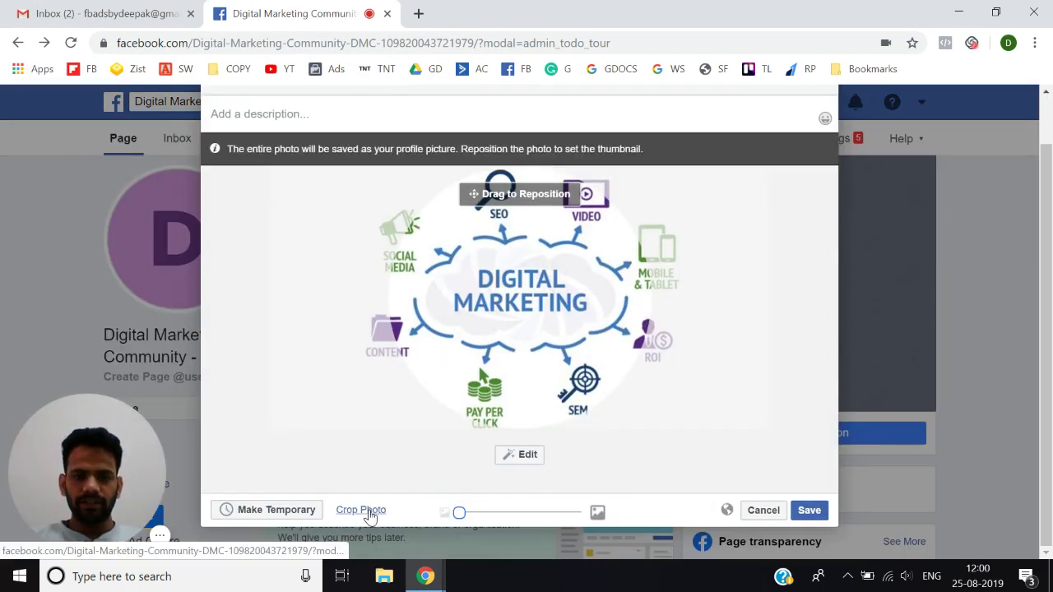
{"action": "left_click", "coordinate": [809, 511]}
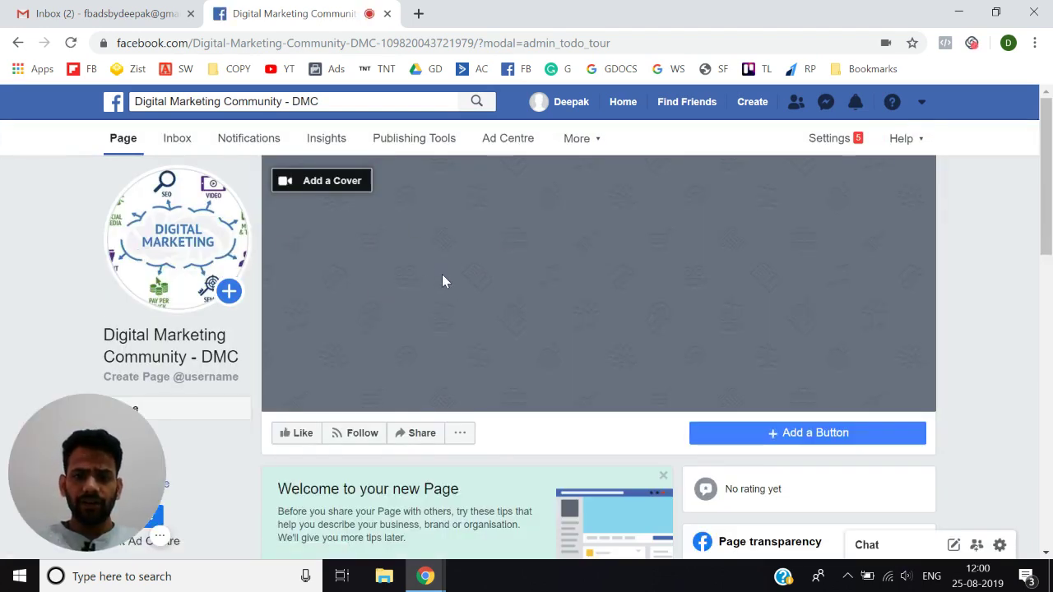
Step: Upload digitalmarketing850 as the Page's cover photo, save it, and reload the Page
{"action": "left_click", "coordinate": [313, 181]}
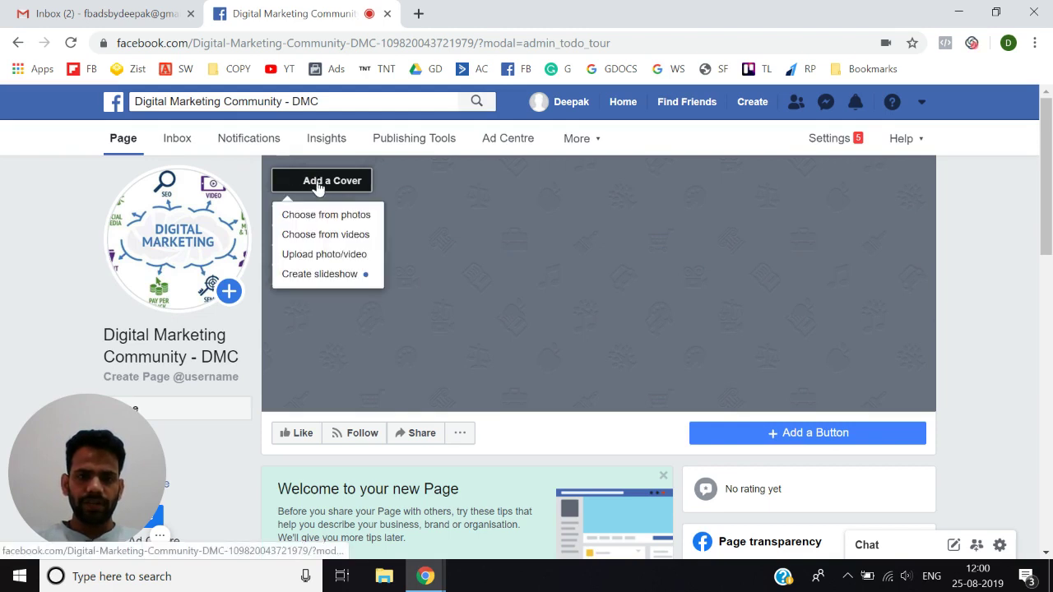
{"action": "left_click", "coordinate": [350, 256]}
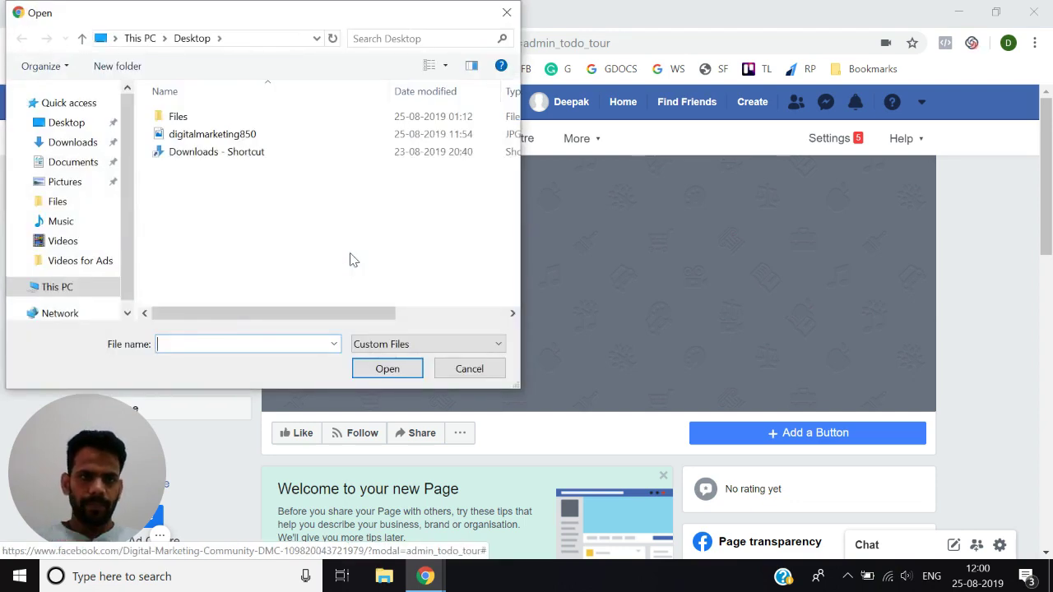
{"action": "double_click", "coordinate": [214, 135]}
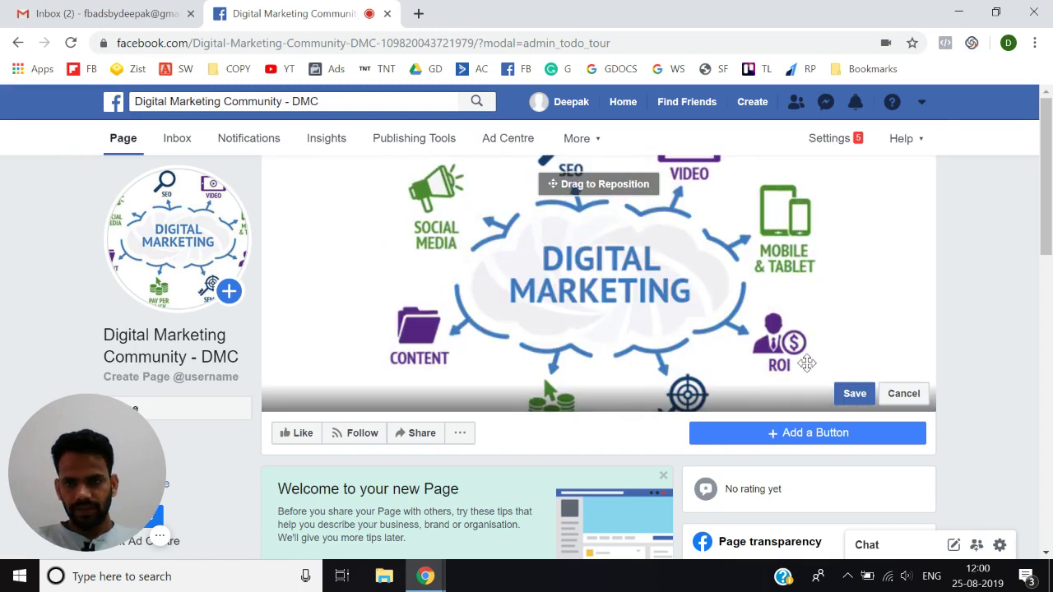
{"action": "left_click", "coordinate": [854, 394]}
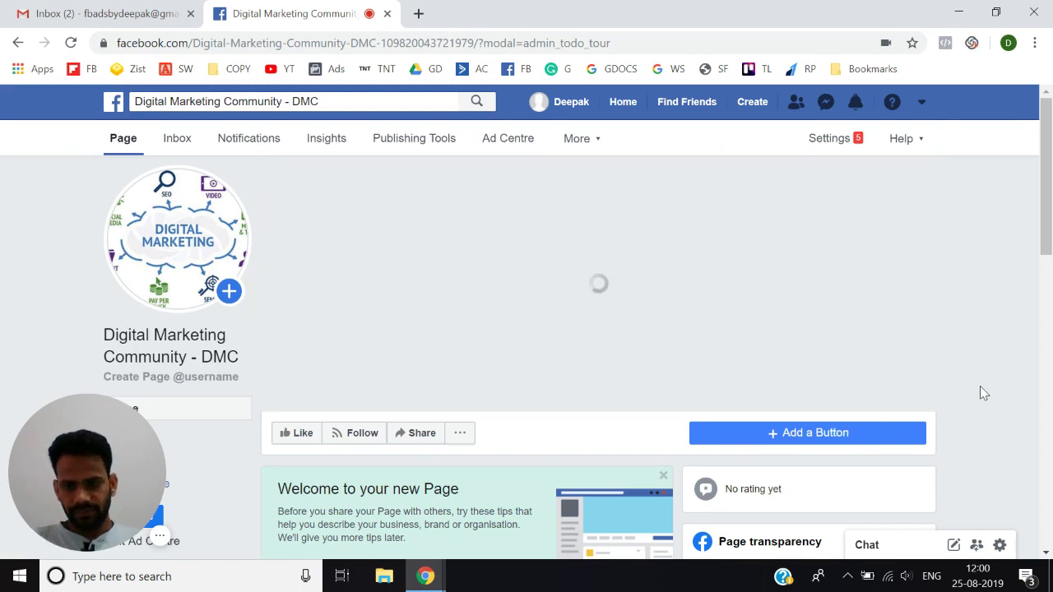
{"action": "left_click", "coordinate": [72, 44]}
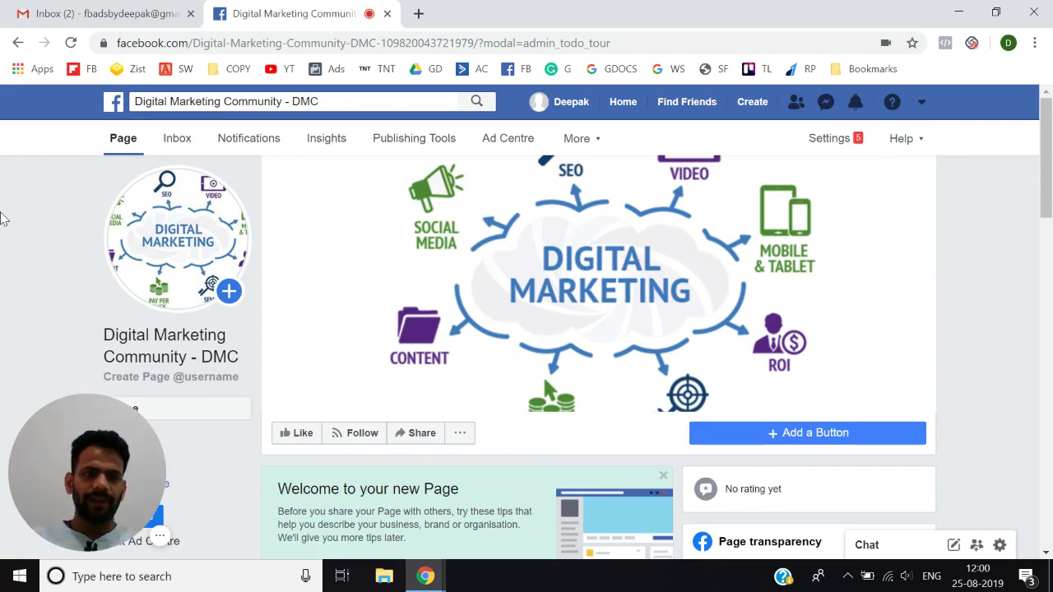
Step: Check the Page's current web address in the browser's address bar
{"action": "scroll", "coordinate": [3, 219], "scroll_direction": "down", "scroll_amount": 1}
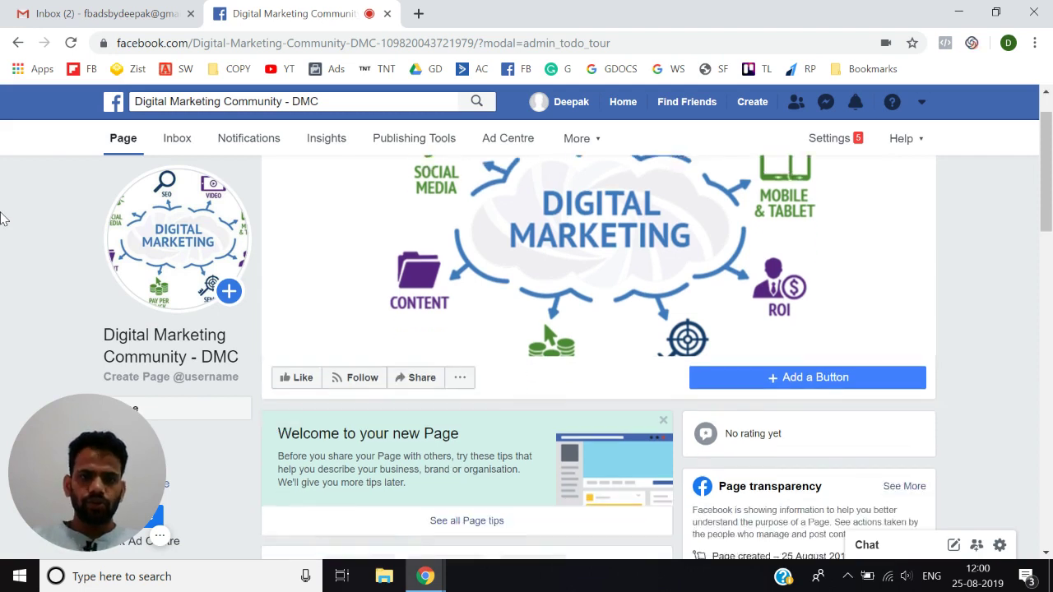
{"action": "scroll", "coordinate": [4, 219], "scroll_direction": "up", "scroll_amount": 1}
{"action": "scroll", "coordinate": [3, 219], "scroll_direction": "up", "scroll_amount": 1}
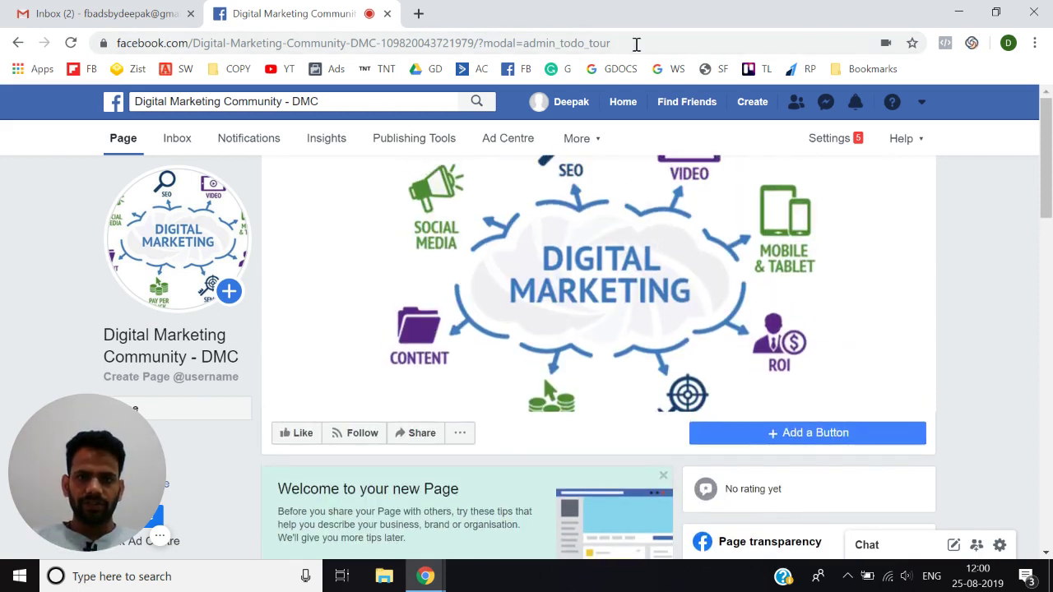
{"action": "left_click", "coordinate": [652, 41]}
{"action": "left_click", "coordinate": [653, 41]}
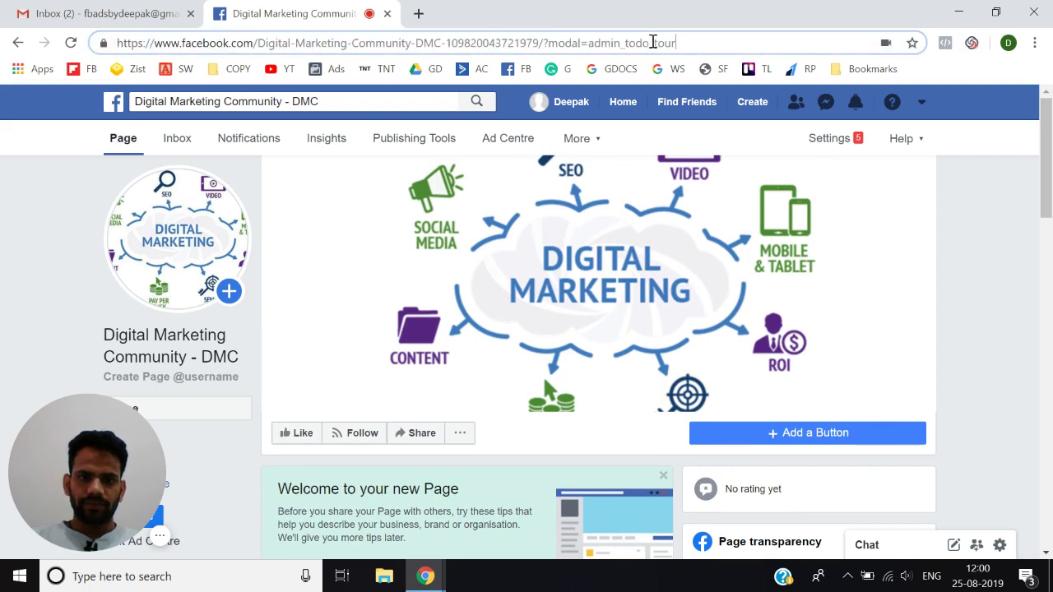
{"action": "scroll", "coordinate": [61, 251], "scroll_direction": "down", "scroll_amount": 1}
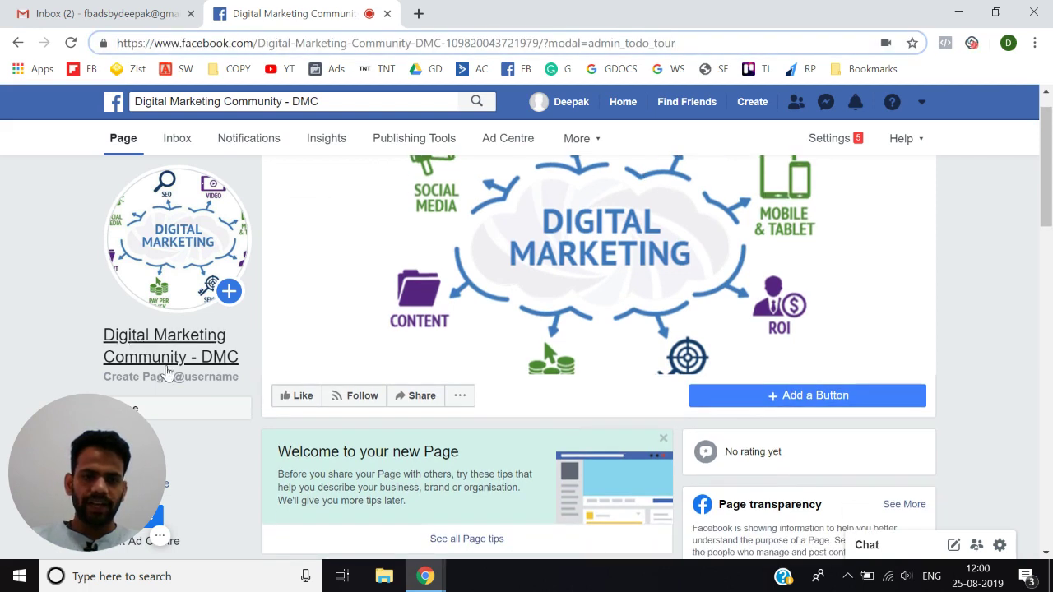
Step: Enter dmcommunity as the Page username, which gets flagged as not eligible
{"action": "left_click", "coordinate": [188, 384]}
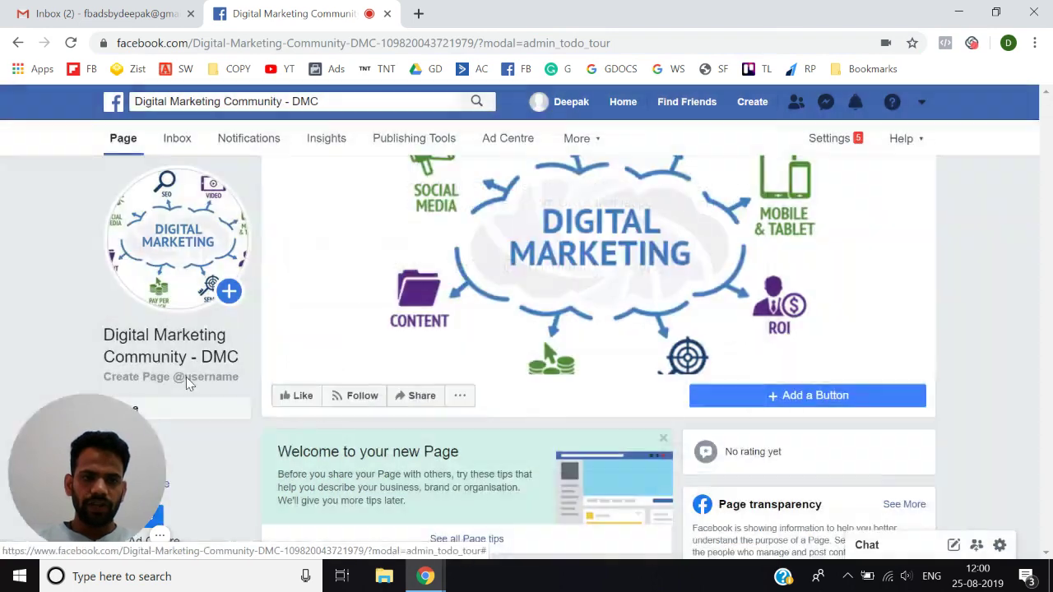
{"action": "left_click", "coordinate": [185, 378]}
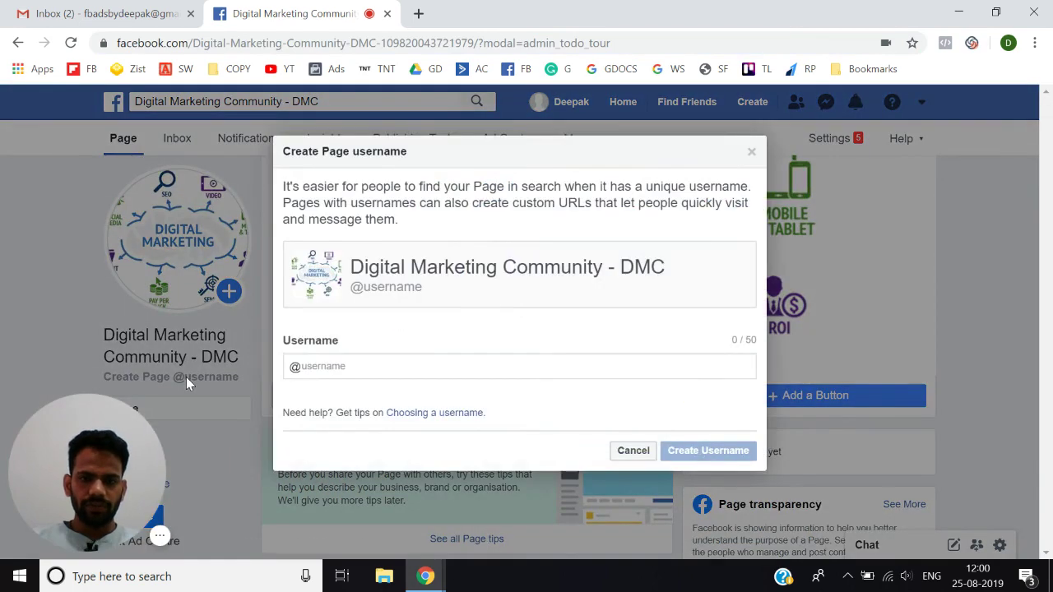
{"action": "left_click", "coordinate": [751, 152]}
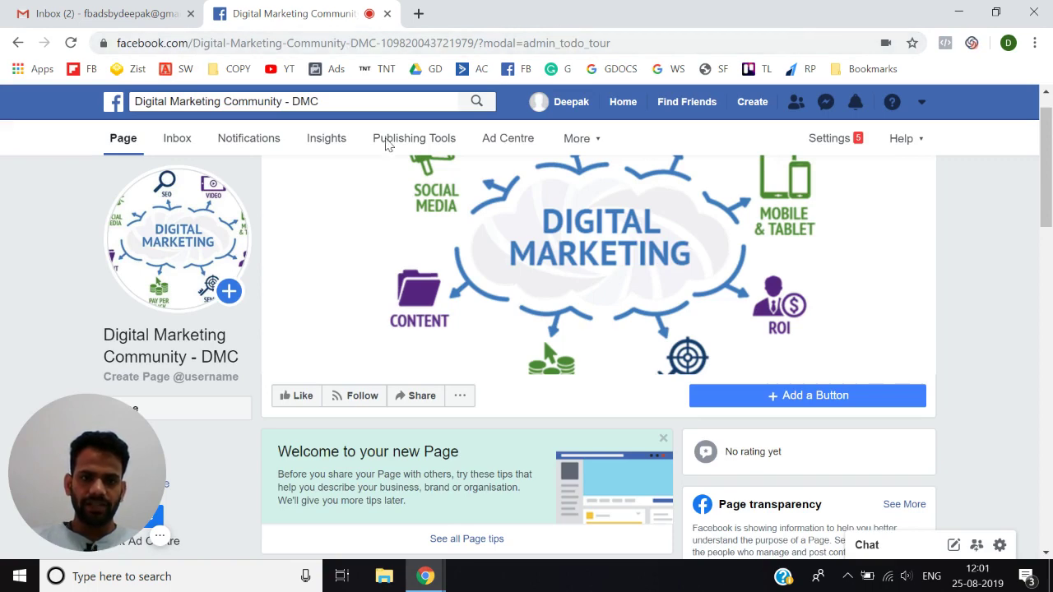
{"action": "left_click", "coordinate": [199, 381]}
{"action": "left_click", "coordinate": [360, 370]}
{"action": "type", "text": "dmc"}
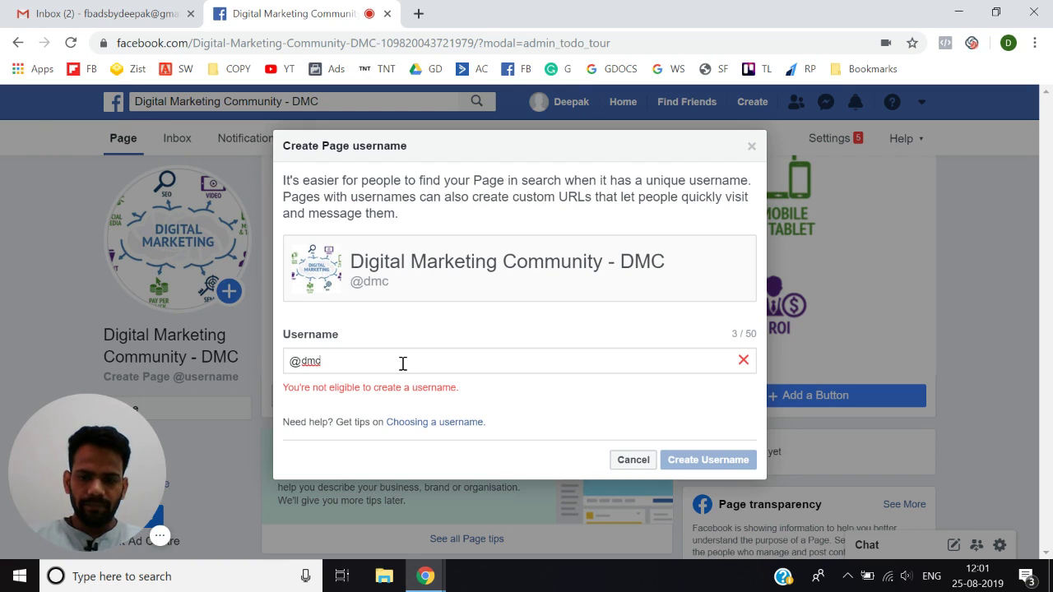
{"action": "type", "text": "om"}
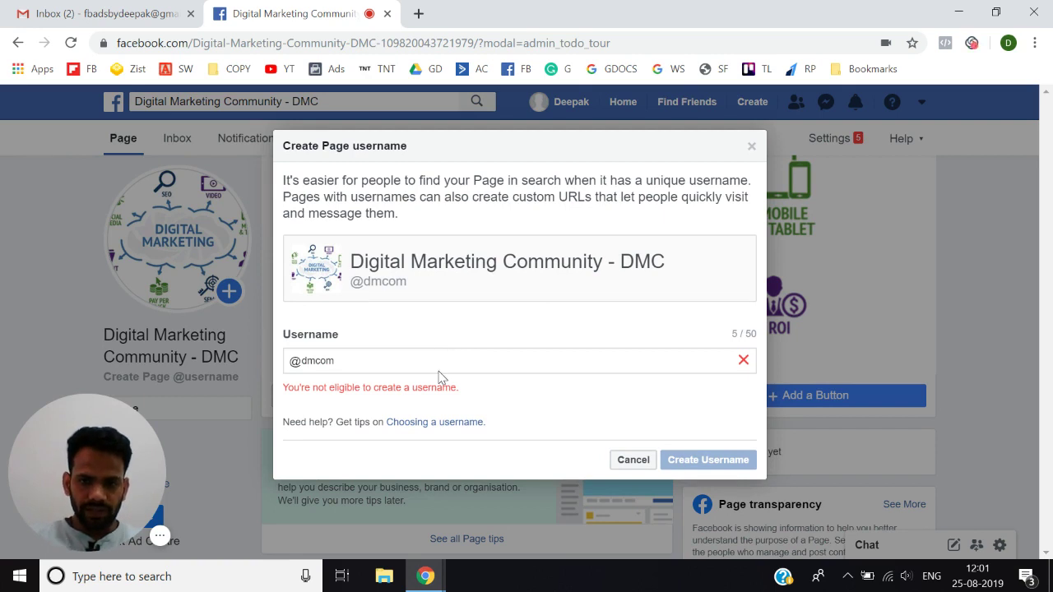
{"action": "type", "text": "munity"}
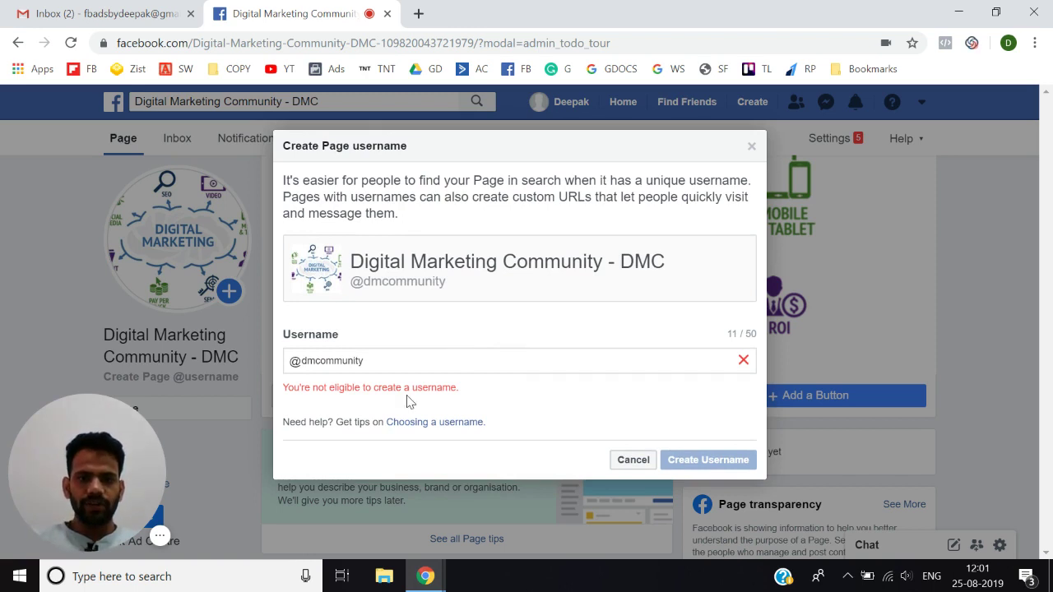
Step: Read the help article on choosing a custom username, then return to the DMC Page
{"action": "left_click", "coordinate": [442, 430]}
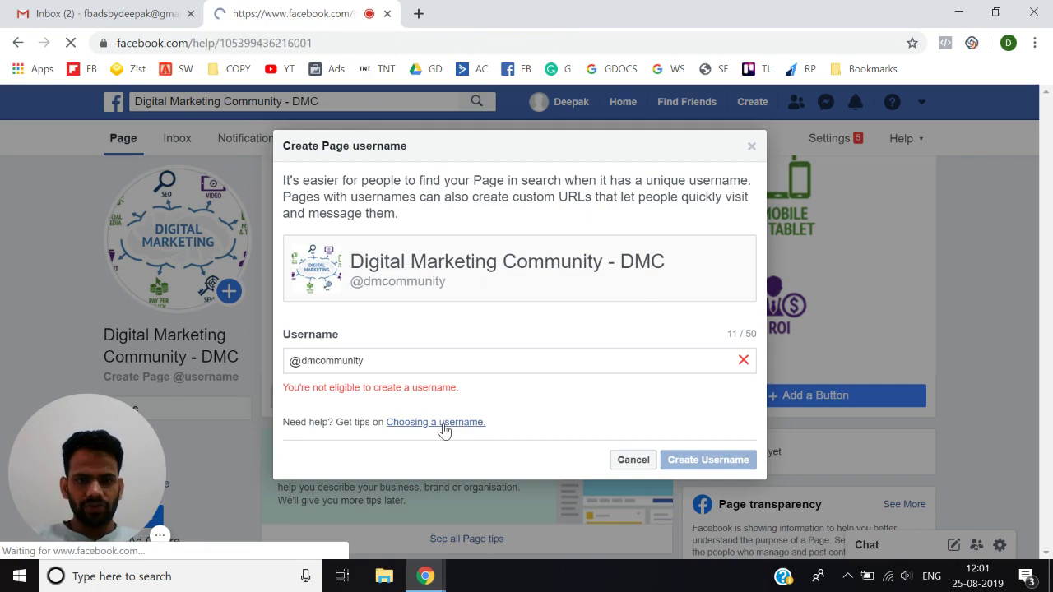
{"action": "scroll", "coordinate": [444, 430], "scroll_direction": "down", "scroll_amount": 2}
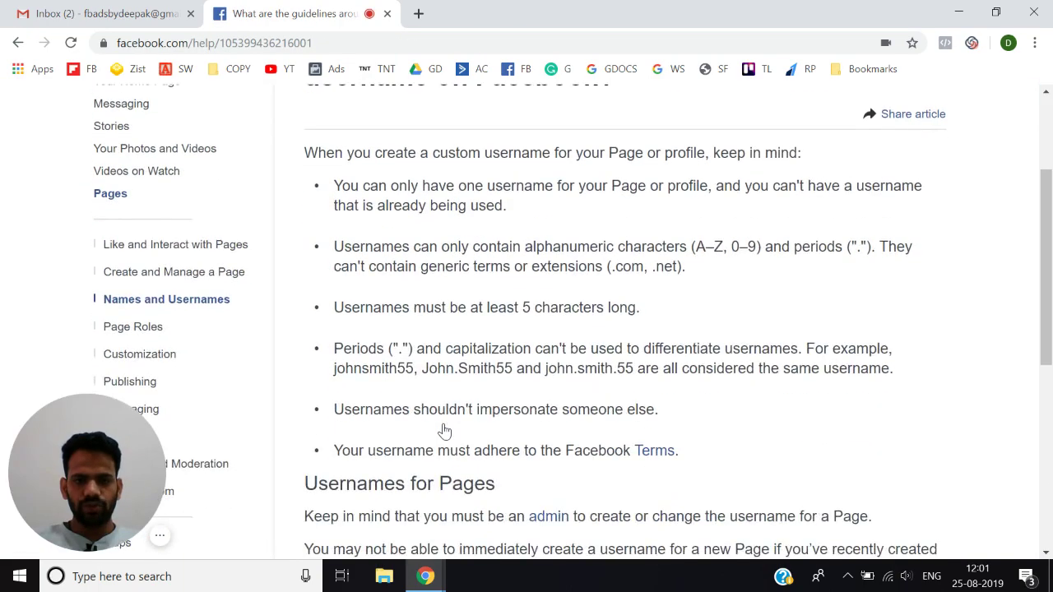
{"action": "scroll", "coordinate": [444, 430], "scroll_direction": "down", "scroll_amount": 2}
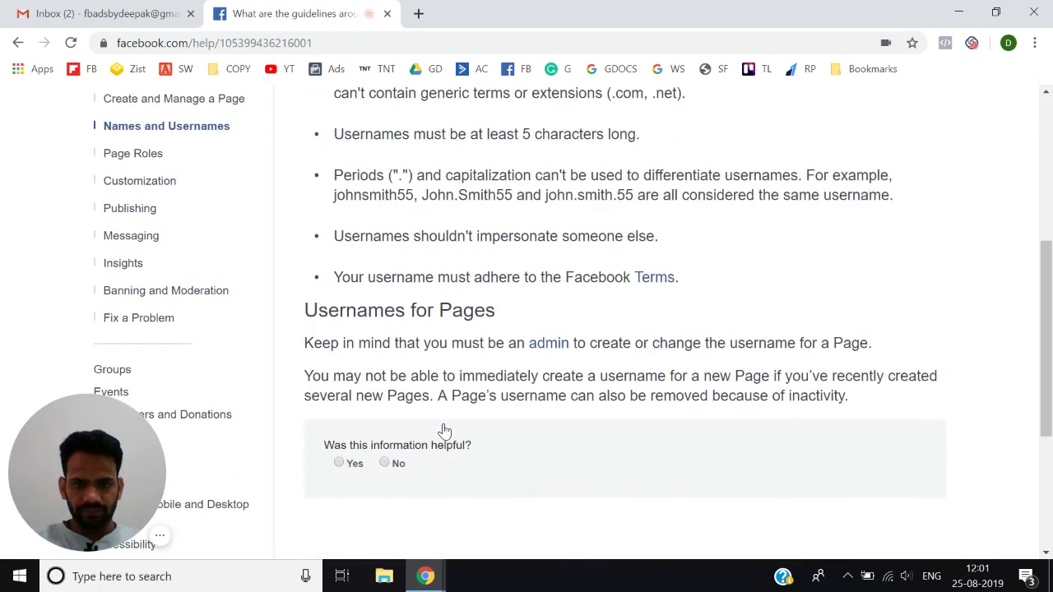
{"action": "scroll", "coordinate": [444, 430], "scroll_direction": "up", "scroll_amount": 2}
{"action": "scroll", "coordinate": [444, 430], "scroll_direction": "up", "scroll_amount": 2}
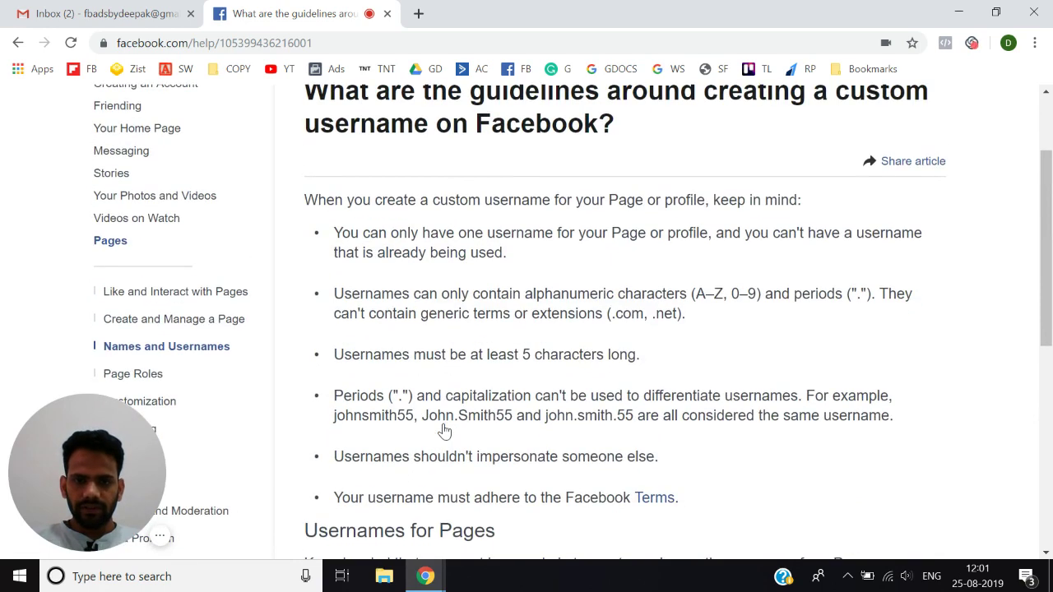
{"action": "scroll", "coordinate": [444, 430], "scroll_direction": "down", "scroll_amount": 4}
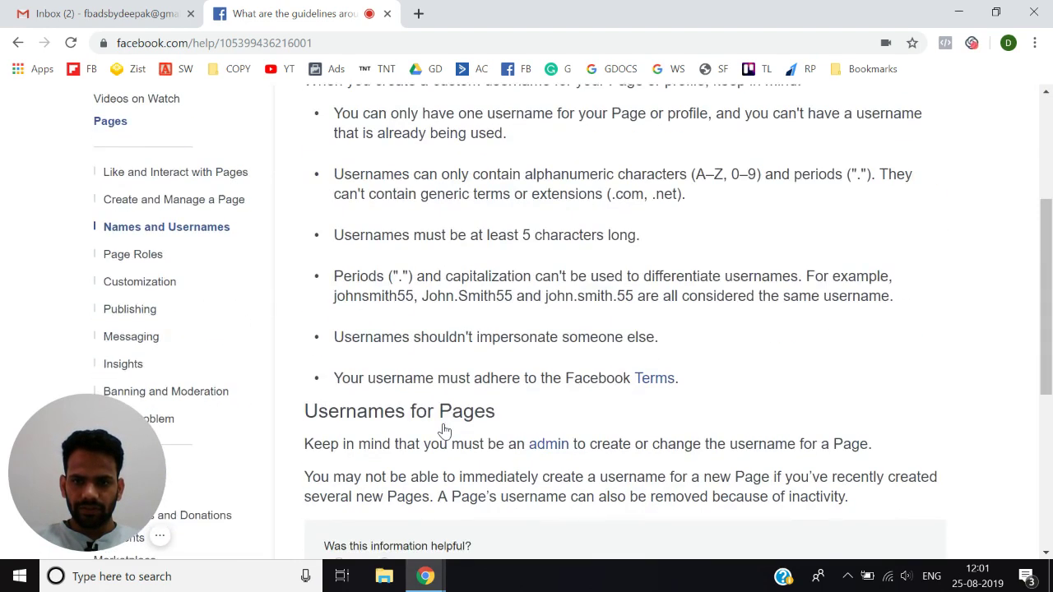
{"action": "scroll", "coordinate": [444, 430], "scroll_direction": "up", "scroll_amount": 1}
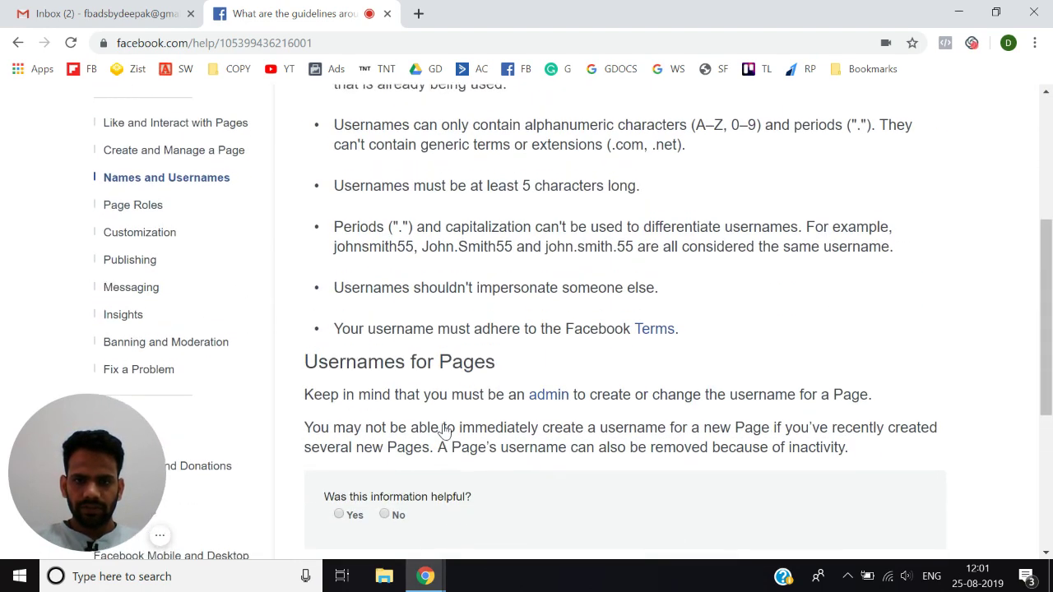
{"action": "scroll", "coordinate": [444, 430], "scroll_direction": "up", "scroll_amount": 3}
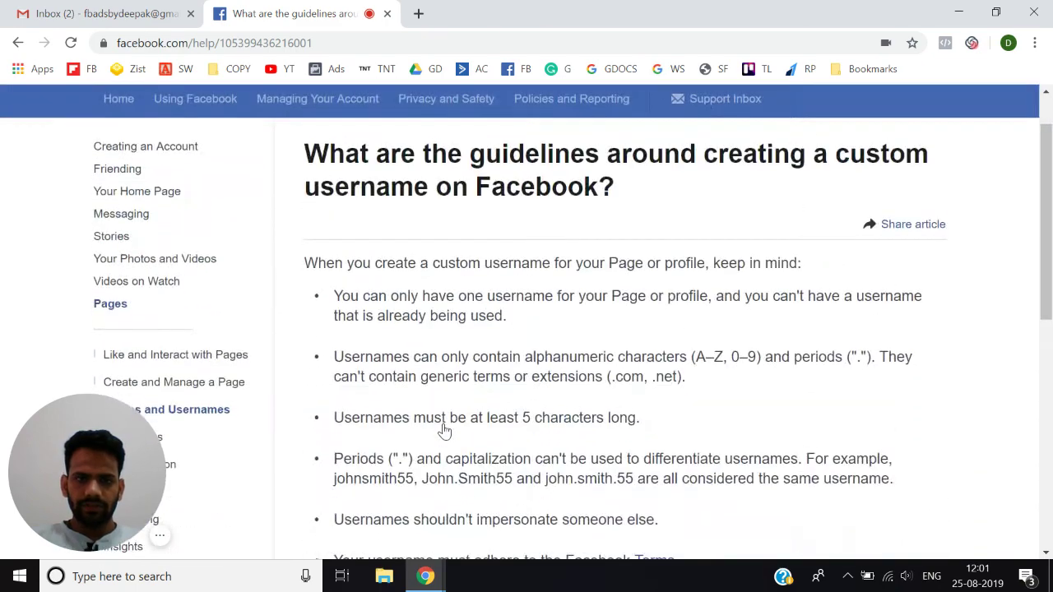
{"action": "left_click", "coordinate": [18, 42]}
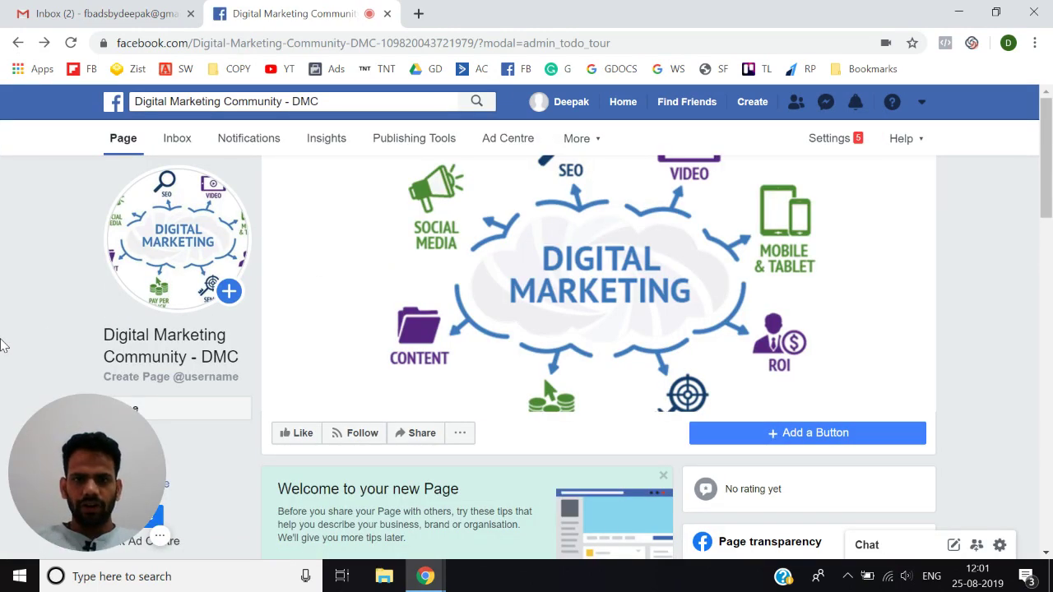
Step: Try admc as the Page username, dismiss the refused dialog, and go to the News Feed
{"action": "scroll", "coordinate": [1, 346], "scroll_direction": "down", "scroll_amount": 1}
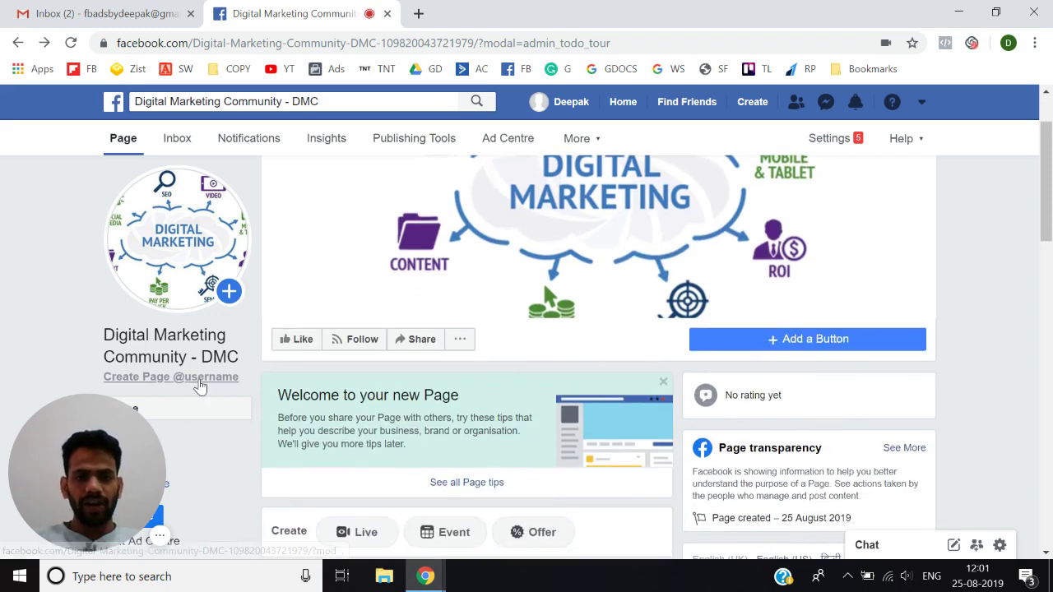
{"action": "left_click", "coordinate": [199, 378]}
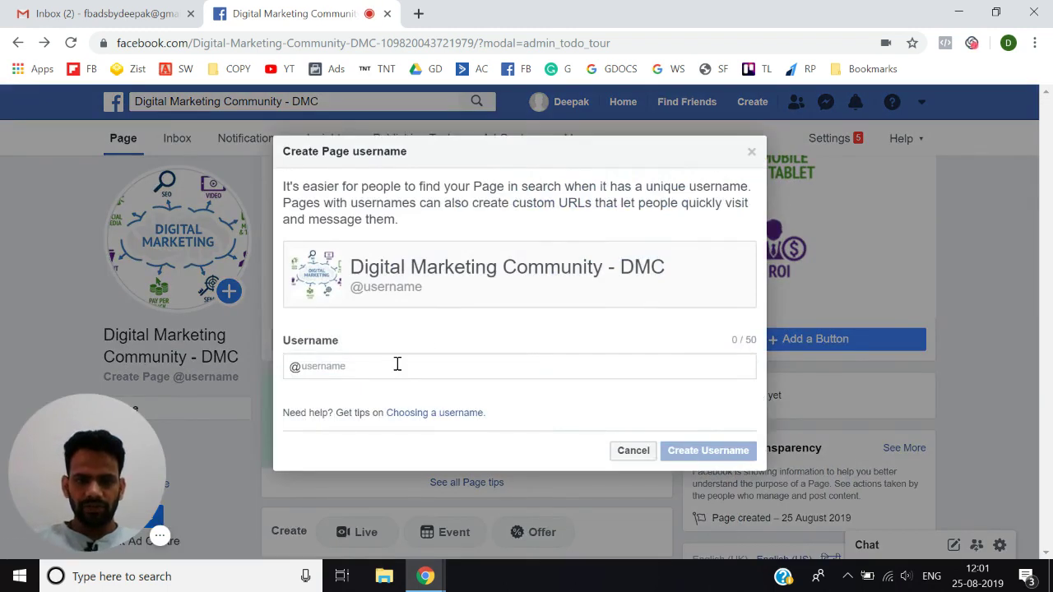
{"action": "left_click", "coordinate": [396, 364]}
{"action": "type", "text": "admc"}
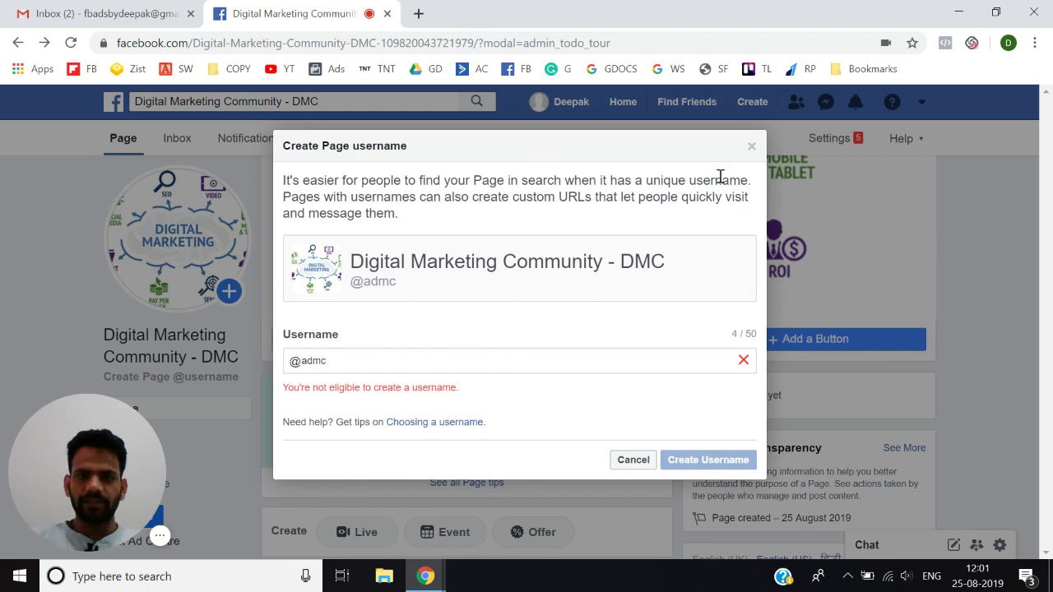
{"action": "left_click", "coordinate": [753, 148]}
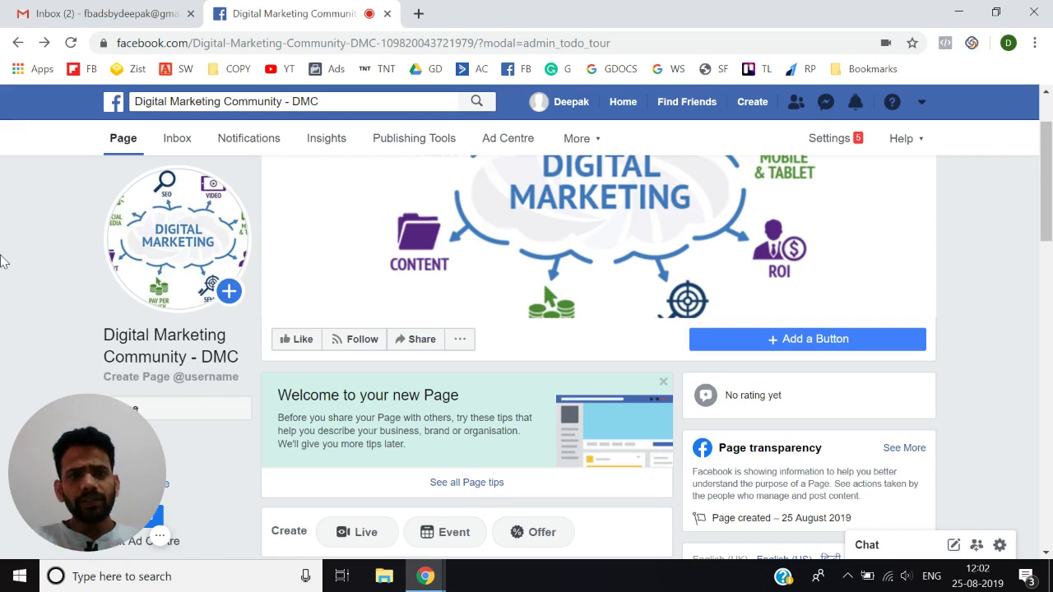
{"action": "left_click", "coordinate": [630, 108]}
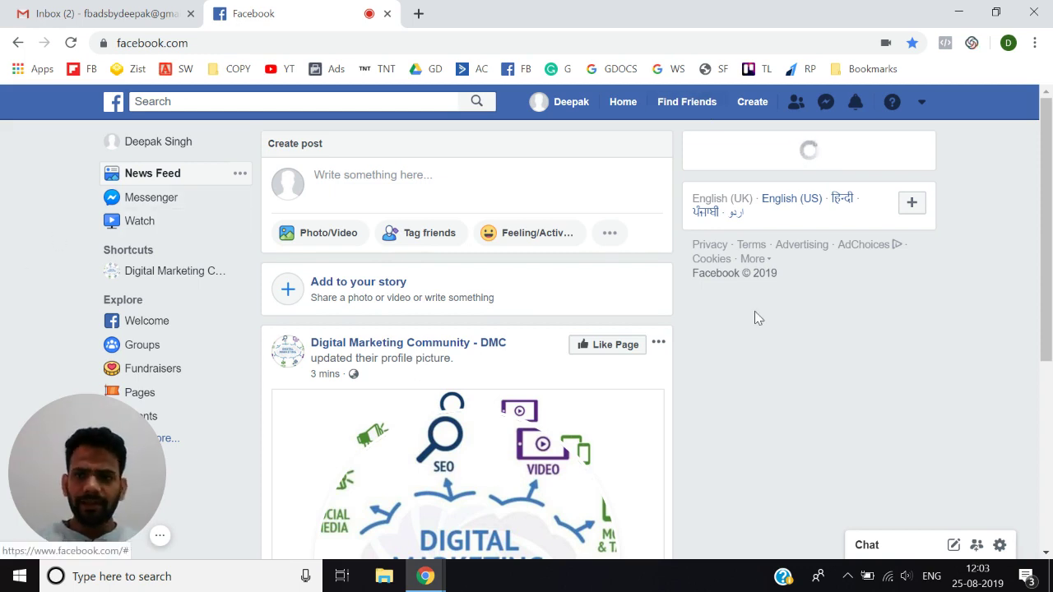
Step: Start creating a new Facebook ad in Ads Manager
{"action": "left_click", "coordinate": [755, 108]}
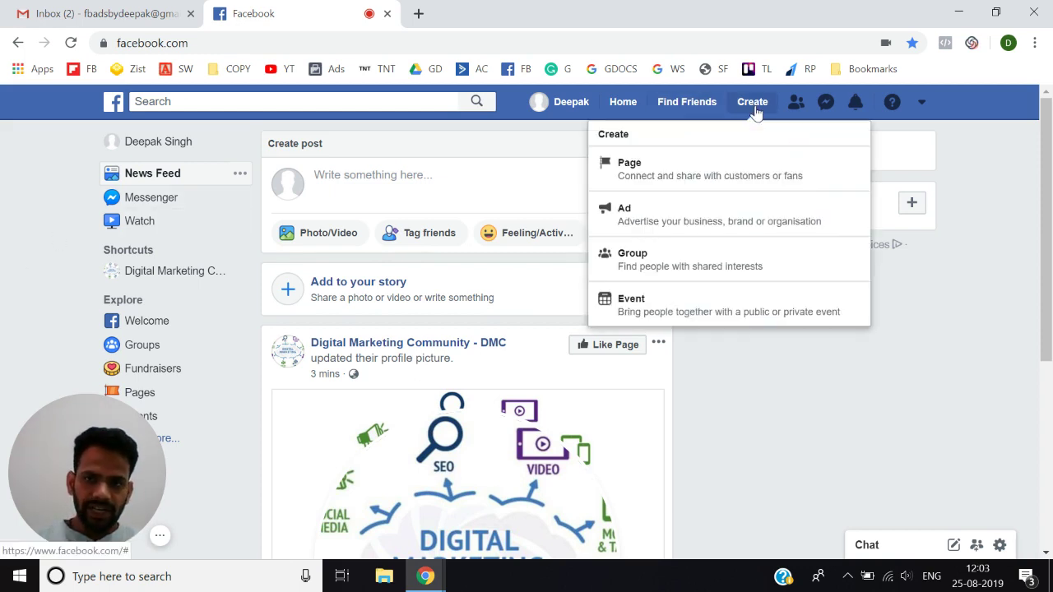
{"action": "left_click", "coordinate": [669, 218]}
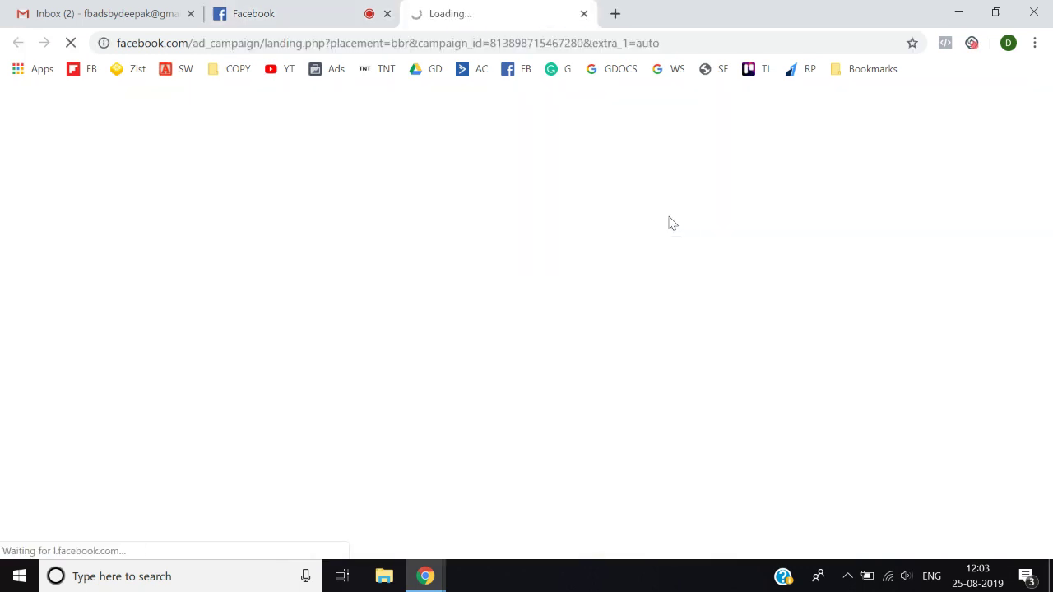
{"action": "left_click", "coordinate": [395, 6]}
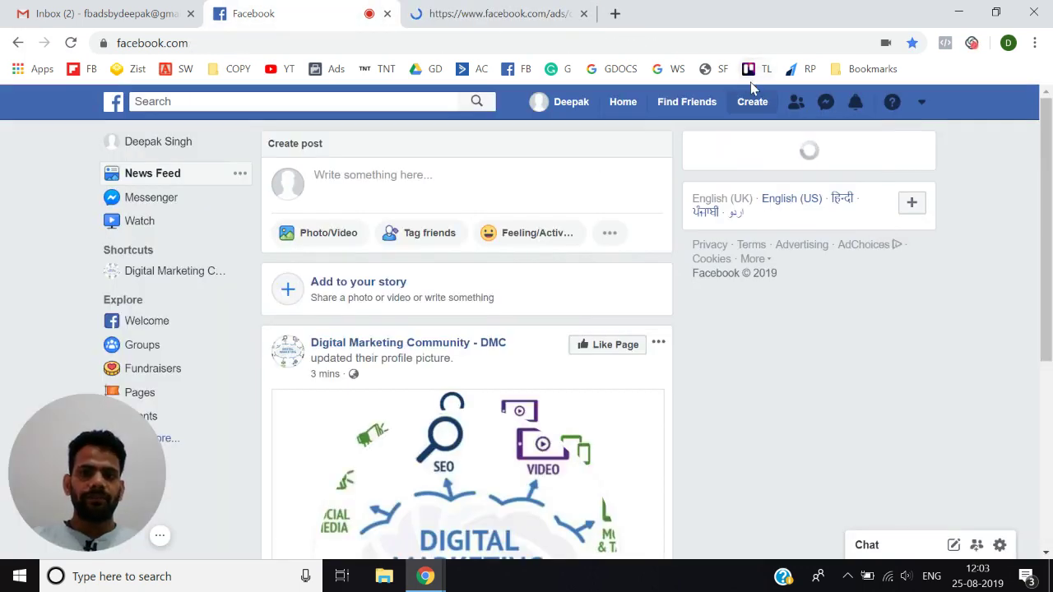
{"action": "left_click", "coordinate": [750, 111]}
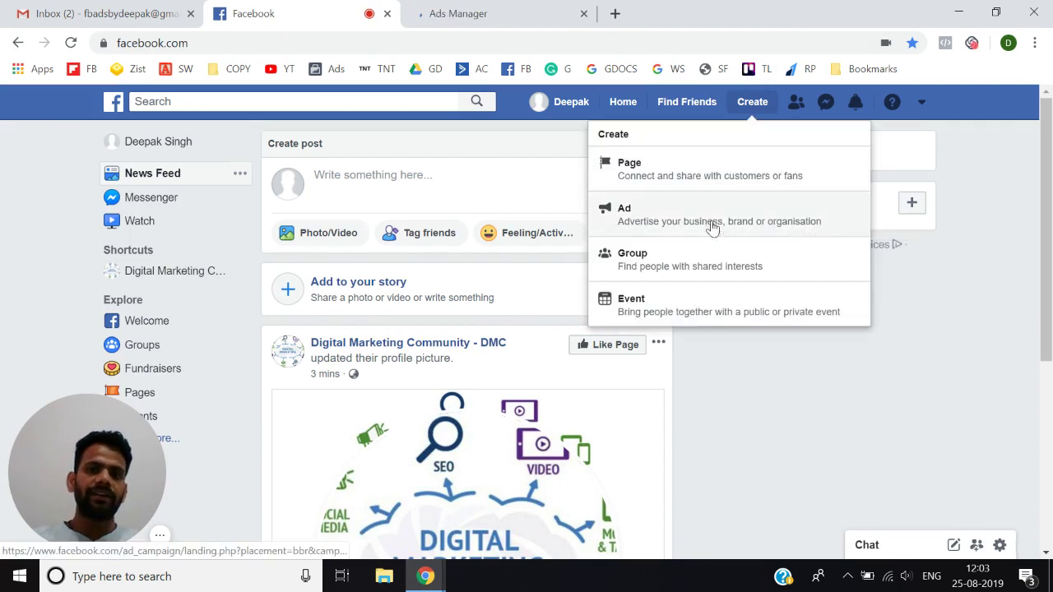
{"action": "left_click", "coordinate": [731, 400]}
{"action": "left_click", "coordinate": [478, 13]}
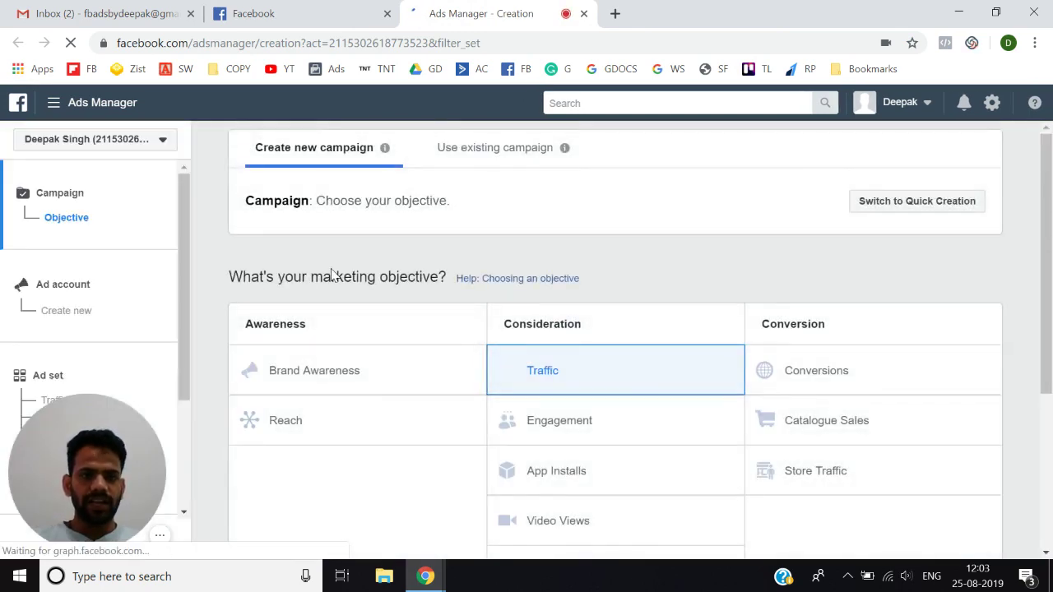
Step: Keep the Traffic campaign objective and proceed to ad account setup
{"action": "scroll", "coordinate": [333, 275], "scroll_direction": "down", "scroll_amount": 2}
{"action": "scroll", "coordinate": [332, 275], "scroll_direction": "up", "scroll_amount": 3}
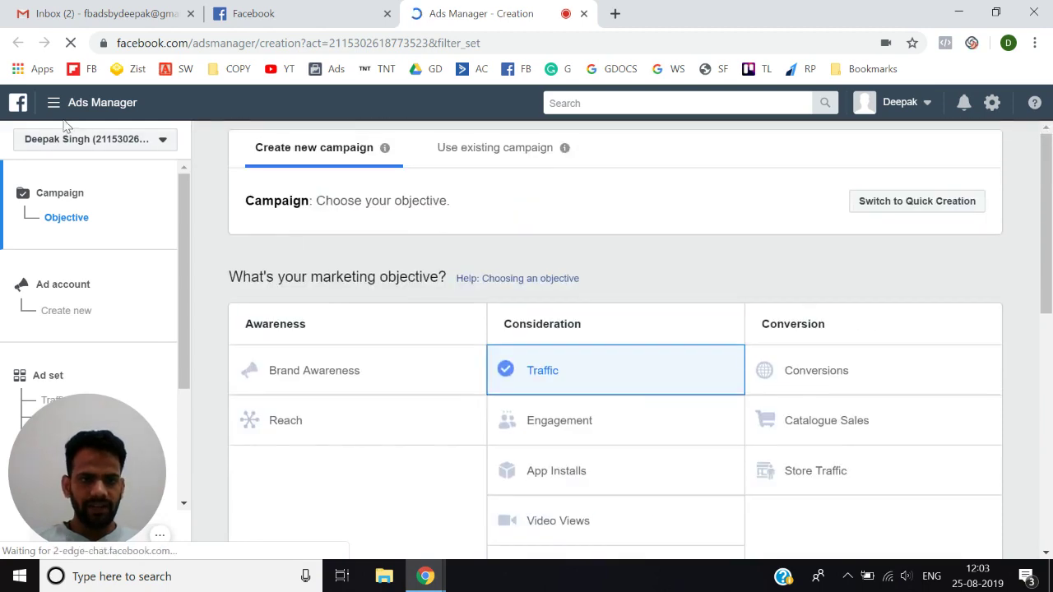
{"action": "scroll", "coordinate": [293, 284], "scroll_direction": "down", "scroll_amount": 6}
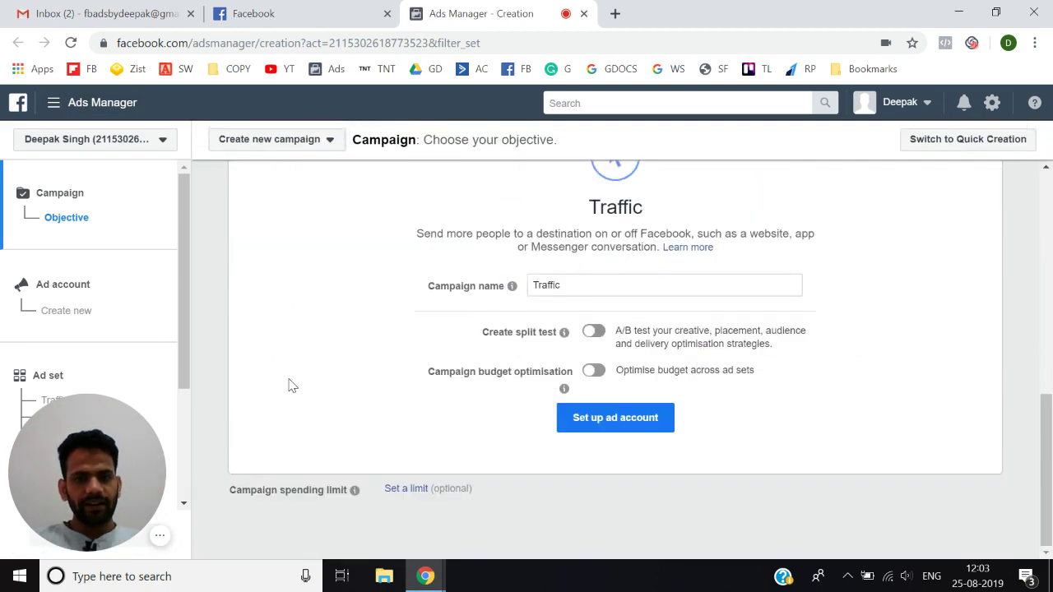
{"action": "scroll", "coordinate": [290, 384], "scroll_direction": "up", "scroll_amount": 6}
{"action": "scroll", "coordinate": [290, 384], "scroll_direction": "down", "scroll_amount": 6}
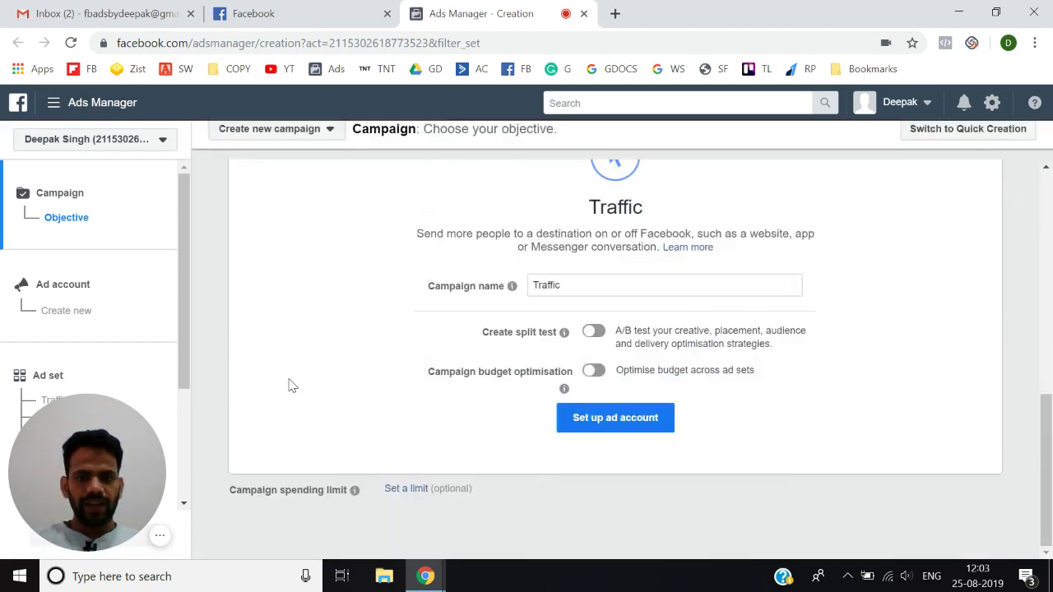
{"action": "left_click", "coordinate": [601, 421]}
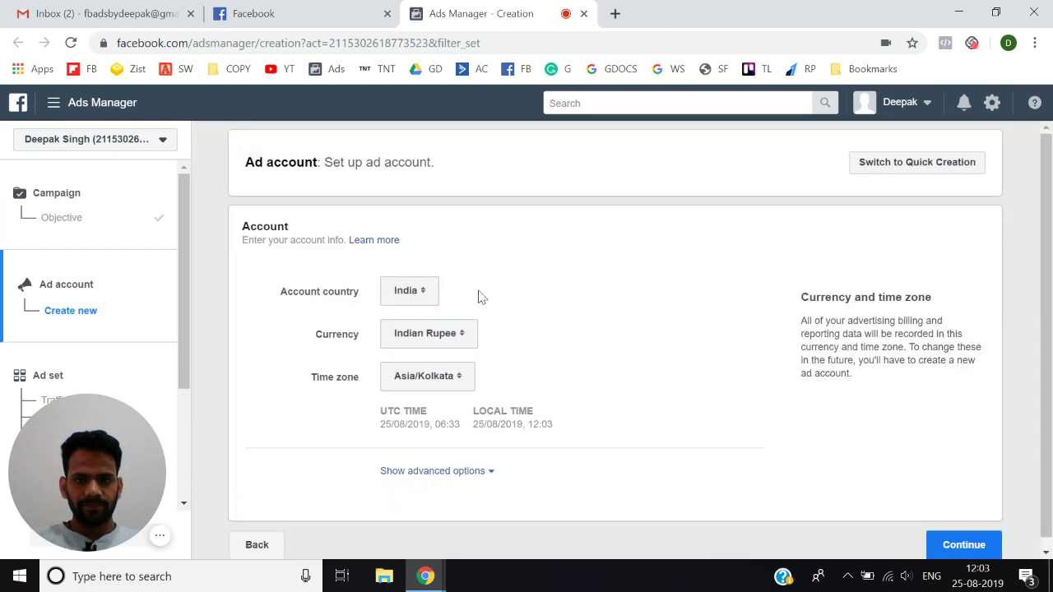
Step: Name the ad account '100 Days Facebook ads course' under advanced options and continue
{"action": "scroll", "coordinate": [575, 402], "scroll_direction": "down", "scroll_amount": 1}
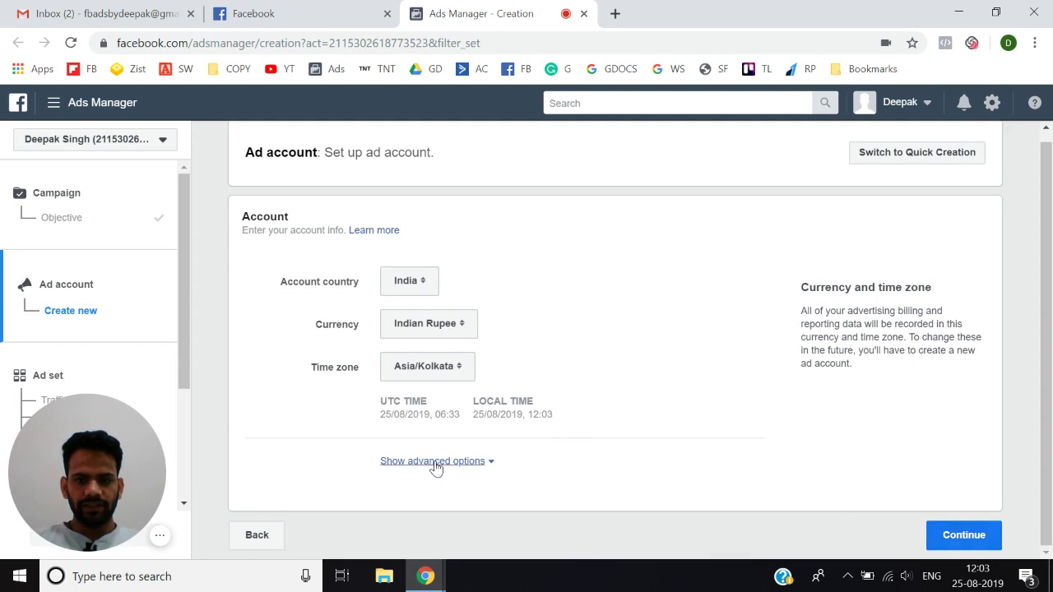
{"action": "left_click", "coordinate": [436, 461]}
{"action": "scroll", "coordinate": [646, 404], "scroll_direction": "down", "scroll_amount": 2}
{"action": "left_click", "coordinate": [646, 398]}
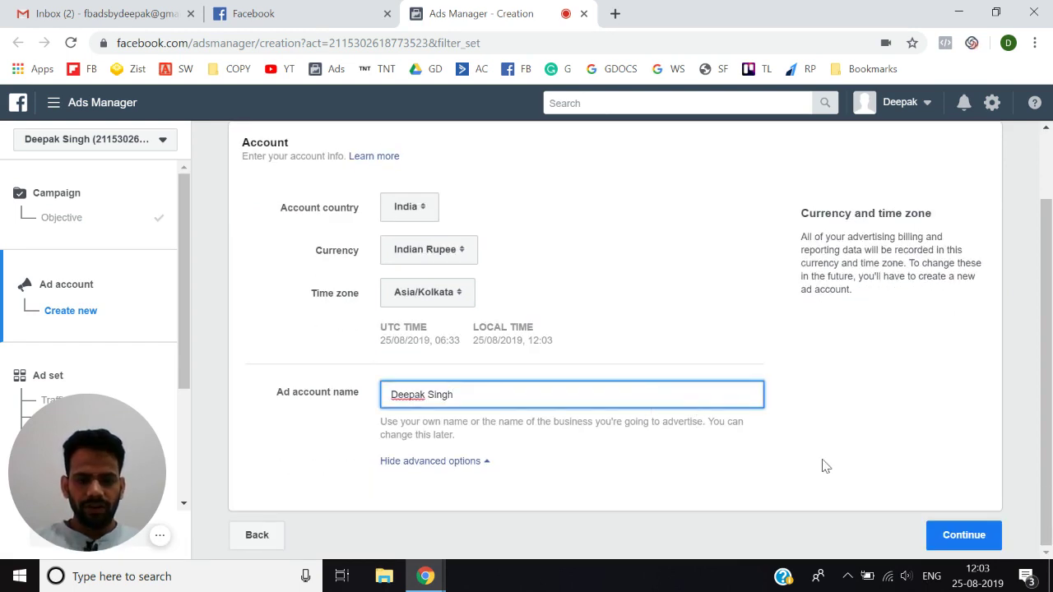
{"action": "key", "text": "ctrl+a"}
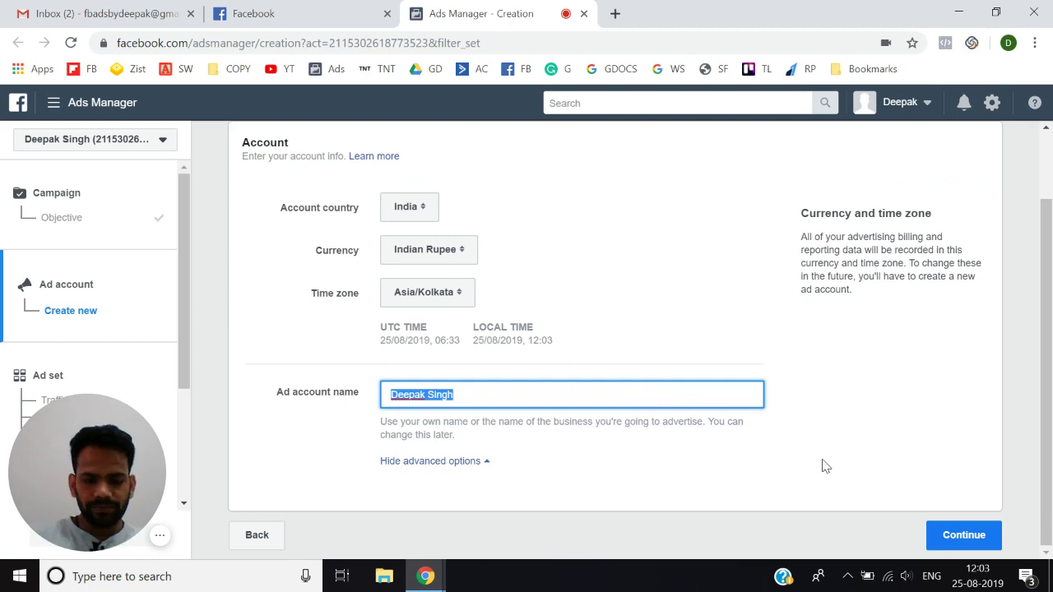
{"action": "type", "text": "100 "}
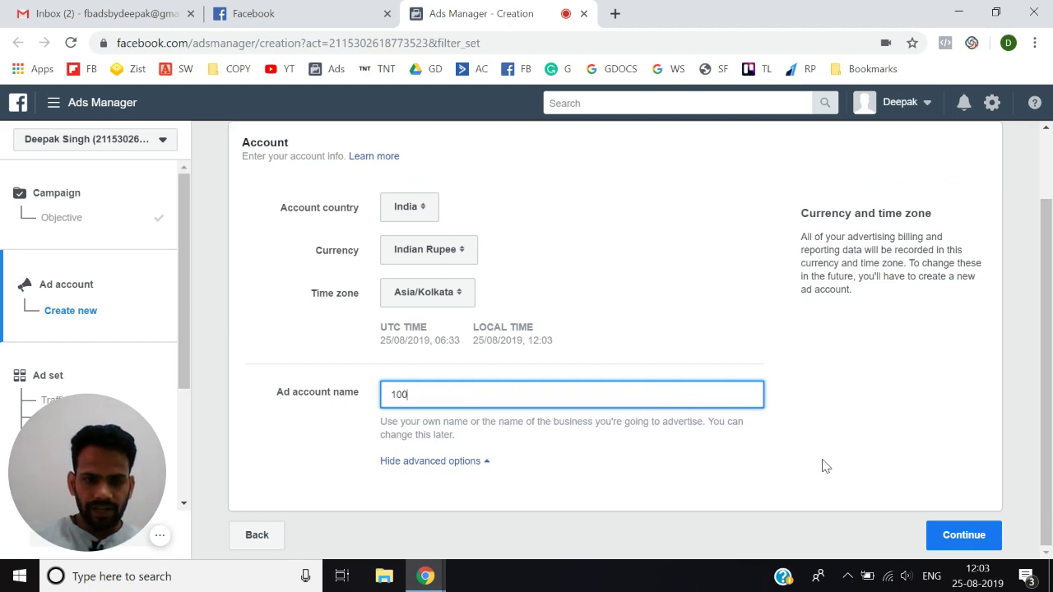
{"action": "type", "text": "Days Faceb"}
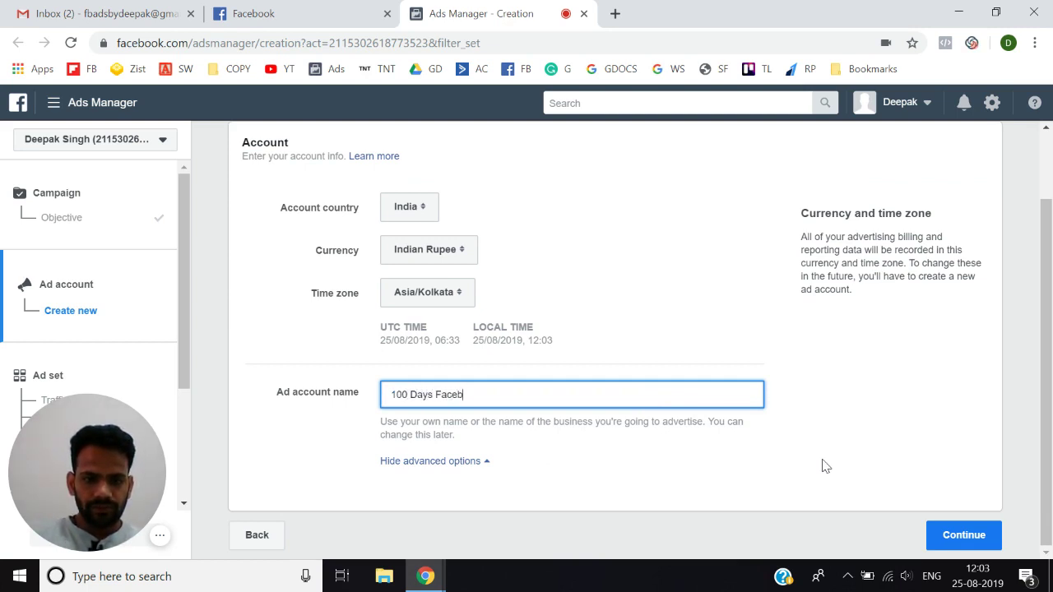
{"action": "type", "text": "ook ads course"}
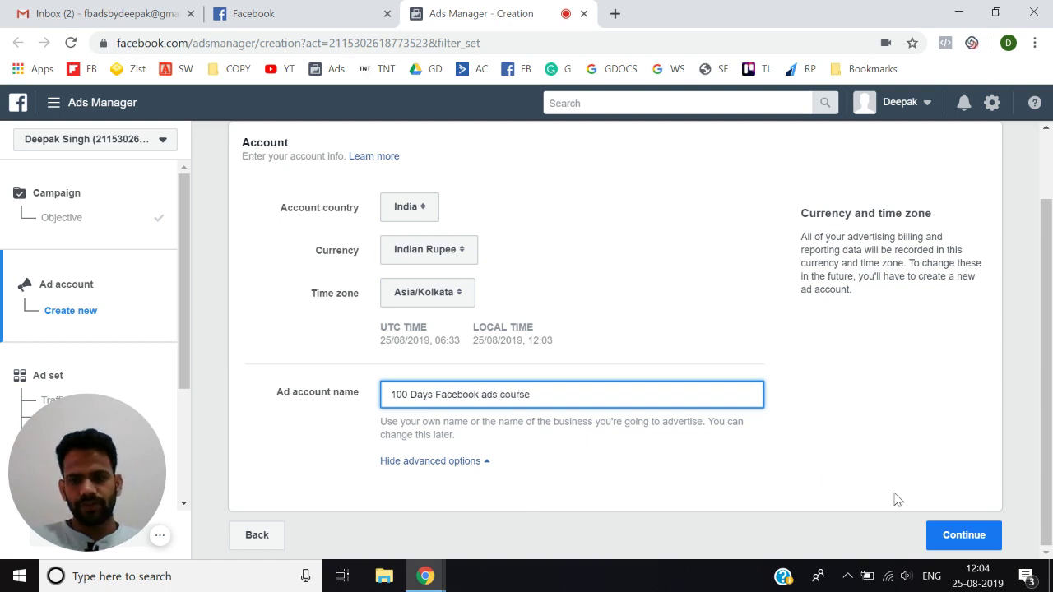
{"action": "left_click", "coordinate": [946, 533]}
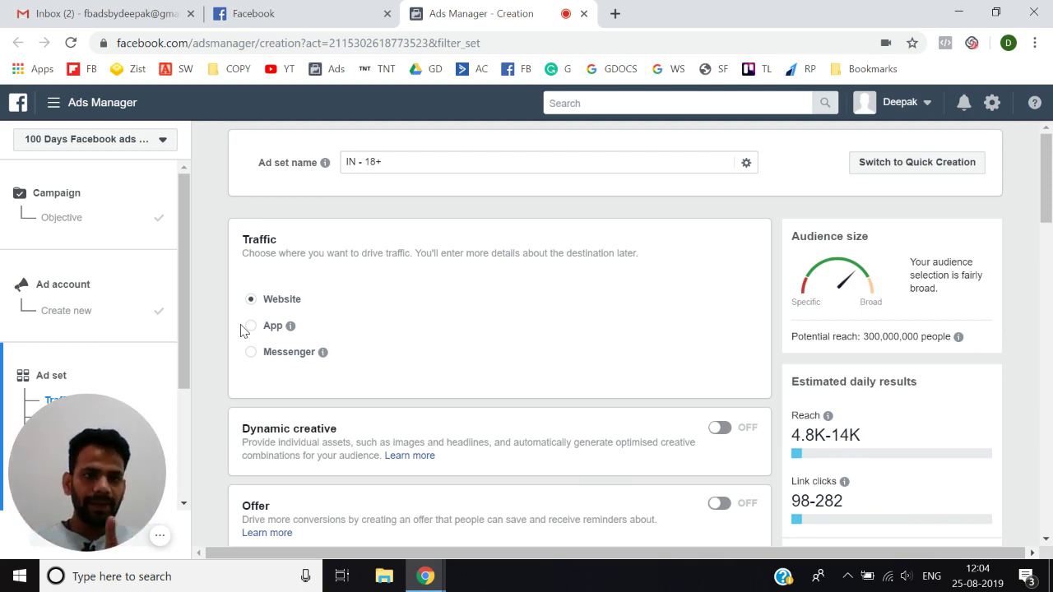
Step: Leave the unsaved campaign draft and go to the ad account's Billing page from the menu
{"action": "left_click", "coordinate": [54, 105]}
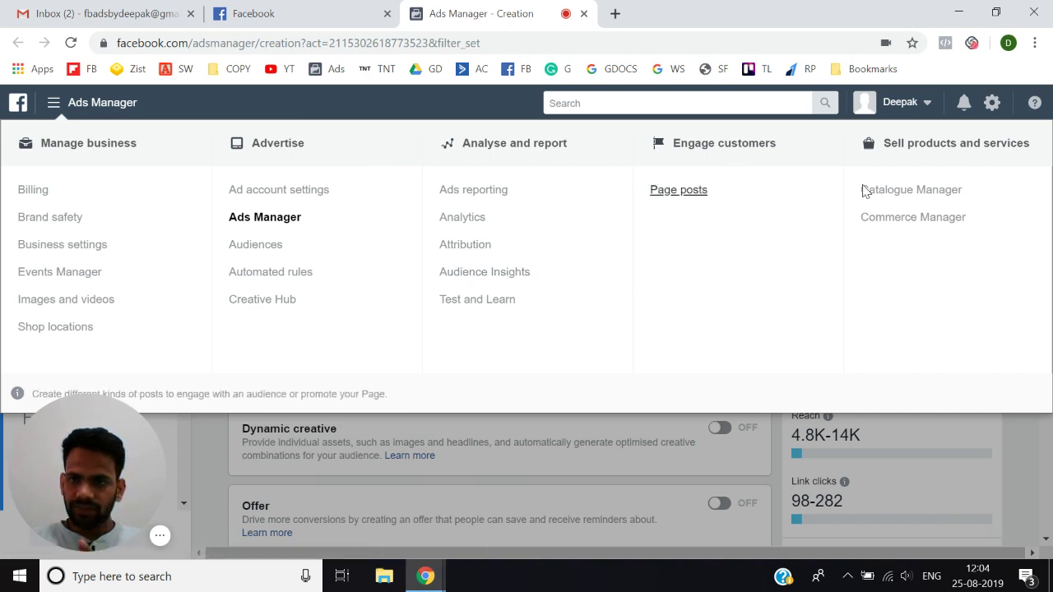
{"action": "key", "text": "ctrl+minus"}
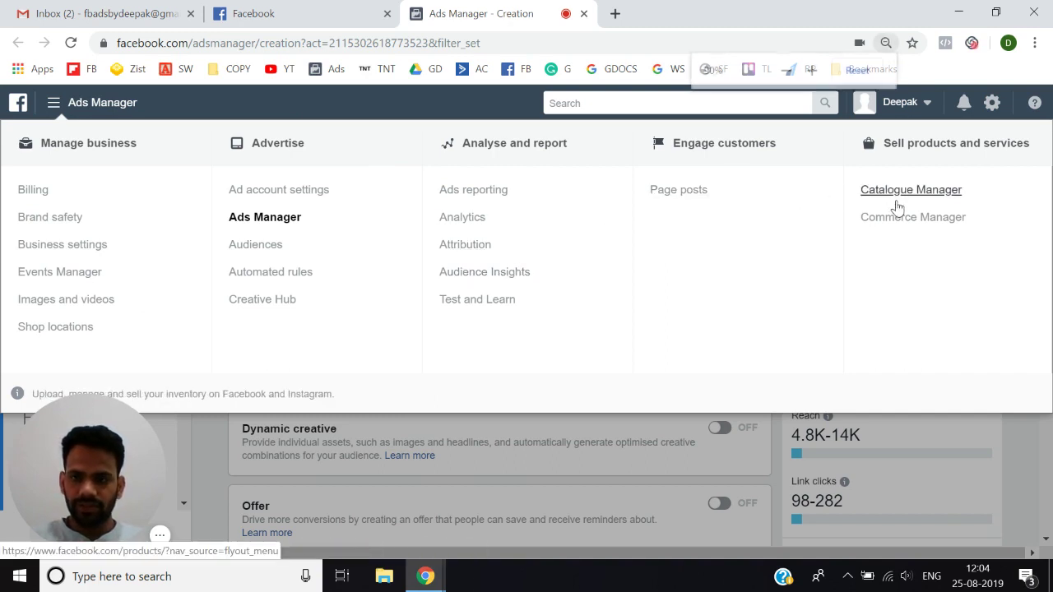
{"action": "key", "text": "ctrl+plus"}
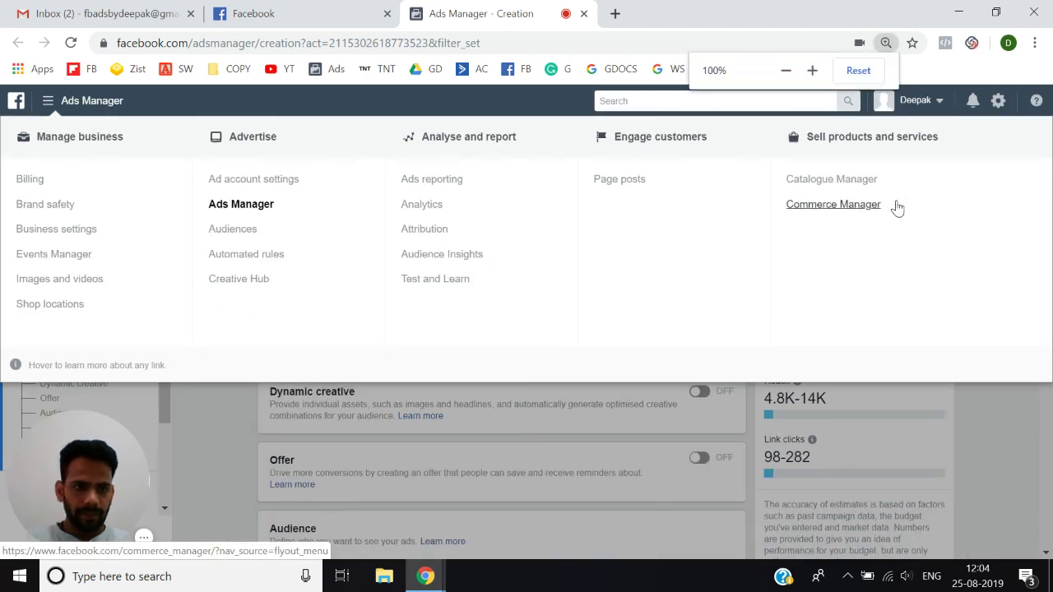
{"action": "left_click", "coordinate": [25, 191]}
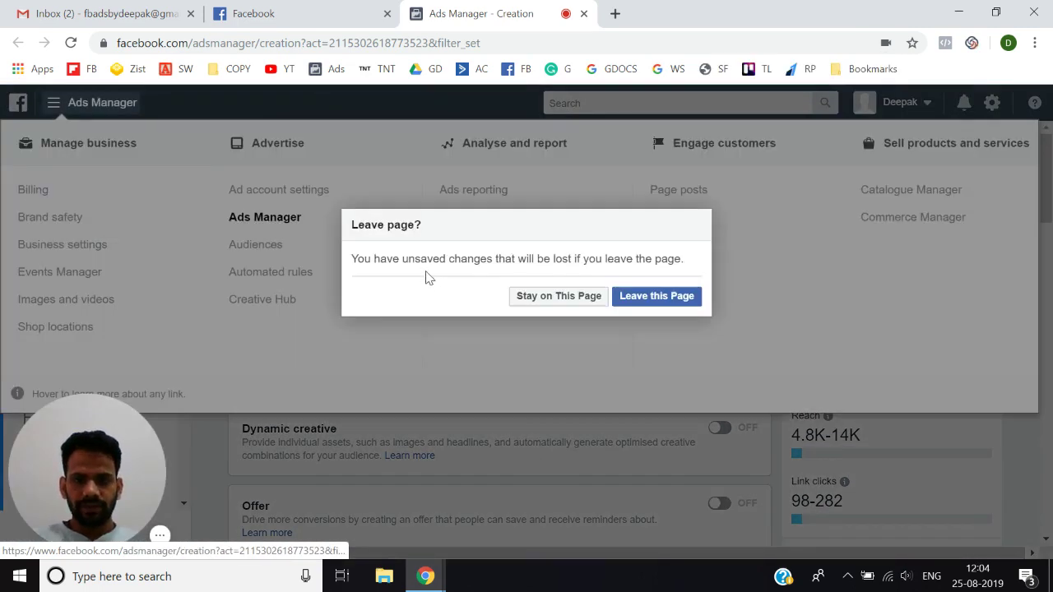
{"action": "left_click", "coordinate": [676, 297]}
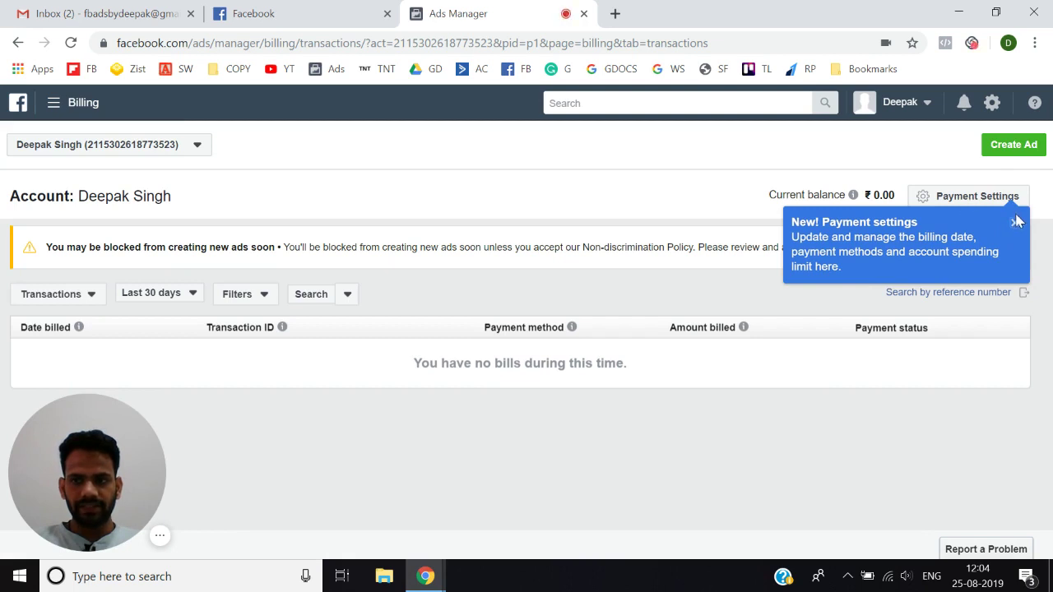
Step: Dismiss the new payment settings announcement and open Payment Settings
{"action": "left_click", "coordinate": [1014, 222]}
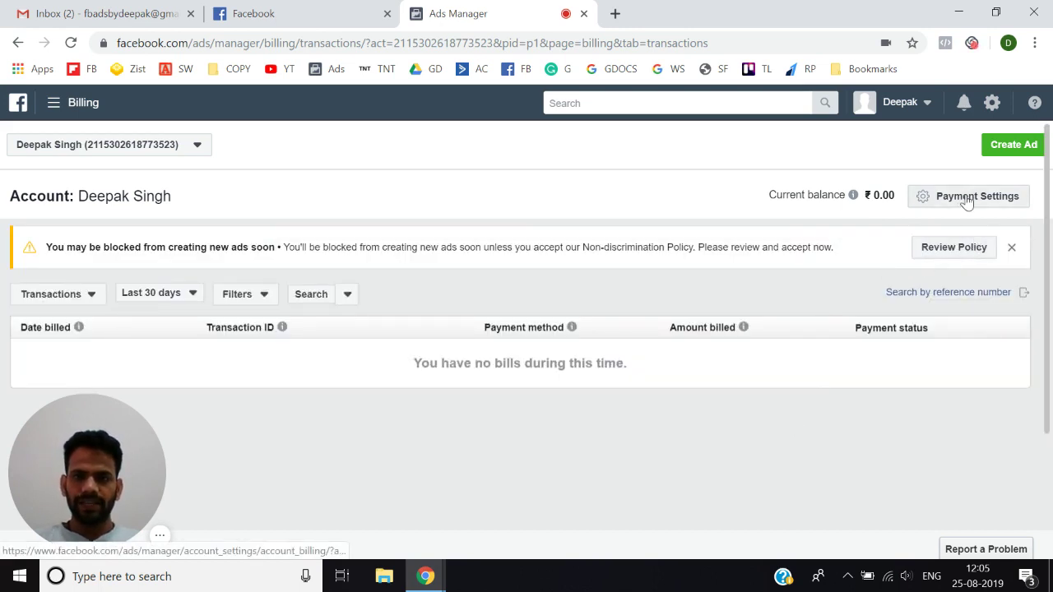
{"action": "left_click", "coordinate": [968, 200]}
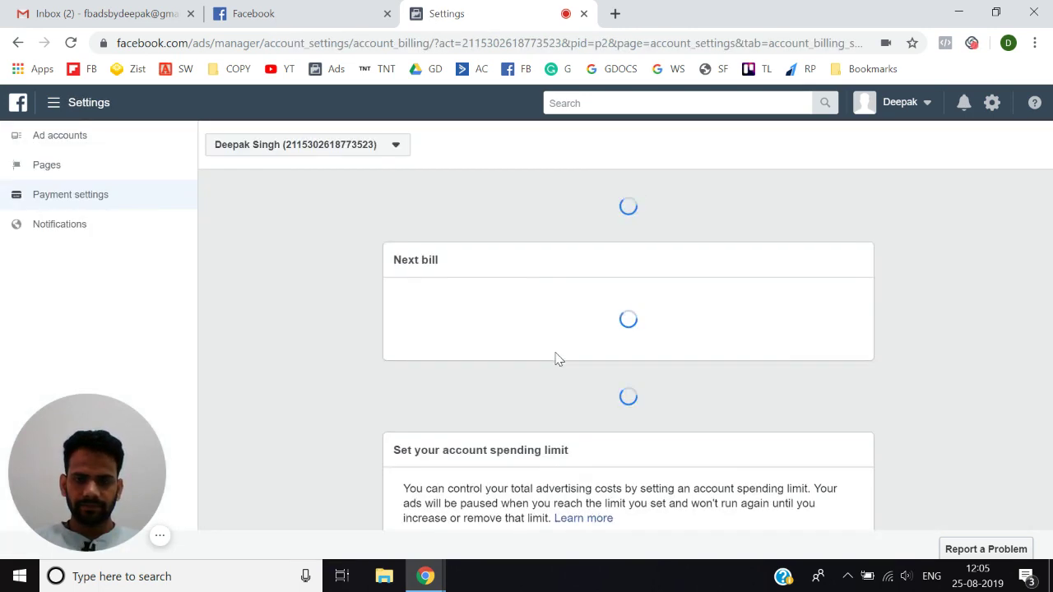
{"action": "scroll", "coordinate": [559, 359], "scroll_direction": "down", "scroll_amount": 1}
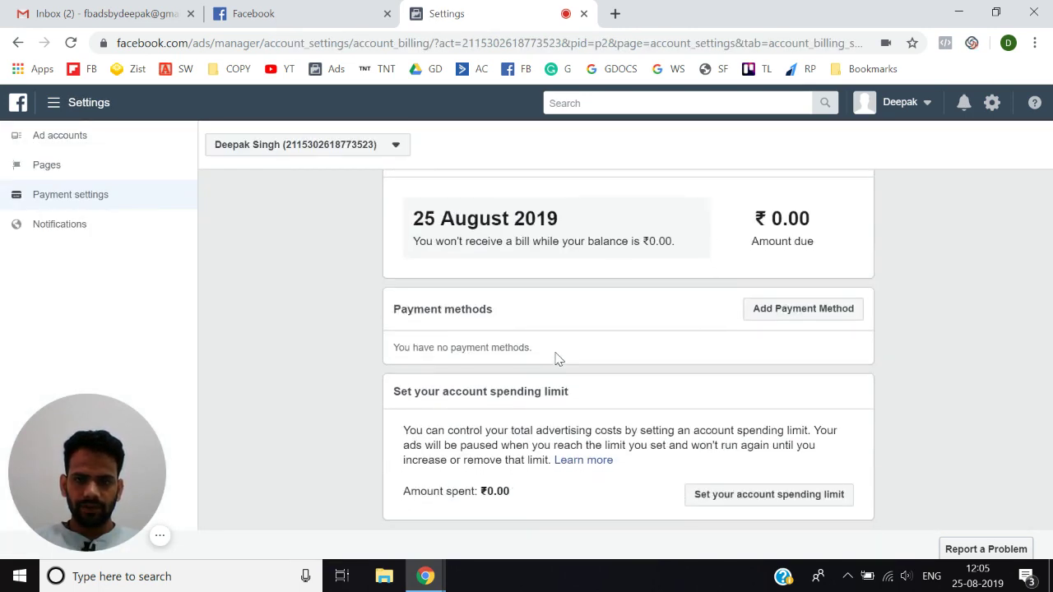
Step: Start adding a payment method and review the ad account billing details form
{"action": "left_click", "coordinate": [774, 311]}
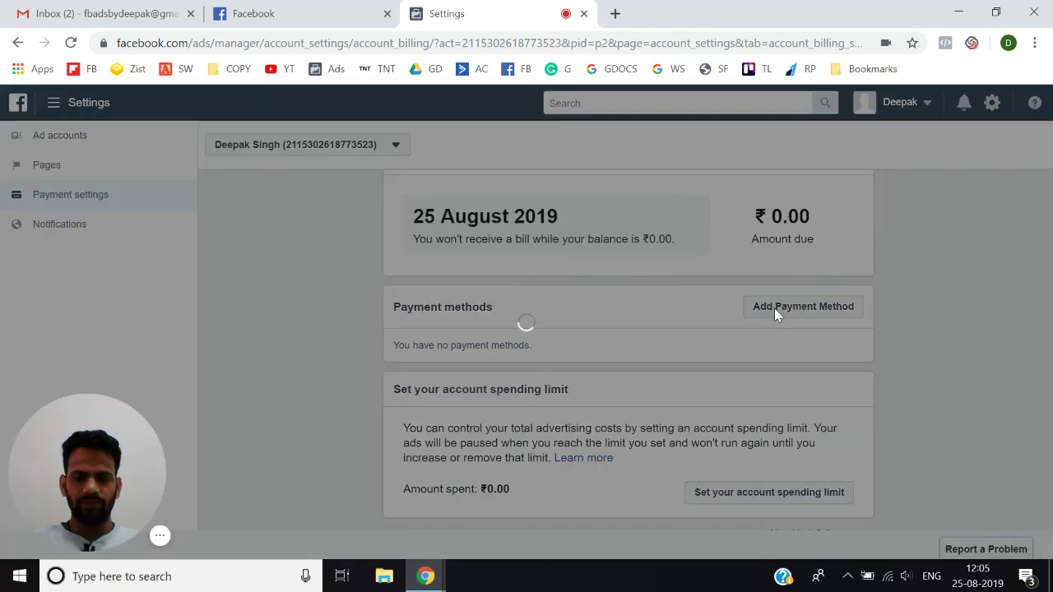
{"action": "scroll", "coordinate": [618, 350], "scroll_direction": "down", "scroll_amount": 3}
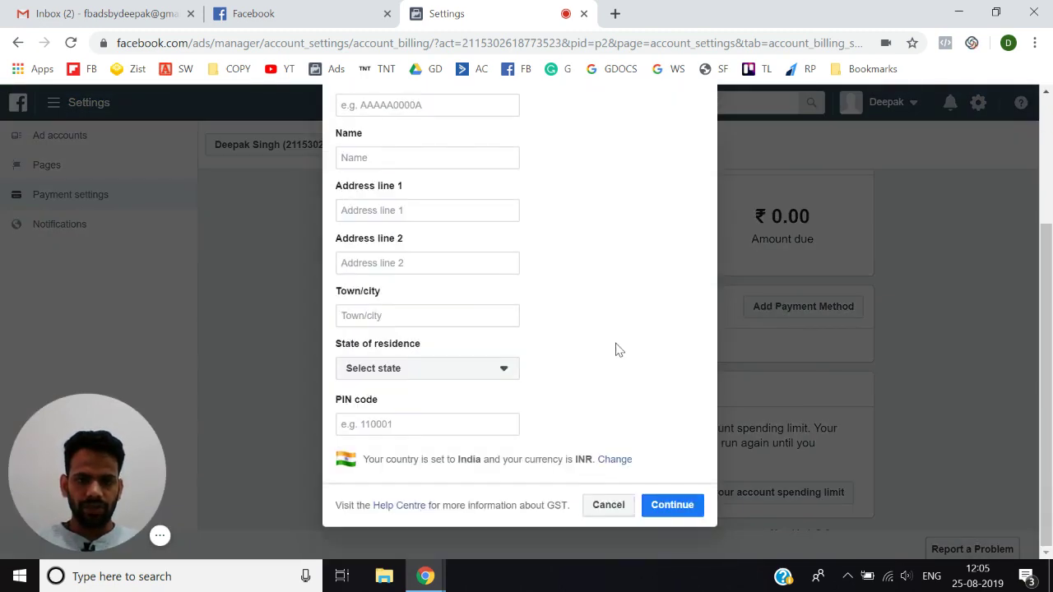
{"action": "scroll", "coordinate": [618, 350], "scroll_direction": "up", "scroll_amount": 3}
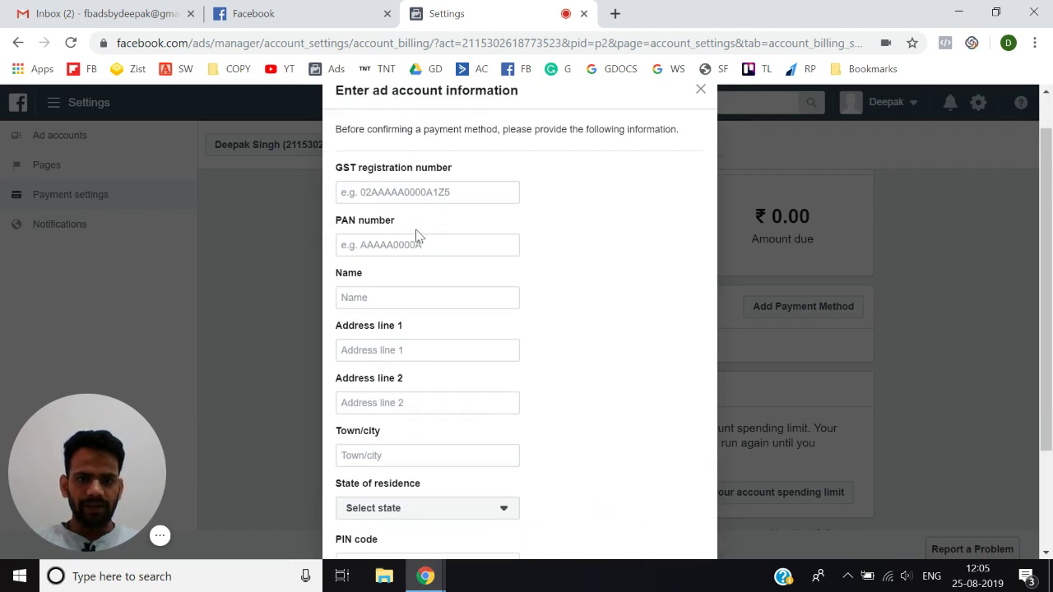
{"action": "scroll", "coordinate": [423, 317], "scroll_direction": "down", "scroll_amount": 2}
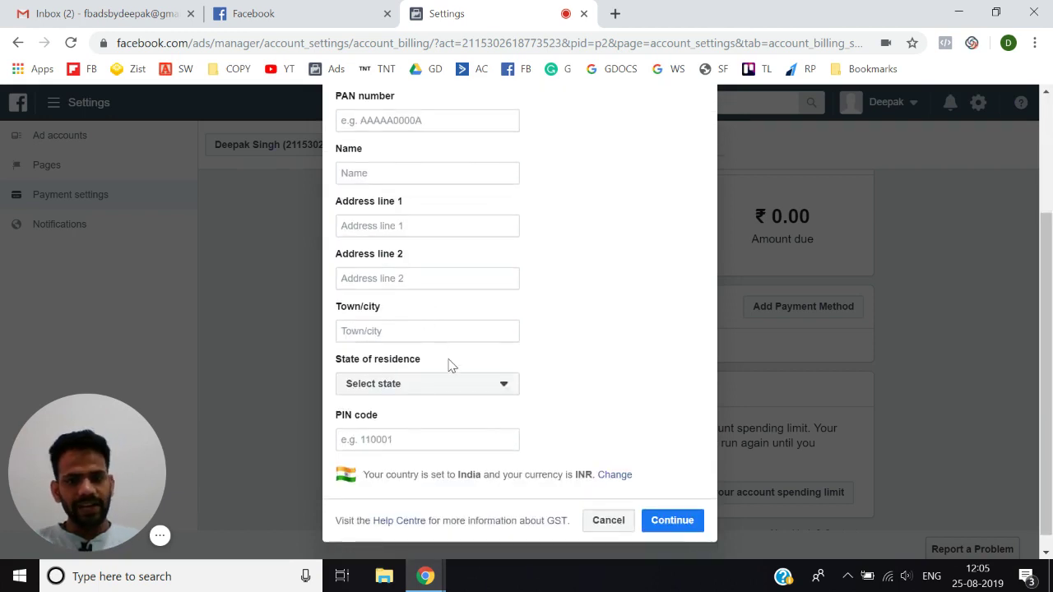
{"action": "scroll", "coordinate": [451, 365], "scroll_direction": "up", "scroll_amount": 3}
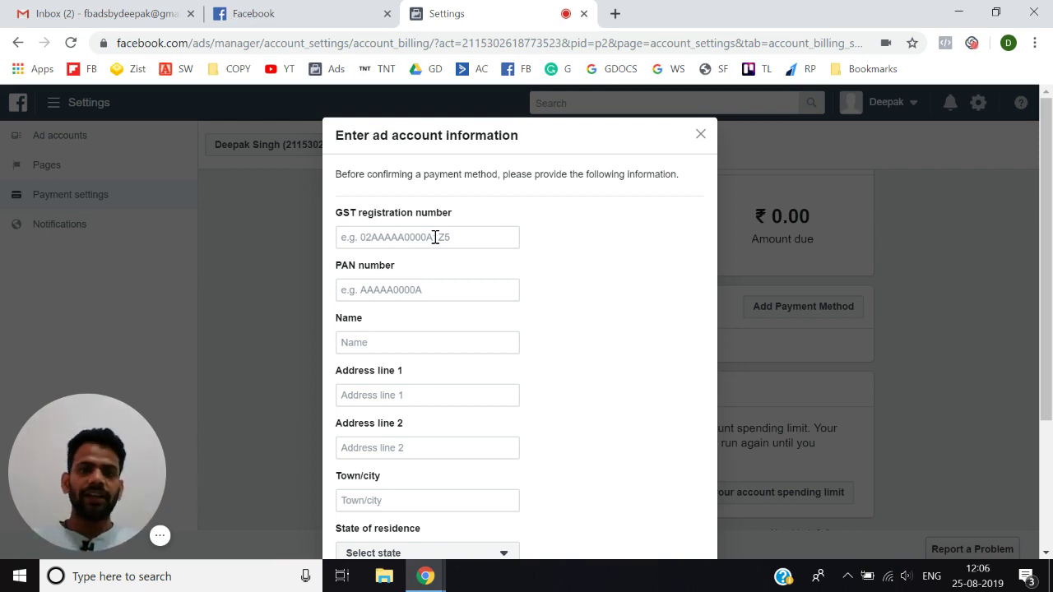
{"action": "scroll", "coordinate": [435, 238], "scroll_direction": "down", "scroll_amount": 3}
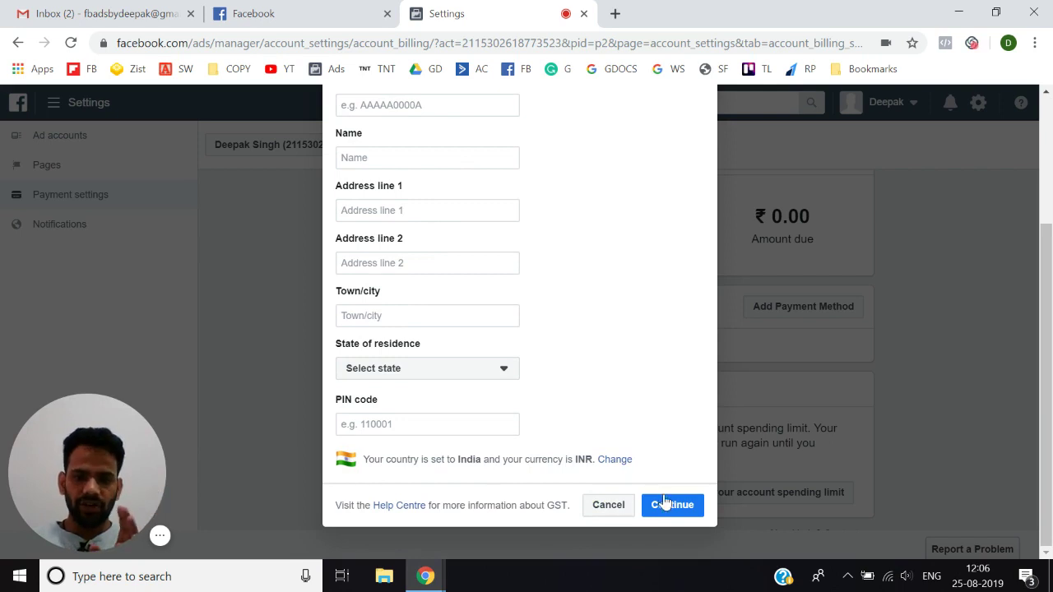
{"action": "left_click", "coordinate": [665, 503]}
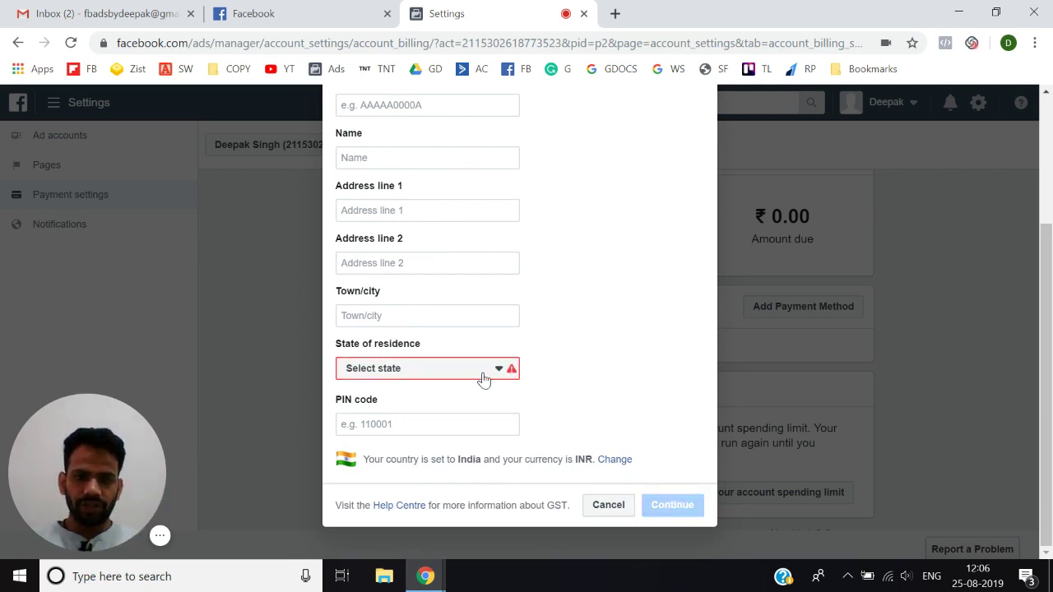
Step: Choose Delhi as the state of residence and submit the billing details
{"action": "left_click", "coordinate": [484, 379]}
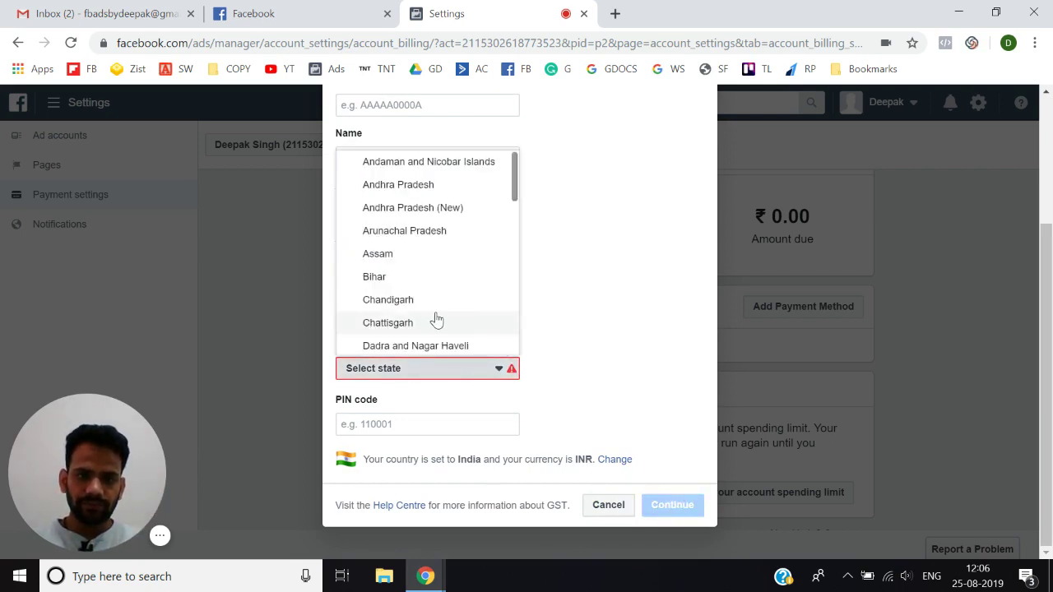
{"action": "scroll", "coordinate": [434, 320], "scroll_direction": "down", "scroll_amount": 4}
{"action": "scroll", "coordinate": [436, 319], "scroll_direction": "down", "scroll_amount": 2}
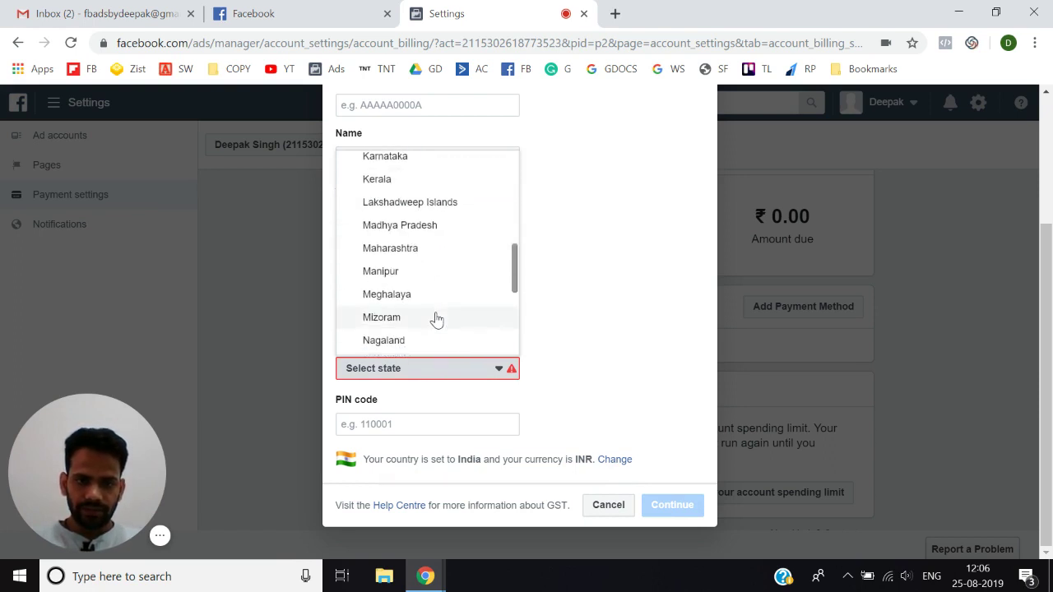
{"action": "scroll", "coordinate": [435, 319], "scroll_direction": "up", "scroll_amount": 3}
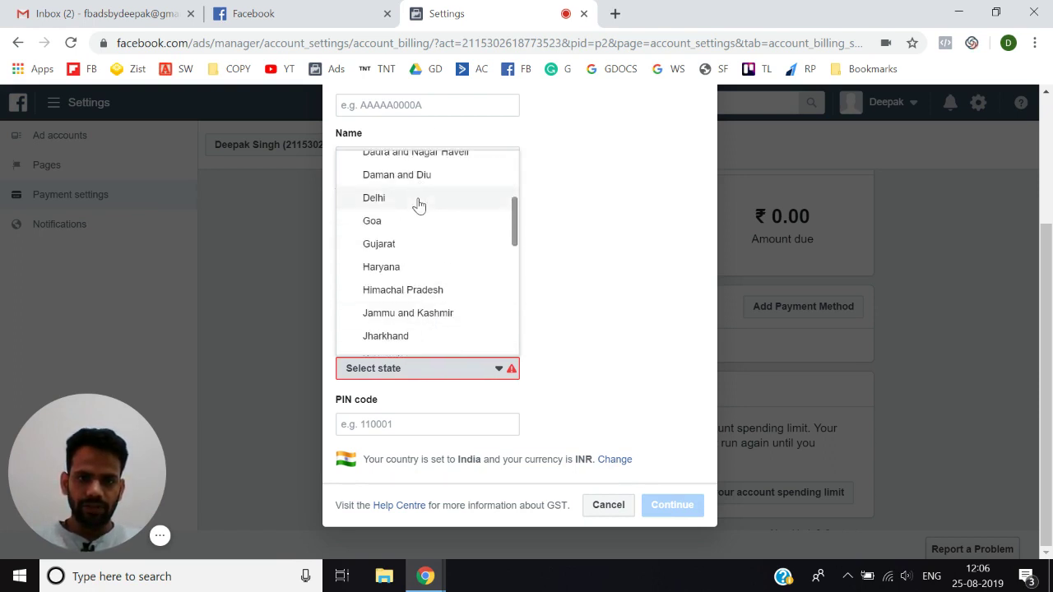
{"action": "left_click", "coordinate": [419, 199]}
{"action": "left_click", "coordinate": [673, 508]}
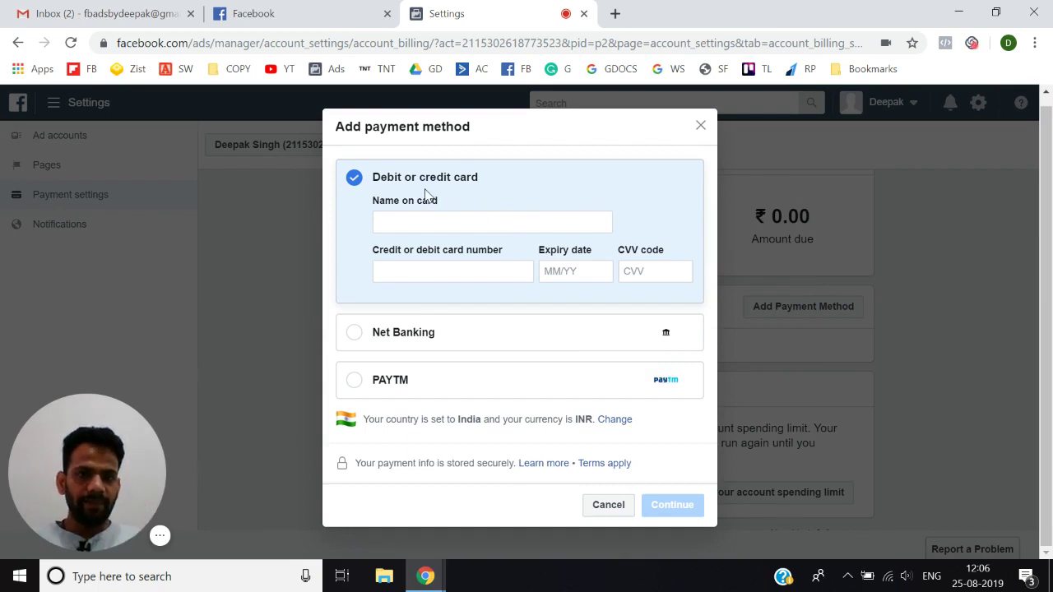
Step: Compare the card, Net Banking and PAYTM options, then select PAYTM and continue
{"action": "left_click", "coordinate": [421, 337]}
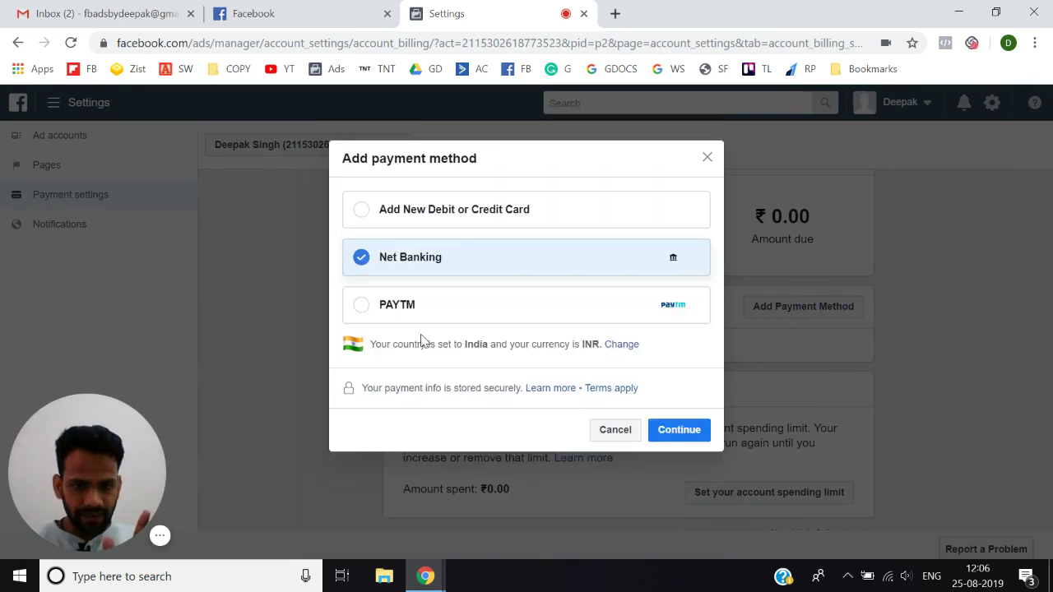
{"action": "left_click", "coordinate": [430, 310]}
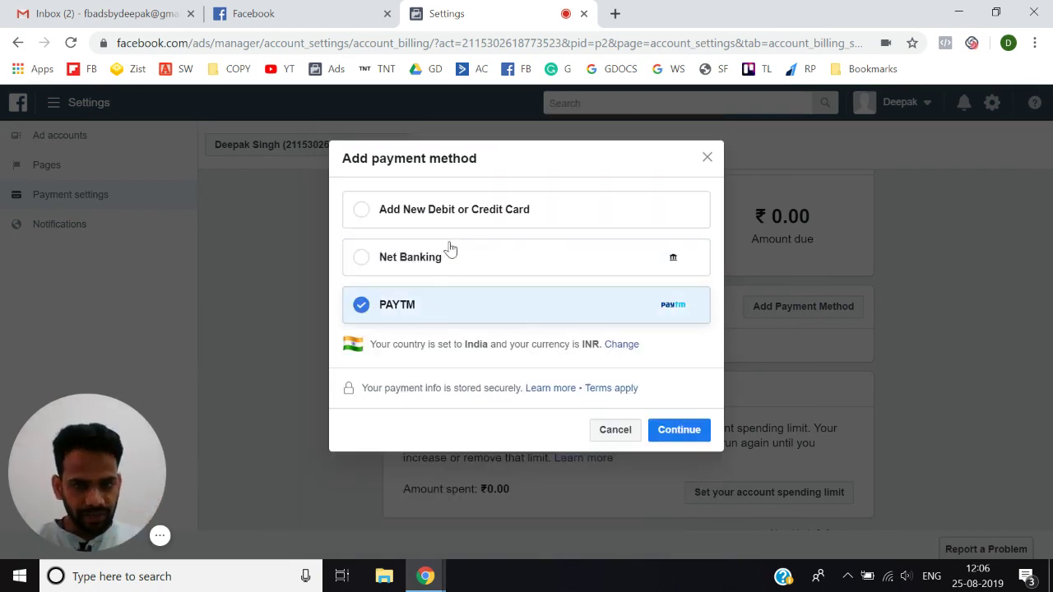
{"action": "left_click", "coordinate": [463, 212]}
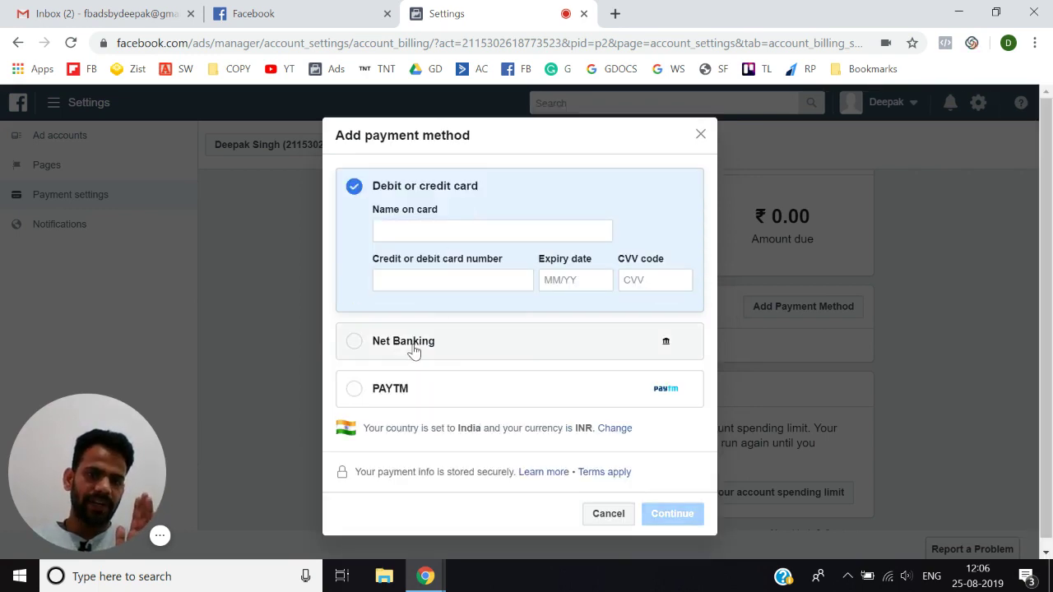
{"action": "left_click", "coordinate": [414, 344]}
{"action": "left_click", "coordinate": [416, 317]}
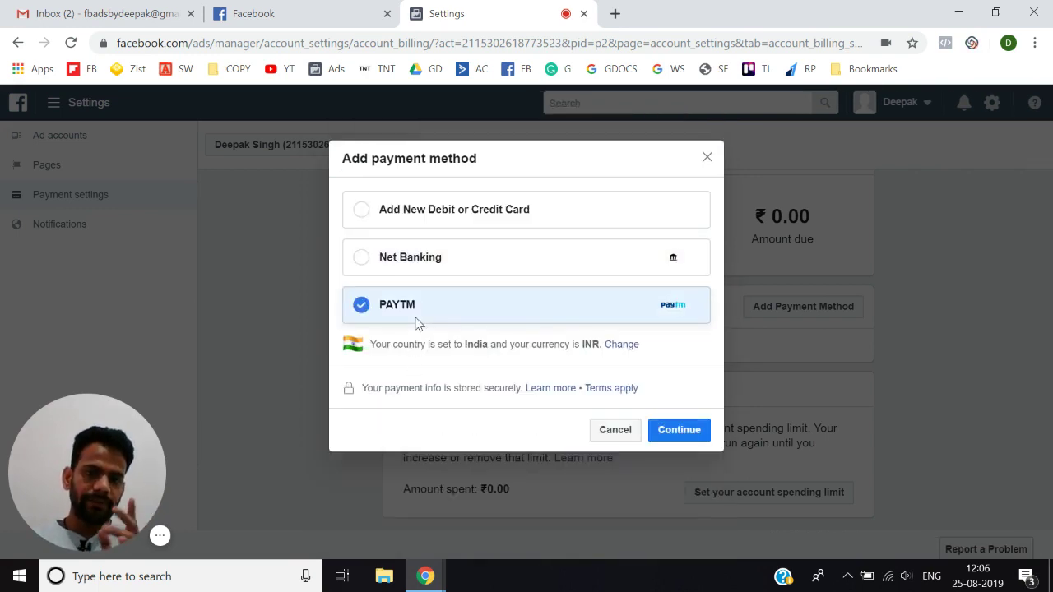
{"action": "left_click", "coordinate": [427, 269]}
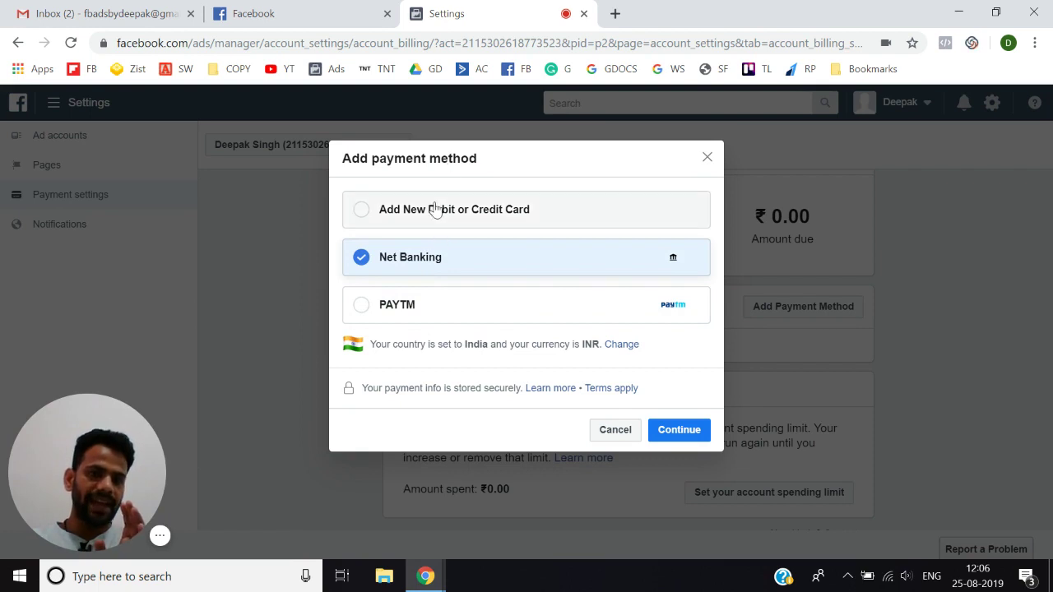
{"action": "left_click", "coordinate": [435, 210]}
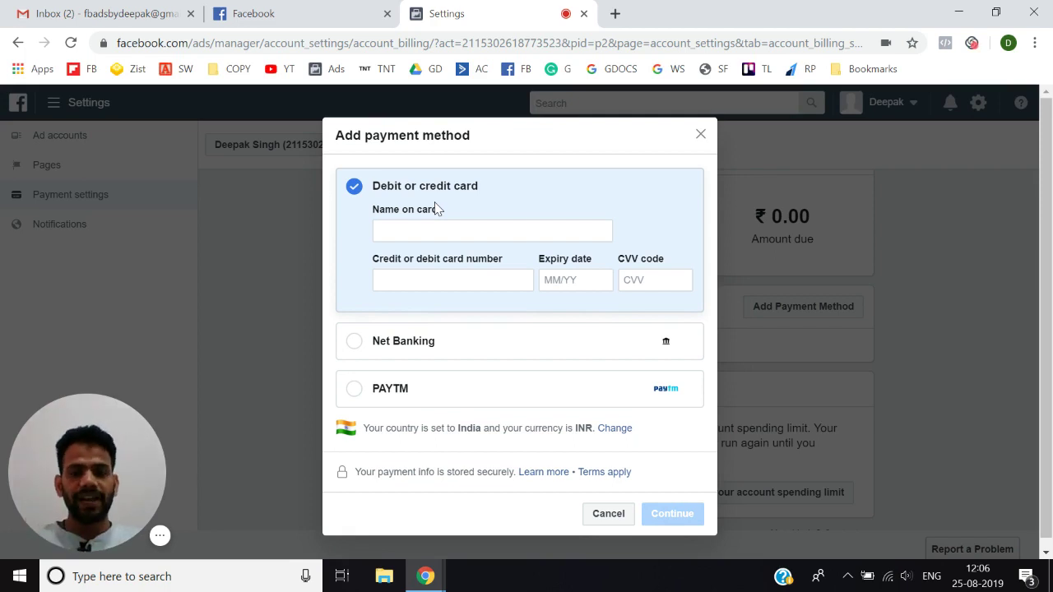
{"action": "left_click", "coordinate": [393, 343]}
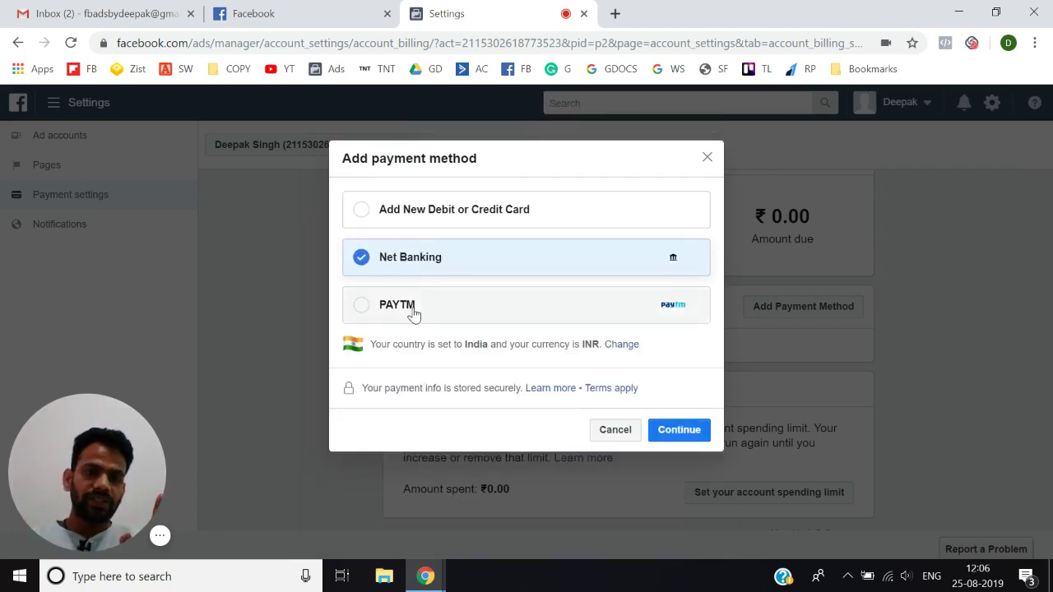
{"action": "left_click", "coordinate": [413, 312]}
{"action": "left_click", "coordinate": [450, 222]}
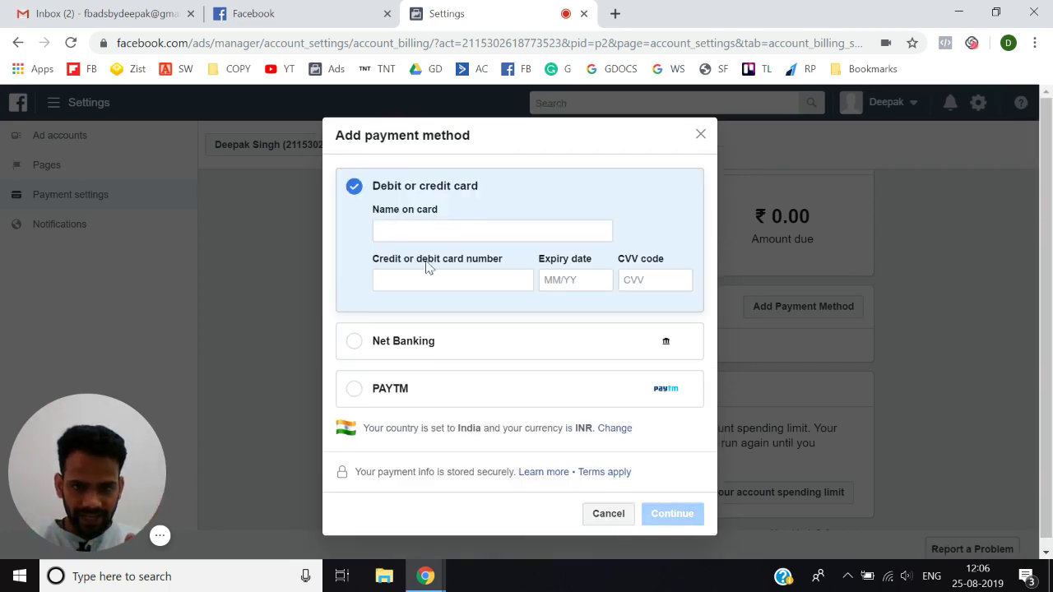
{"action": "left_click", "coordinate": [415, 360]}
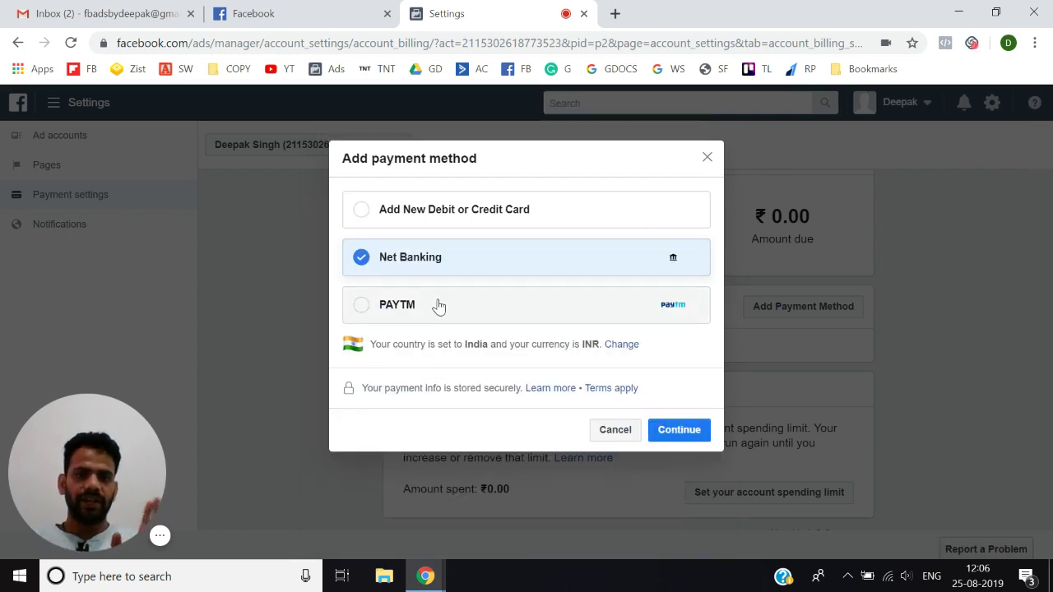
{"action": "left_click", "coordinate": [436, 305]}
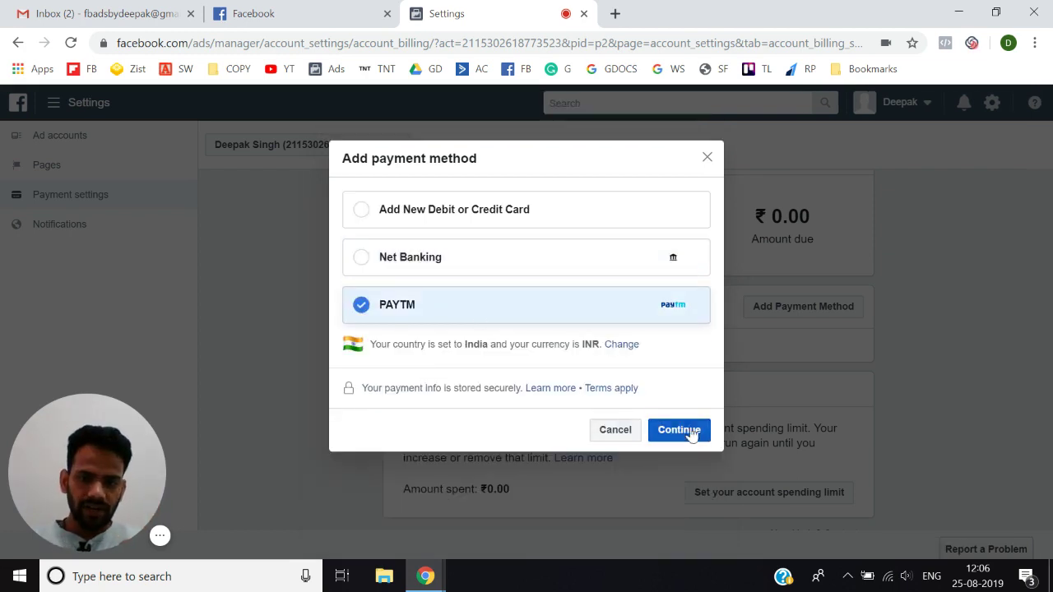
{"action": "left_click", "coordinate": [693, 431]}
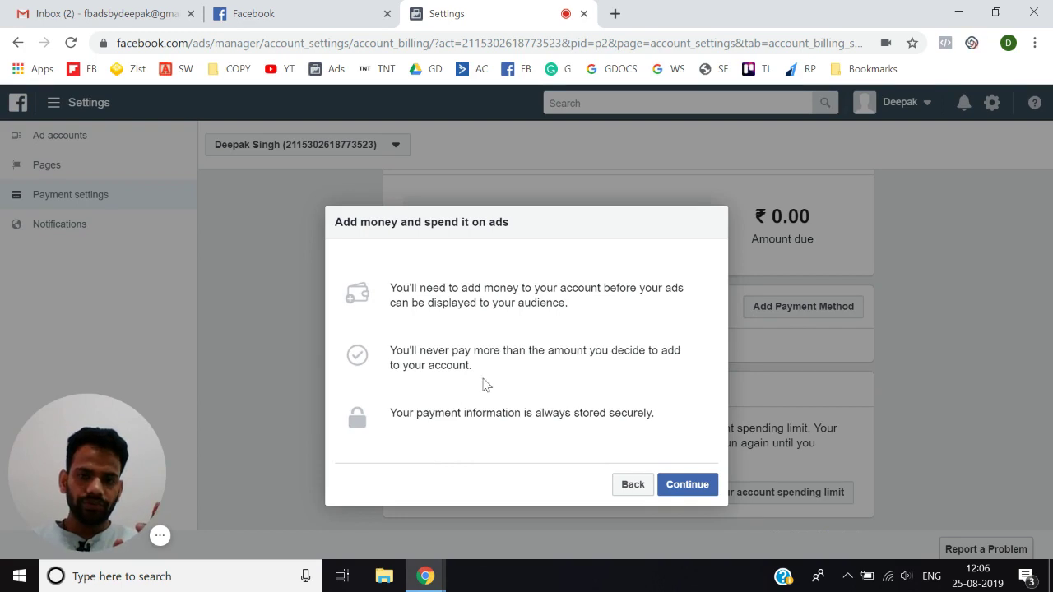
Step: Set a ₹100 top-up, review it and make the payment, then go back without paying
{"action": "left_click", "coordinate": [690, 486]}
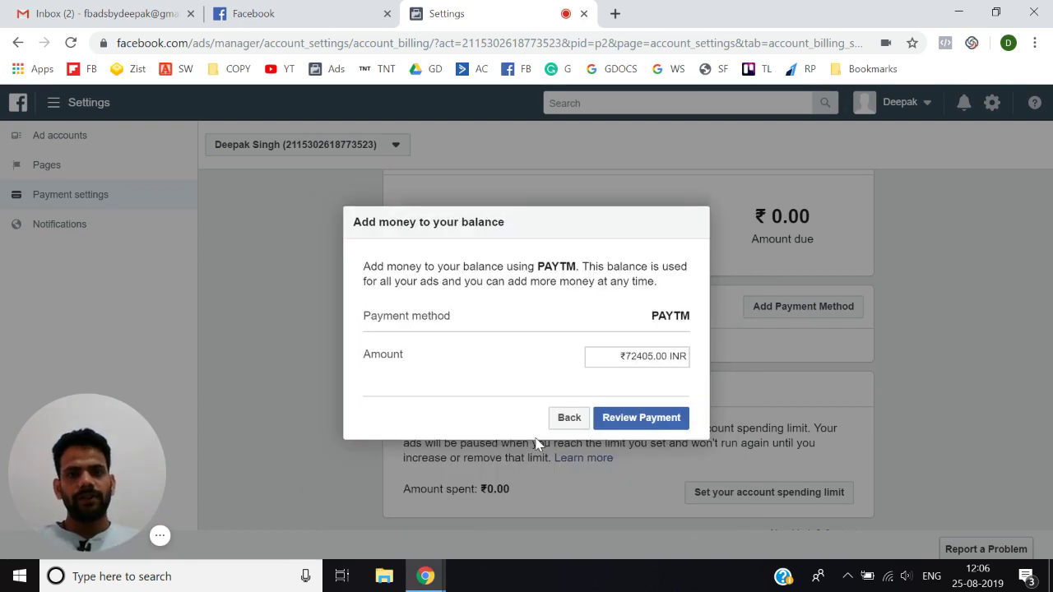
{"action": "left_click", "coordinate": [655, 355]}
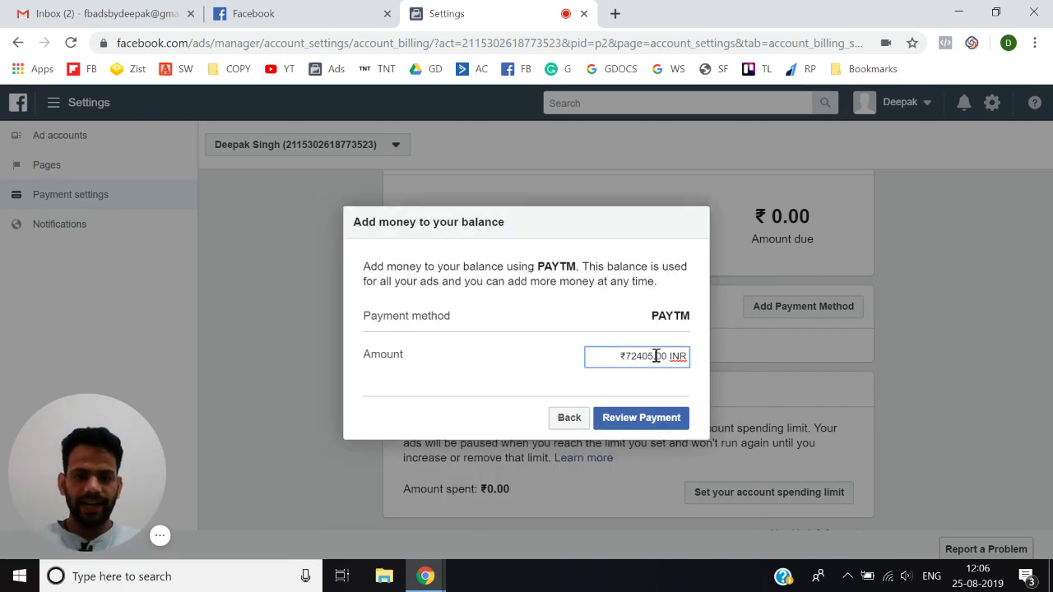
{"action": "key", "text": "ctrl+a"}
{"action": "type", "text": "100"}
{"action": "left_click", "coordinate": [618, 424]}
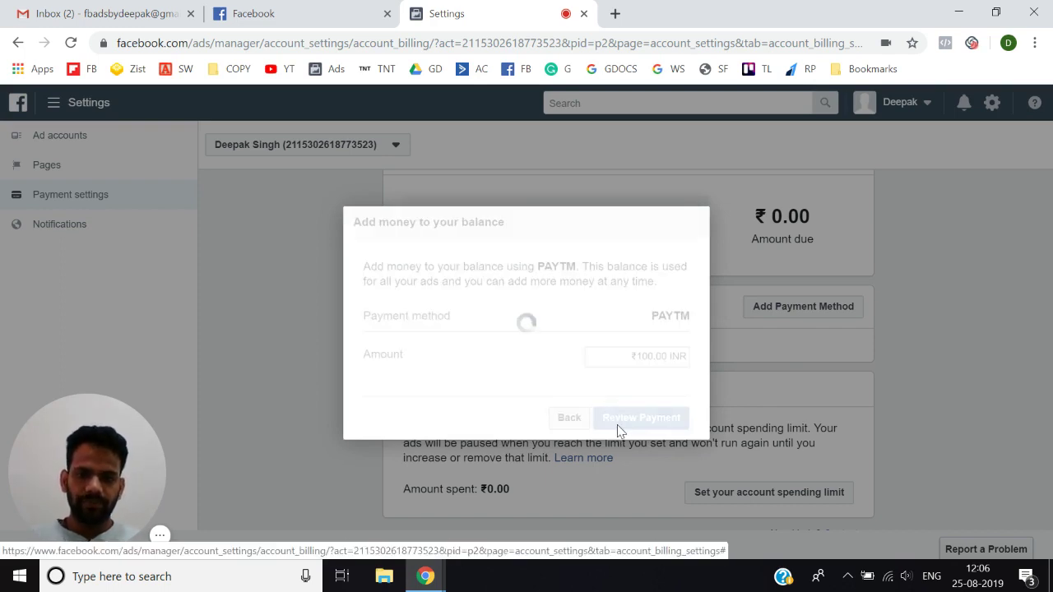
{"action": "left_click", "coordinate": [672, 369]}
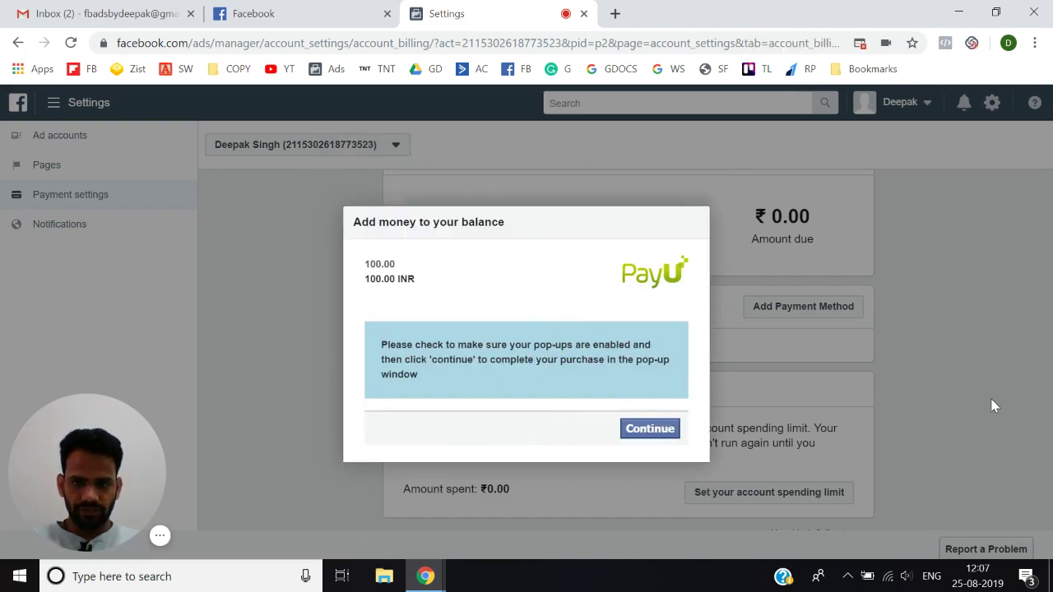
{"action": "left_click", "coordinate": [18, 42]}
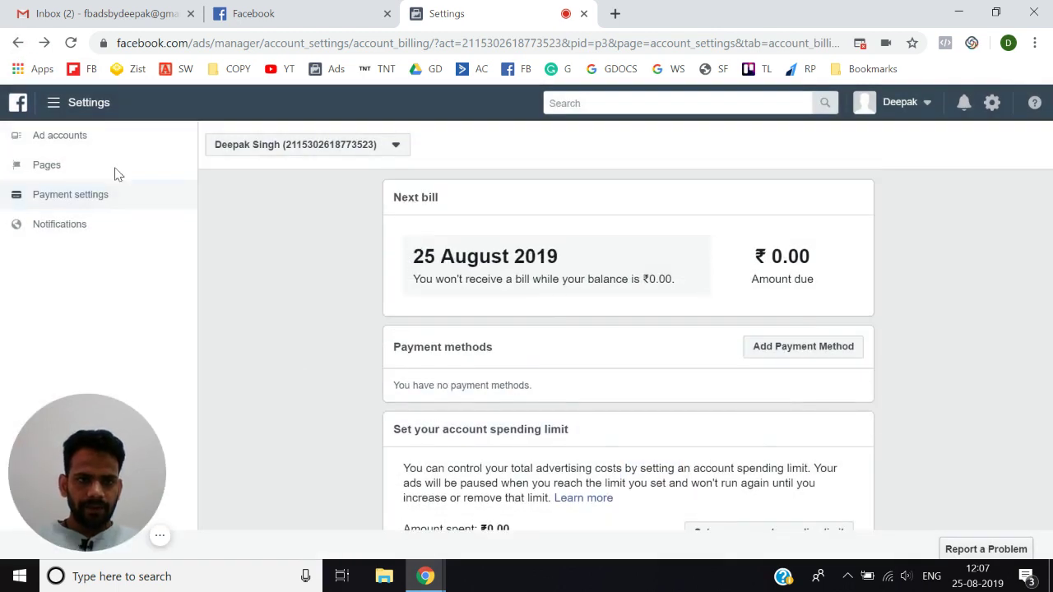
Step: Reach Ad account settings through the all-tools menu and start adding a person
{"action": "left_click", "coordinate": [82, 148]}
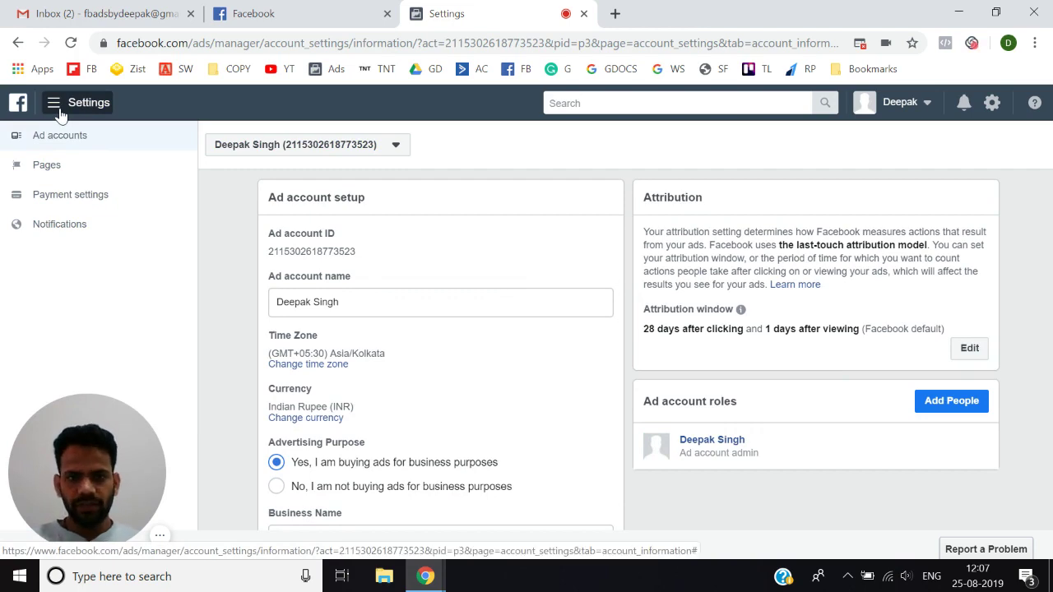
{"action": "scroll", "coordinate": [493, 271], "scroll_direction": "down", "scroll_amount": 2}
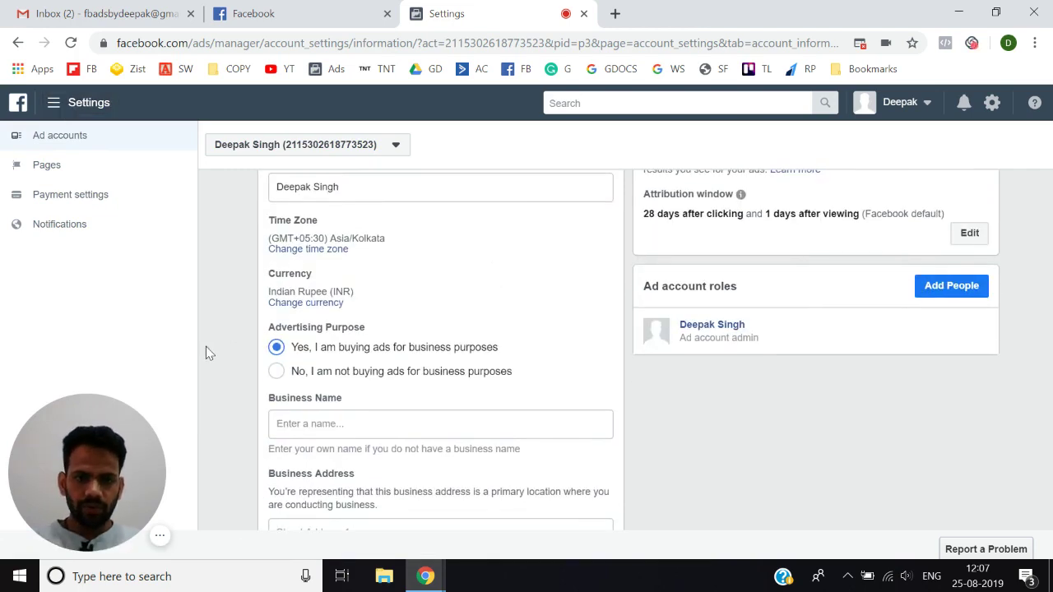
{"action": "scroll", "coordinate": [206, 346], "scroll_direction": "up", "scroll_amount": 2}
{"action": "scroll", "coordinate": [652, 378], "scroll_direction": "down", "scroll_amount": 1}
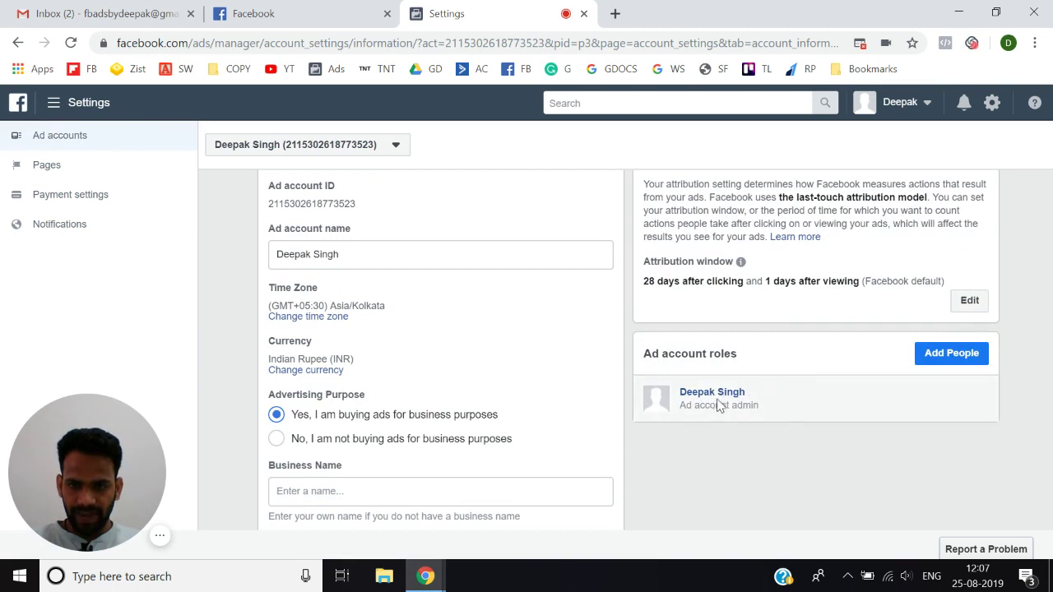
{"action": "scroll", "coordinate": [724, 436], "scroll_direction": "up", "scroll_amount": 1}
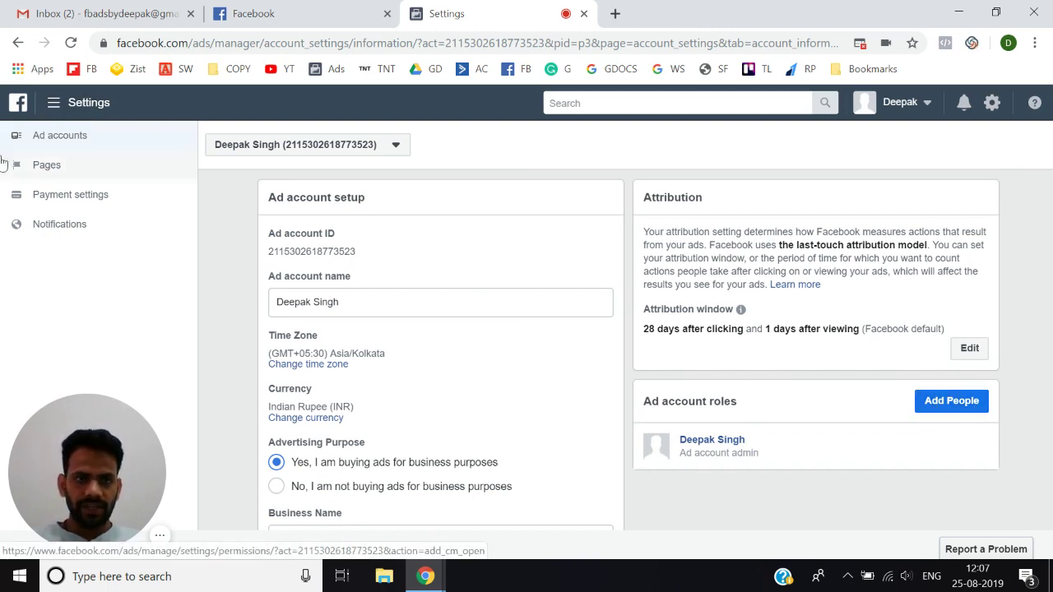
{"action": "left_click", "coordinate": [69, 104]}
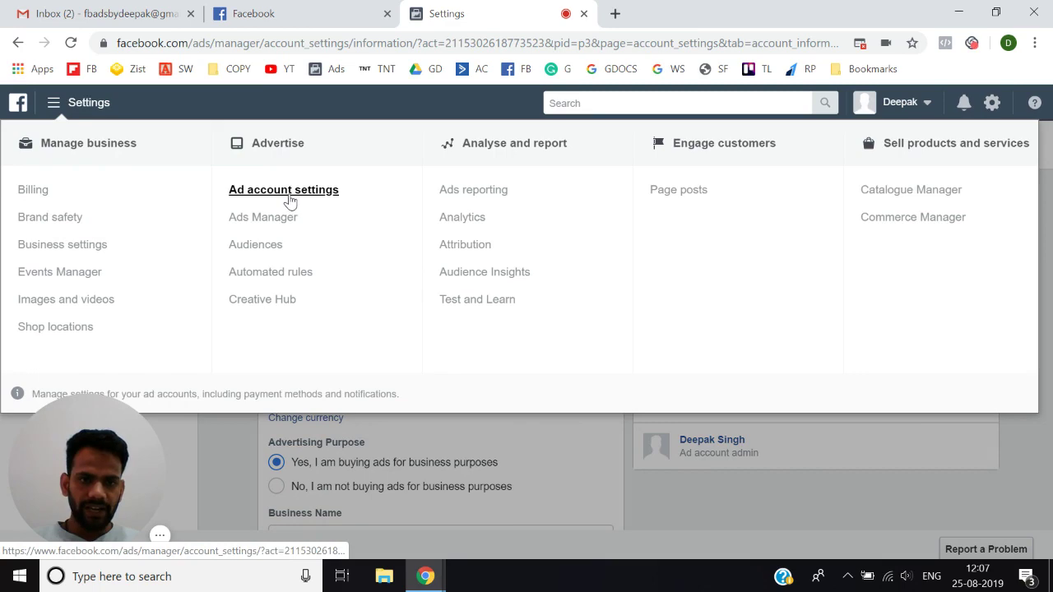
{"action": "left_click", "coordinate": [290, 198]}
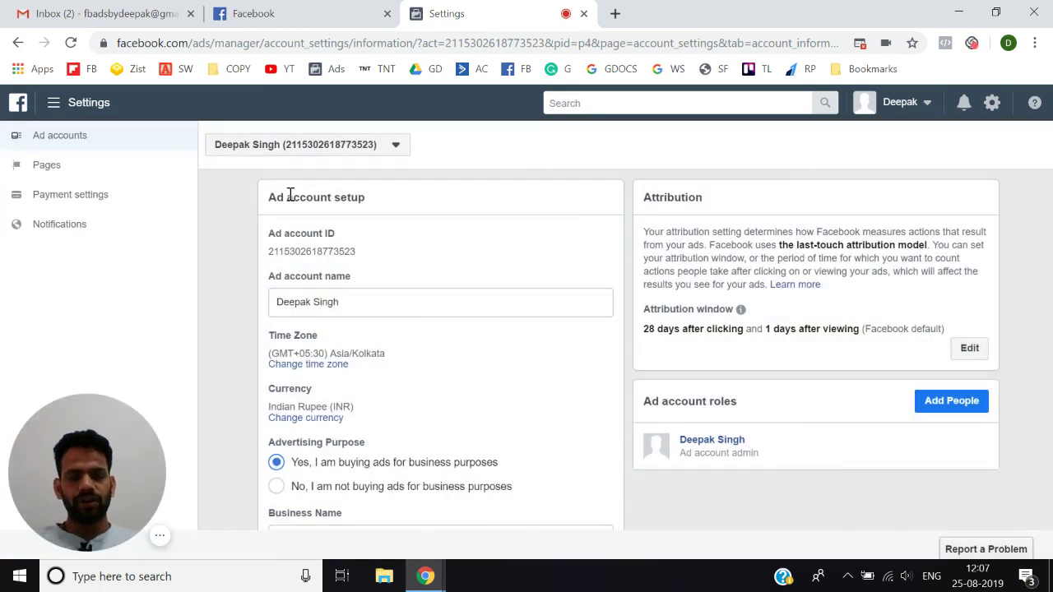
{"action": "scroll", "coordinate": [227, 267], "scroll_direction": "down", "scroll_amount": 1}
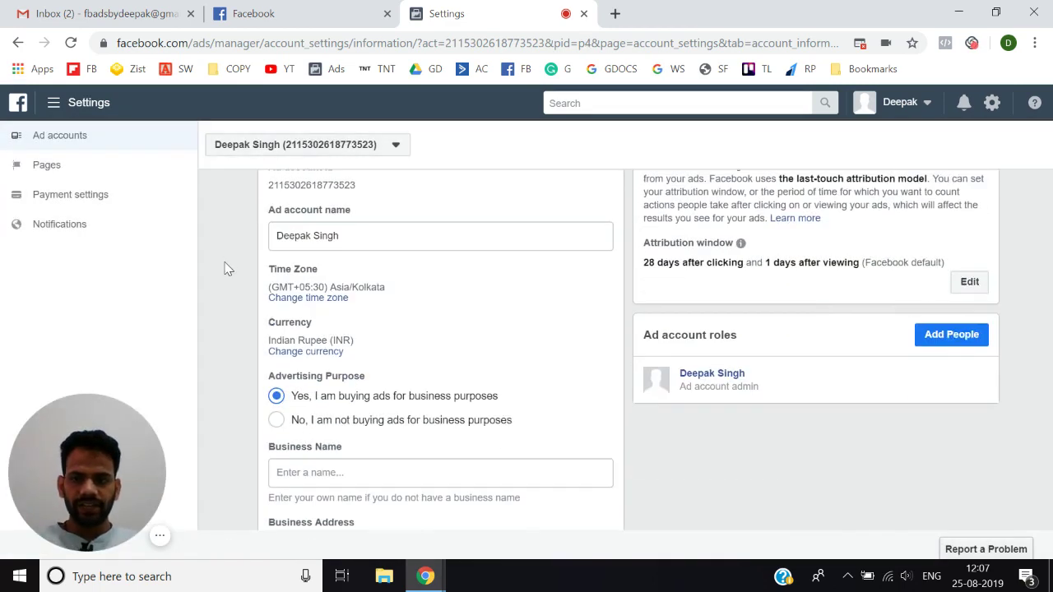
{"action": "left_click", "coordinate": [944, 339]}
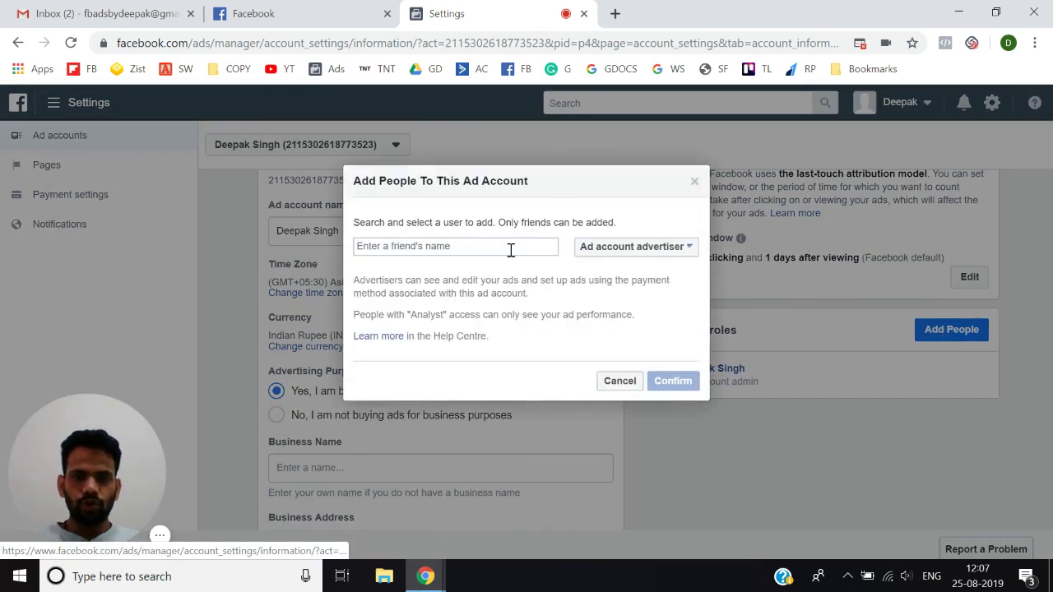
Step: Enter a test name, check the available roles, then close Add People without adding anyone
{"action": "left_click", "coordinate": [511, 249]}
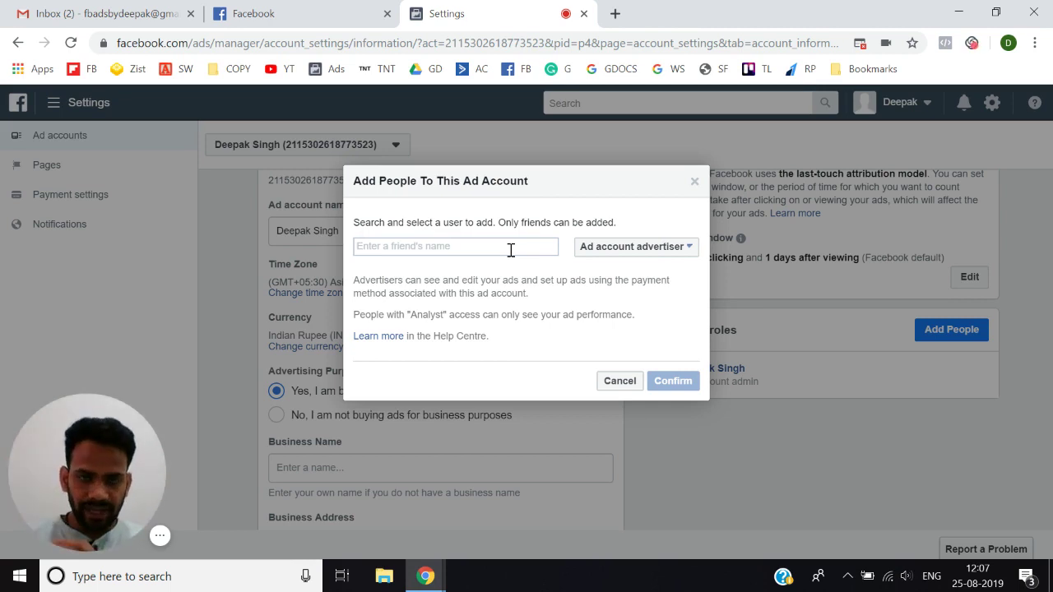
{"action": "type", "text": "adgadf"}
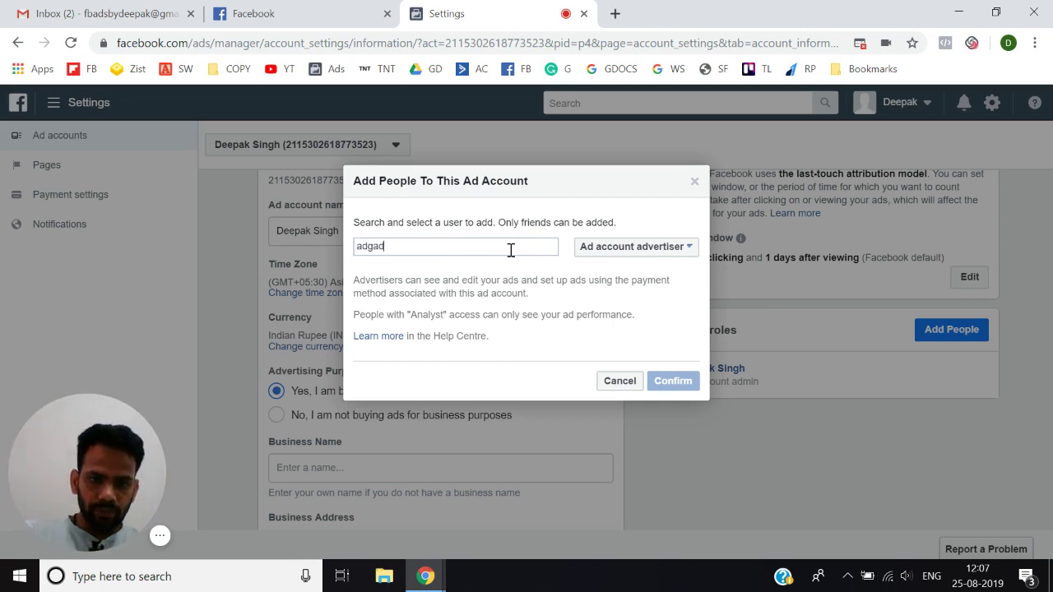
{"action": "left_click", "coordinate": [633, 247]}
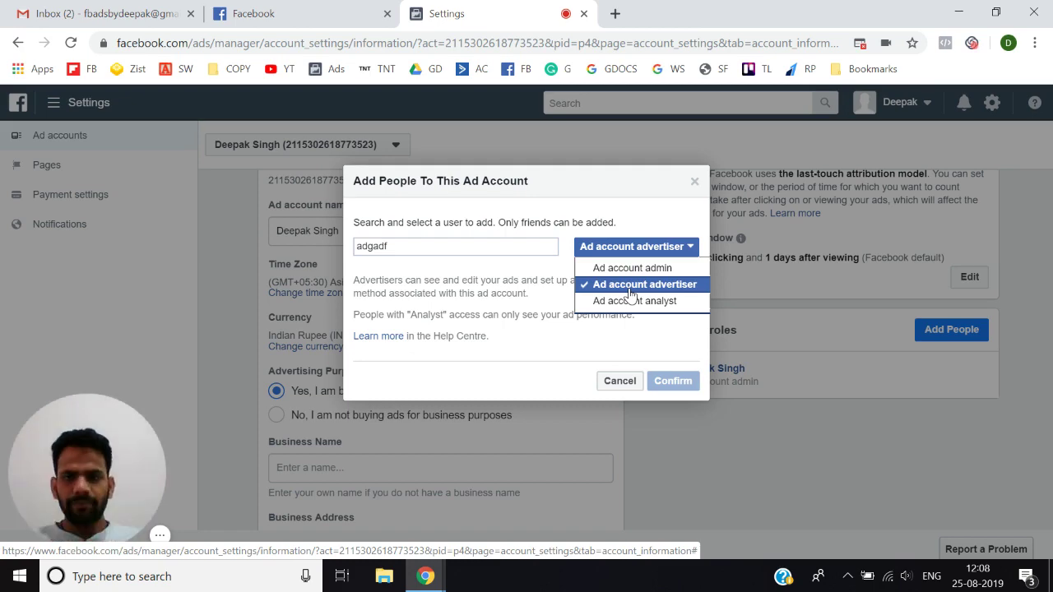
{"action": "left_click", "coordinate": [694, 182]}
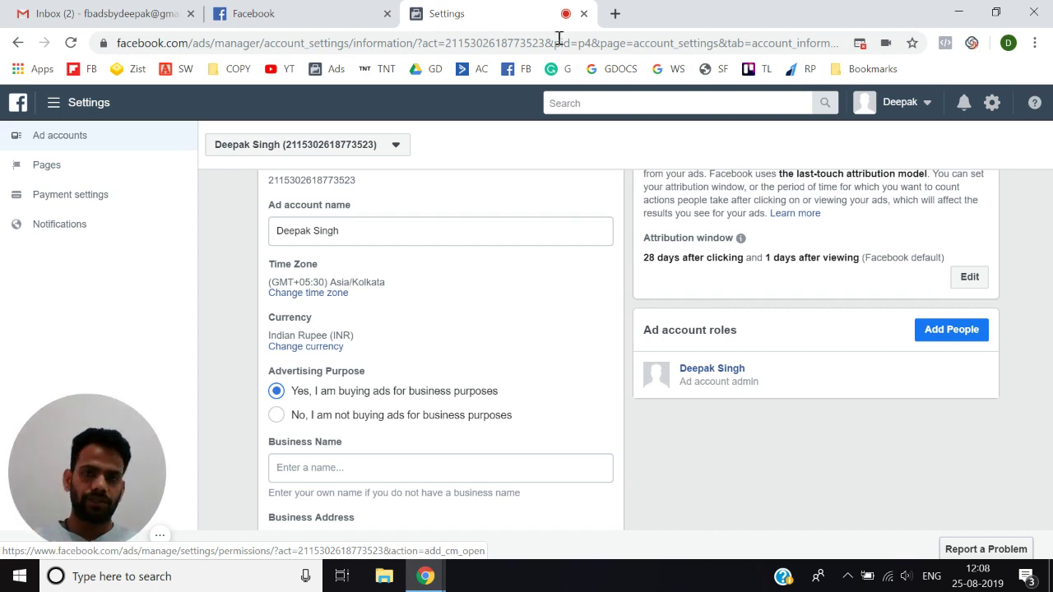
Step: Load business.facebook.com in a new tab, check the ad account settings tab, then return
{"action": "left_click", "coordinate": [616, 13]}
{"action": "type", "text": "bus"}
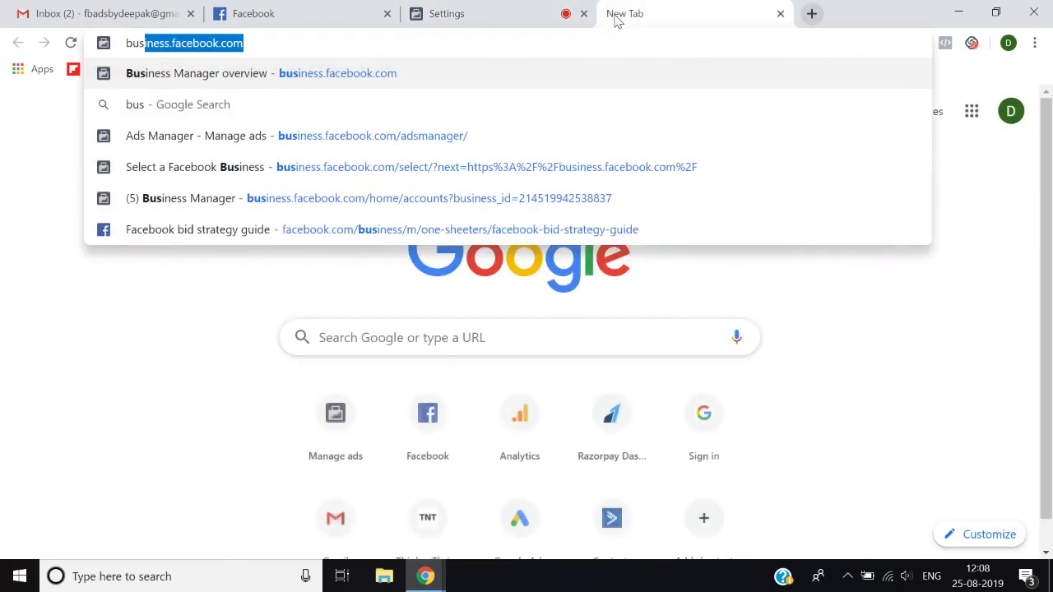
{"action": "type", "text": "iness"}
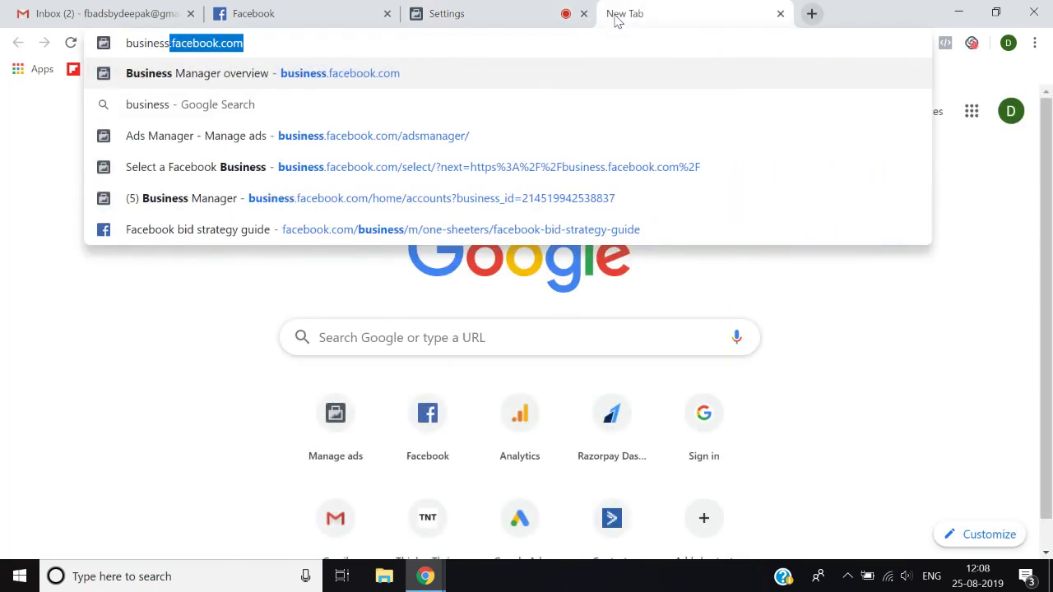
{"action": "left_click", "coordinate": [615, 42]}
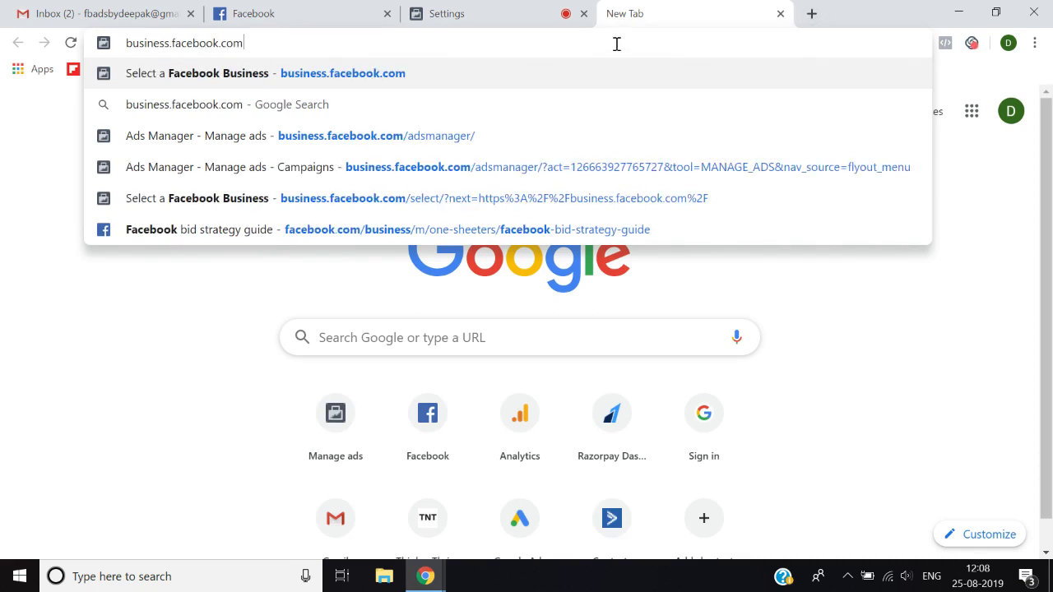
{"action": "key", "text": "Return"}
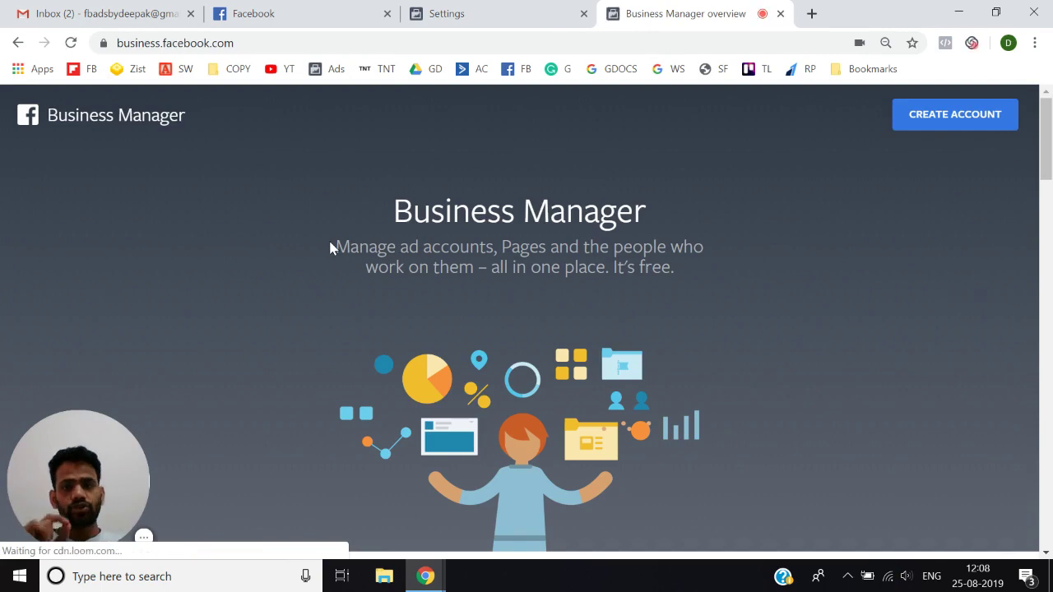
{"action": "left_click", "coordinate": [506, 14]}
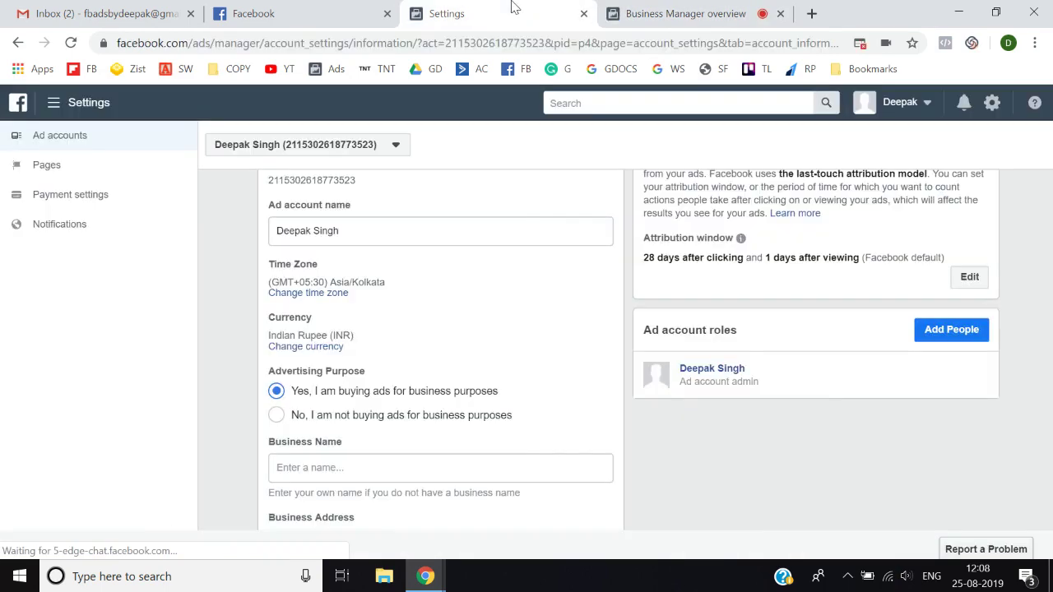
{"action": "scroll", "coordinate": [246, 348], "scroll_direction": "up", "scroll_amount": 1}
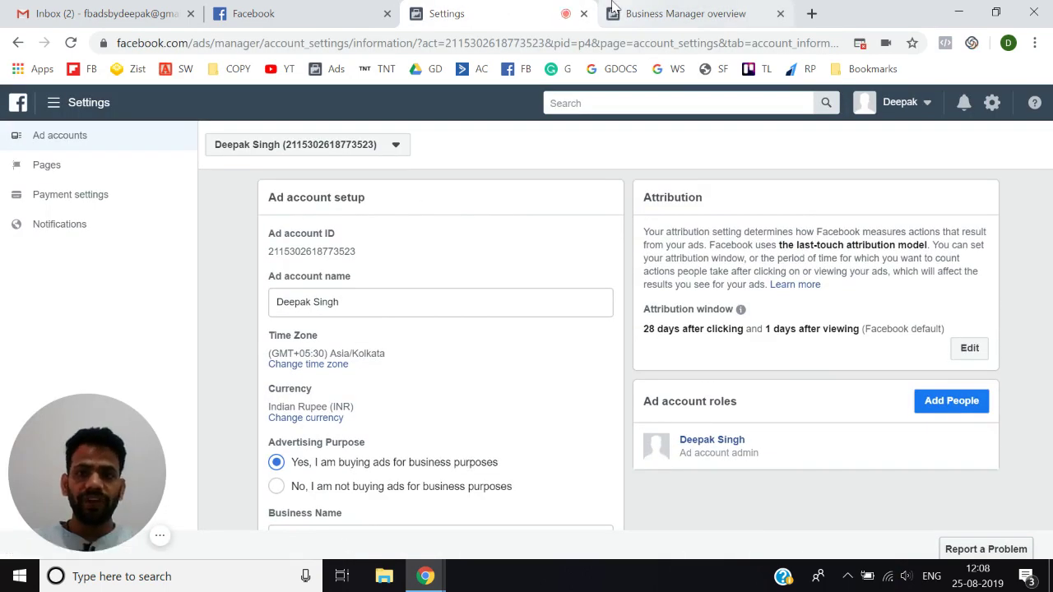
{"action": "left_click", "coordinate": [613, 9]}
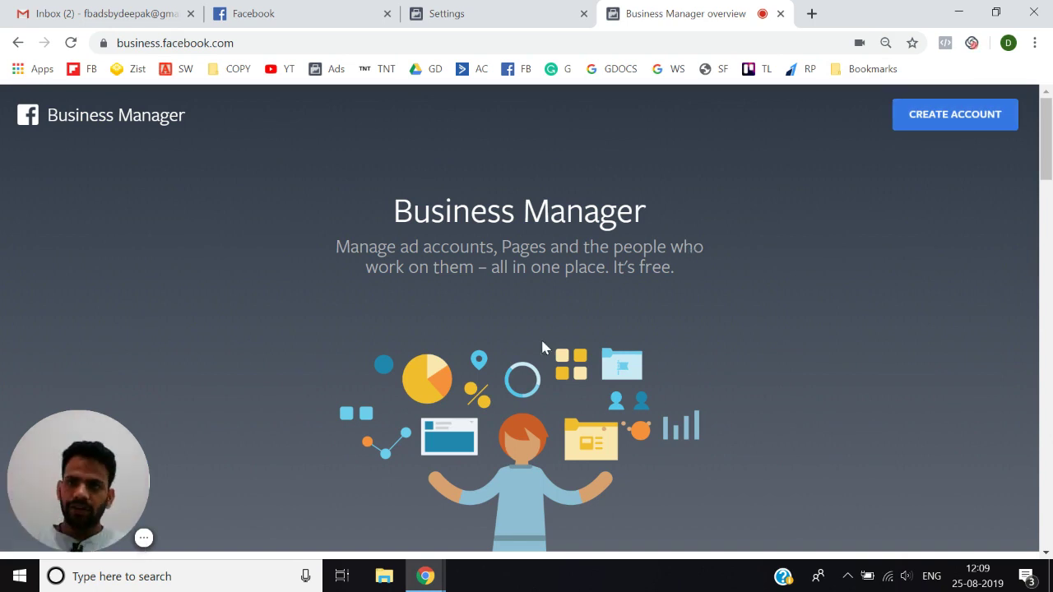
Step: Start CREATE ACCOUNT with business name '100 Days Facebook Ads Course' plus the owner's name
{"action": "left_click", "coordinate": [940, 113]}
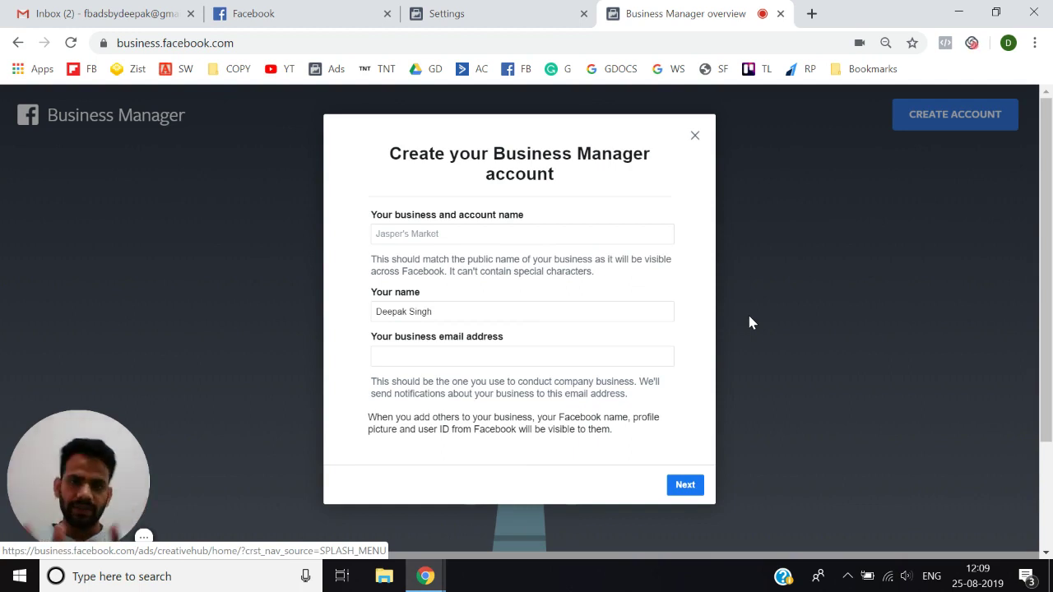
{"action": "left_click", "coordinate": [528, 234]}
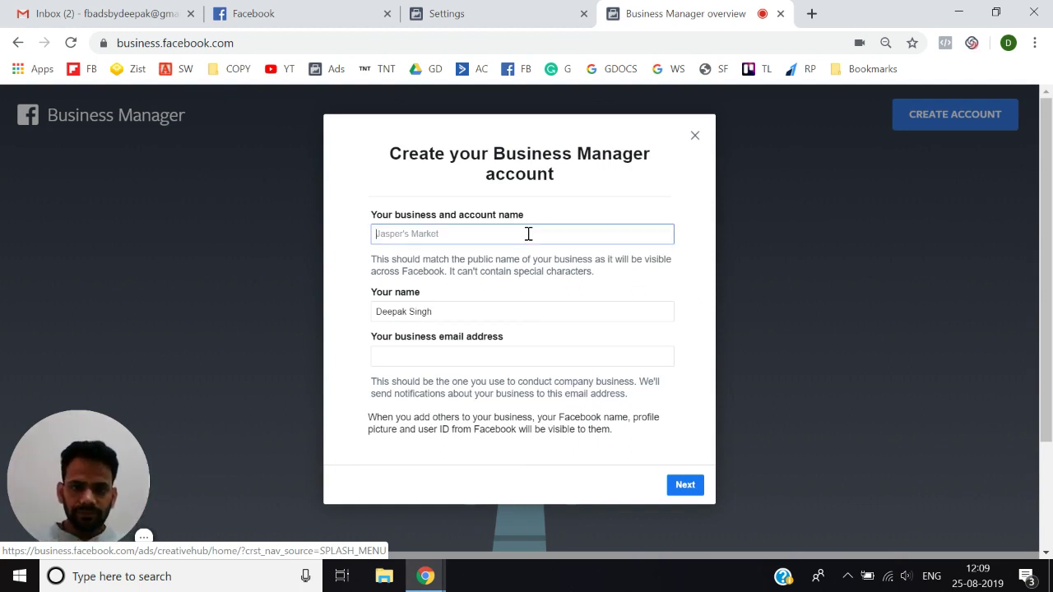
{"action": "type", "text": "100 D"}
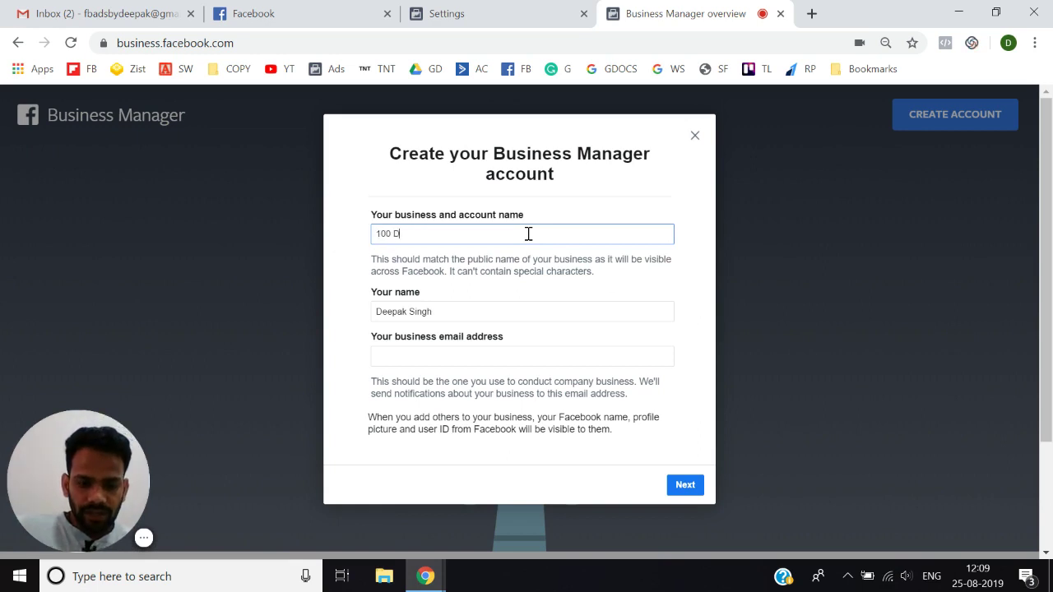
{"action": "type", "text": "ays Faceboo"}
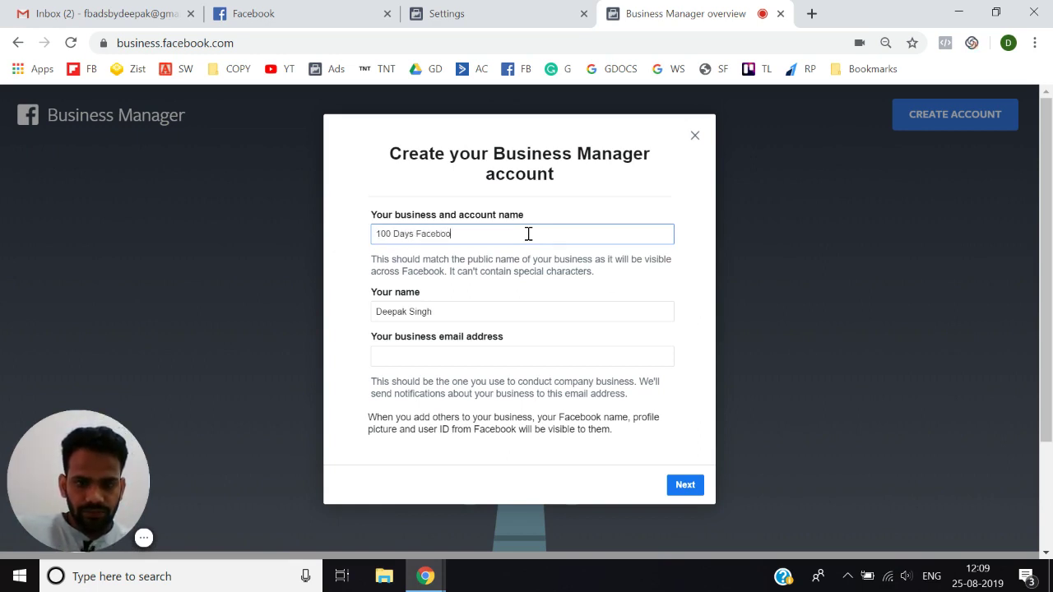
{"action": "type", "text": "k Ads Cou"}
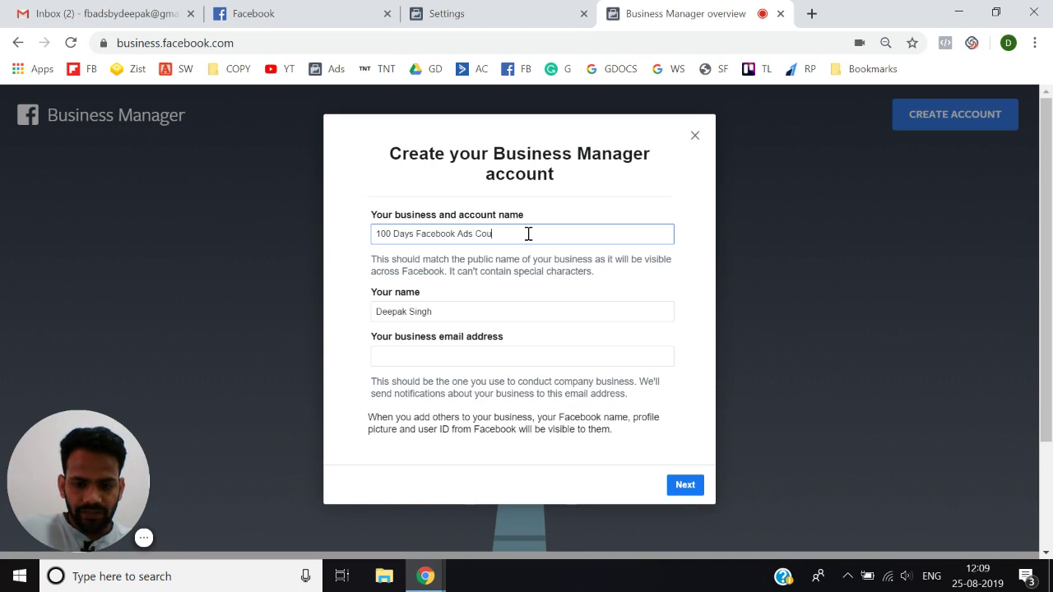
{"action": "type", "text": "rse By Deepak"}
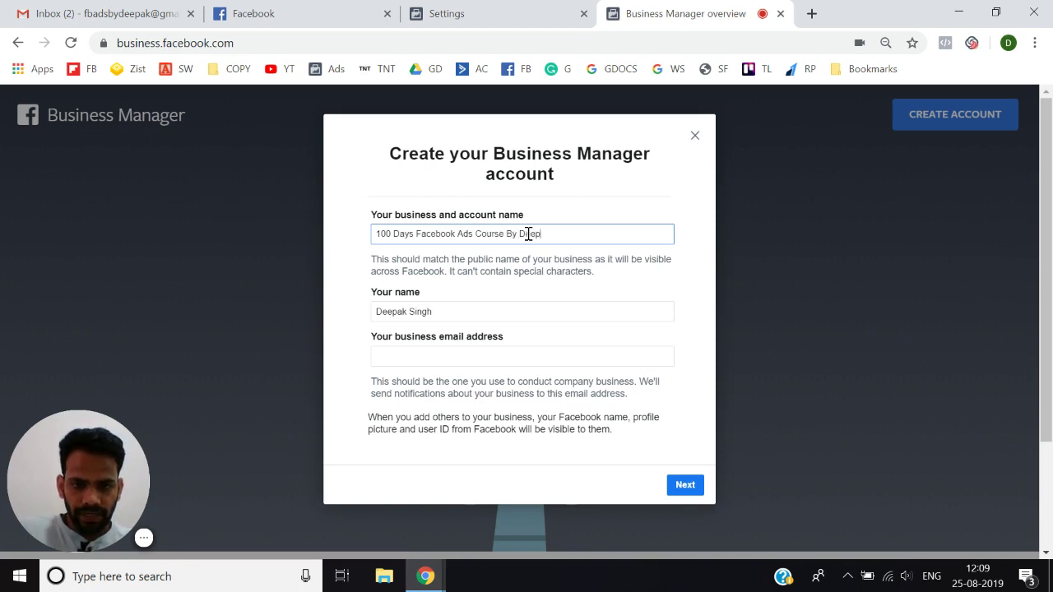
{"action": "left_click", "coordinate": [465, 310]}
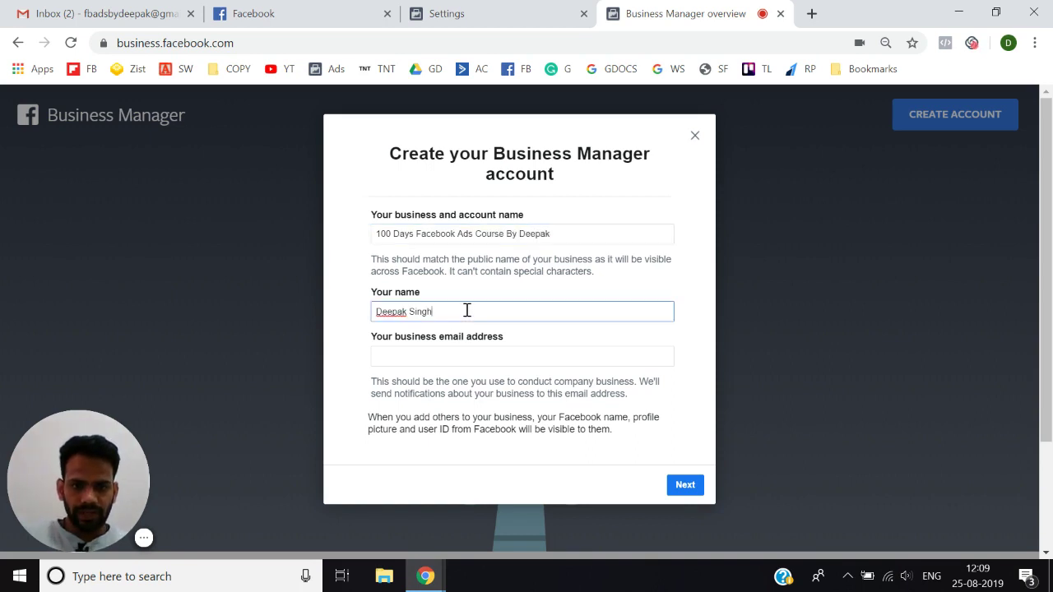
{"action": "scroll", "coordinate": [461, 310], "scroll_direction": "down", "scroll_amount": 1}
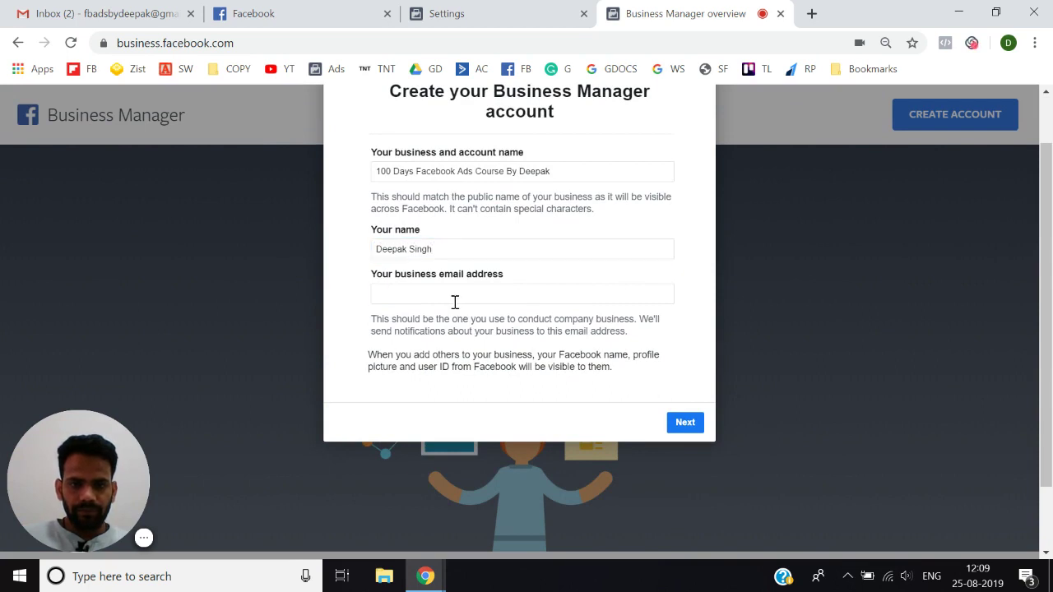
{"action": "left_click", "coordinate": [453, 297]}
{"action": "left_click", "coordinate": [146, 7]}
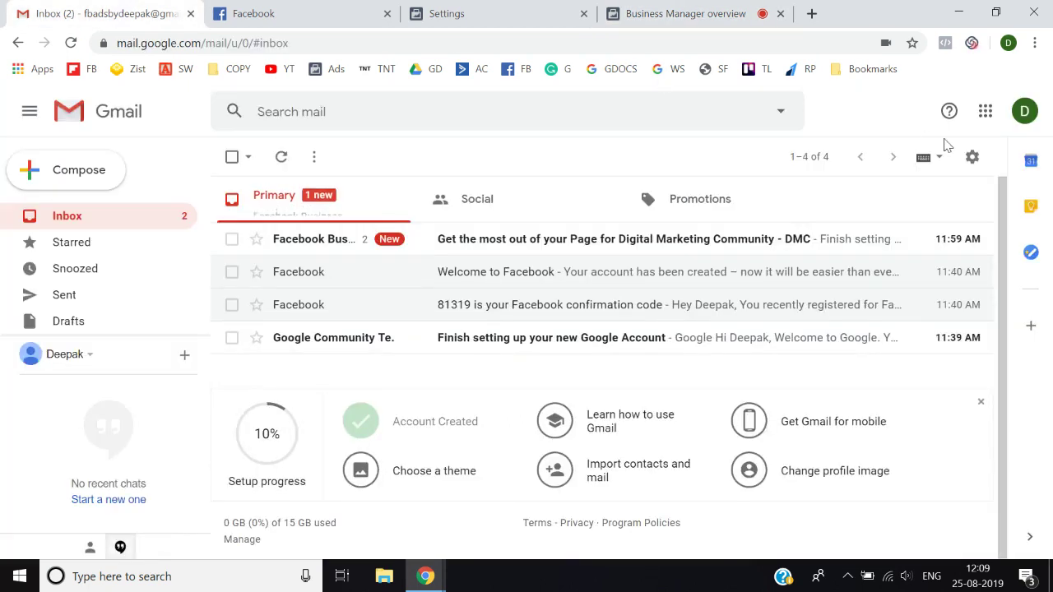
Step: Select the signed-in Google account's email address and start typing it into the business email field
{"action": "left_click", "coordinate": [1024, 111]}
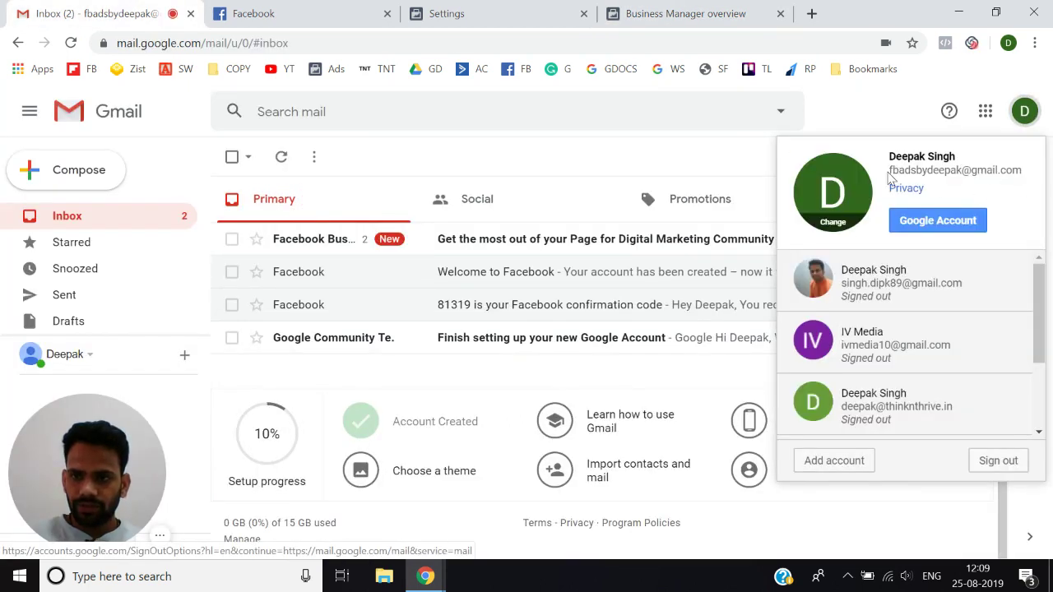
{"action": "left_click_drag", "start_coordinate": [889, 156], "coordinate": [1024, 176]}
{"action": "left_click", "coordinate": [1024, 177]}
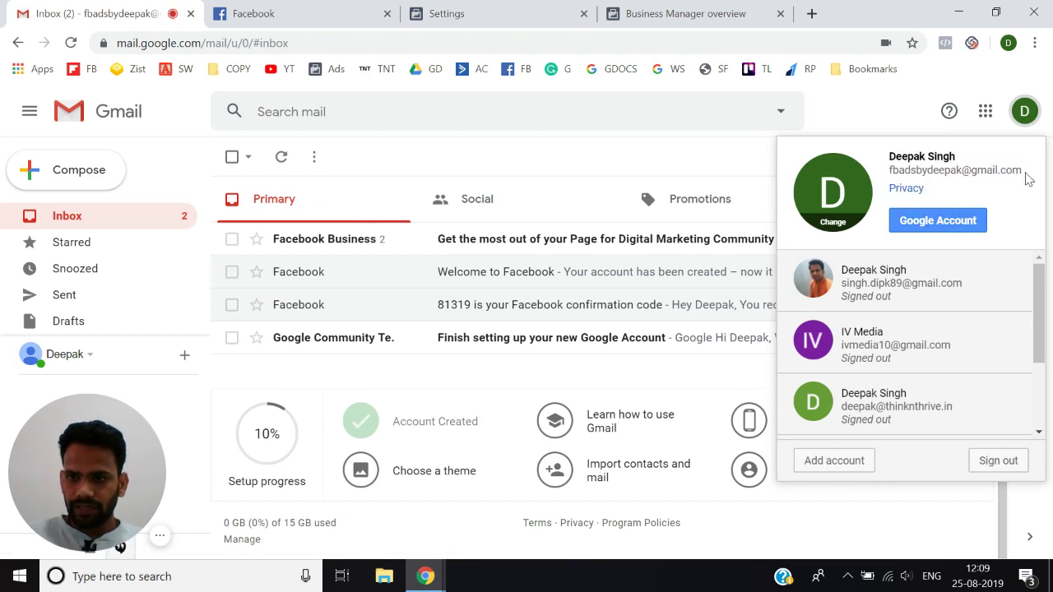
{"action": "left_click", "coordinate": [691, 141]}
{"action": "left_click", "coordinate": [658, 13]}
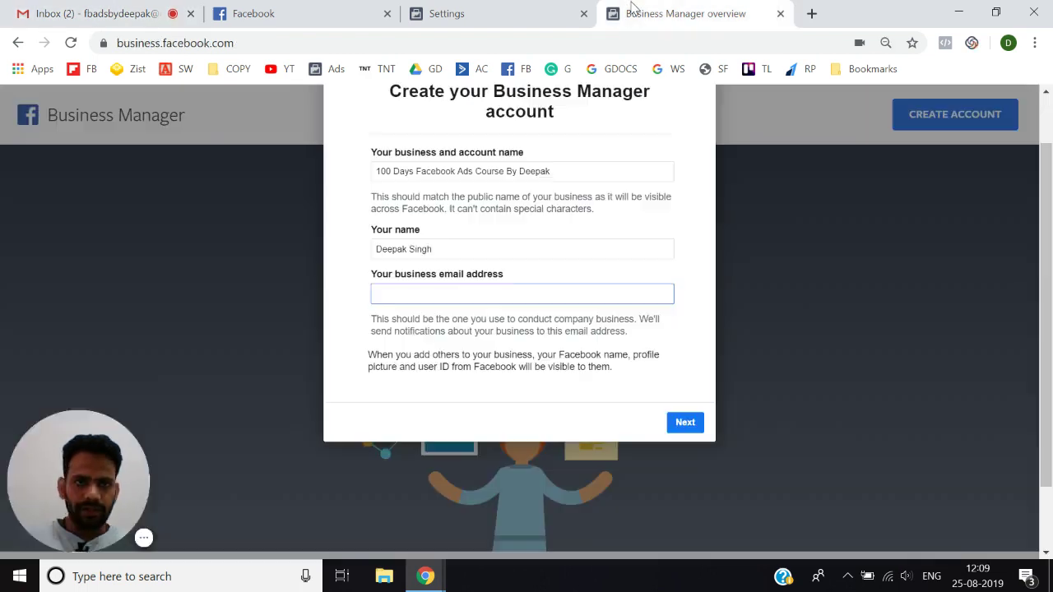
{"action": "left_click", "coordinate": [496, 289]}
{"action": "type", "text": "fbadsb"}
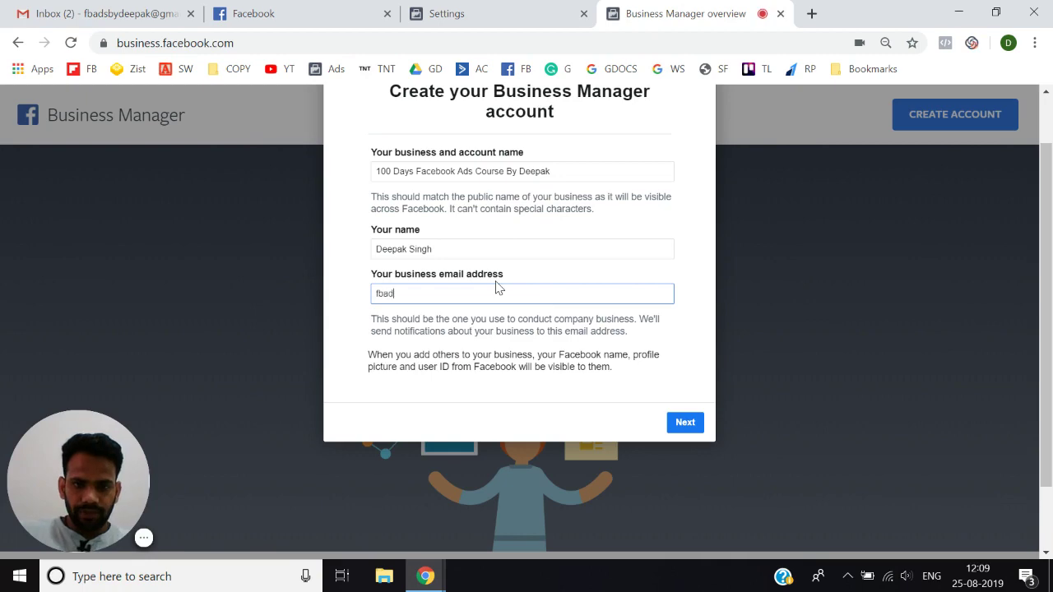
Step: Open the Facebook Business email about the DMC Page and view its sender details
{"action": "left_click", "coordinate": [162, 10]}
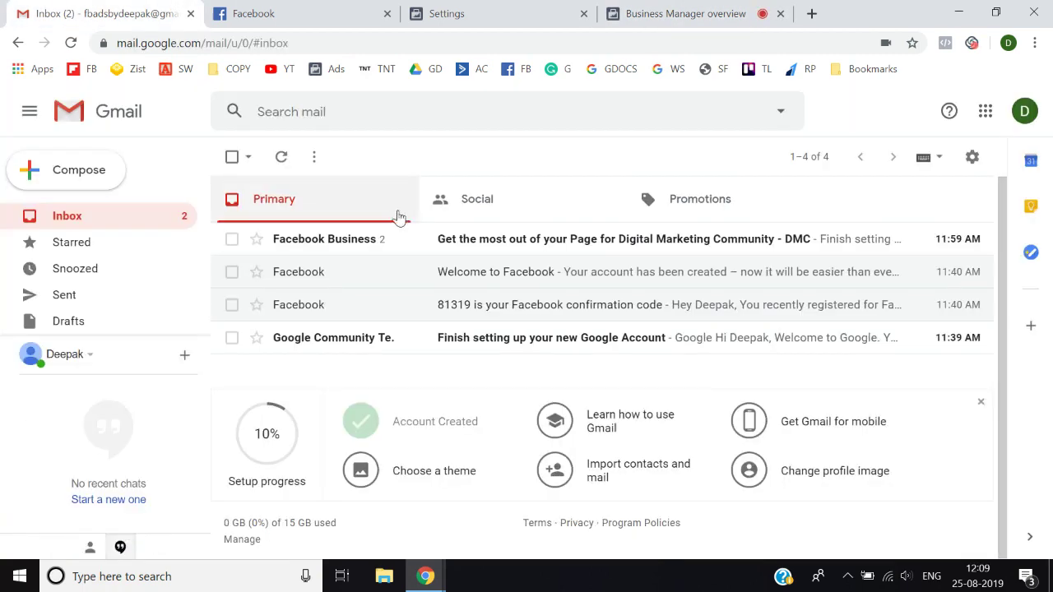
{"action": "left_click", "coordinate": [467, 247]}
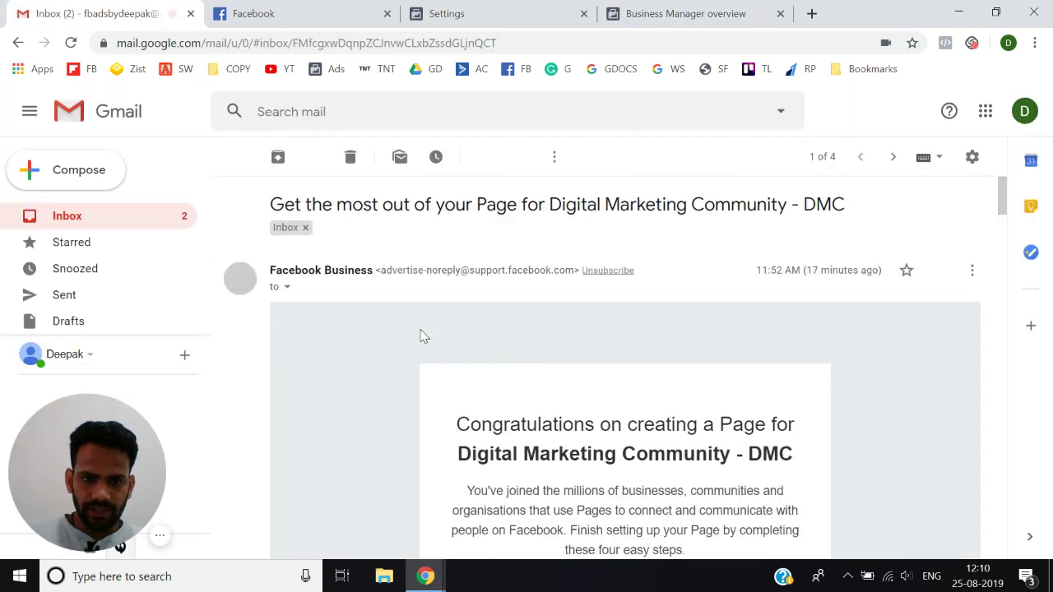
{"action": "left_click", "coordinate": [287, 287]}
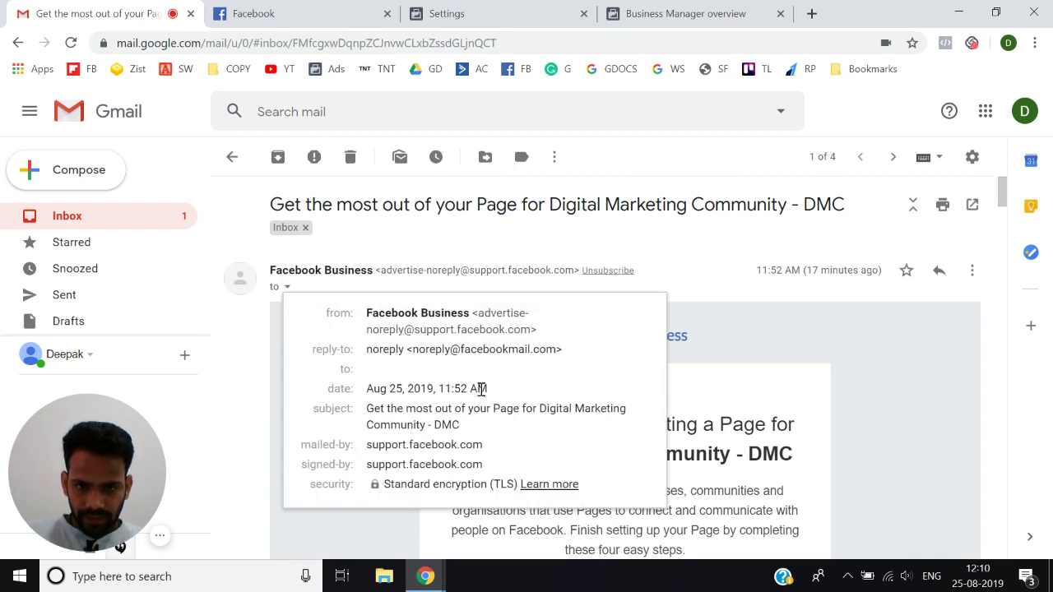
{"action": "left_click", "coordinate": [913, 428]}
{"action": "scroll", "coordinate": [914, 429], "scroll_direction": "down", "scroll_amount": 10}
{"action": "scroll", "coordinate": [914, 429], "scroll_direction": "up", "scroll_amount": 10}
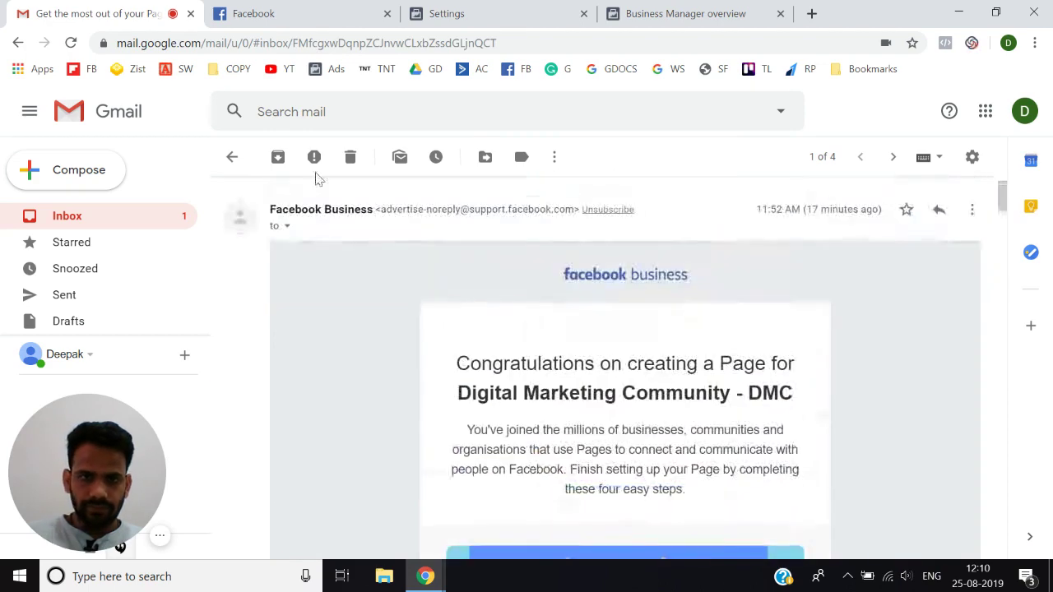
{"action": "left_click", "coordinate": [233, 162]}
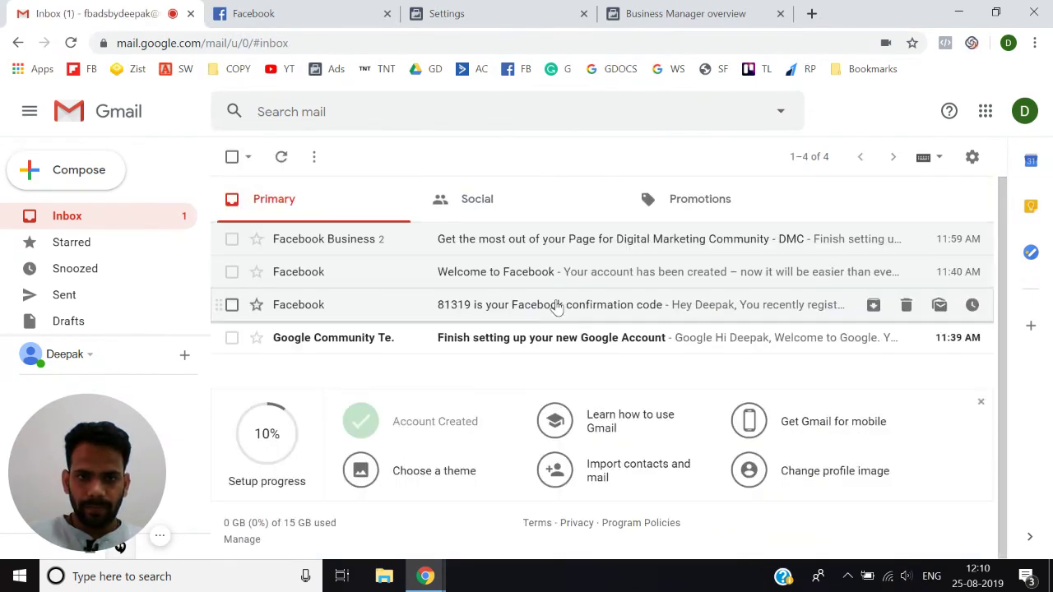
Step: Select the Google welcome email's recipient address, then clear the form's business email field
{"action": "left_click", "coordinate": [641, 341]}
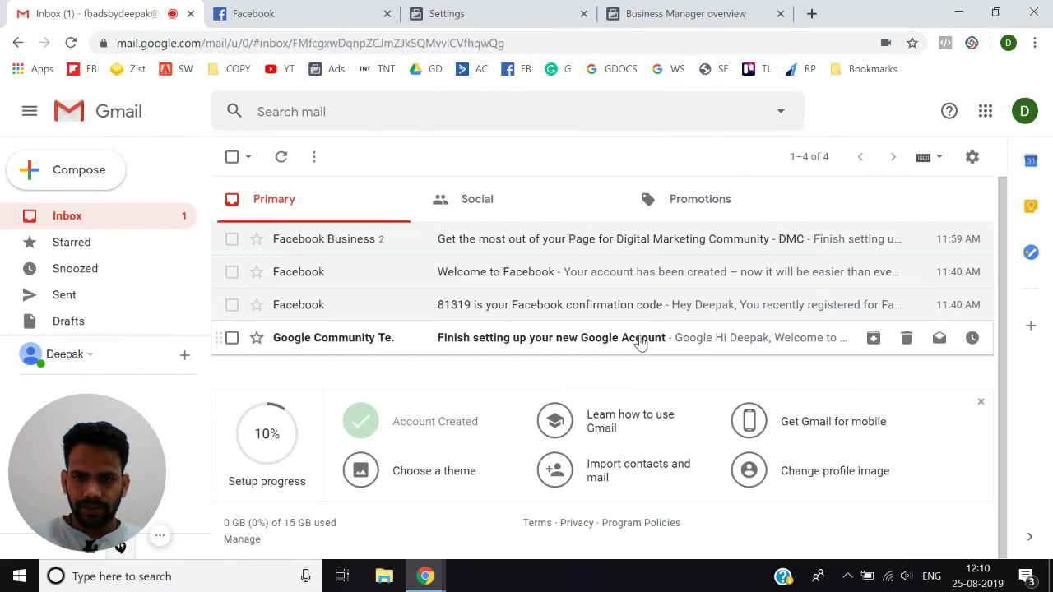
{"action": "scroll", "coordinate": [641, 338], "scroll_direction": "down", "scroll_amount": 3}
{"action": "scroll", "coordinate": [641, 337], "scroll_direction": "down", "scroll_amount": 6}
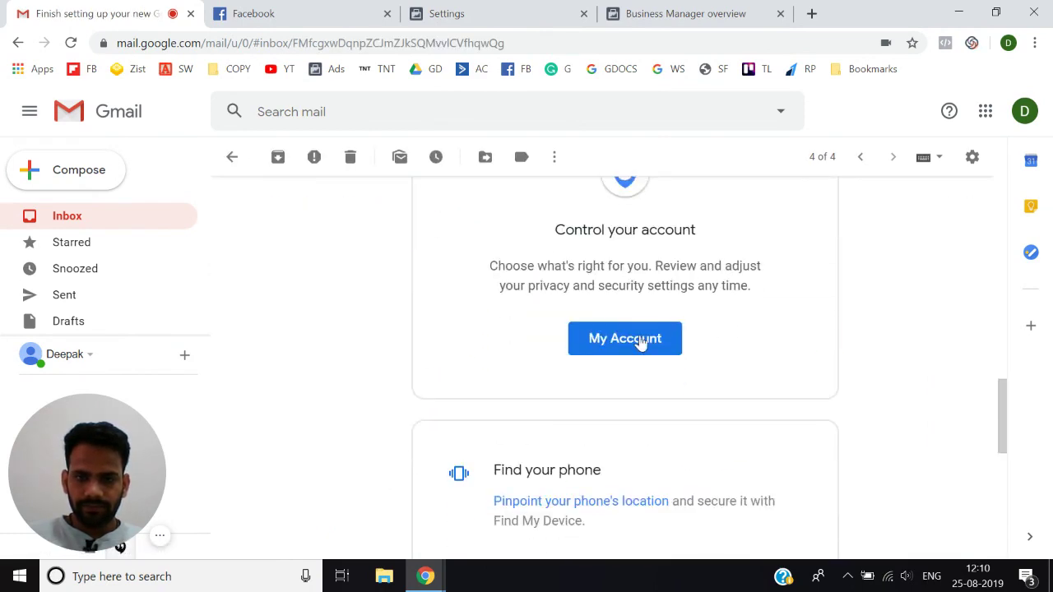
{"action": "scroll", "coordinate": [642, 345], "scroll_direction": "up", "scroll_amount": 15}
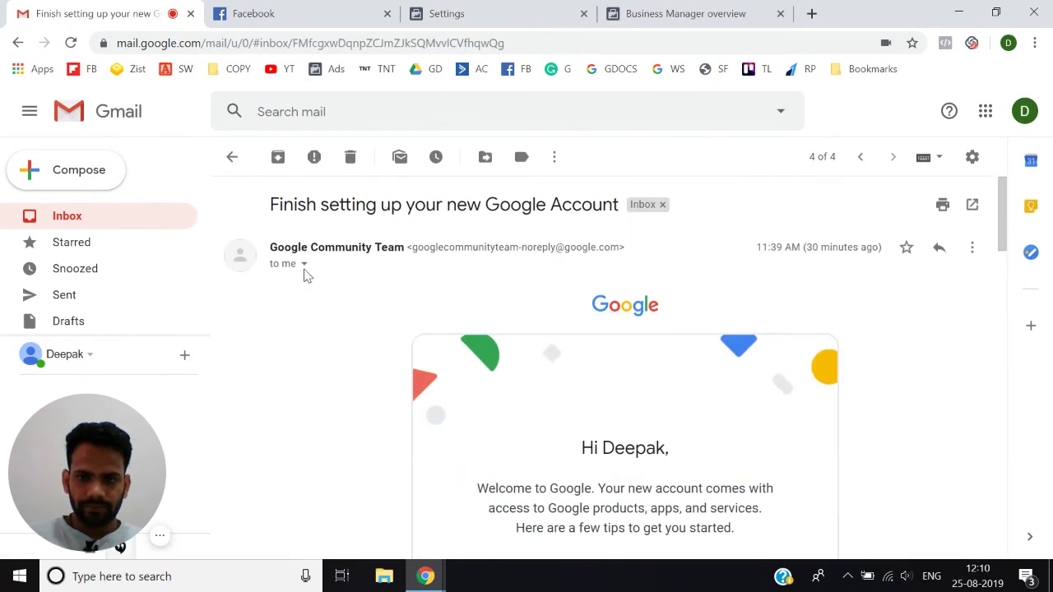
{"action": "left_click", "coordinate": [304, 264]}
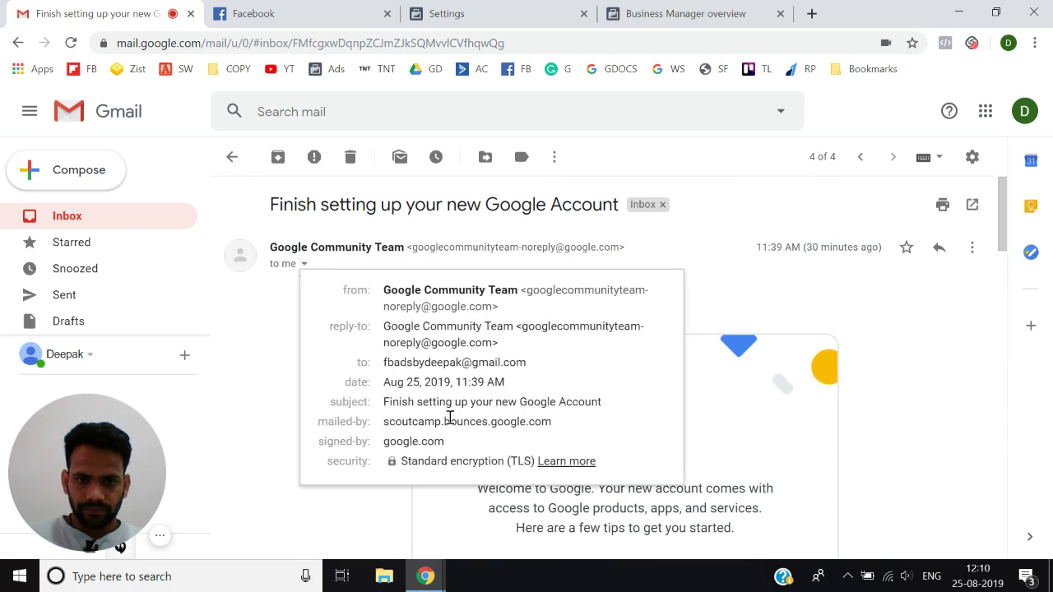
{"action": "left_click_drag", "start_coordinate": [383, 363], "coordinate": [539, 364]}
{"action": "key", "text": "ctrl+c"}
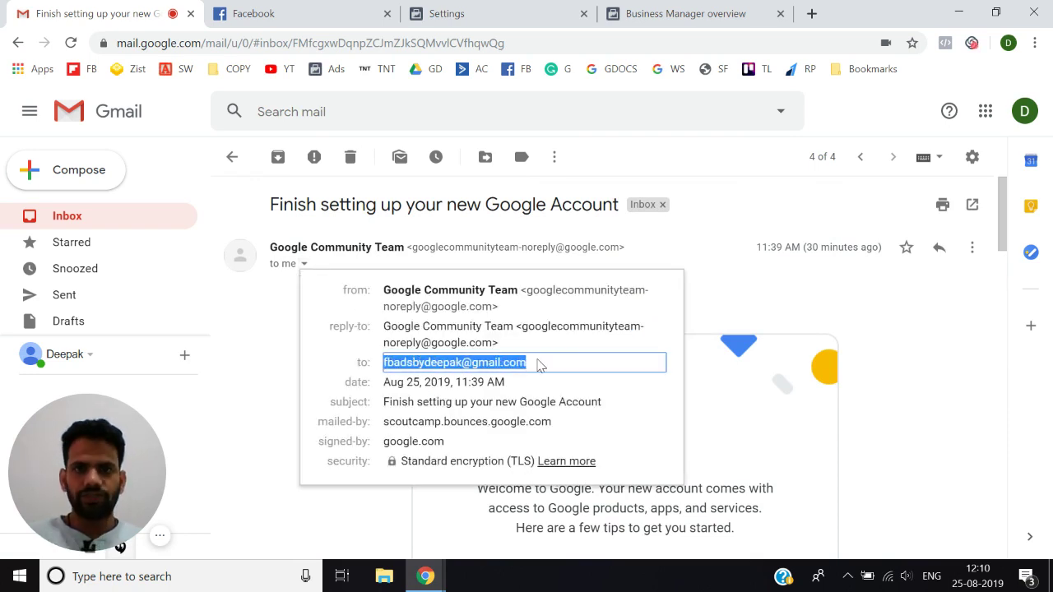
{"action": "left_click", "coordinate": [658, 7]}
{"action": "key", "text": "ctrl+a"}
{"action": "key", "text": "BackSpace"}
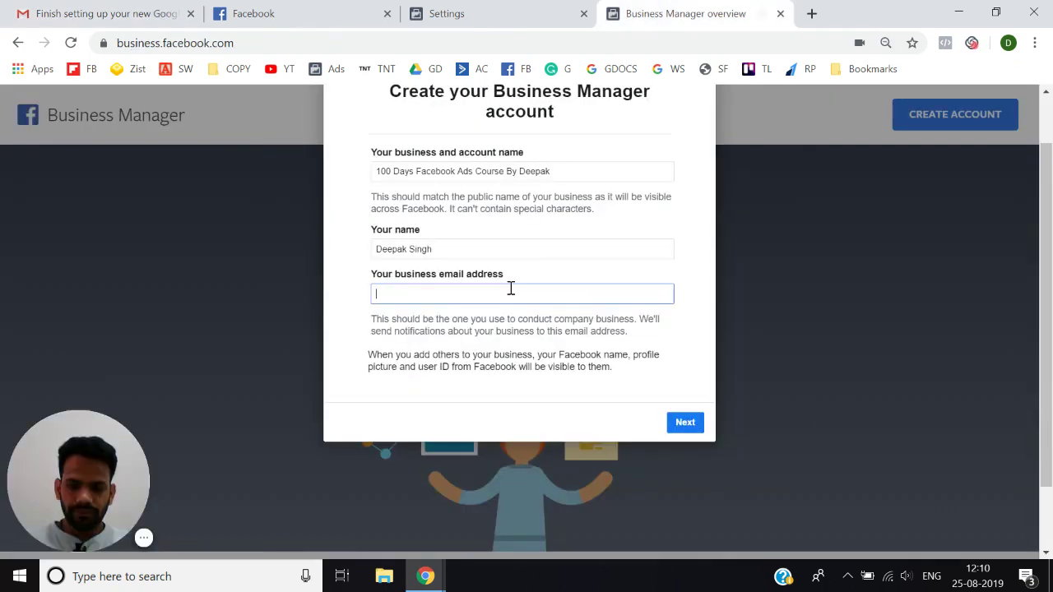
Step: Paste the business email address and submit the new business account details
{"action": "key", "text": "ctrl+v"}
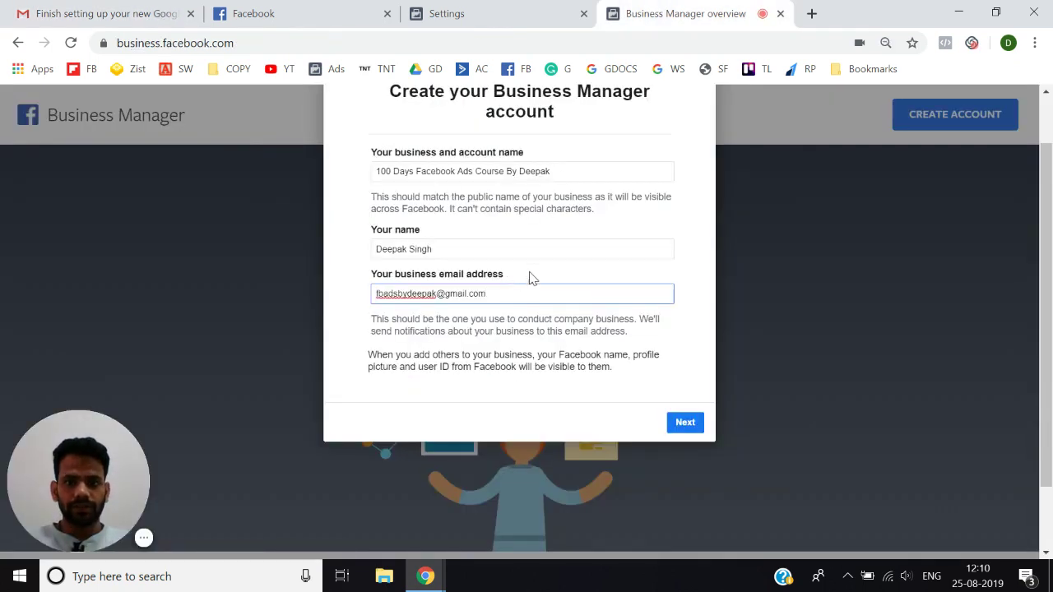
{"action": "left_click", "coordinate": [536, 273]}
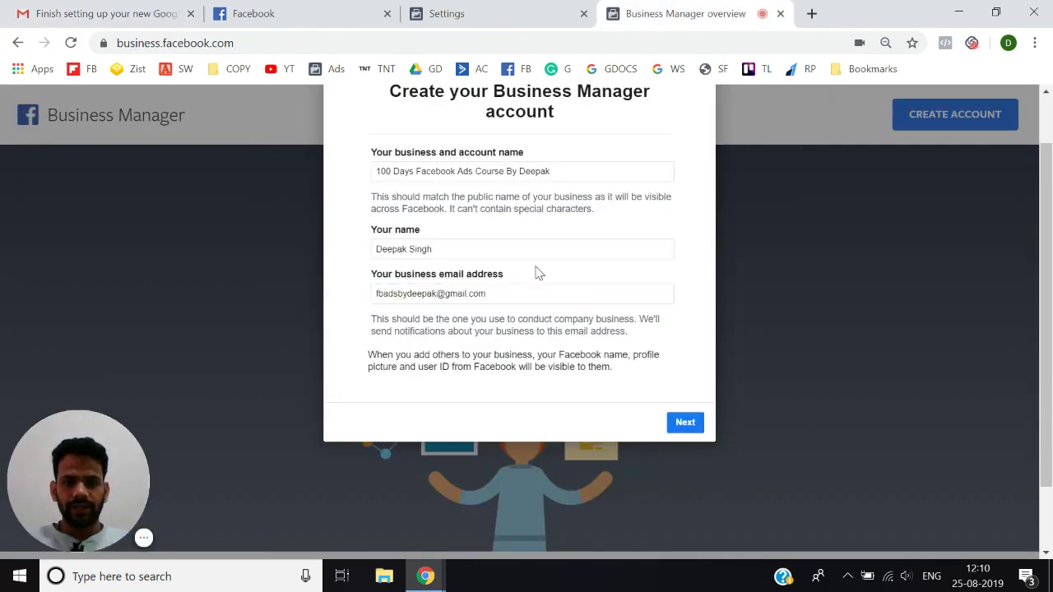
{"action": "left_click", "coordinate": [676, 425]}
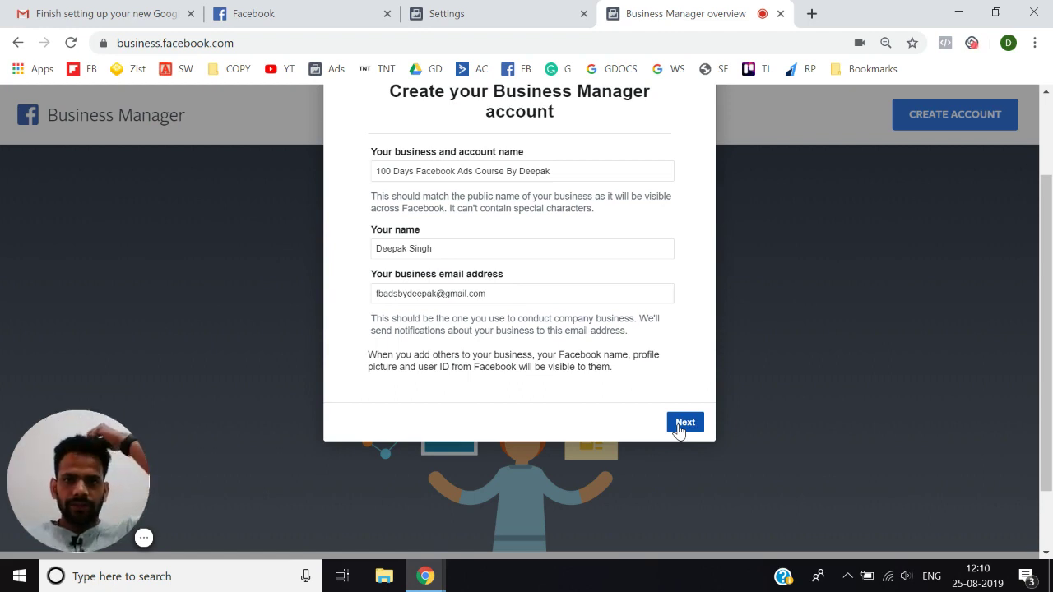
{"action": "left_click", "coordinate": [681, 426]}
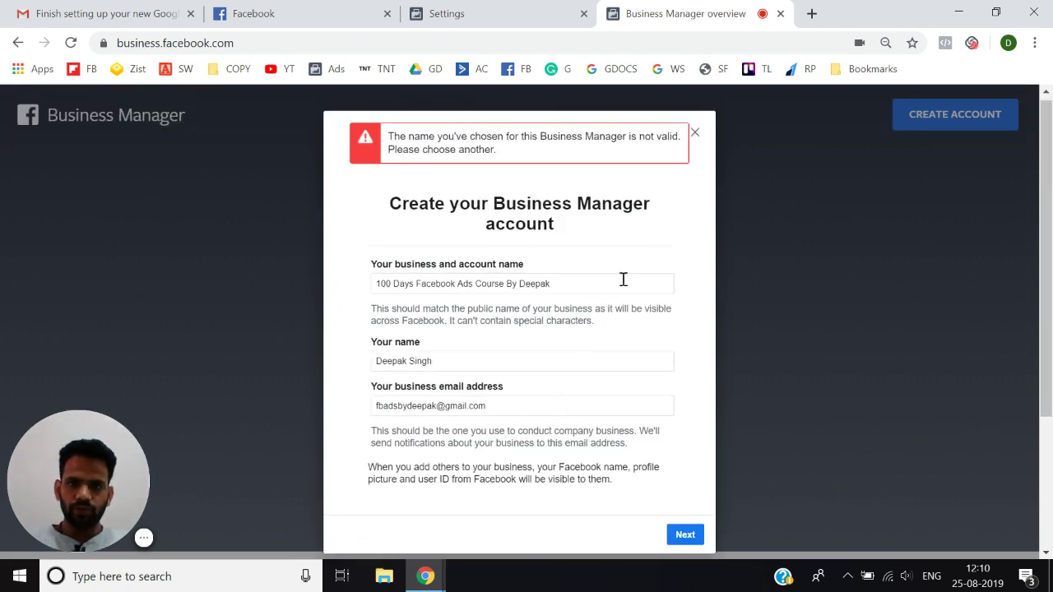
Step: Replace the rejected business name with '100dayscourse' and submit the form
{"action": "left_click", "coordinate": [566, 279]}
{"action": "key", "text": "ctrl+a"}
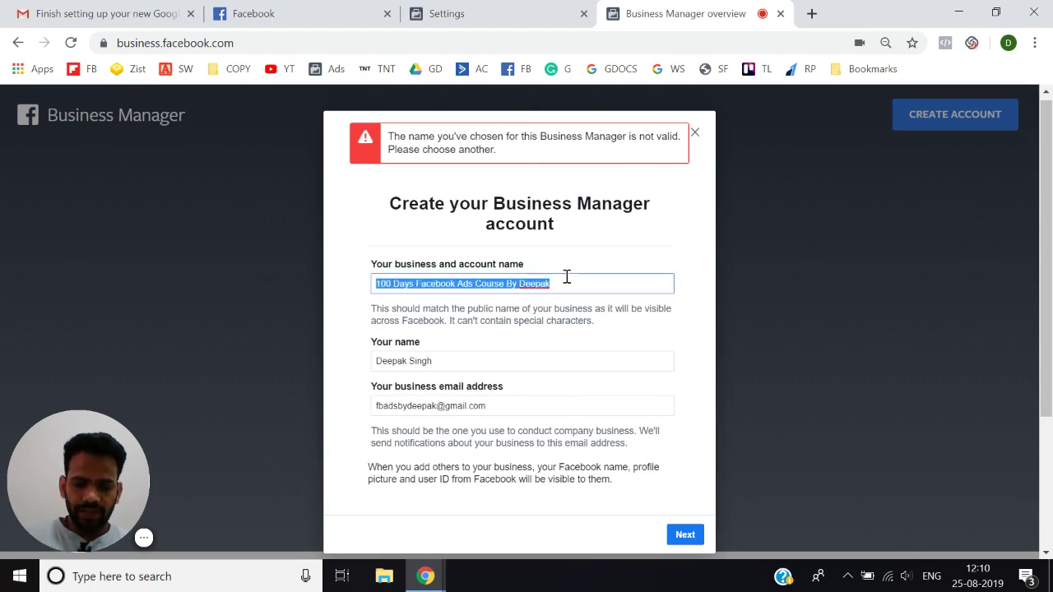
{"action": "type", "text": "1"}
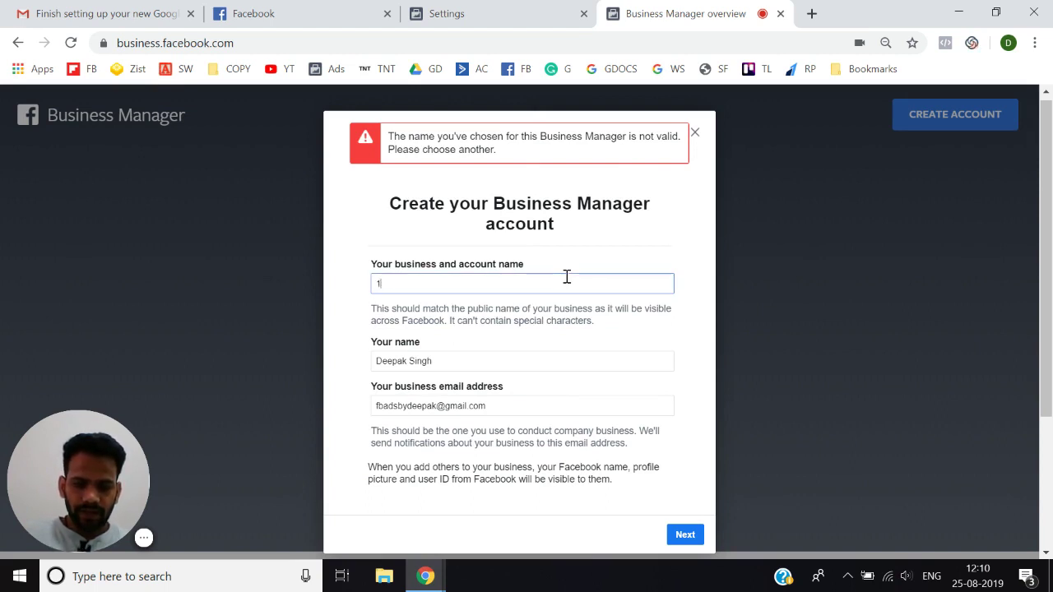
{"action": "type", "text": "00dayscourse"}
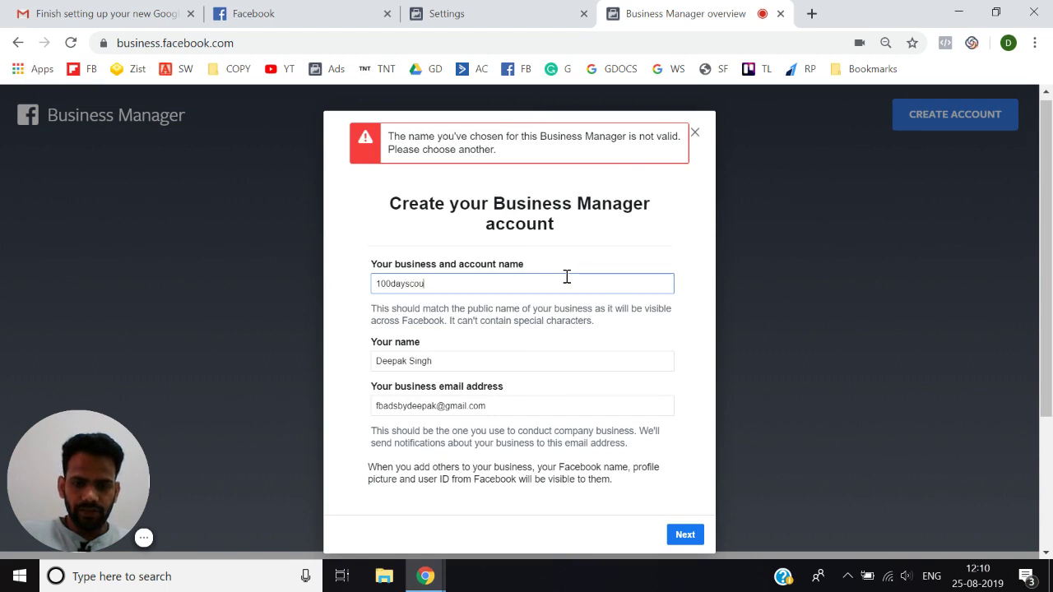
{"action": "left_click", "coordinate": [674, 543]}
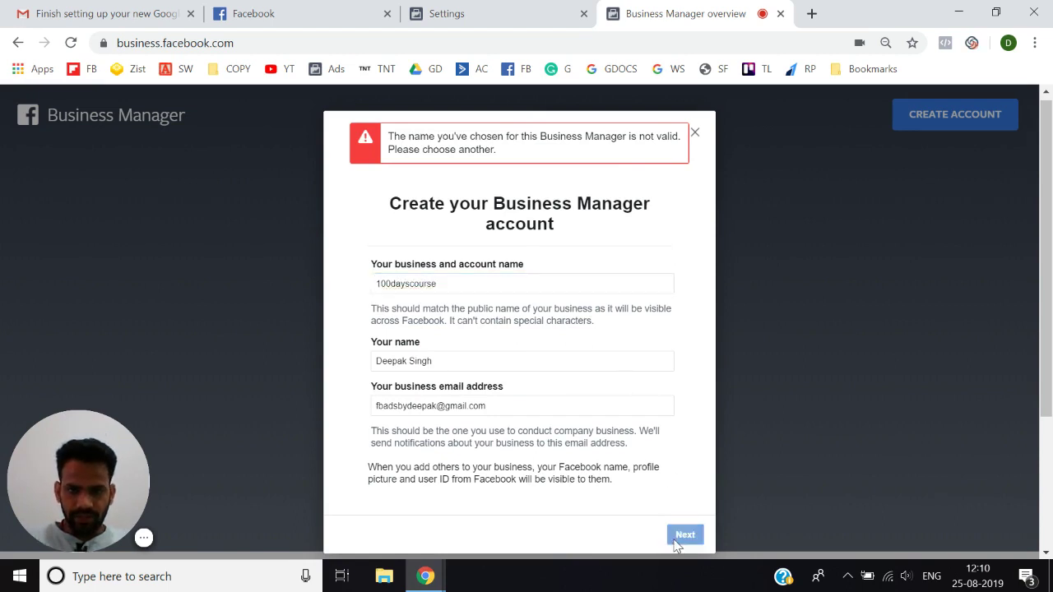
{"action": "scroll", "coordinate": [484, 392], "scroll_direction": "down", "scroll_amount": 2}
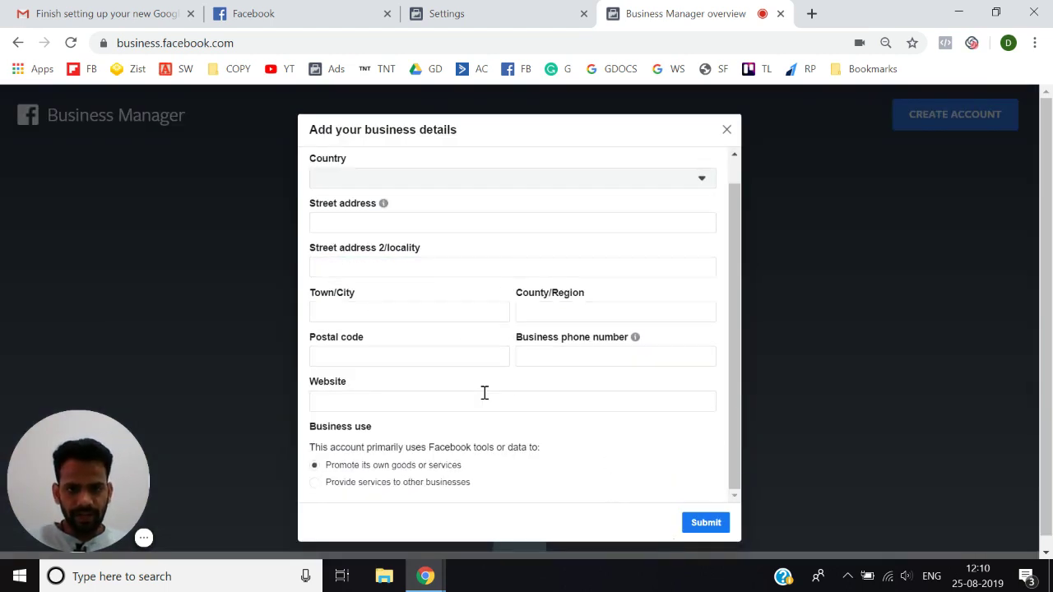
Step: Set the country to India and enter the street address and locality lines
{"action": "scroll", "coordinate": [485, 392], "scroll_direction": "up", "scroll_amount": 2}
{"action": "left_click", "coordinate": [514, 212]}
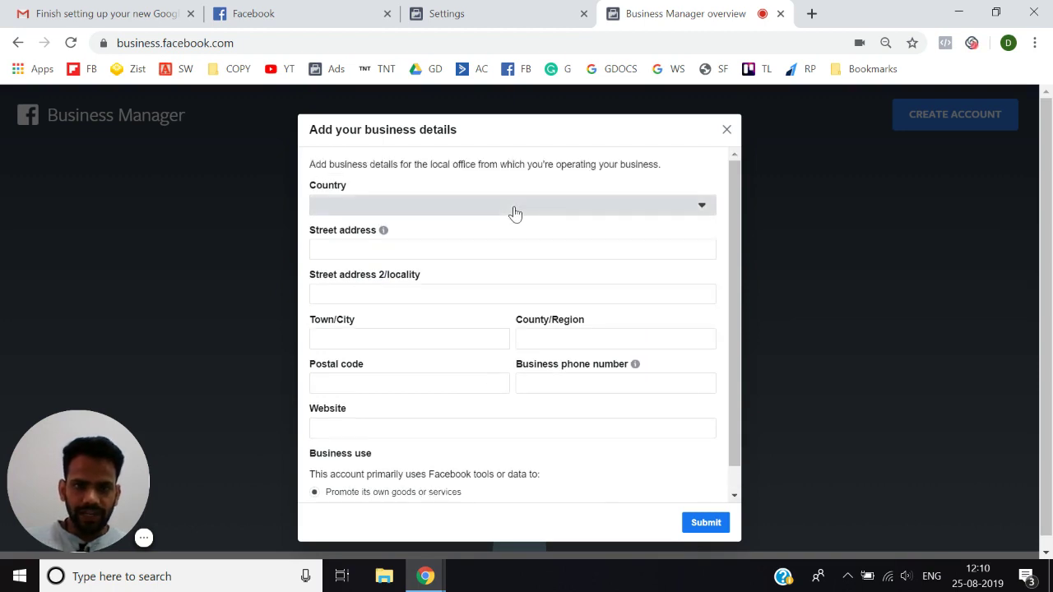
{"action": "type", "text": "india"}
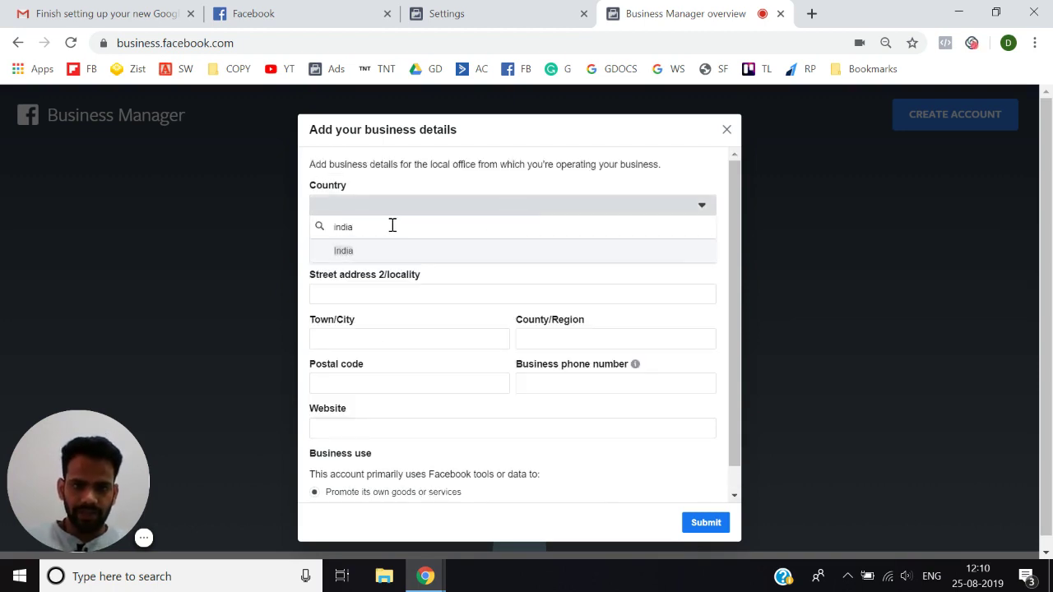
{"action": "left_click", "coordinate": [368, 250]}
{"action": "left_click", "coordinate": [382, 254]}
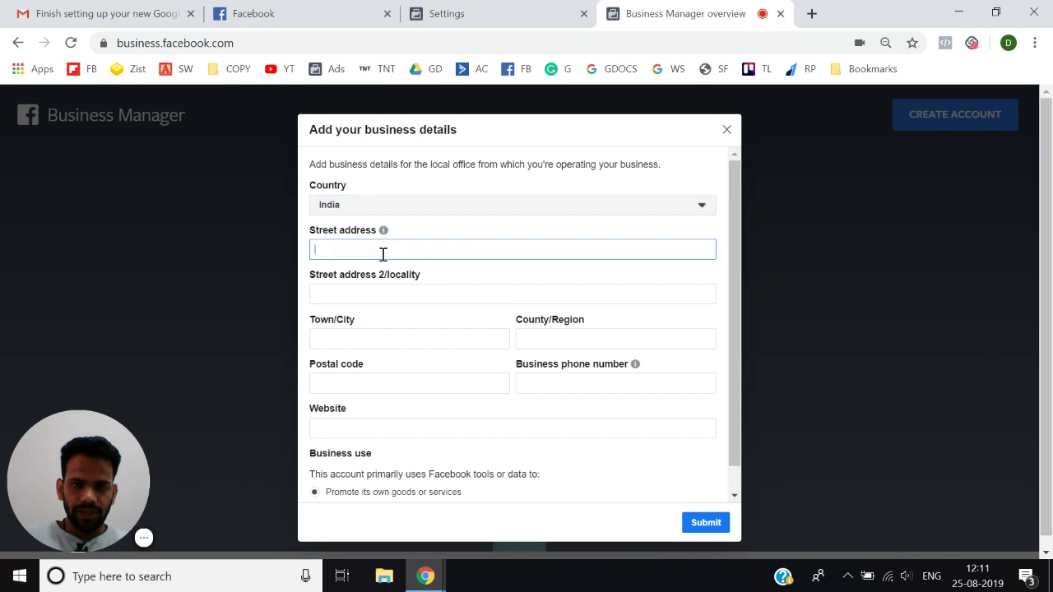
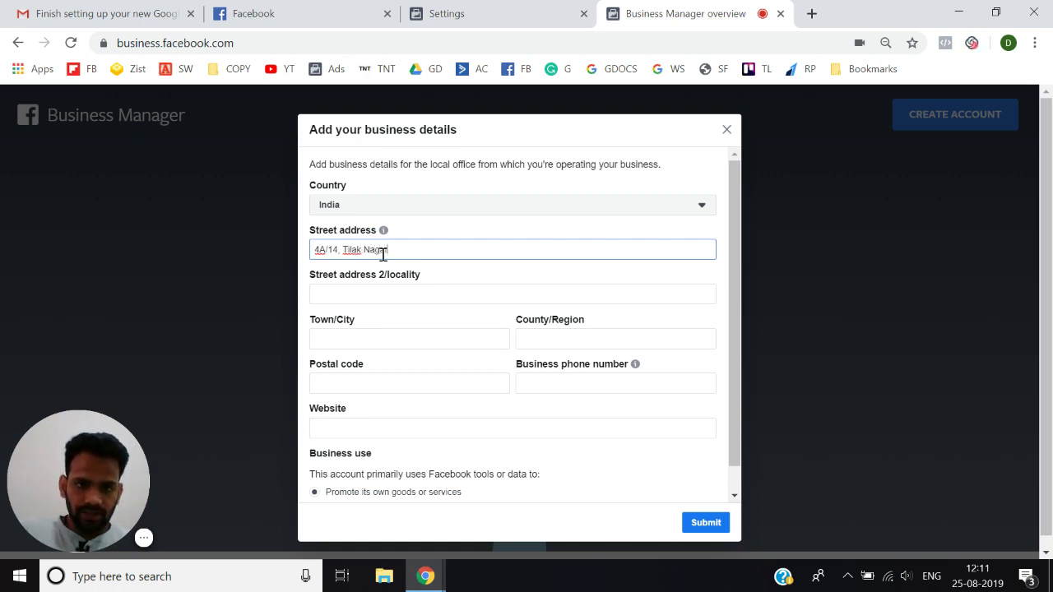
{"action": "left_click", "coordinate": [383, 302]}
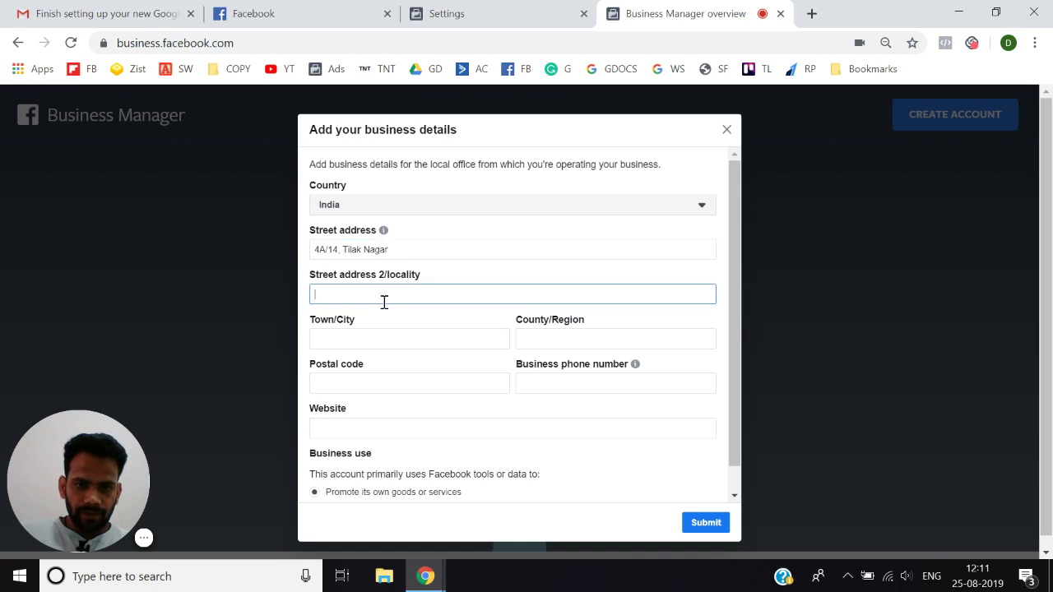
{"action": "type", "text": "Near JHa"}
{"action": "key", "text": "BackSpace"}
{"action": "key", "text": "BackSpace"}
{"action": "key", "text": "BackSpace"}
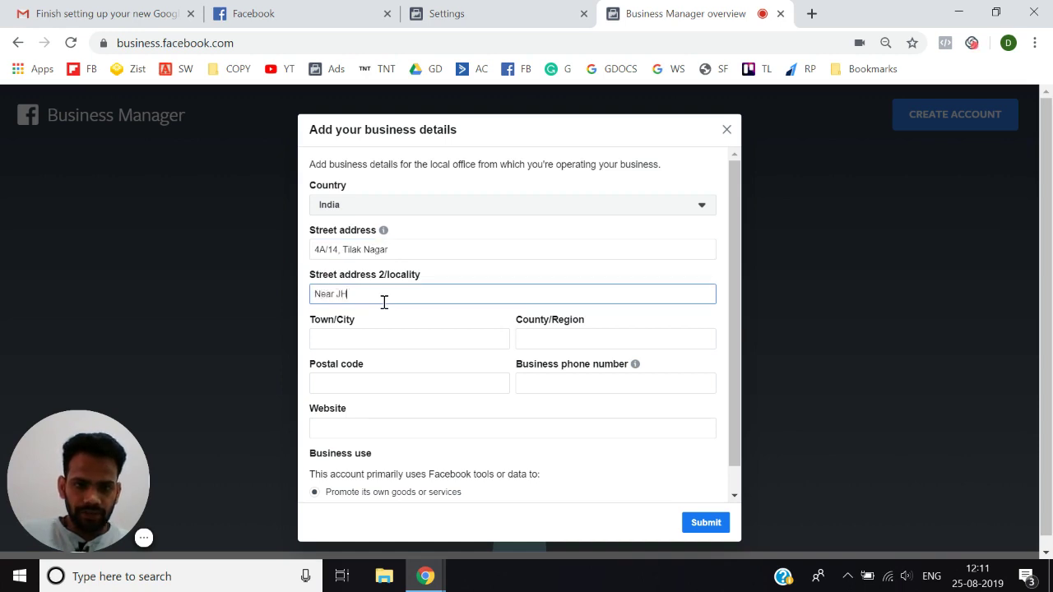
{"action": "type", "text": "Janta X"}
{"action": "type", "text": " Rav"}
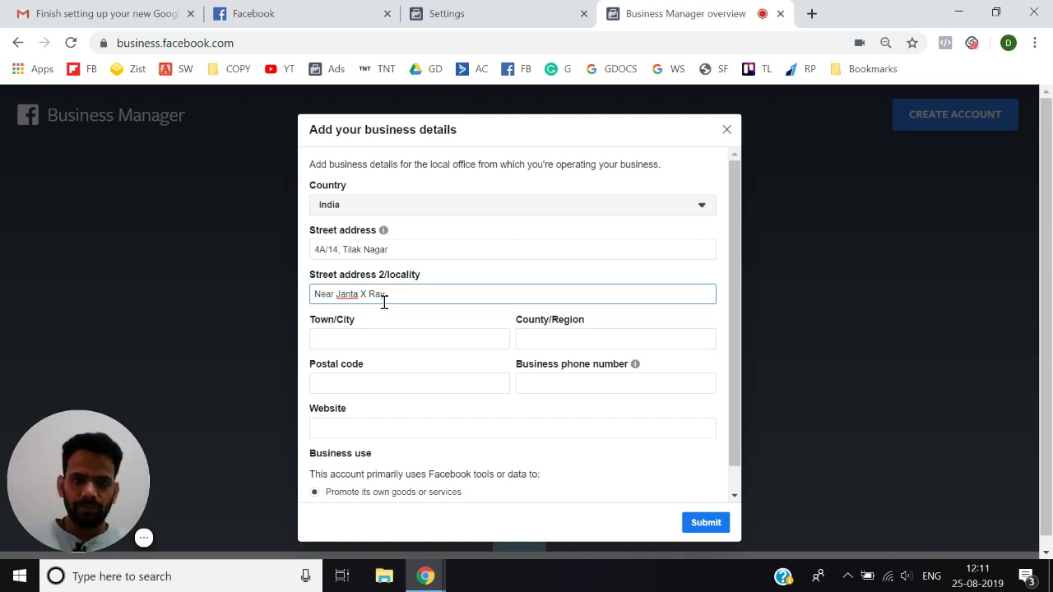
Step: Fill in Delhi as town, India as region, and the postal code
{"action": "left_click", "coordinate": [367, 339]}
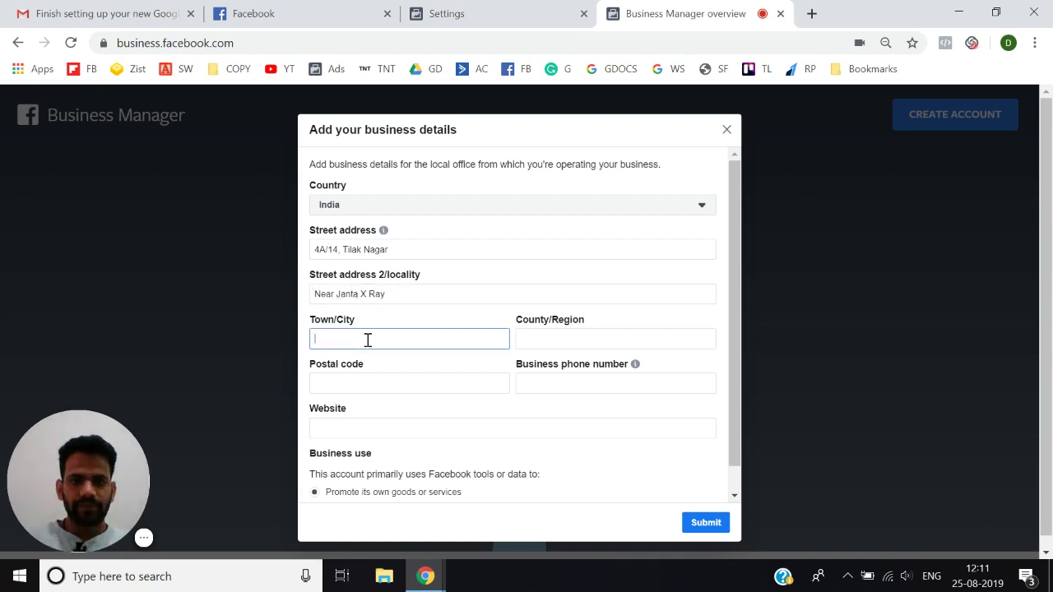
{"action": "type", "text": "Delhi"}
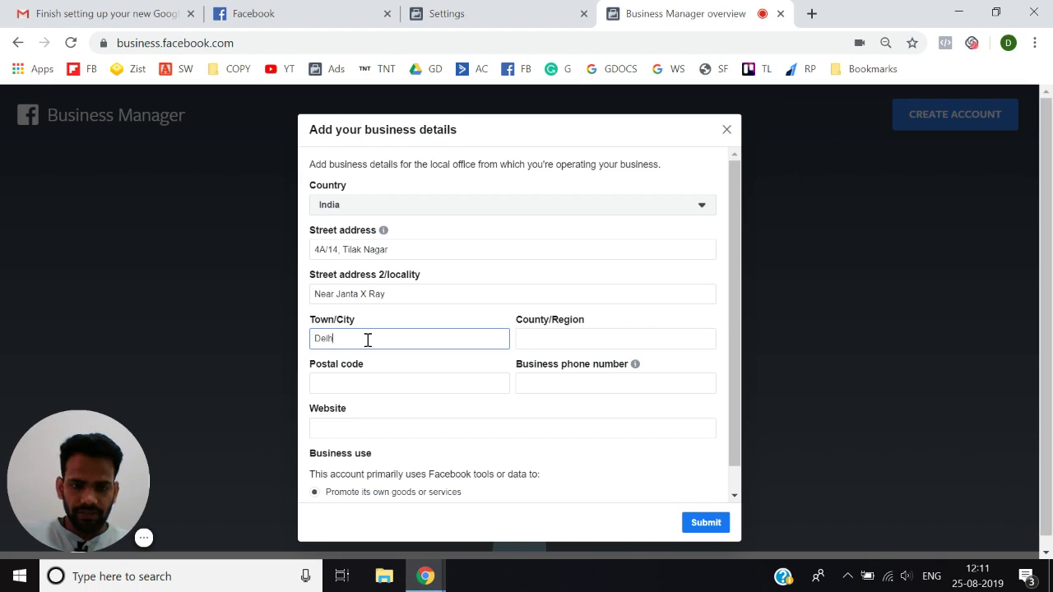
{"action": "key", "text": "Tab"}
{"action": "type", "text": "India"}
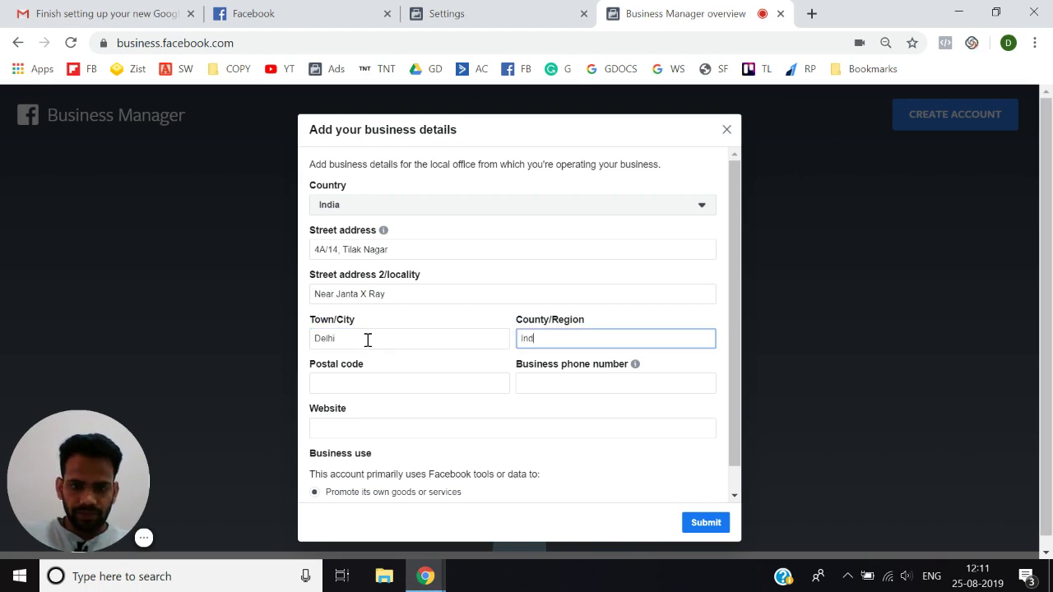
{"action": "left_click", "coordinate": [336, 401]}
{"action": "left_click", "coordinate": [336, 384]}
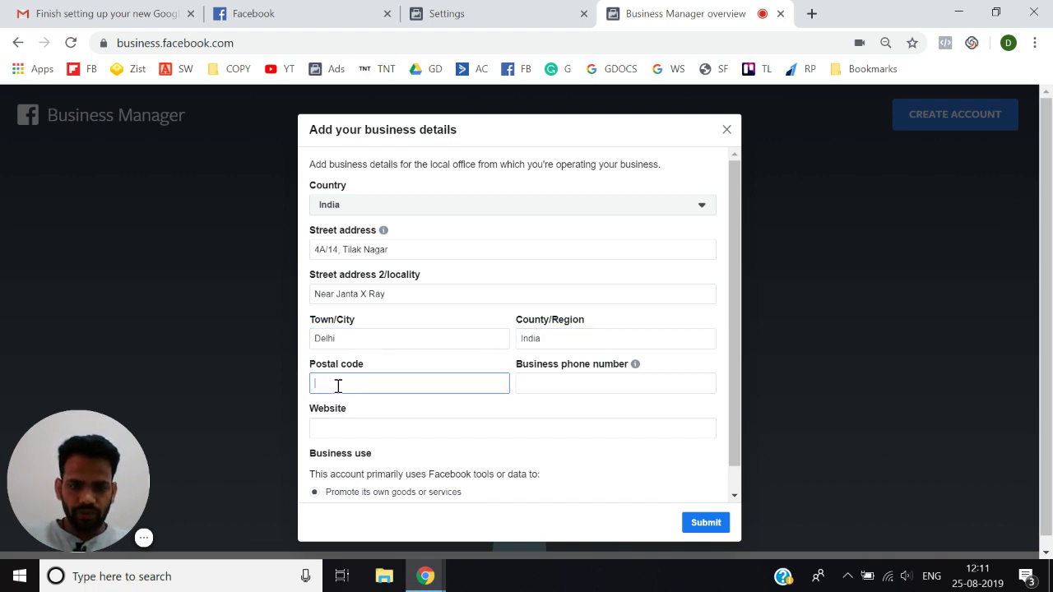
{"action": "type", "text": "110018"}
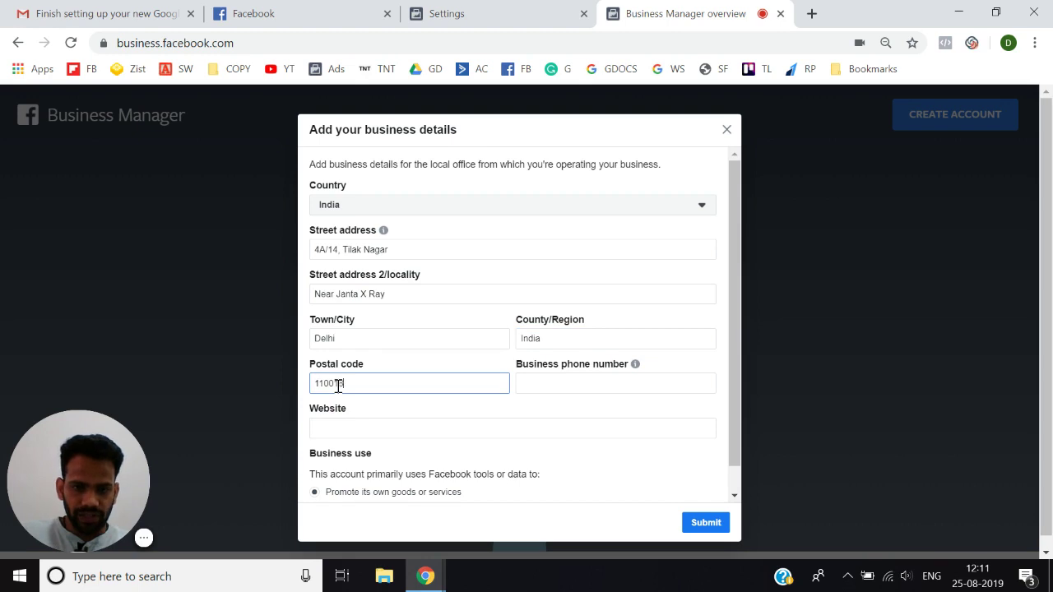
{"action": "scroll", "coordinate": [341, 379], "scroll_direction": "down", "scroll_amount": 1}
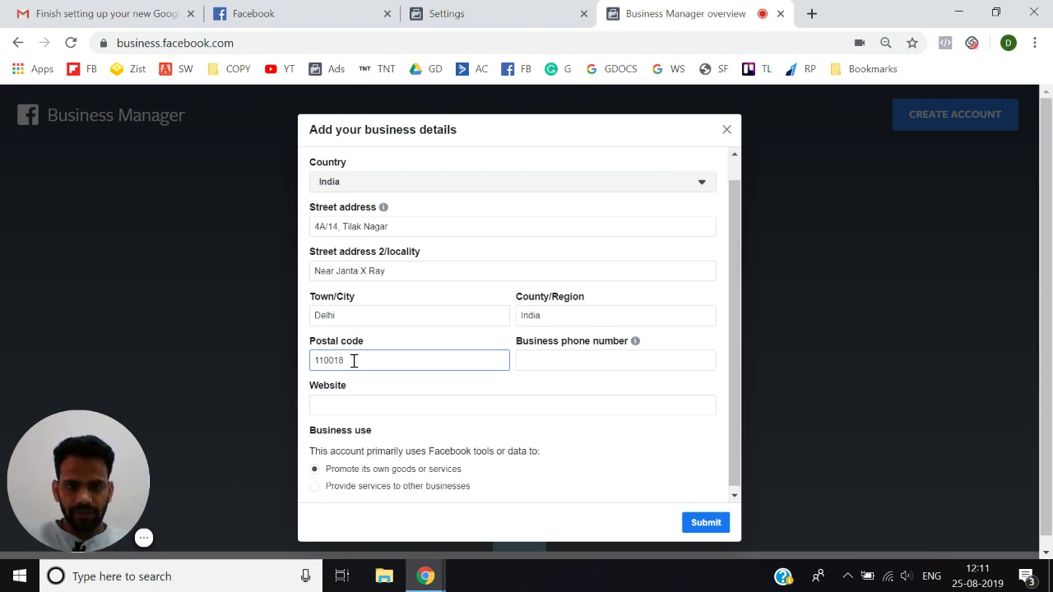
{"action": "left_click", "coordinate": [574, 369]}
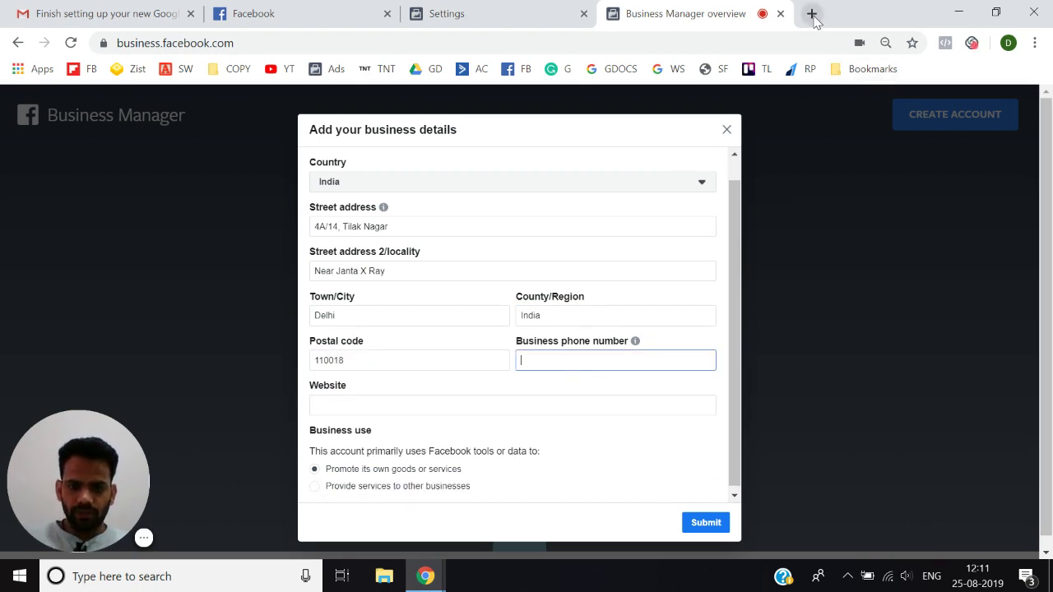
Step: Load the Think N Thrive website (thinknthrive.in) in a new browser tab
{"action": "left_click", "coordinate": [812, 13]}
{"action": "type", "text": "thi"}
{"action": "key", "text": "Right"}
{"action": "key", "text": "BackSpace"}
{"action": "key", "text": "BackSpace"}
{"action": "key", "text": "BackSpace"}
{"action": "key", "text": "BackSpace"}
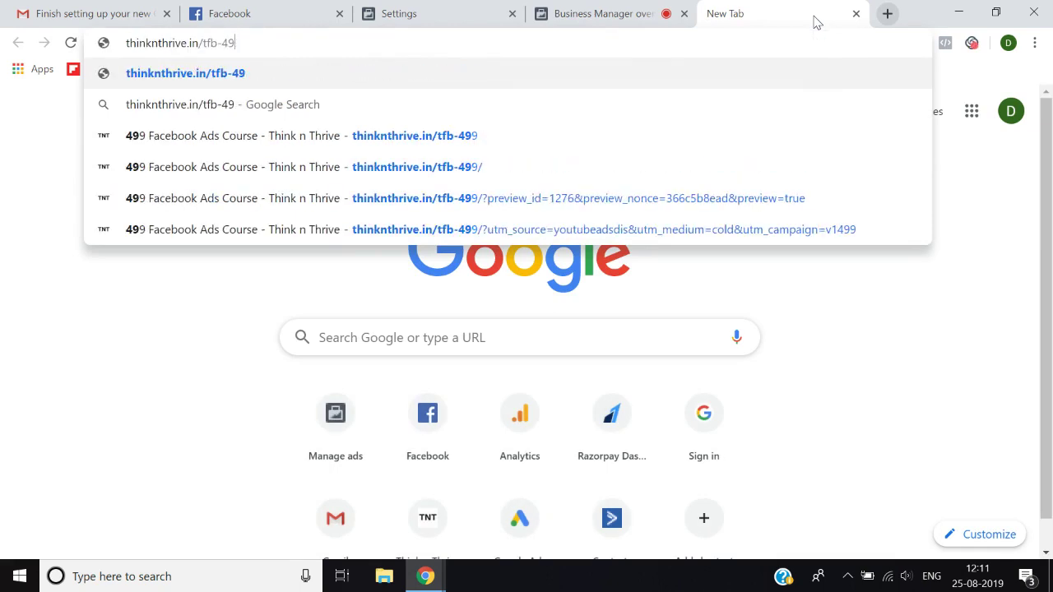
{"action": "key", "text": "BackSpace"}
{"action": "key", "text": "BackSpace"}
{"action": "key", "text": "BackSpace"}
{"action": "type", "text": "/"}
{"action": "key", "text": "Return"}
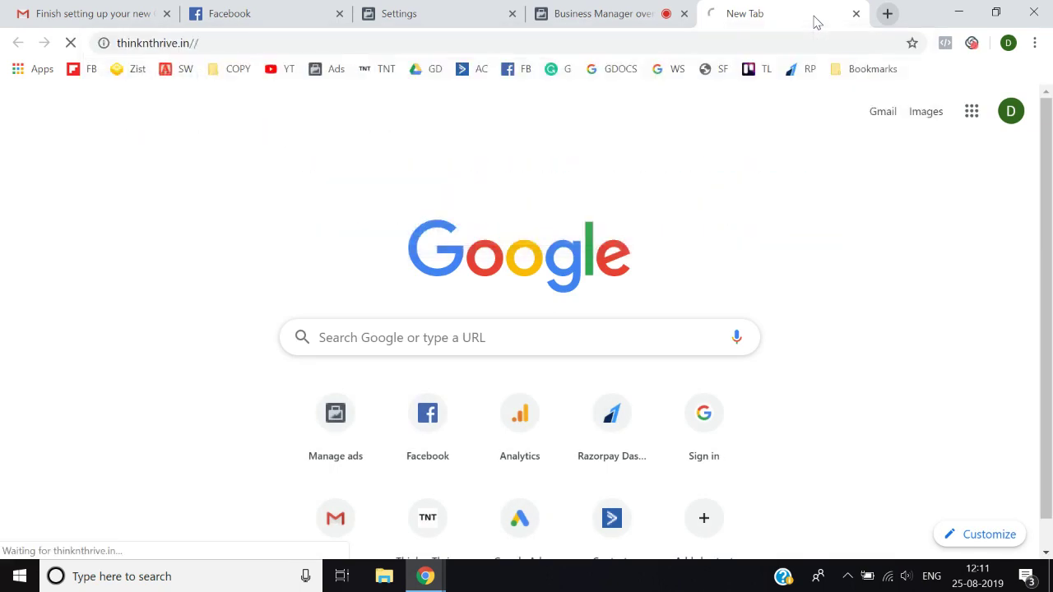
{"action": "left_click", "coordinate": [621, 15]}
{"action": "left_click", "coordinate": [728, 13]}
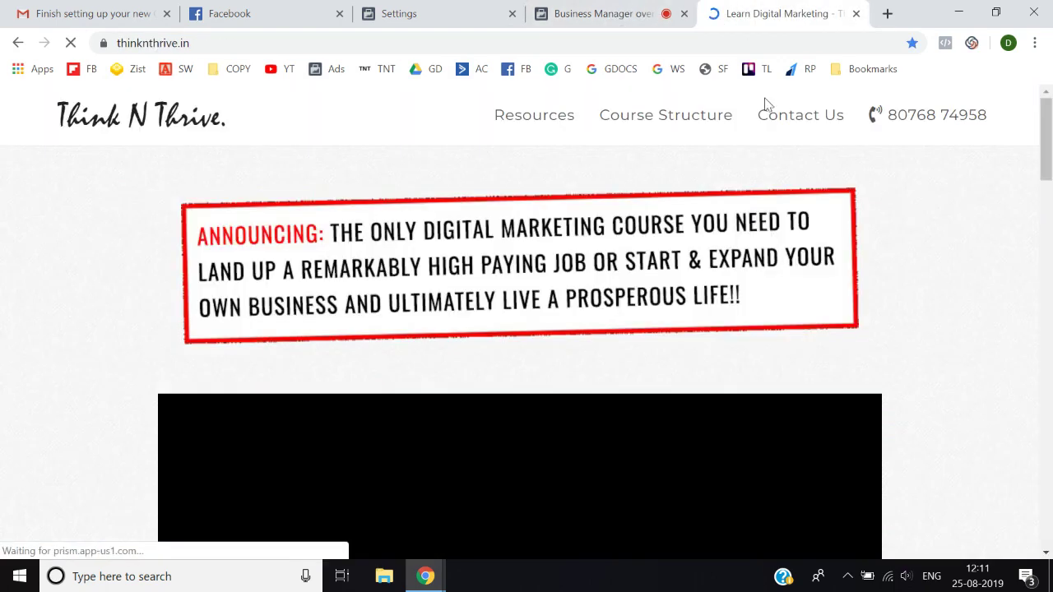
Step: Copy the site's phone number into the Business phone number field
{"action": "right_click", "coordinate": [909, 121]}
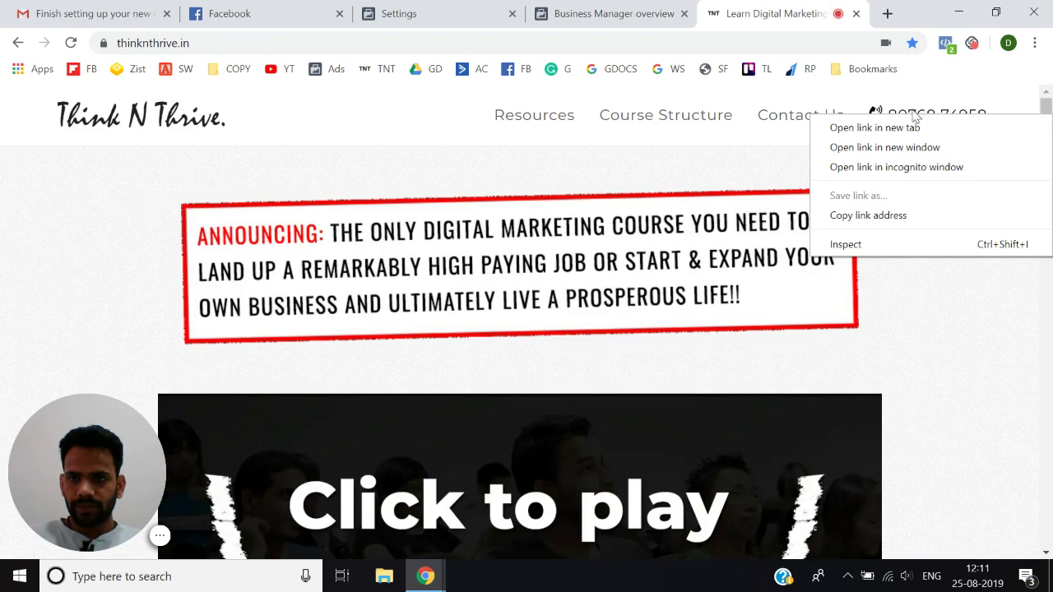
{"action": "left_click", "coordinate": [698, 174]}
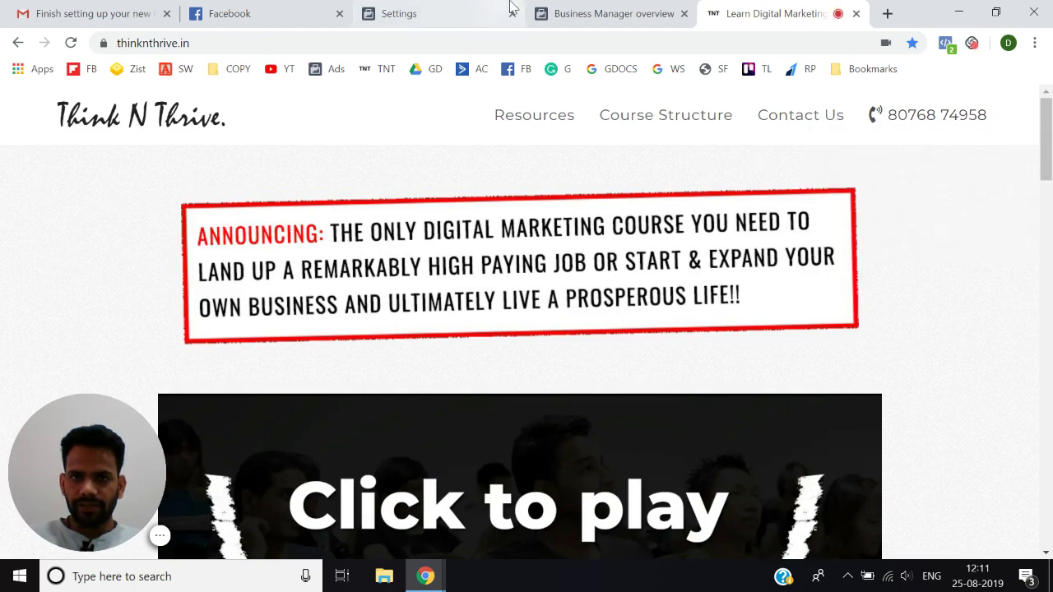
{"action": "left_click", "coordinate": [498, 11]}
{"action": "left_click", "coordinate": [611, 9]}
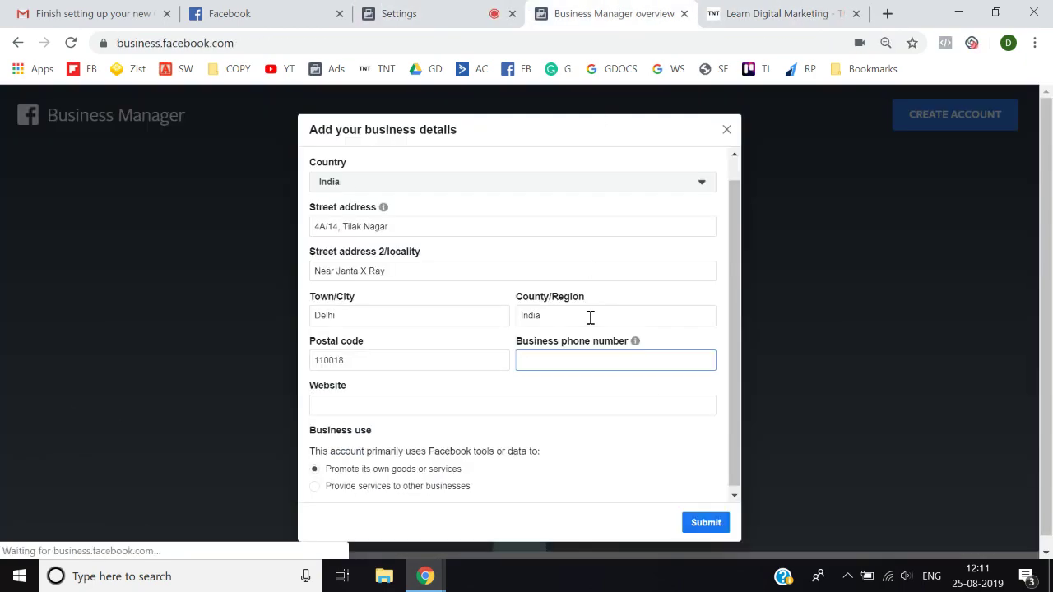
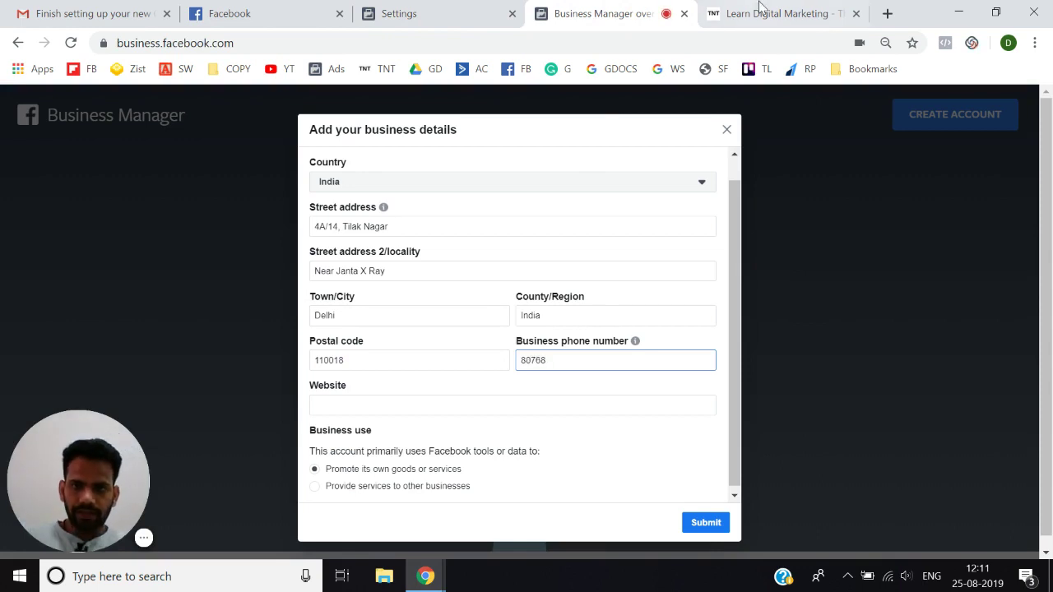
{"action": "left_click", "coordinate": [749, 8]}
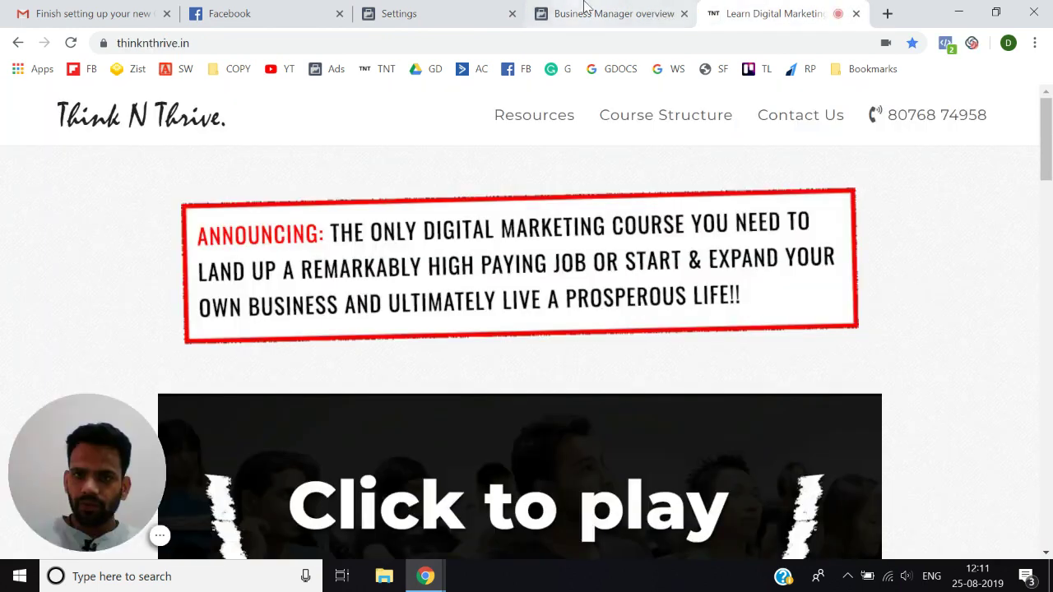
{"action": "left_click", "coordinate": [587, 12]}
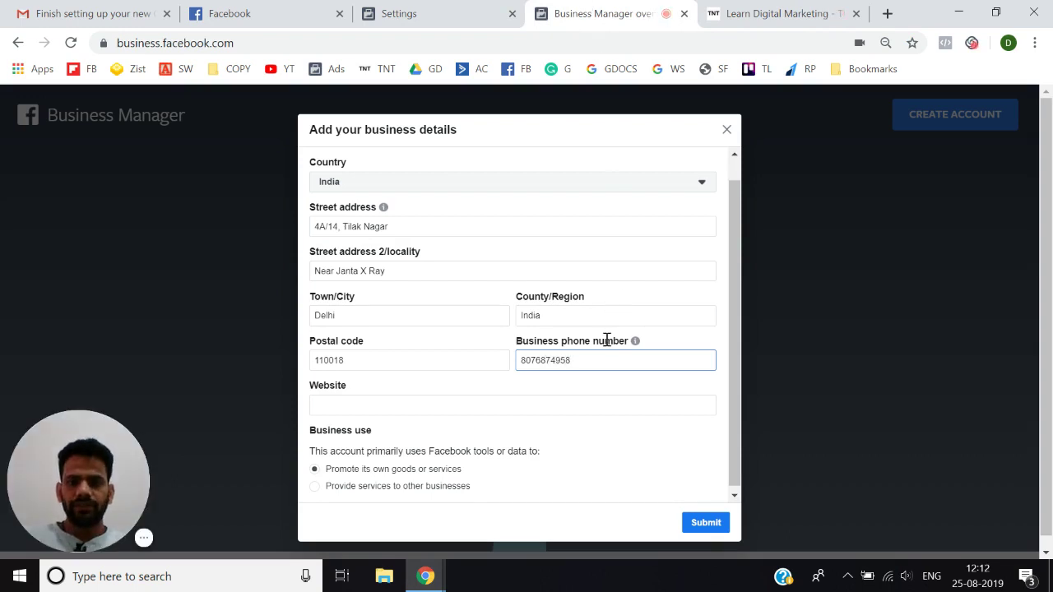
Step: Complete the phone number and enter the business's website domain in the Website field
{"action": "left_click", "coordinate": [506, 384]}
{"action": "scroll", "coordinate": [507, 387], "scroll_direction": "down", "scroll_amount": 1}
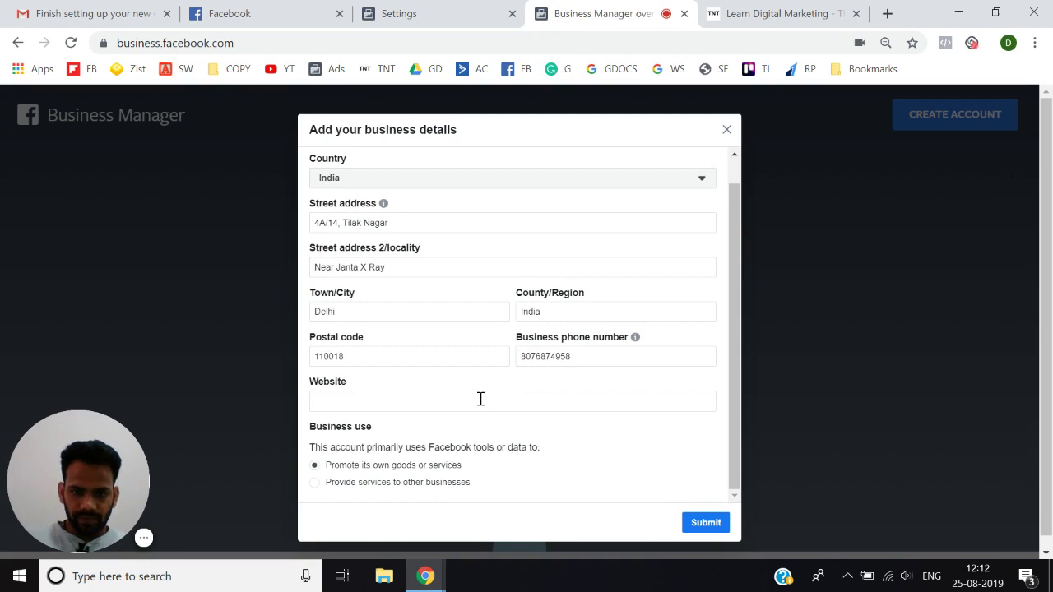
{"action": "left_click", "coordinate": [481, 400]}
{"action": "type", "text": "deep"}
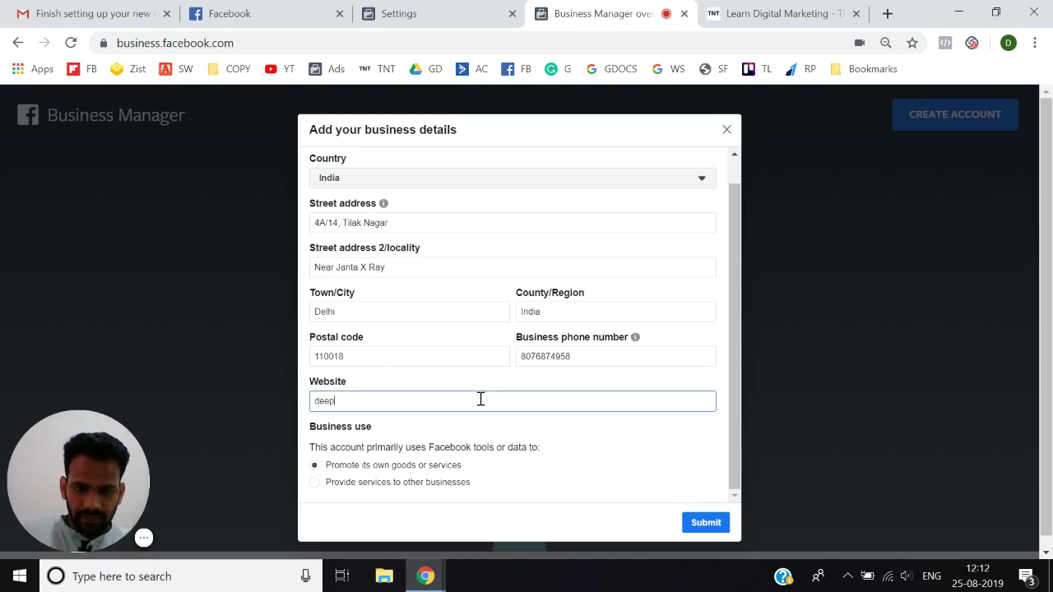
{"action": "type", "text": "aksinghm"}
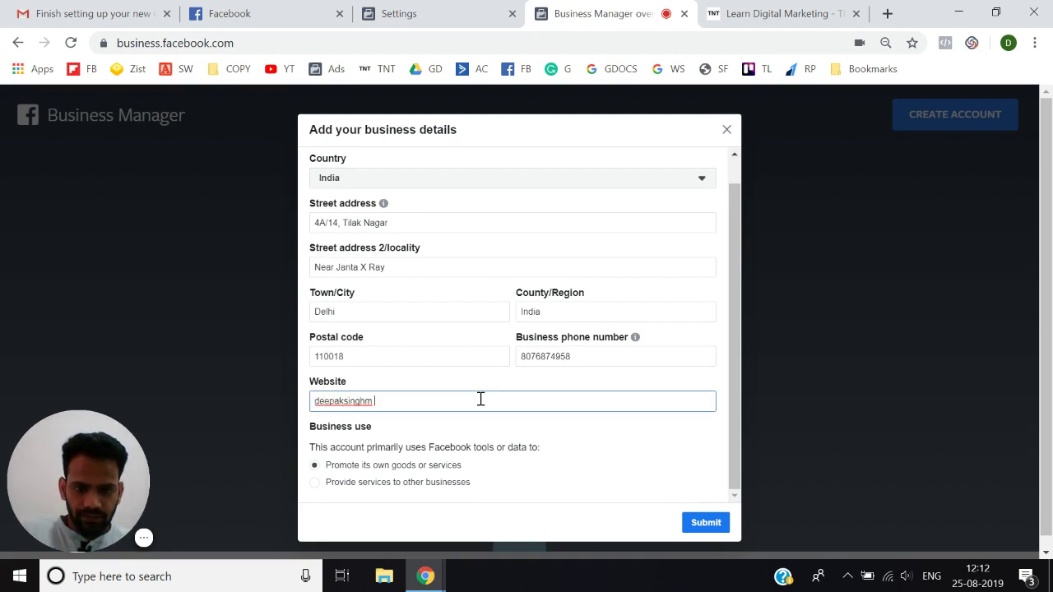
{"action": "type", "text": "arketing.com"}
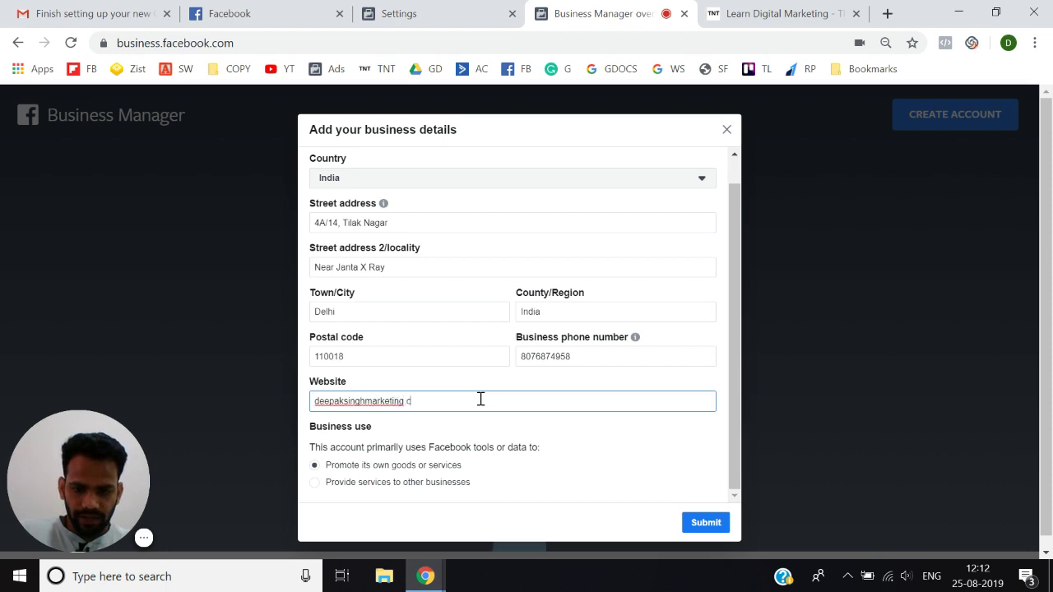
{"action": "left_click", "coordinate": [505, 382]}
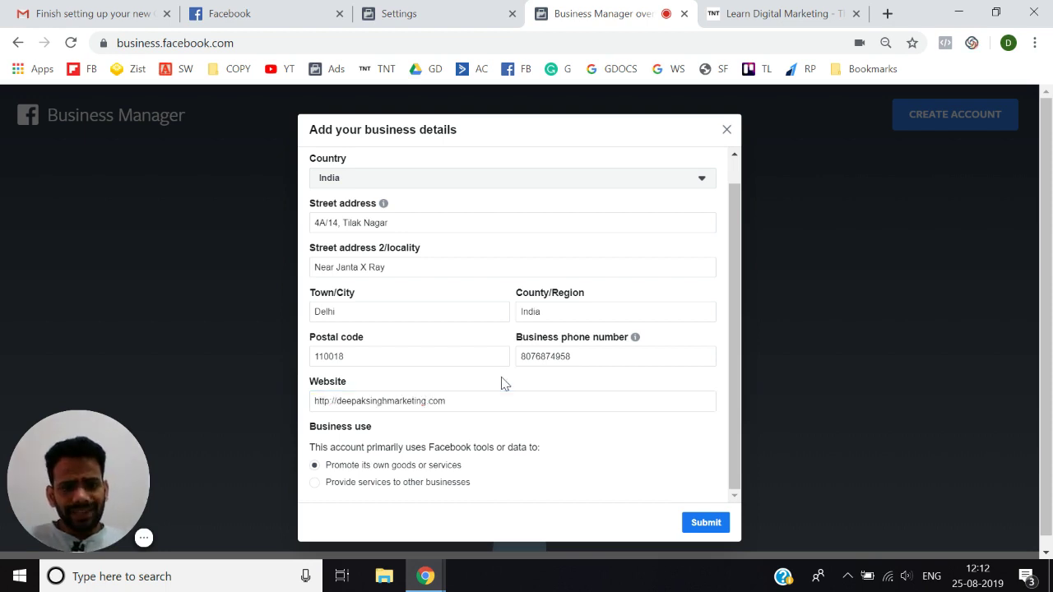
{"action": "scroll", "coordinate": [504, 382], "scroll_direction": "up", "scroll_amount": 1}
{"action": "scroll", "coordinate": [502, 378], "scroll_direction": "down", "scroll_amount": 1}
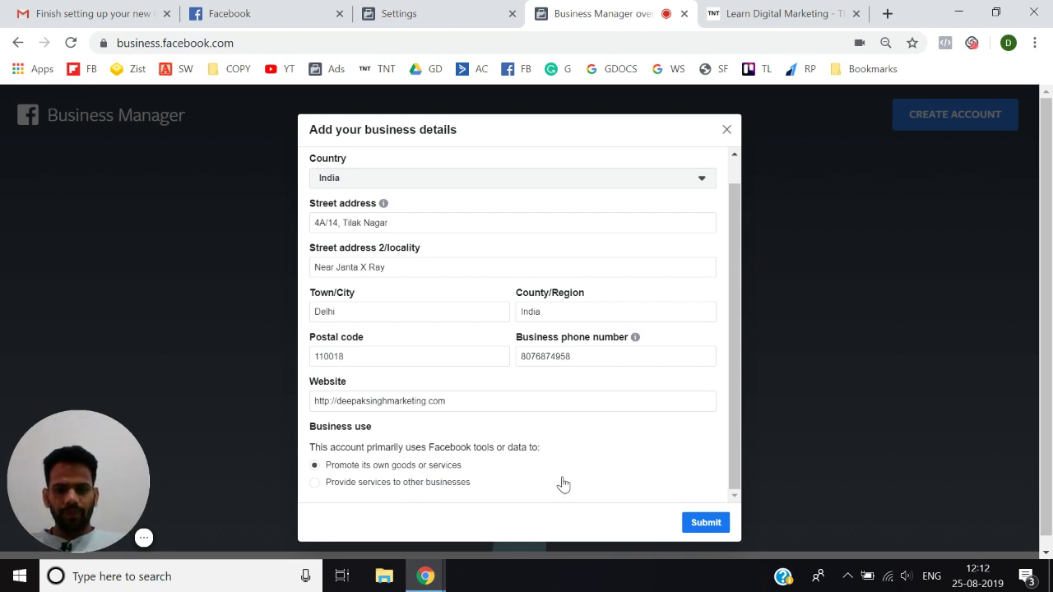
Step: Submit the business details and close the '100dayscourse has been created!' confirmation
{"action": "left_click", "coordinate": [704, 524]}
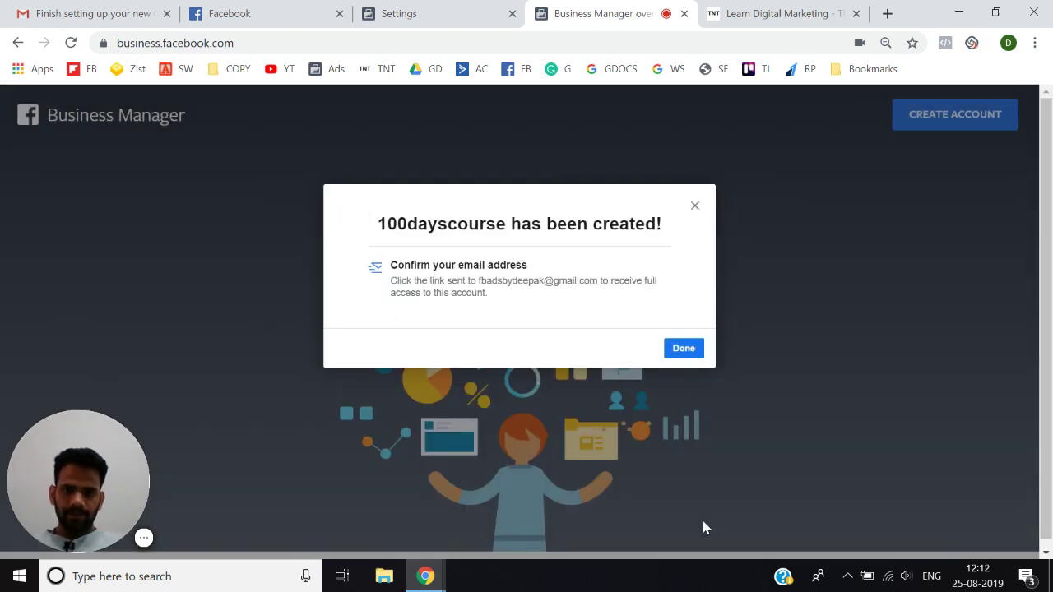
{"action": "left_click", "coordinate": [676, 354]}
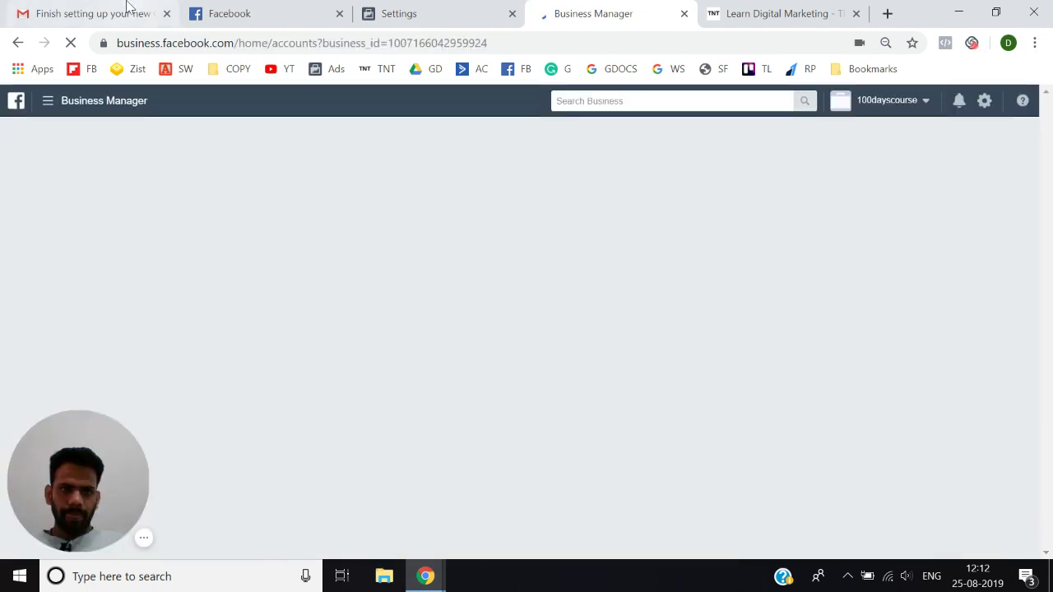
{"action": "left_click", "coordinate": [107, 14]}
Step: Confirm the business email using Facebook's message in Gmail's Social category
{"action": "left_click", "coordinate": [233, 158]}
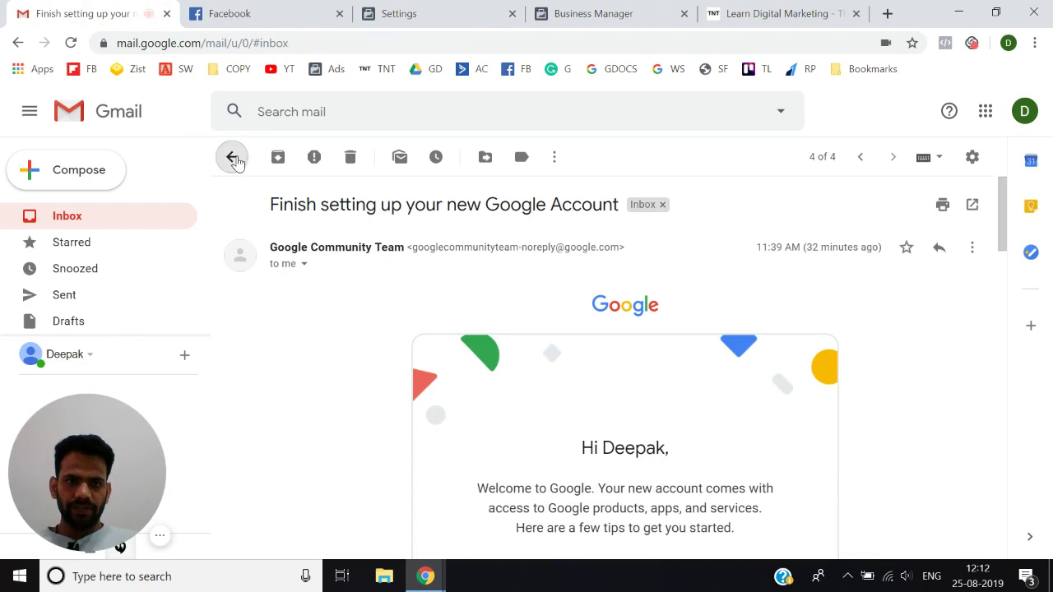
{"action": "left_click", "coordinate": [524, 206]}
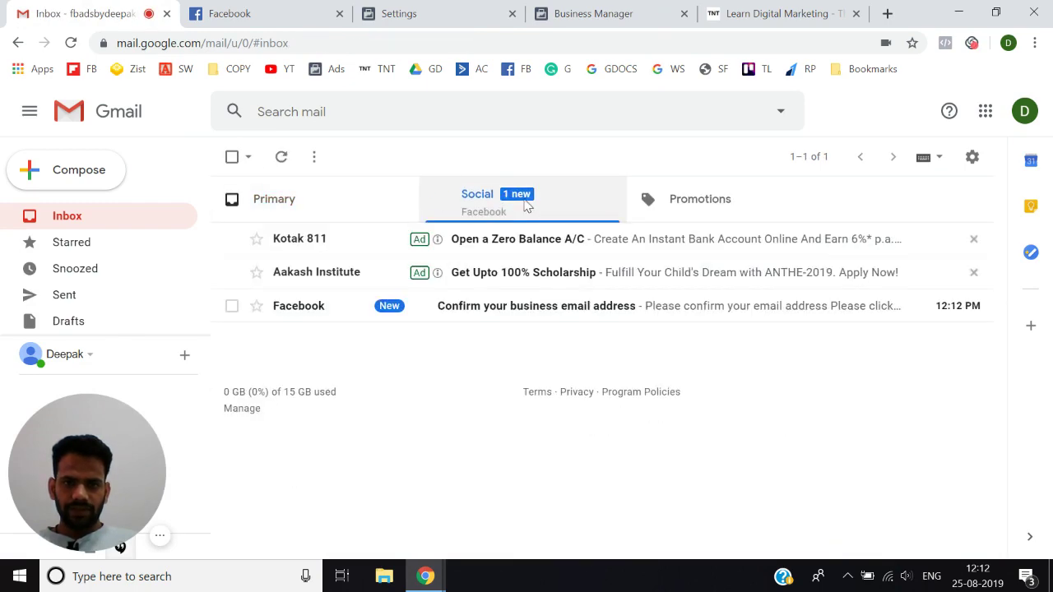
{"action": "left_click", "coordinate": [531, 320]}
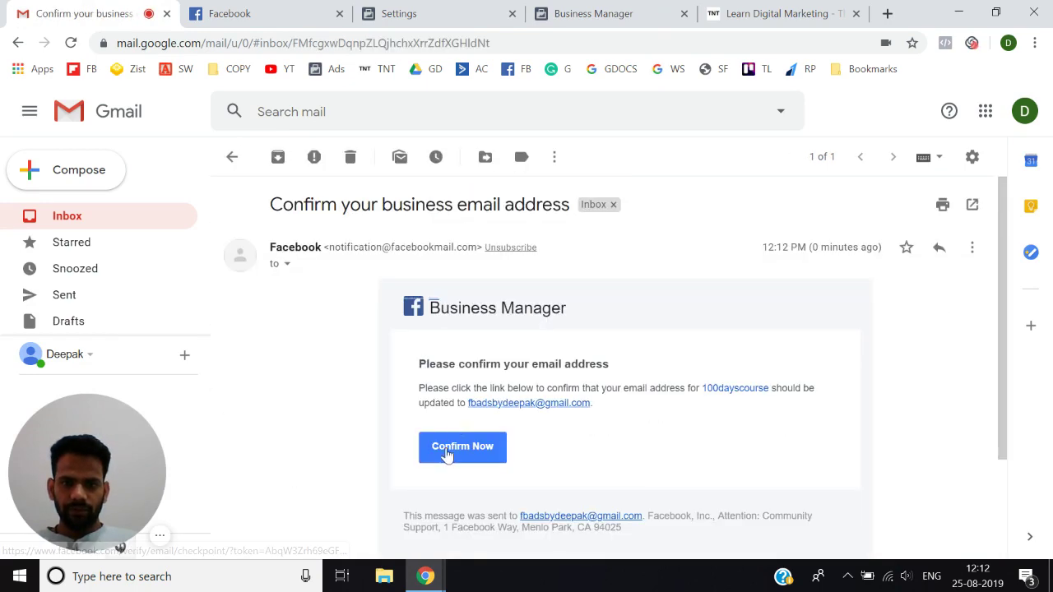
{"action": "left_click", "coordinate": [461, 447]}
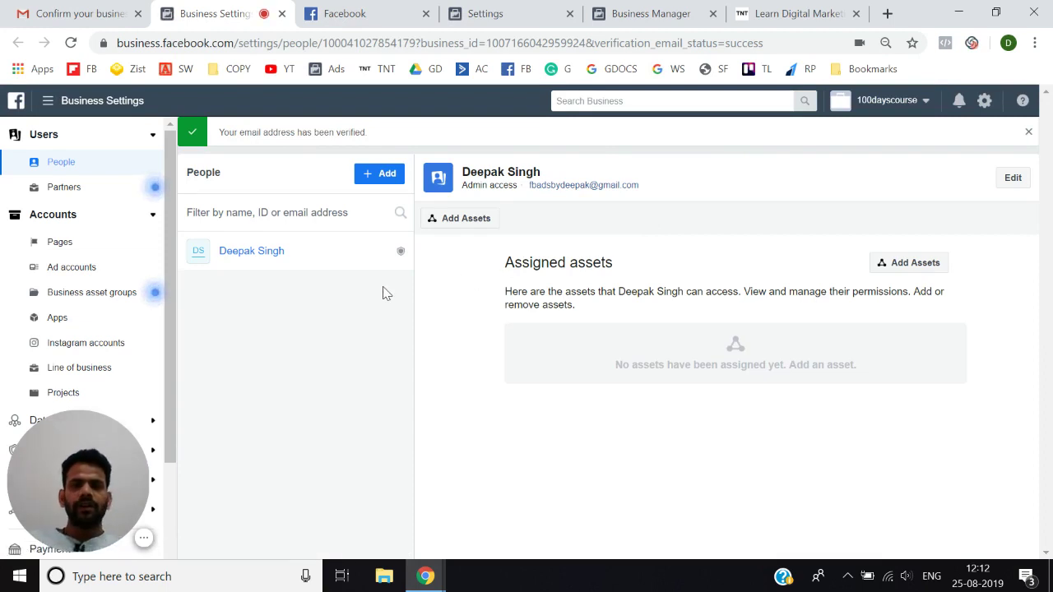
Step: Close the setup panel, choose Remind Me Later on security, and reload the home page
{"action": "left_click", "coordinate": [666, 10]}
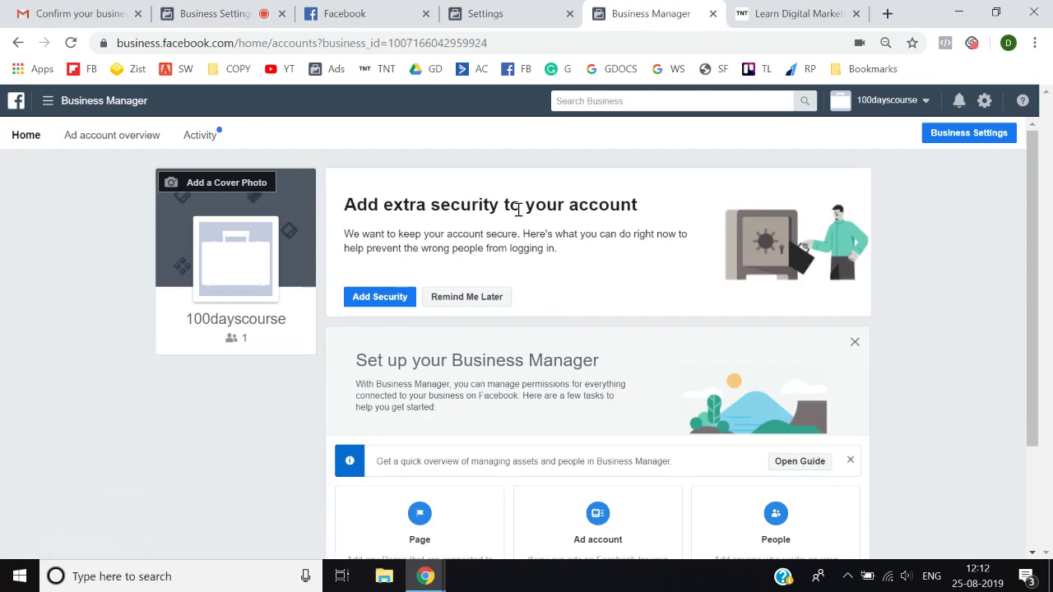
{"action": "scroll", "coordinate": [982, 197], "scroll_direction": "down", "scroll_amount": 2}
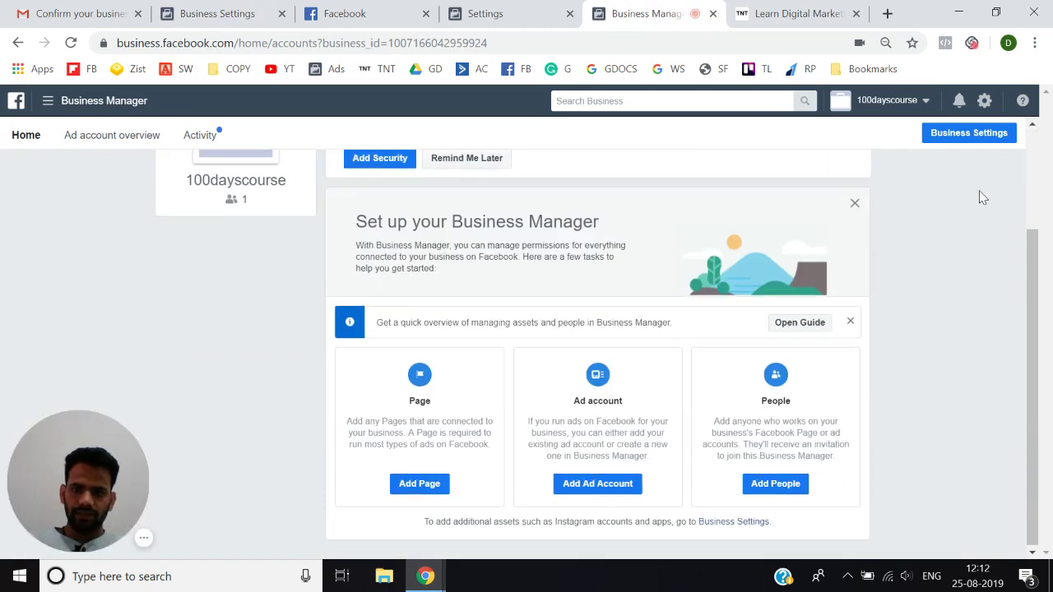
{"action": "left_click", "coordinate": [854, 203]}
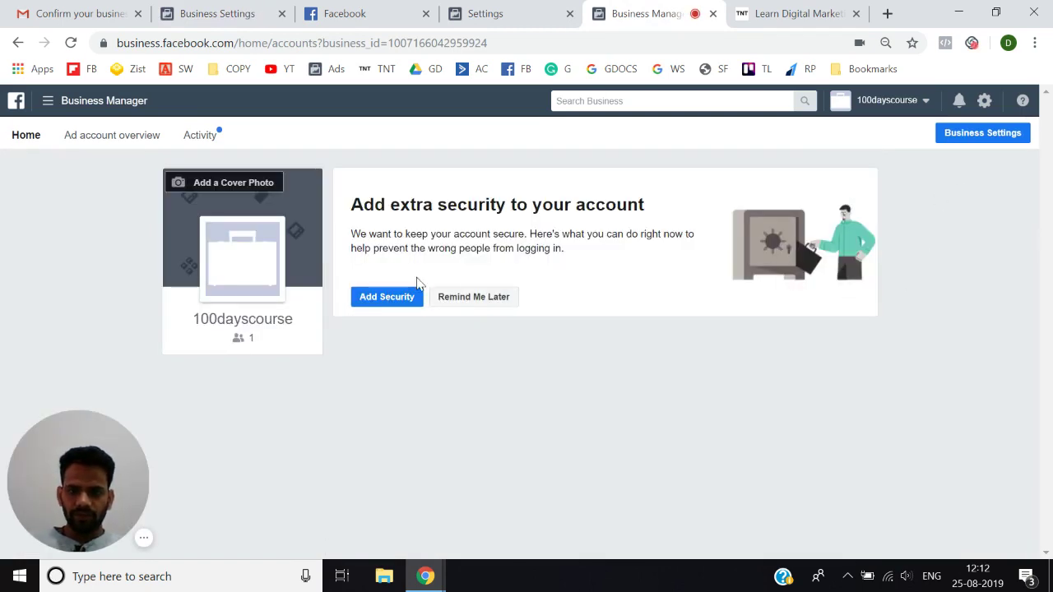
{"action": "left_click", "coordinate": [464, 306]}
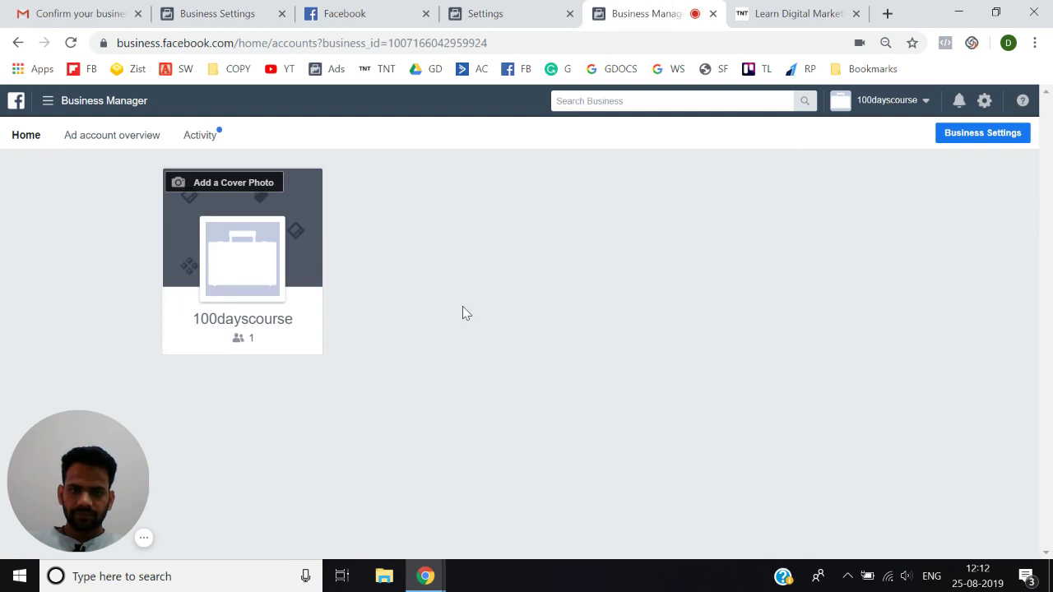
{"action": "left_click", "coordinate": [71, 43]}
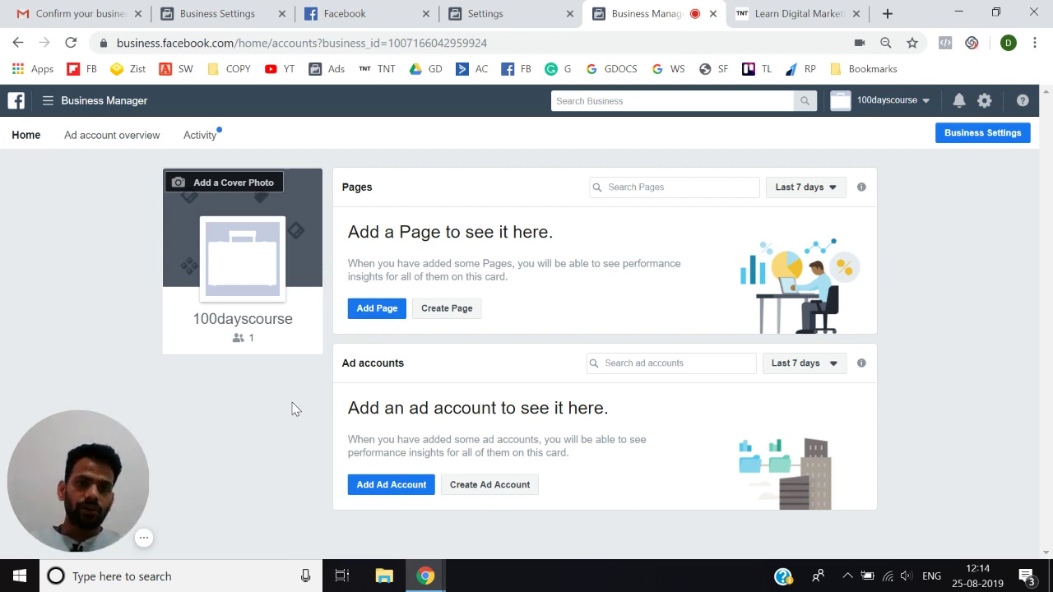
Step: Begin adding a Facebook Page and copy the DMC page's web address from Facebook
{"action": "left_click", "coordinate": [391, 315]}
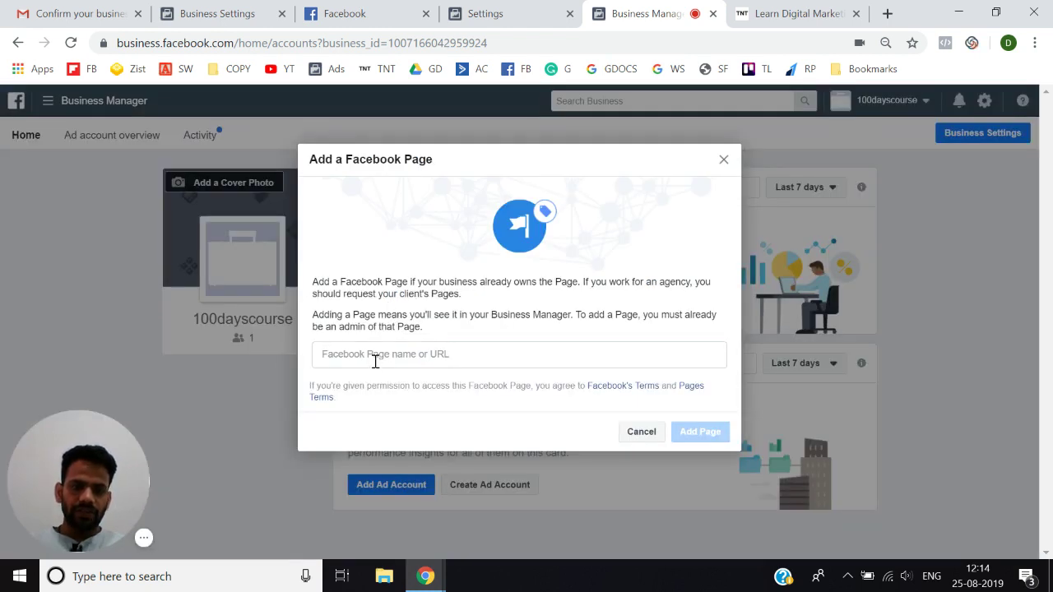
{"action": "left_click", "coordinate": [375, 362]}
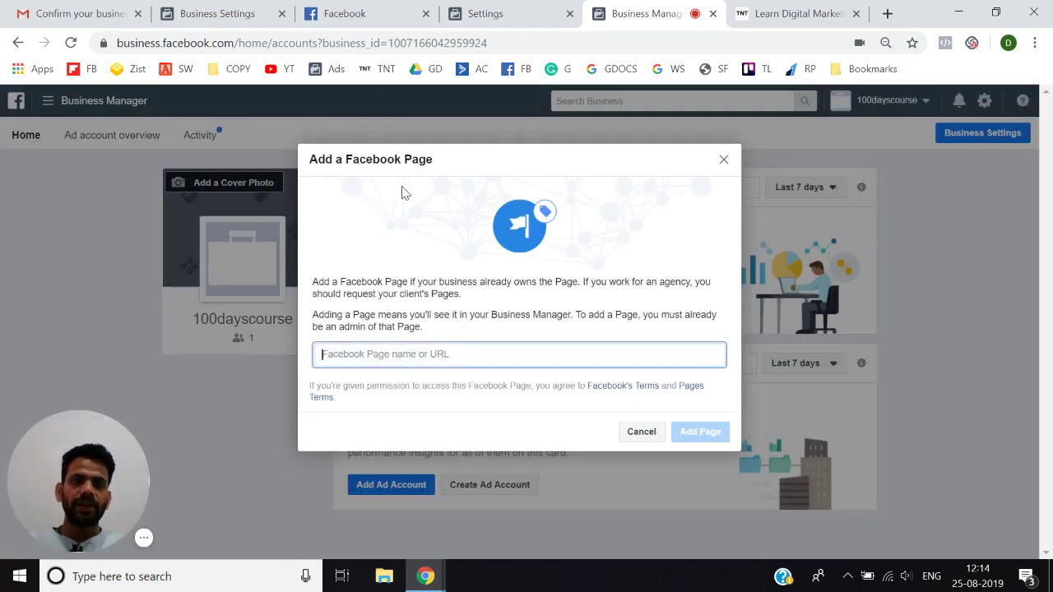
{"action": "left_click", "coordinate": [371, 10]}
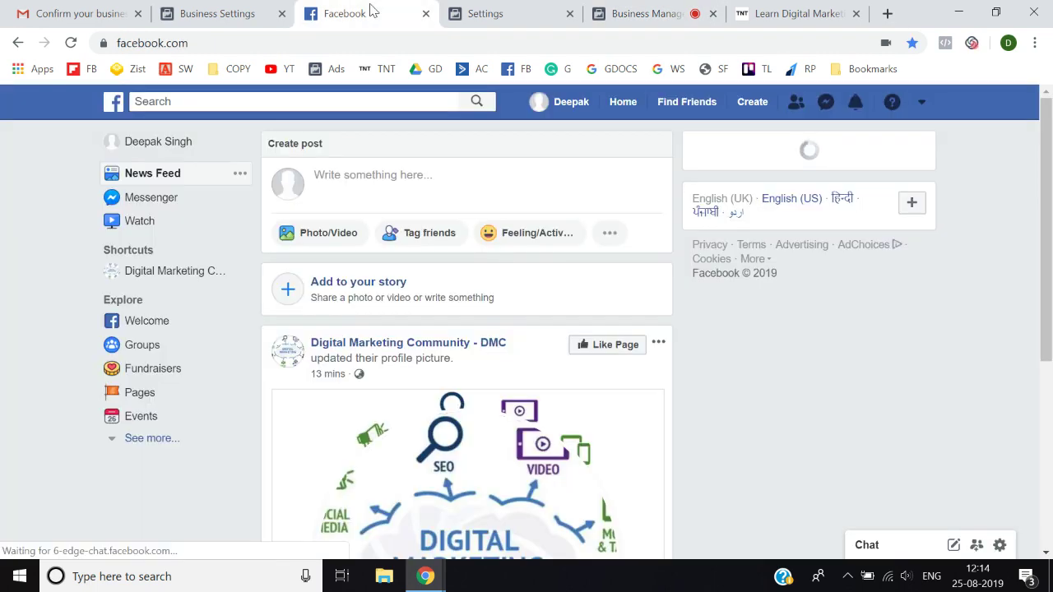
{"action": "left_click", "coordinate": [156, 280]}
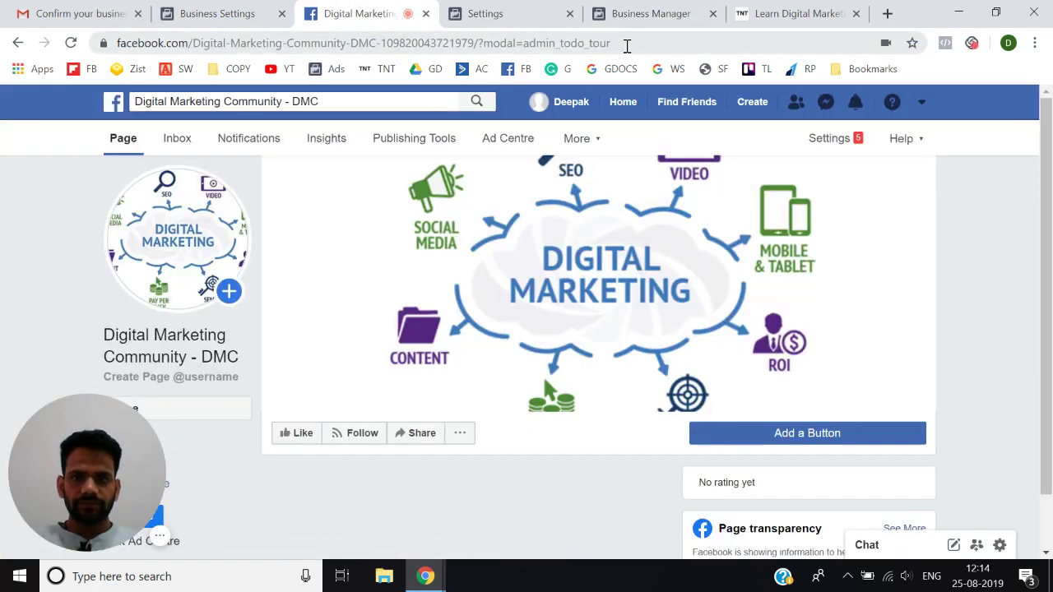
{"action": "left_click", "coordinate": [627, 46]}
{"action": "key", "text": "ctrl+c"}
Step: Paste the trimmed address, pick Digital Marketing Community - DMC, and add the page
{"action": "left_click", "coordinate": [671, 13]}
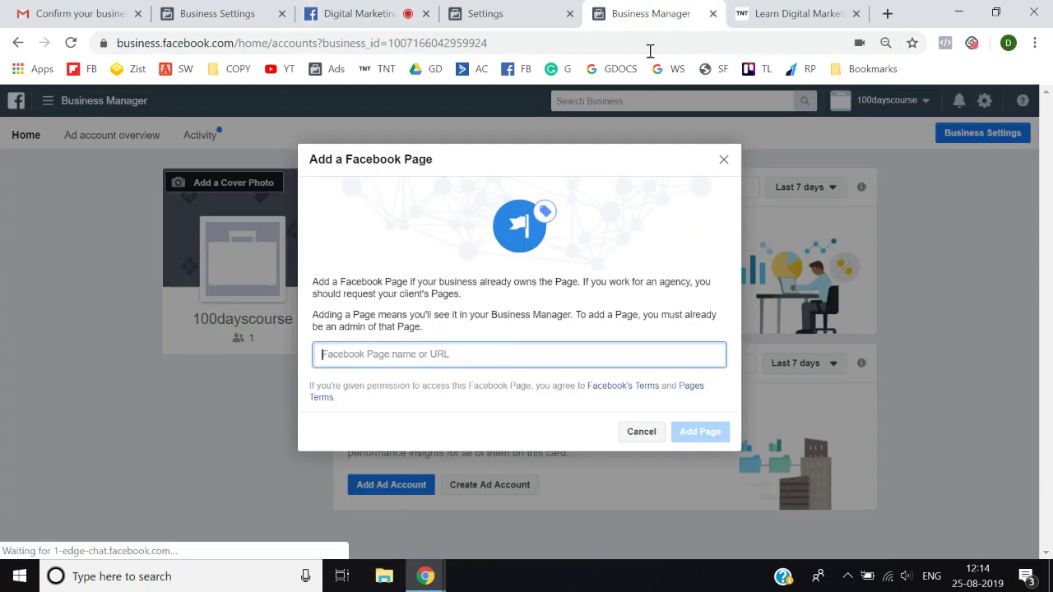
{"action": "left_click", "coordinate": [503, 350]}
{"action": "key", "text": "ctrl+v"}
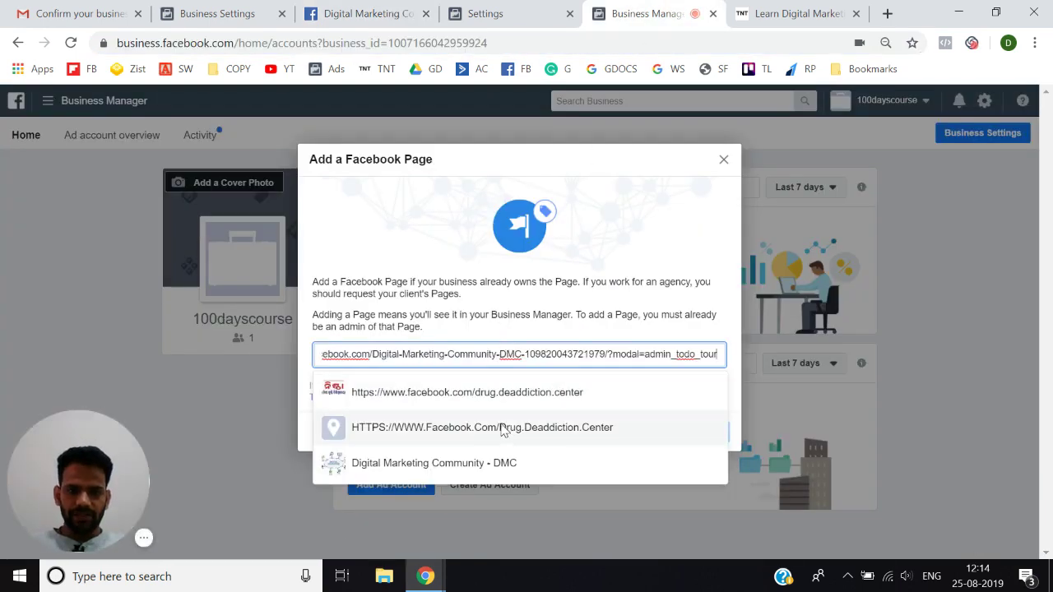
{"action": "key", "text": "BackSpace"}
{"action": "key", "text": "BackSpace"}
{"action": "key", "text": "BackSpace"}
{"action": "key", "text": "BackSpace"}
{"action": "key", "text": "BackSpace"}
{"action": "key", "text": "BackSpace"}
{"action": "key", "text": "BackSpace"}
{"action": "key", "text": "BackSpace"}
{"action": "key", "text": "BackSpace"}
{"action": "key", "text": "BackSpace"}
{"action": "key", "text": "BackSpace"}
{"action": "key", "text": "BackSpace"}
{"action": "key", "text": "BackSpace"}
{"action": "key", "text": "BackSpace"}
{"action": "key", "text": "BackSpace"}
{"action": "key", "text": "BackSpace"}
{"action": "key", "text": "BackSpace"}
{"action": "key", "text": "BackSpace"}
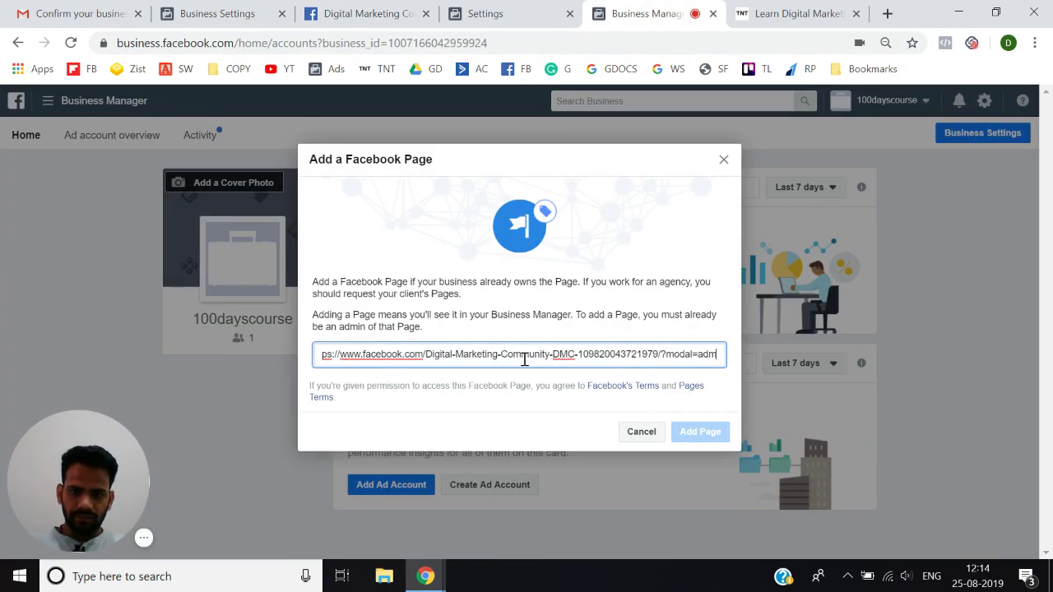
{"action": "key", "text": "BackSpace"}
{"action": "key", "text": "BackSpace"}
{"action": "key", "text": "BackSpace"}
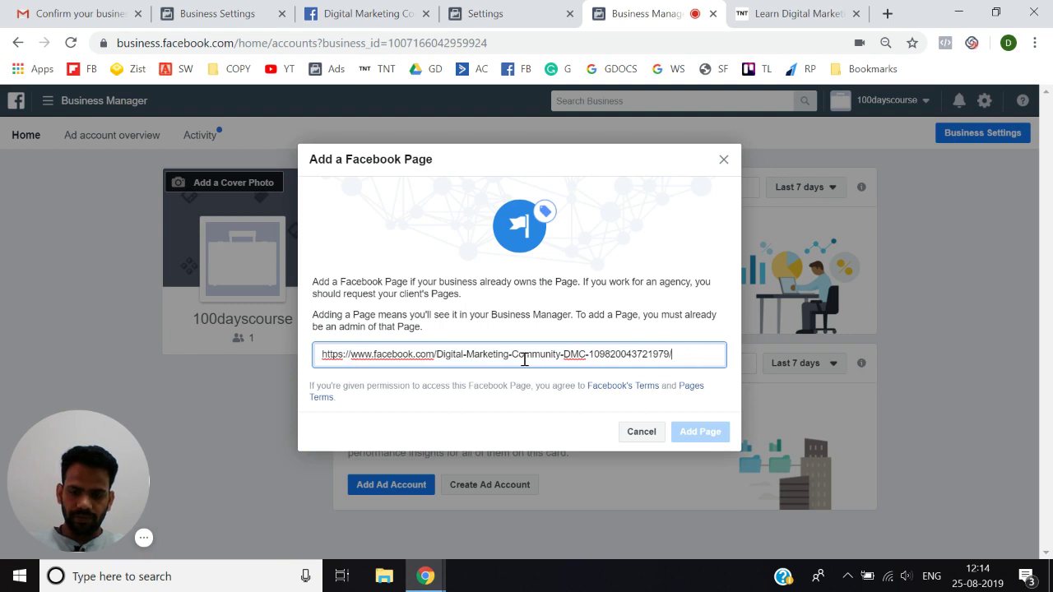
{"action": "left_click", "coordinate": [485, 392]}
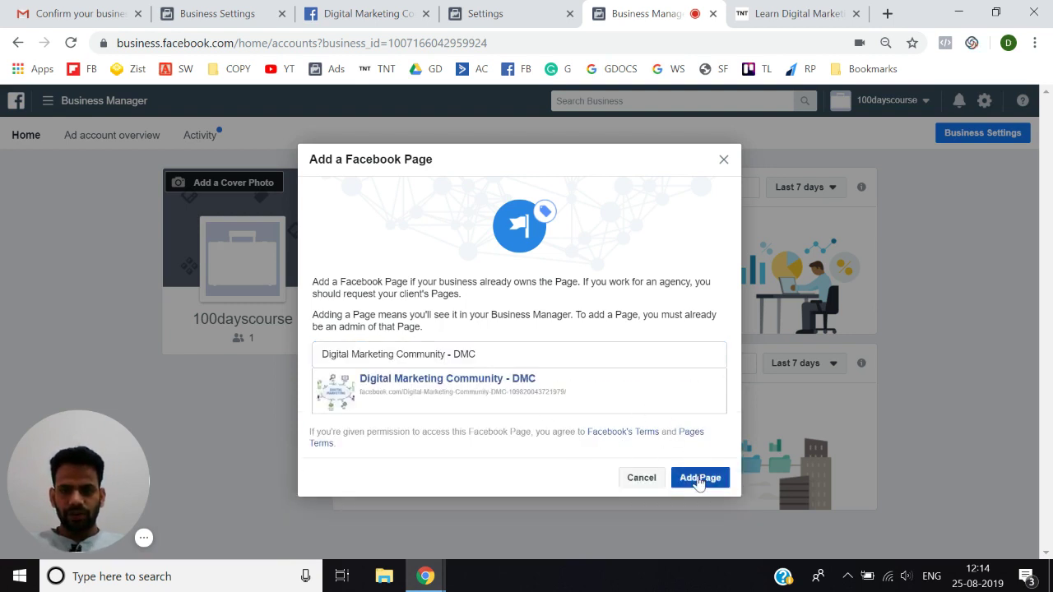
{"action": "left_click", "coordinate": [699, 481]}
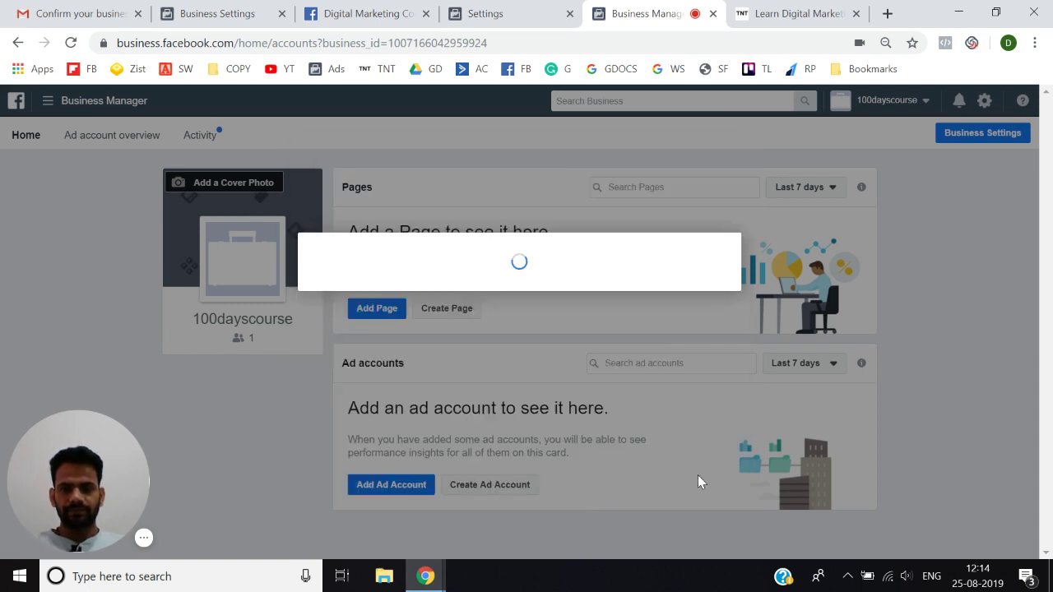
{"action": "left_click", "coordinate": [518, 355]}
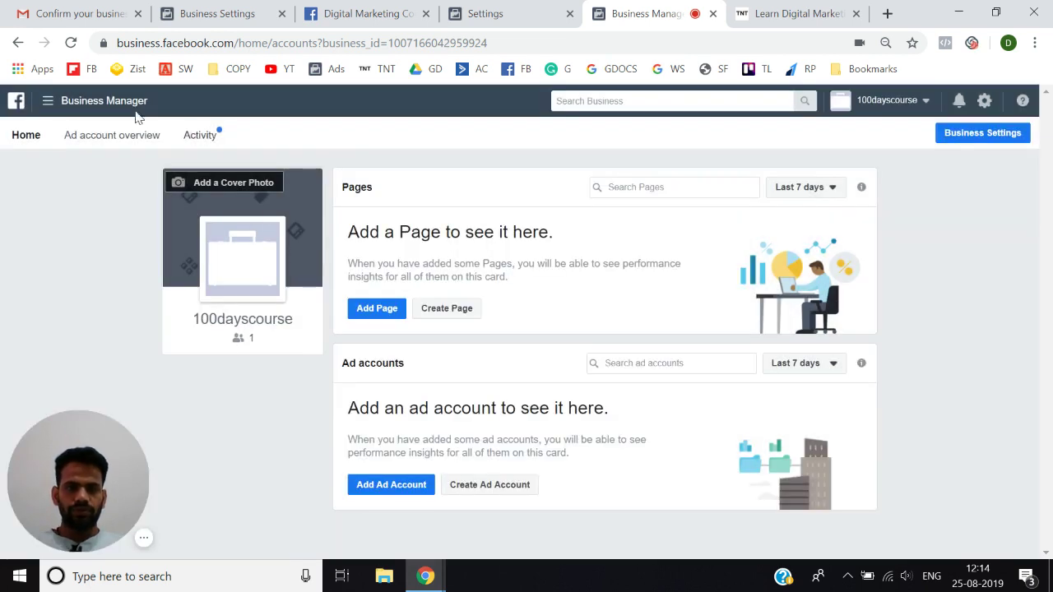
Step: Reload so the DMC page shows under Pages, then bring up Add Ad Account
{"action": "left_click", "coordinate": [72, 42]}
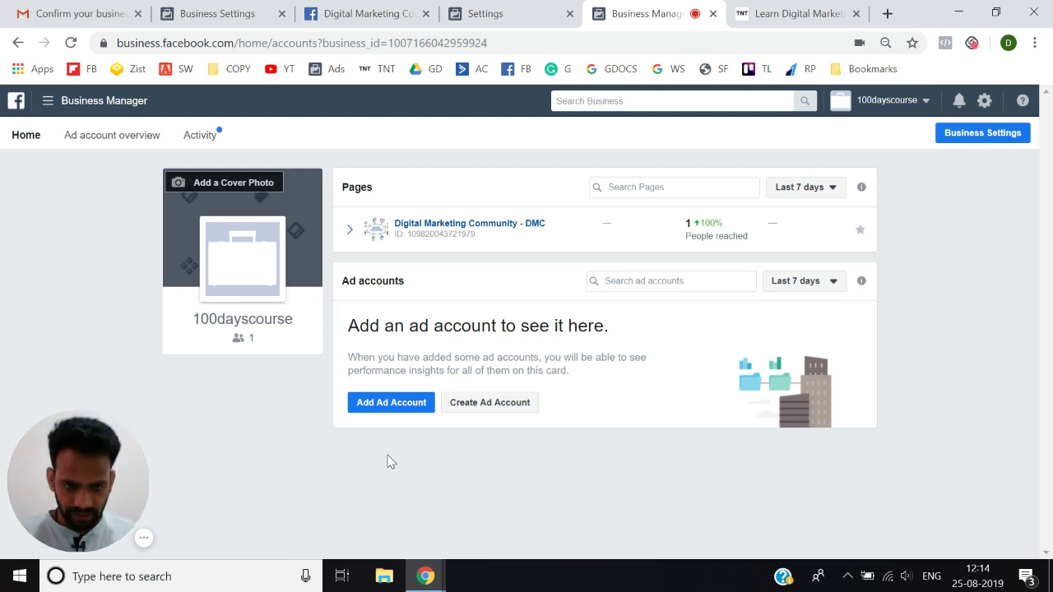
{"action": "left_click", "coordinate": [389, 407]}
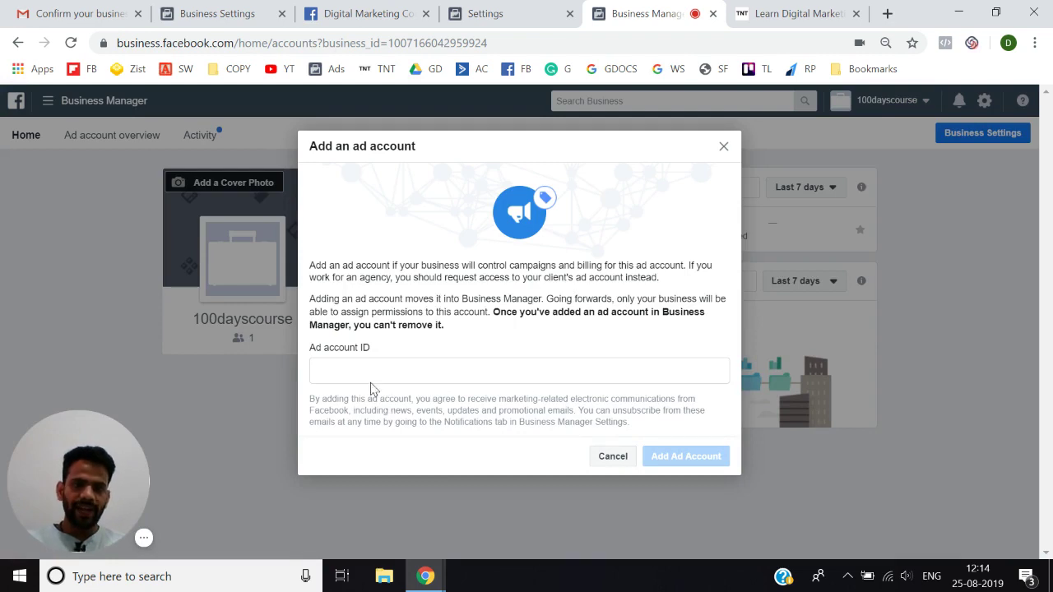
Step: From the Facebook home feed, choose Create > Ad to open Ads Manager
{"action": "left_click", "coordinate": [362, 376]}
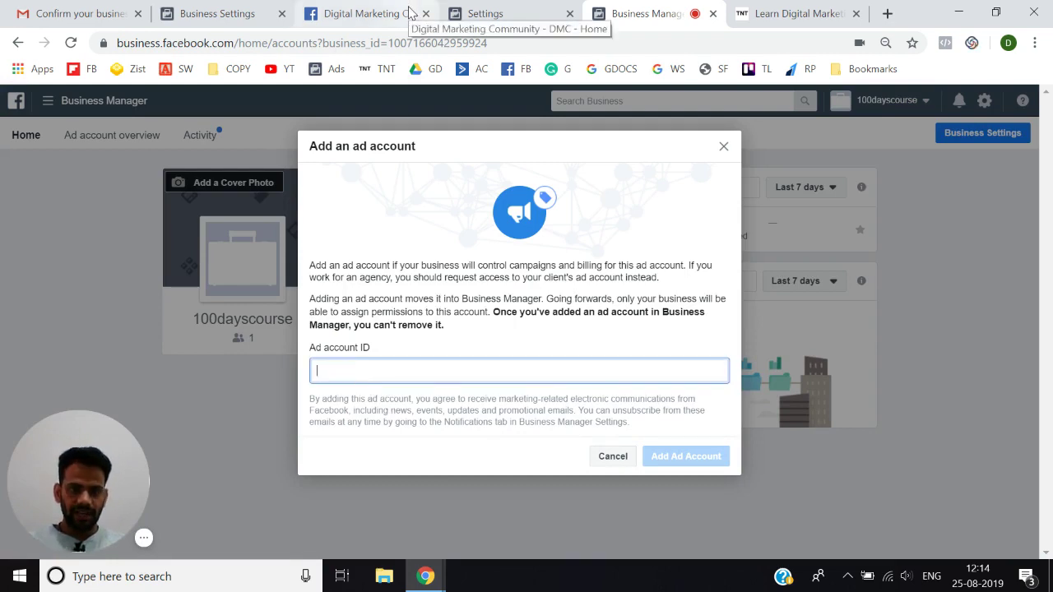
{"action": "left_click", "coordinate": [409, 13]}
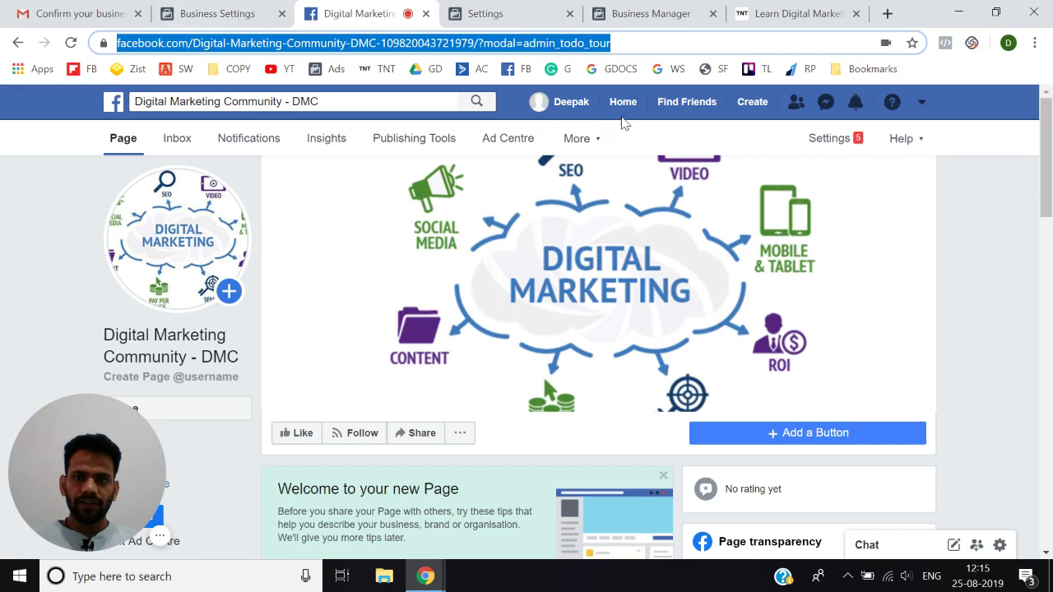
{"action": "left_click", "coordinate": [752, 101]}
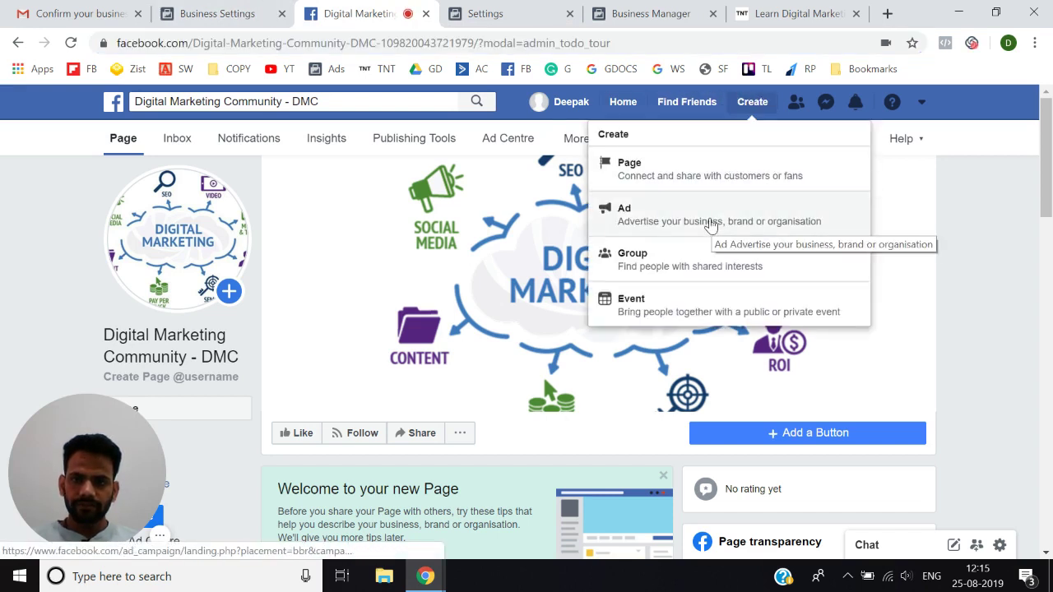
{"action": "left_click", "coordinate": [613, 112]}
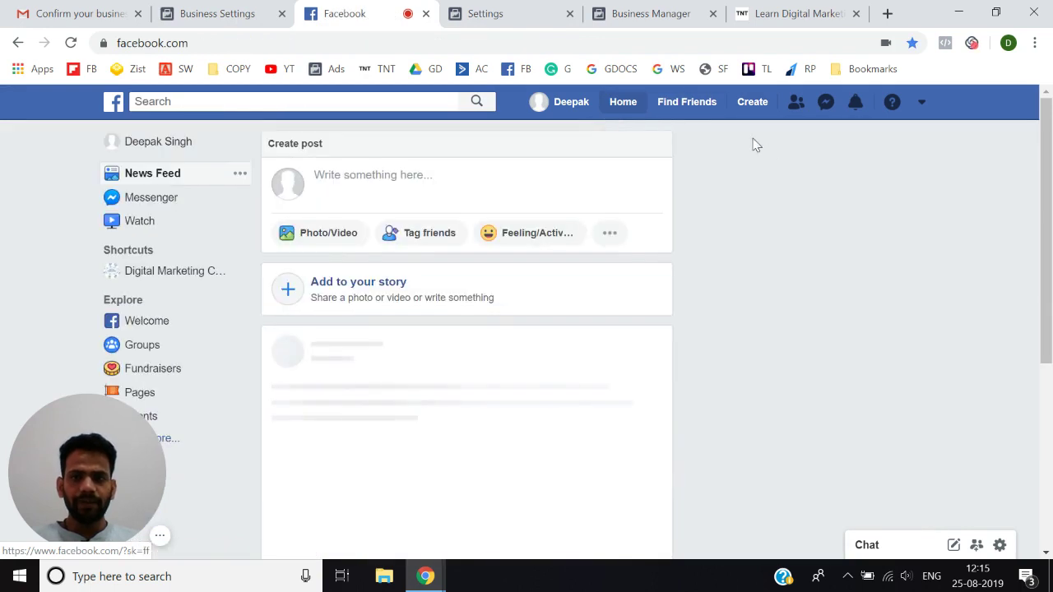
{"action": "left_click", "coordinate": [922, 103]}
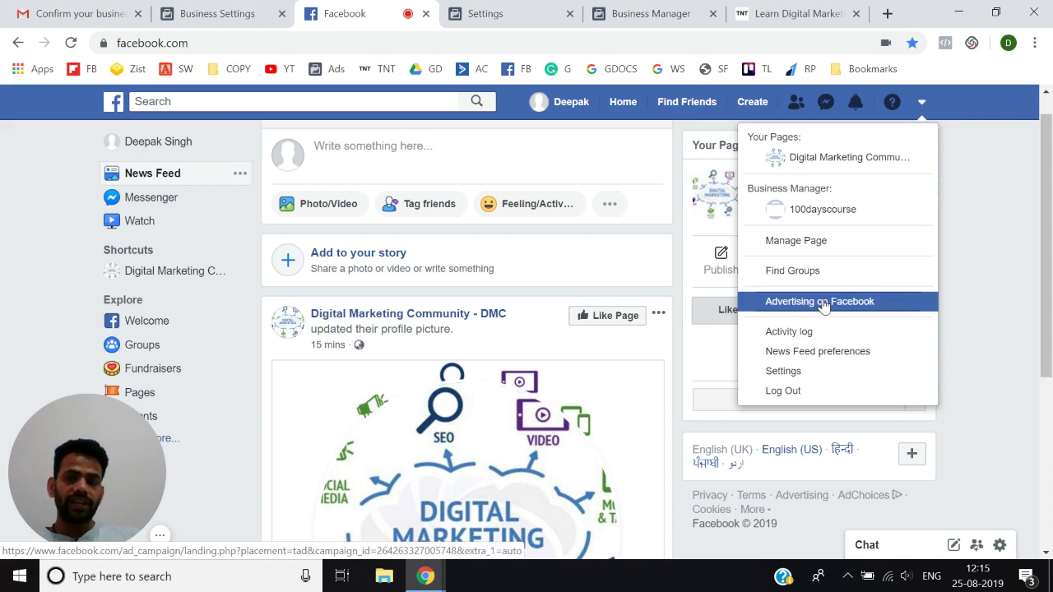
{"action": "left_click", "coordinate": [753, 110]}
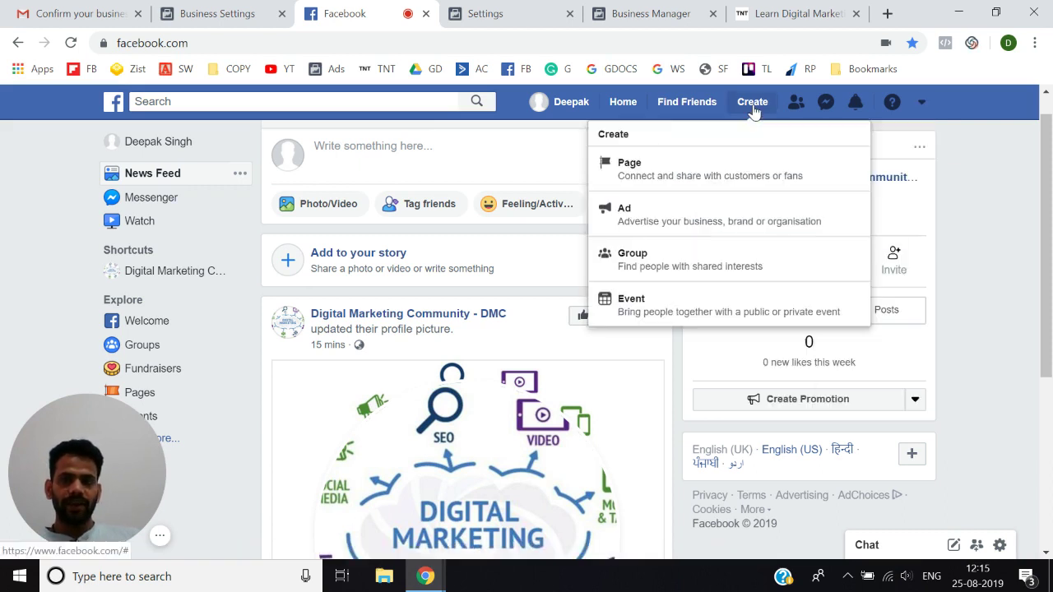
{"action": "left_click", "coordinate": [657, 235]}
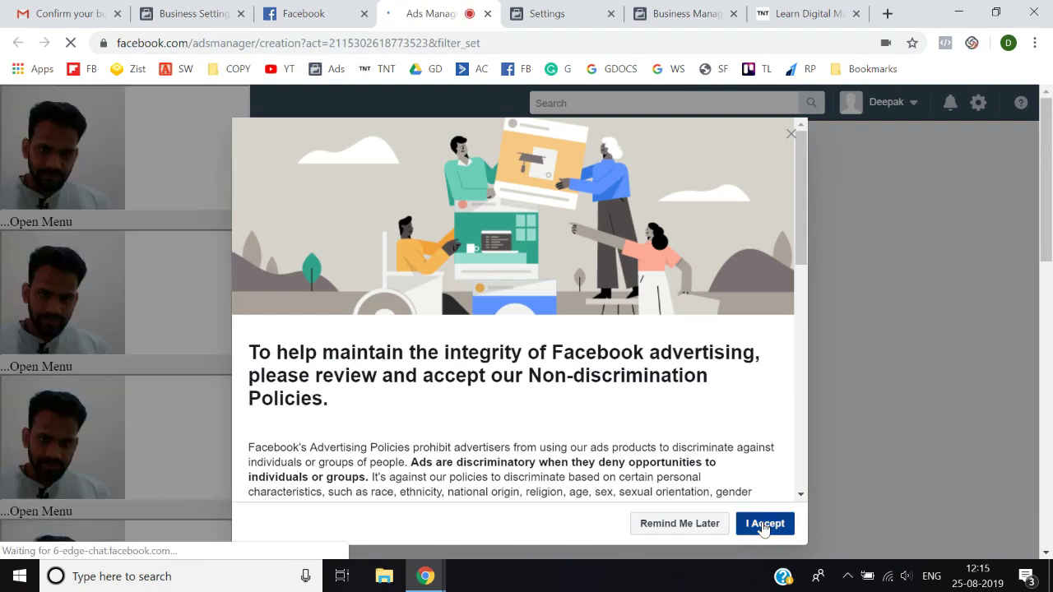
Step: Accept the Non-discrimination Policies, dismiss the confirmation dialogs, and show the ad account list with account numbers
{"action": "left_click", "coordinate": [763, 528]}
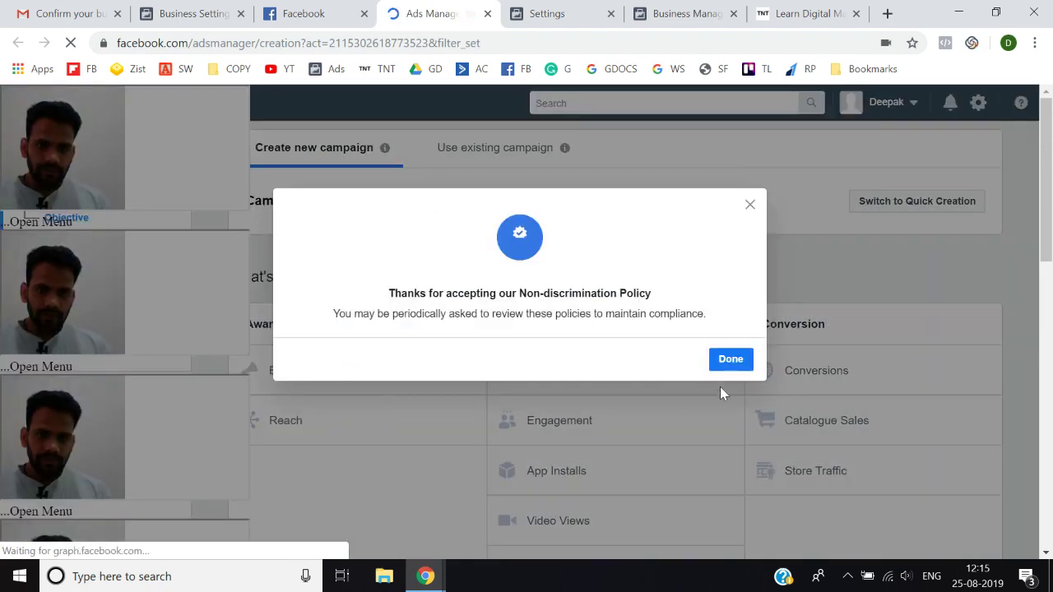
{"action": "left_click", "coordinate": [730, 359]}
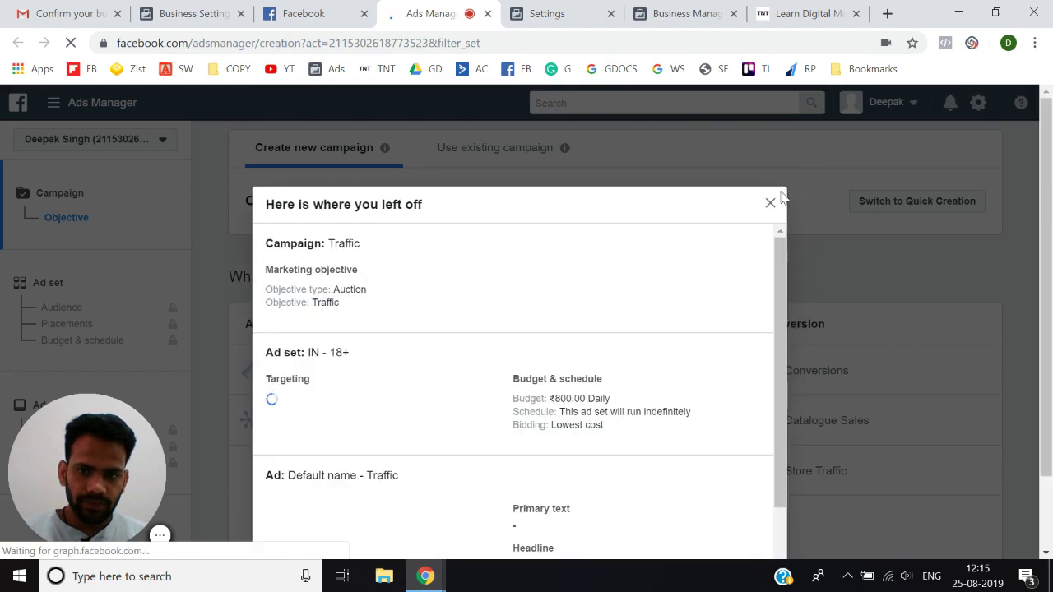
{"action": "left_click", "coordinate": [768, 204]}
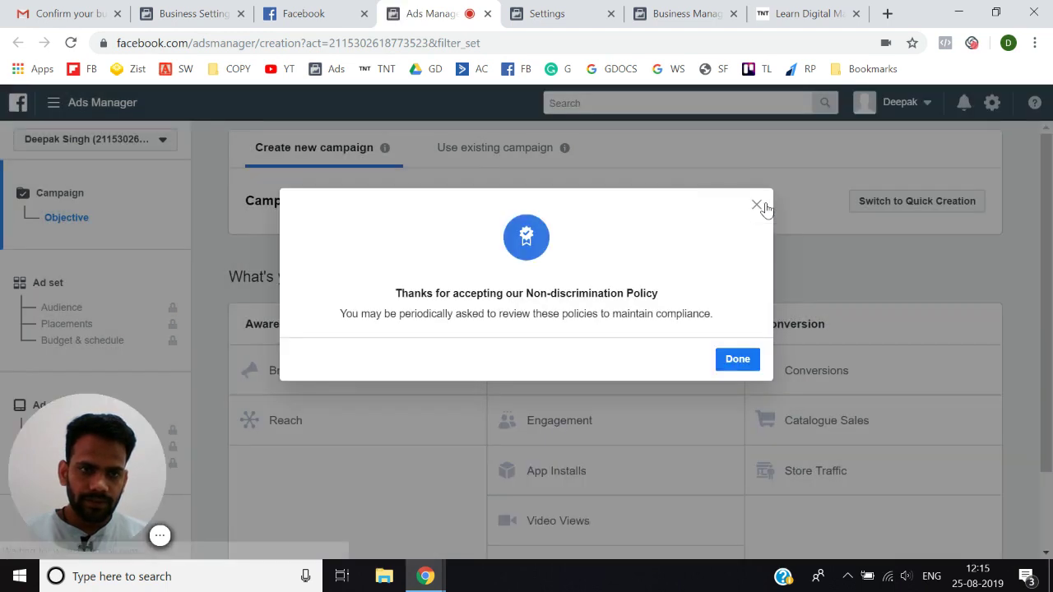
{"action": "left_click", "coordinate": [732, 358]}
{"action": "left_click", "coordinate": [129, 147]}
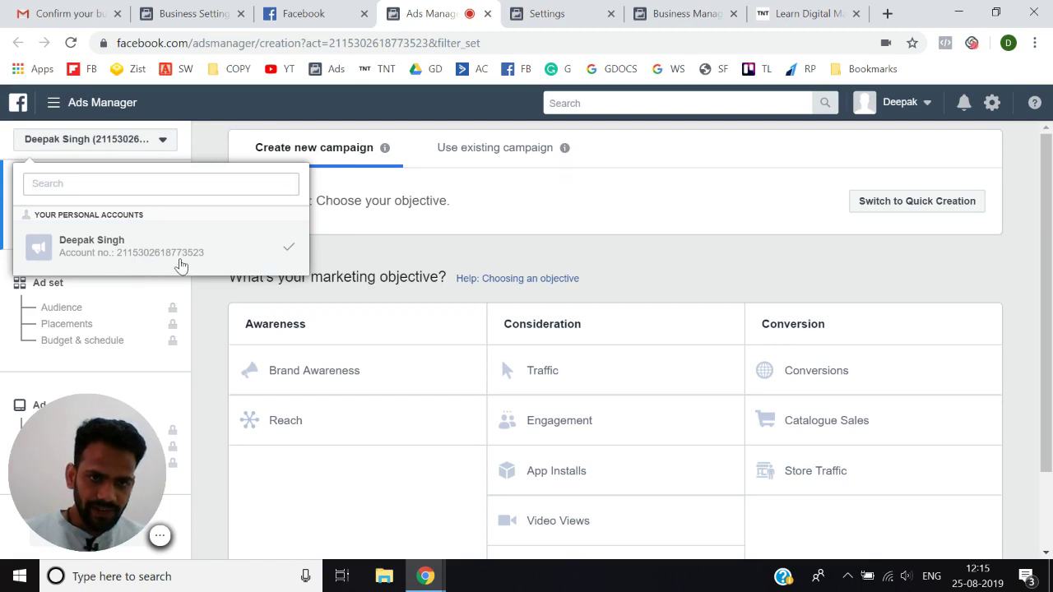
Step: Copy the personal ad account number from the Ads Manager page address
{"action": "left_click", "coordinate": [207, 304]}
{"action": "left_click_drag", "start_coordinate": [333, 45], "coordinate": [428, 49]}
{"action": "key", "text": "ctrl+c"}
{"action": "key", "text": "ctrl+f"}
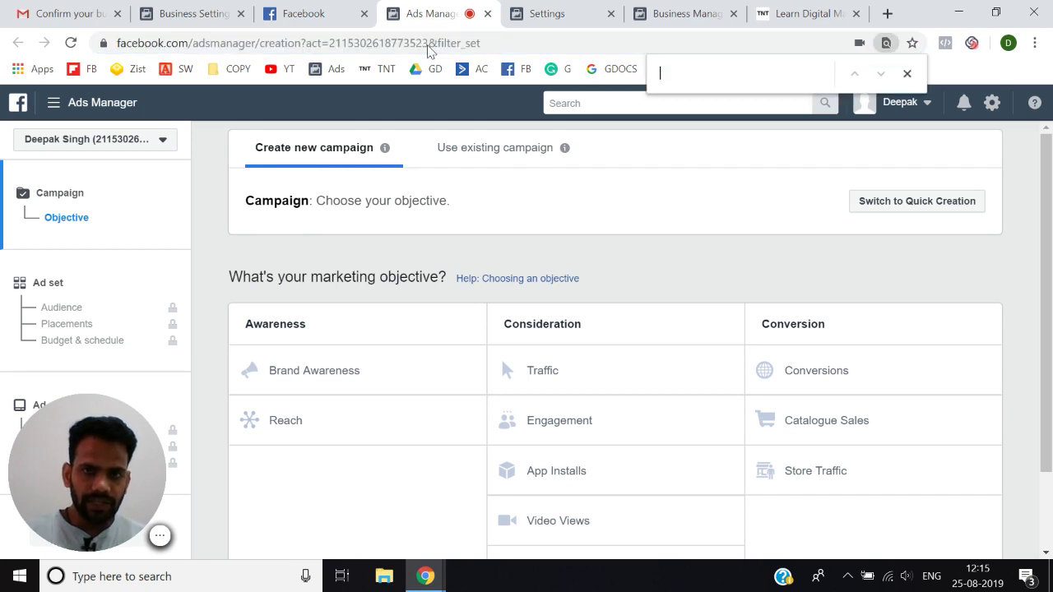
{"action": "key", "text": "Escape"}
Step: Paste the account number into Business Manager's Ad account ID field and submit it
{"action": "left_click", "coordinate": [686, 14]}
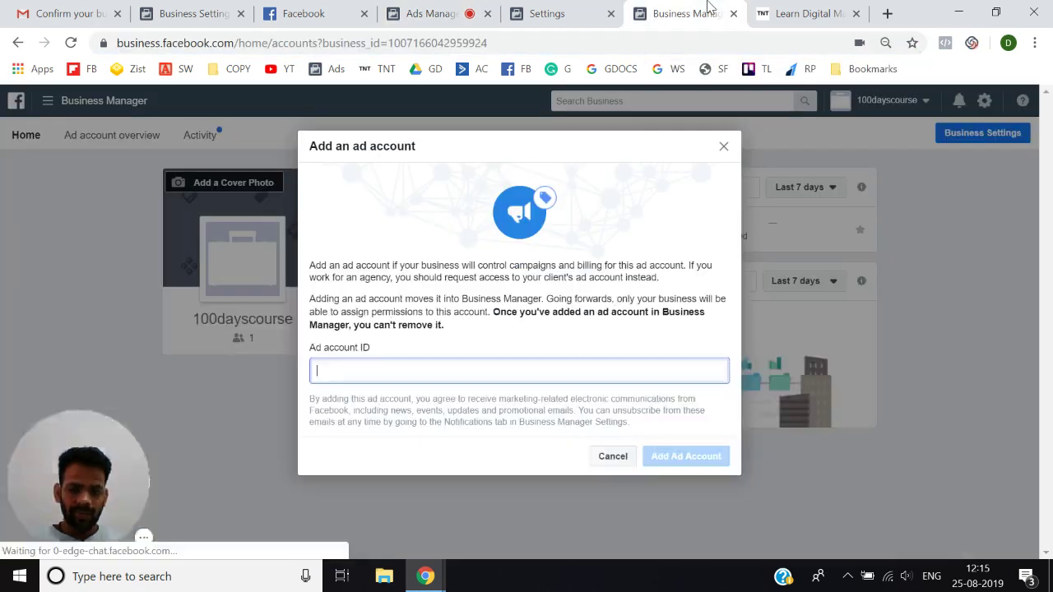
{"action": "key", "text": "ctrl+v"}
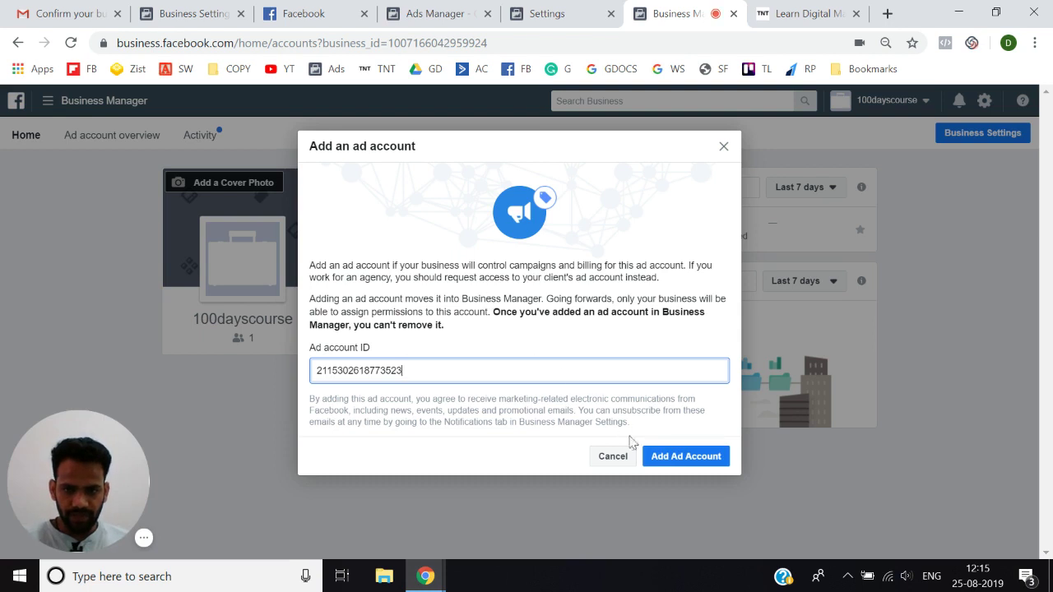
{"action": "left_click", "coordinate": [675, 457]}
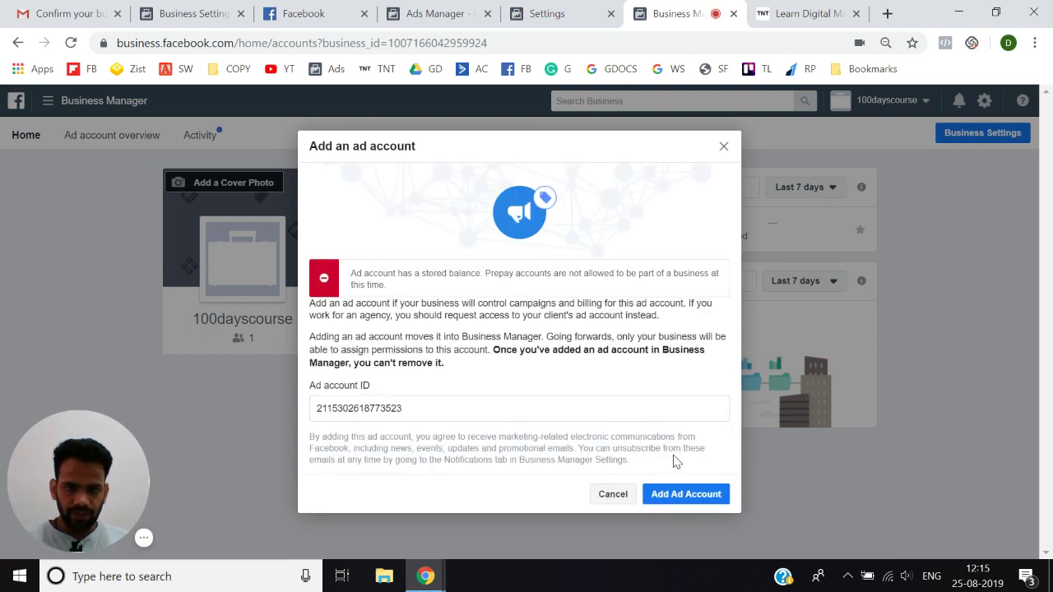
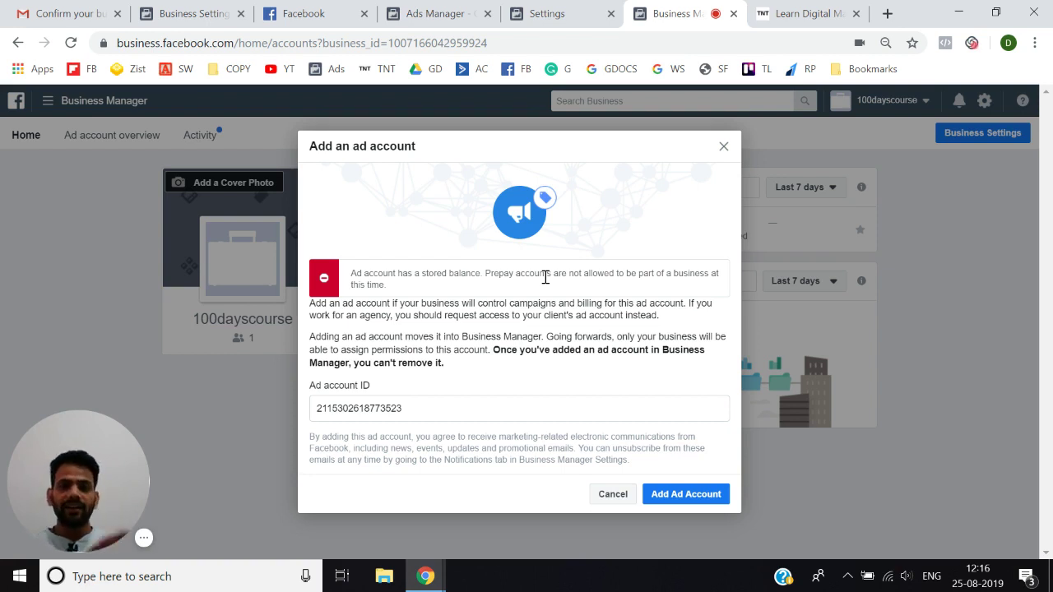
Step: Close the 'Add an ad account' dialog after the prepay-account error
{"action": "left_click", "coordinate": [724, 151]}
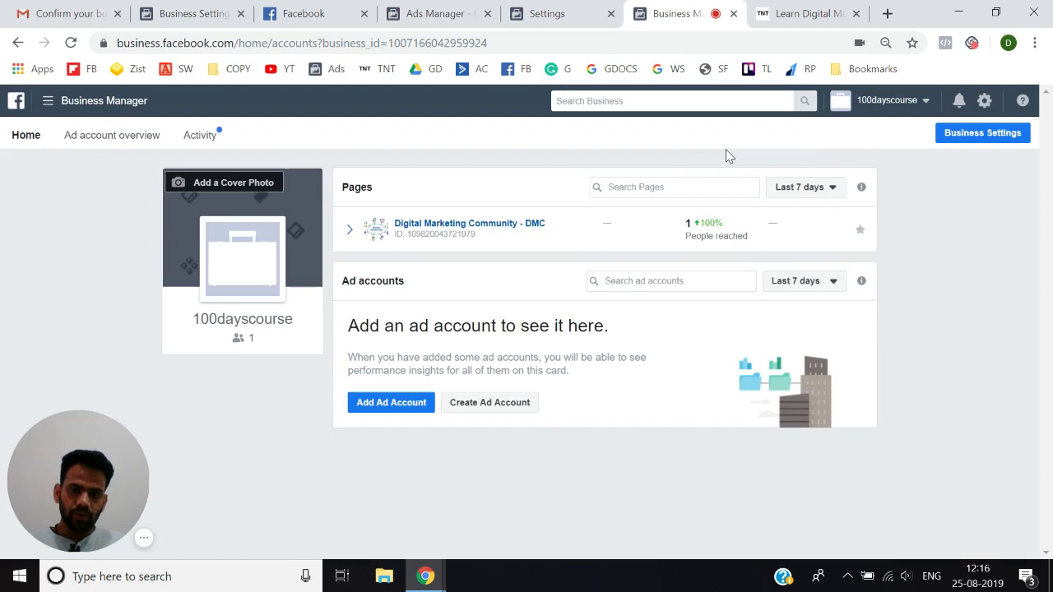
Step: Create a '100 Days Course' ad account, named with the owner's name, using Asia/Colombo time and INR currency
{"action": "left_click", "coordinate": [482, 403]}
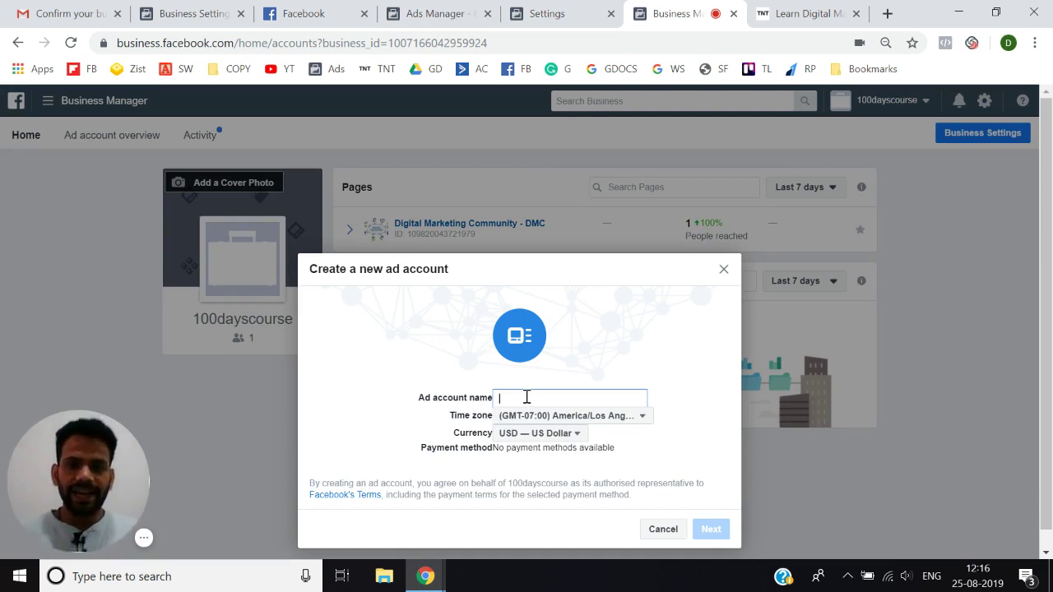
{"action": "type", "text": "100"}
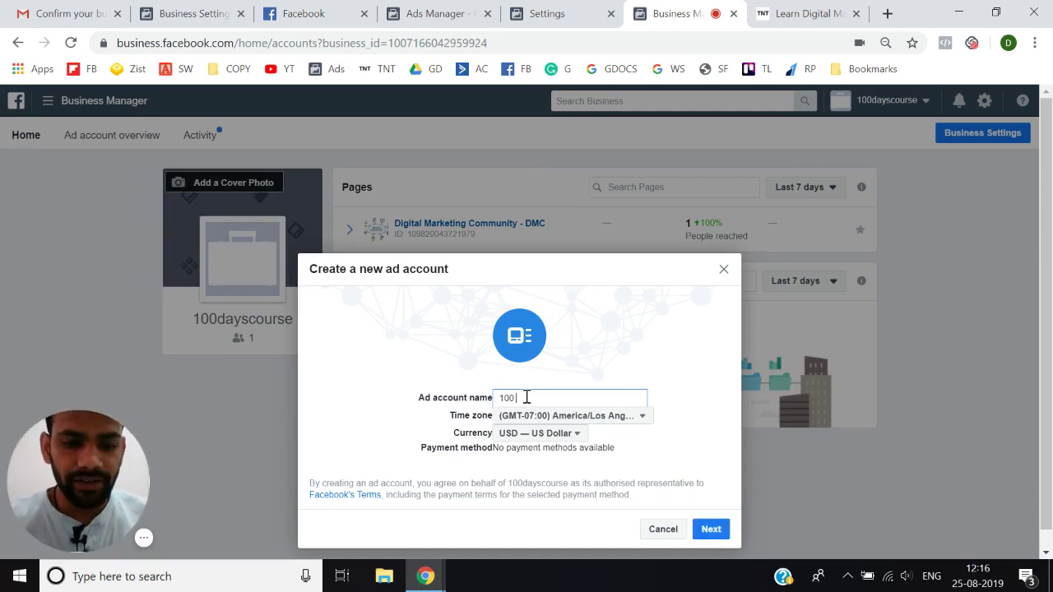
{"action": "type", "text": " Days Cou"}
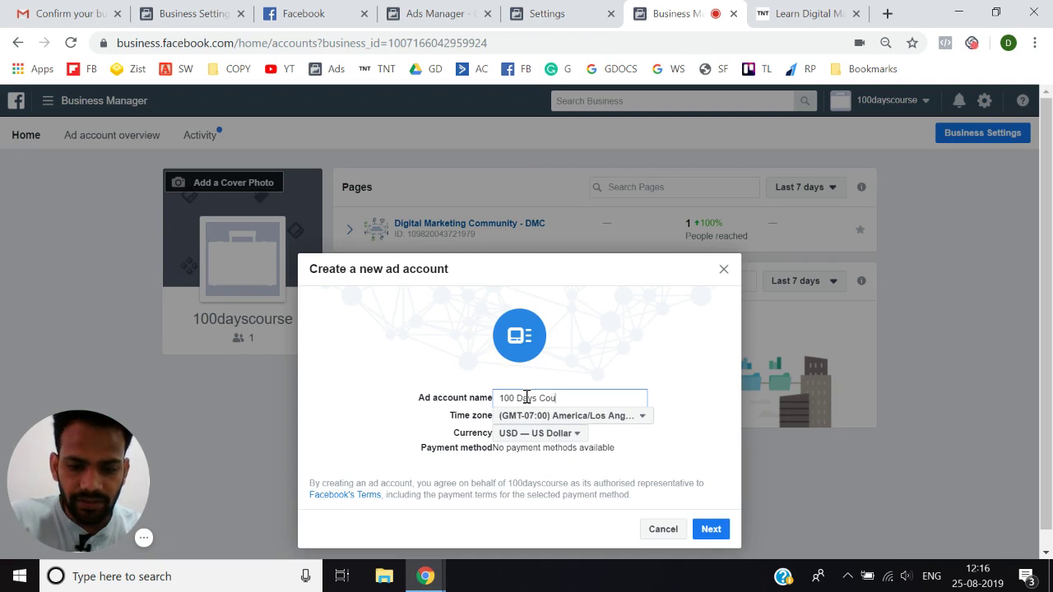
{"action": "type", "text": "rse by deepak"}
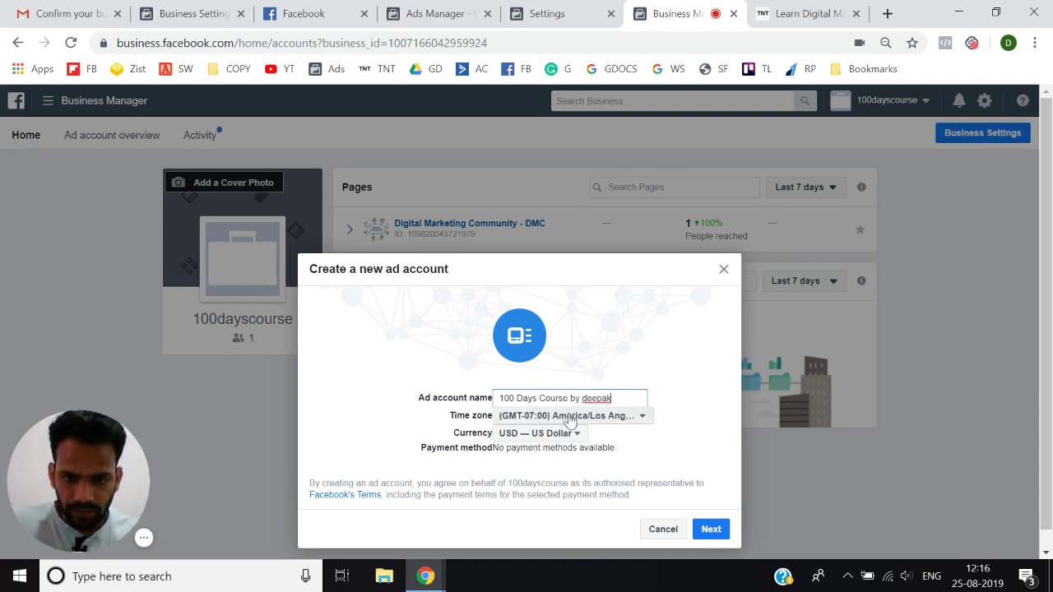
{"action": "left_click", "coordinate": [572, 420]}
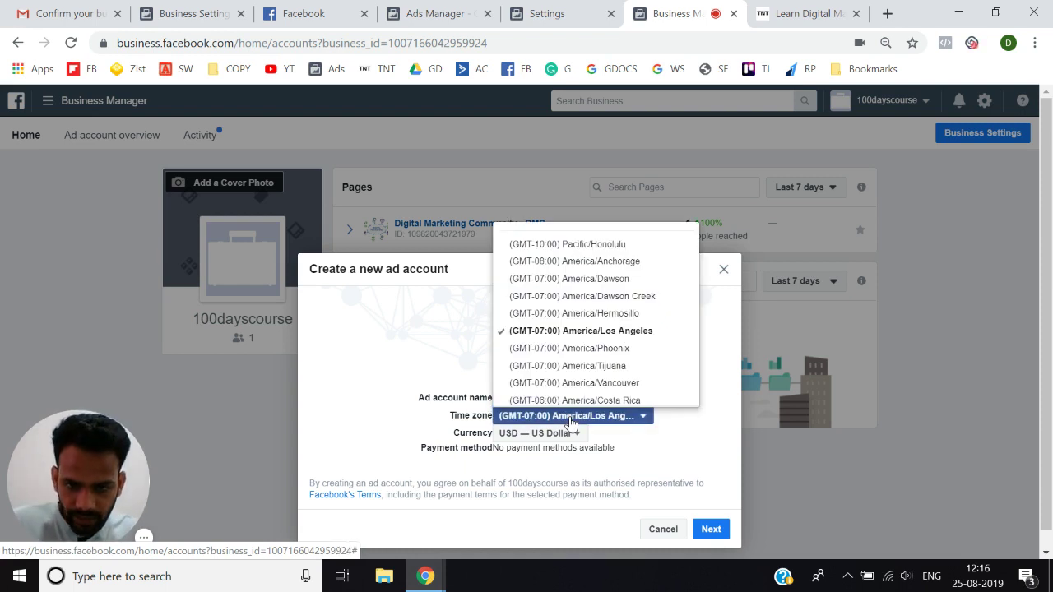
{"action": "scroll", "coordinate": [592, 383], "scroll_direction": "down", "scroll_amount": 5}
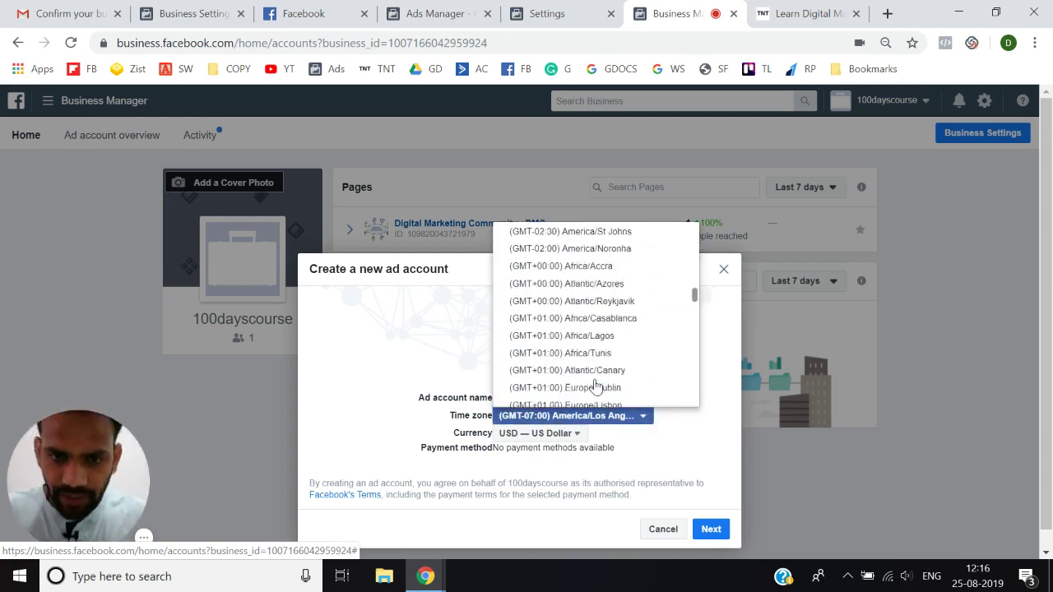
{"action": "scroll", "coordinate": [595, 386], "scroll_direction": "down", "scroll_amount": 8}
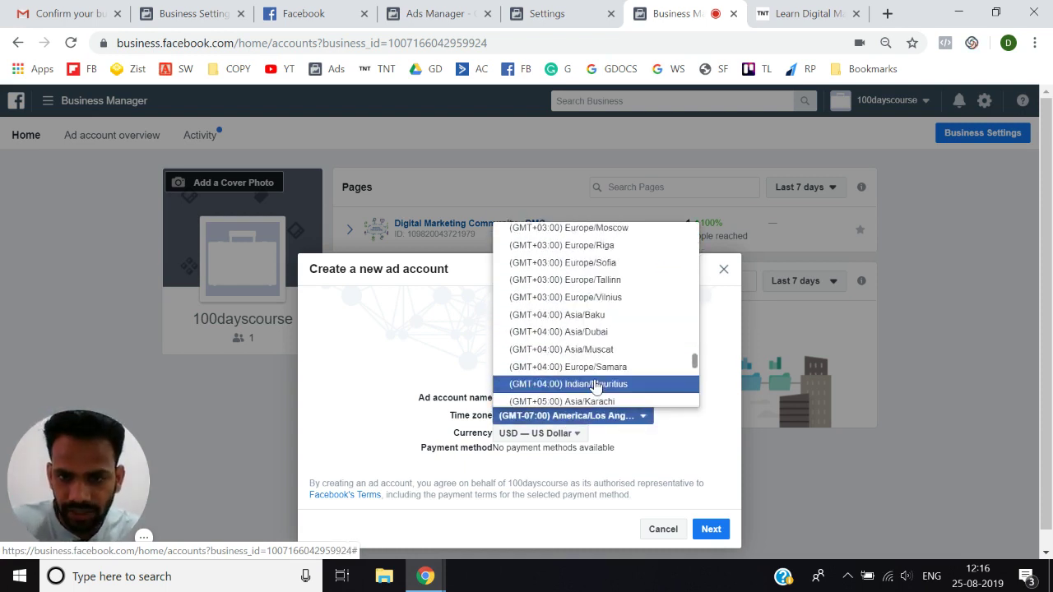
{"action": "scroll", "coordinate": [595, 386], "scroll_direction": "down", "scroll_amount": 3}
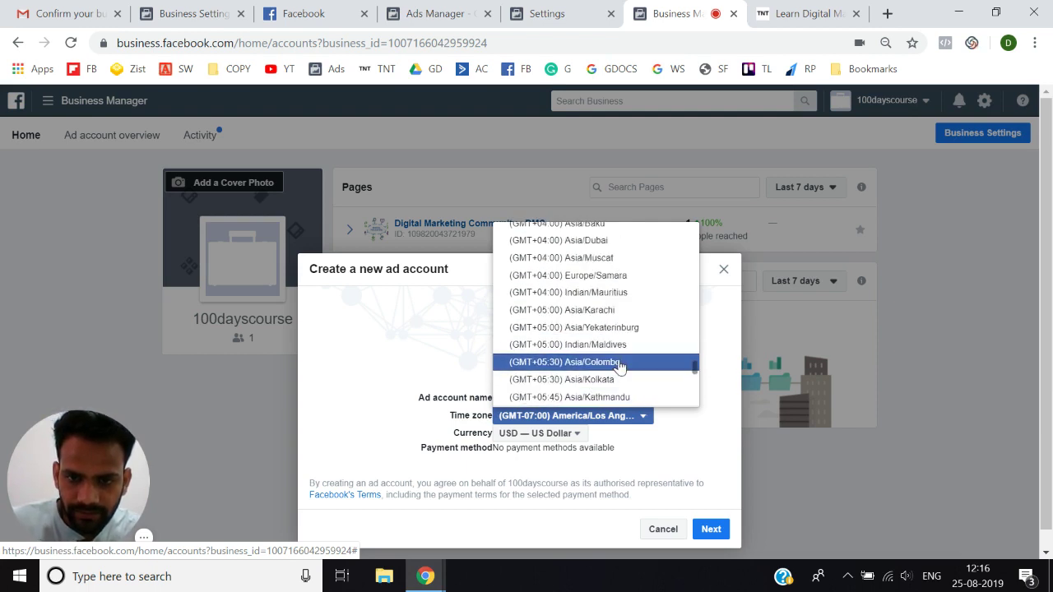
{"action": "left_click", "coordinate": [619, 362]}
{"action": "left_click", "coordinate": [566, 433]}
{"action": "type", "text": "in"}
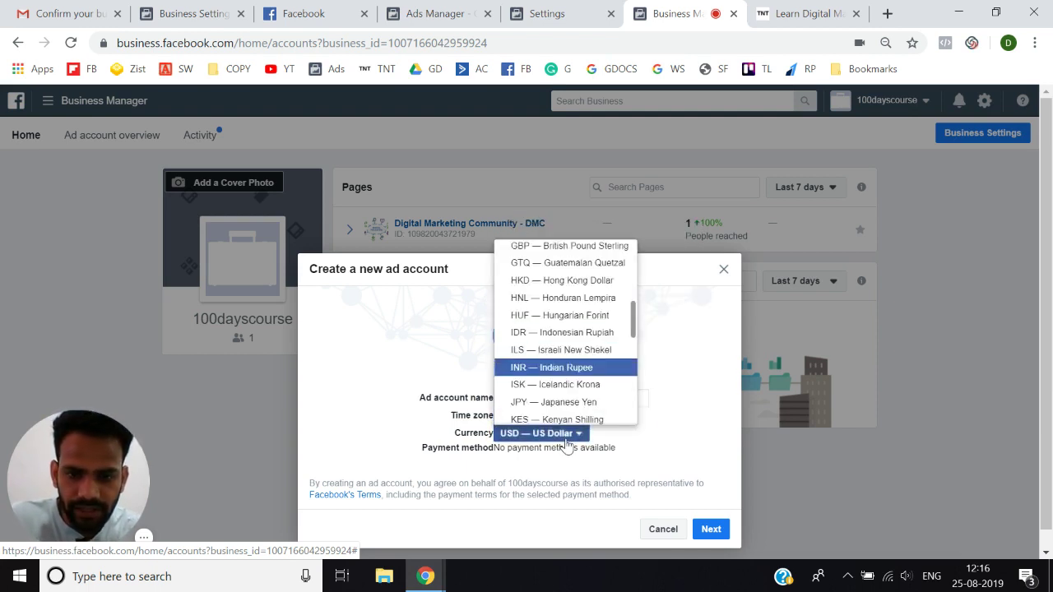
{"action": "key", "text": "Return"}
{"action": "left_click", "coordinate": [705, 528]}
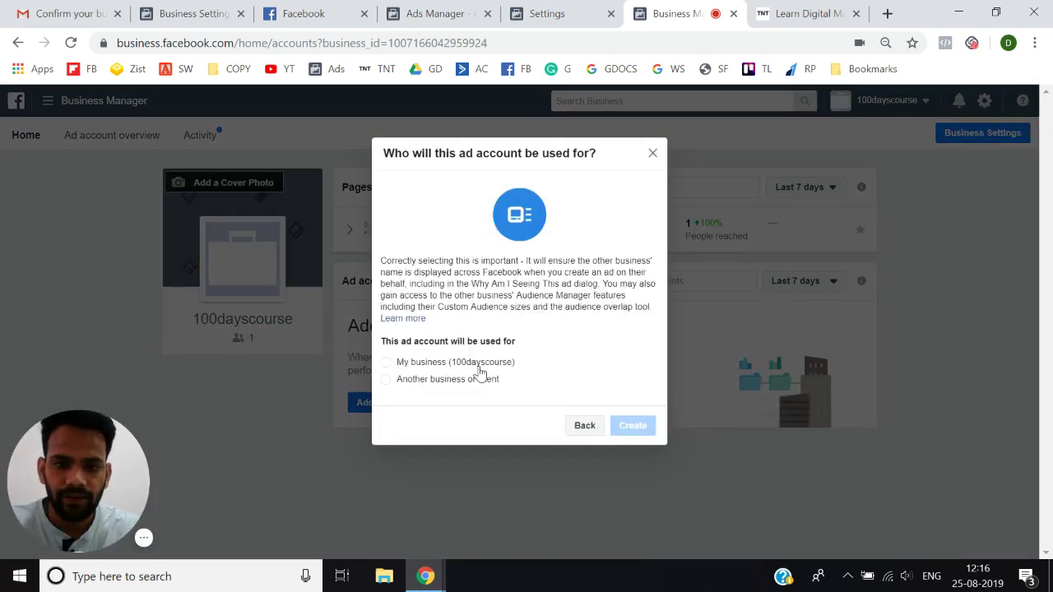
Step: Create the account for My business, giving the team member Manage campaigns and Manage ad account permissions
{"action": "left_click", "coordinate": [473, 367]}
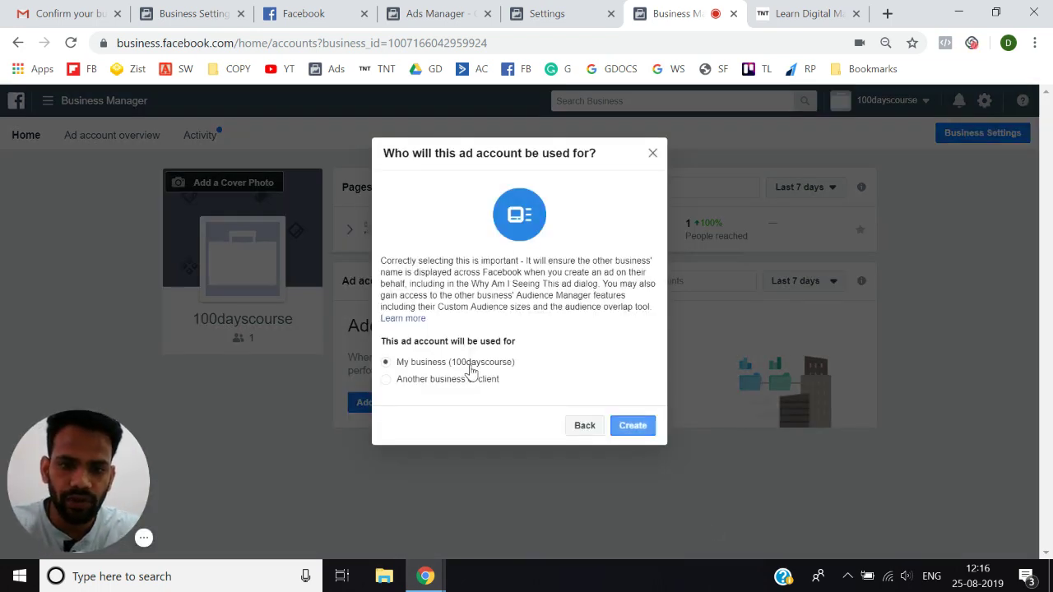
{"action": "left_click", "coordinate": [625, 436]}
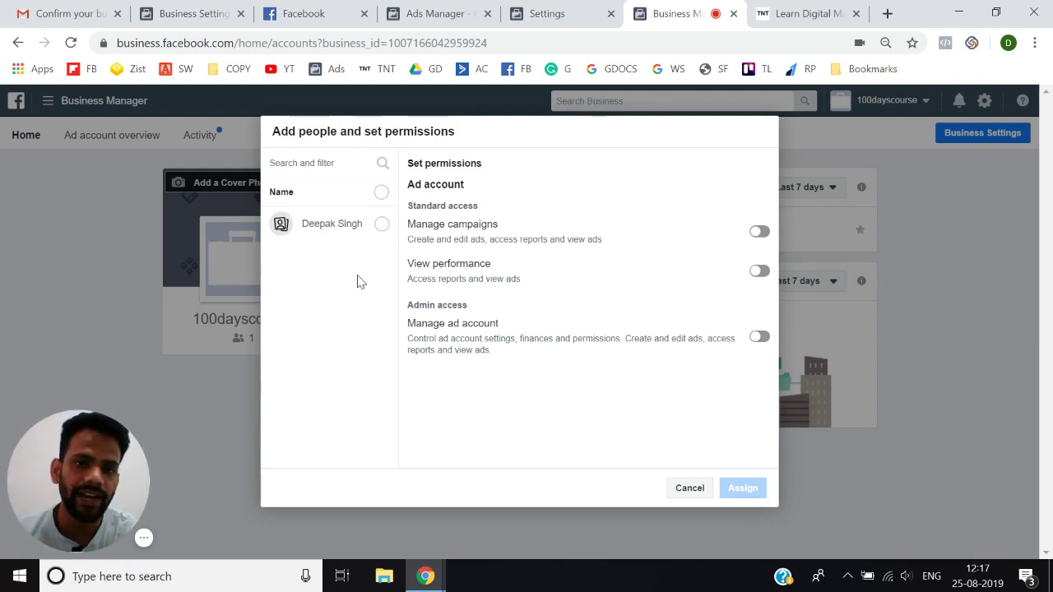
{"action": "left_click", "coordinate": [381, 225]}
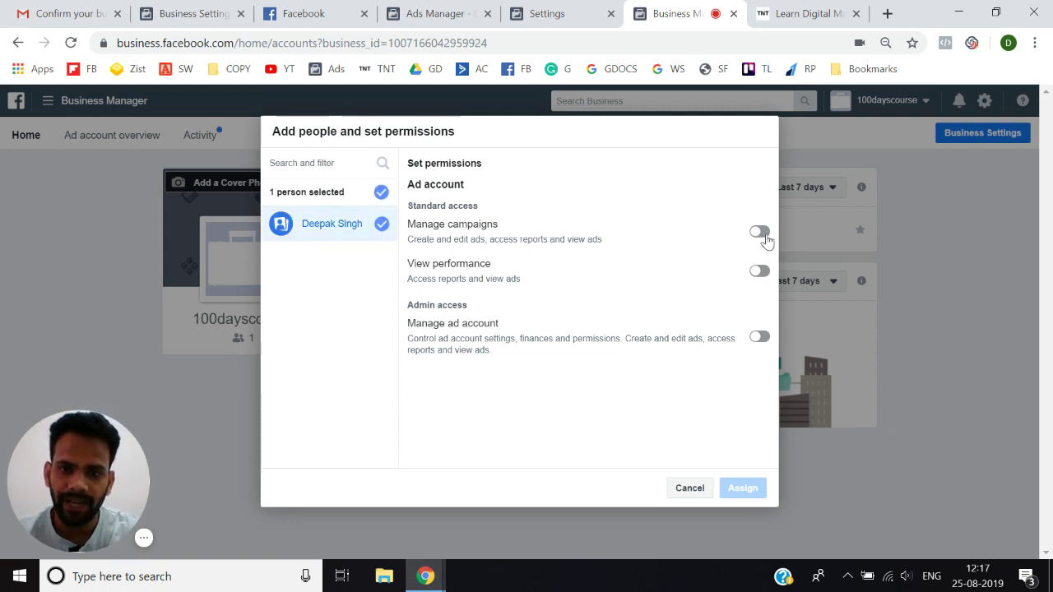
{"action": "left_click", "coordinate": [761, 234]}
{"action": "left_click", "coordinate": [761, 339]}
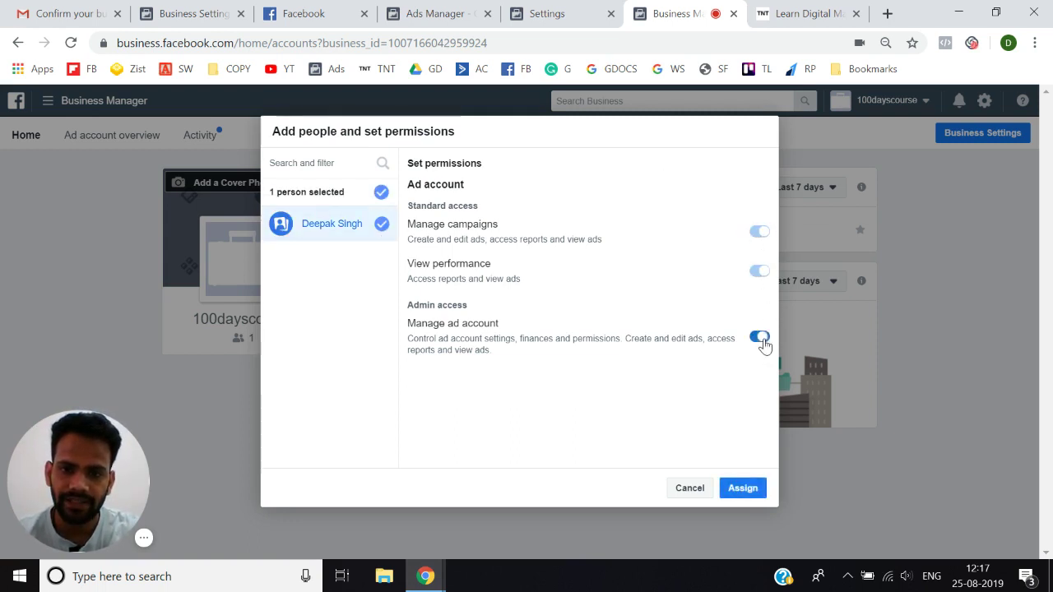
{"action": "left_click", "coordinate": [749, 492]}
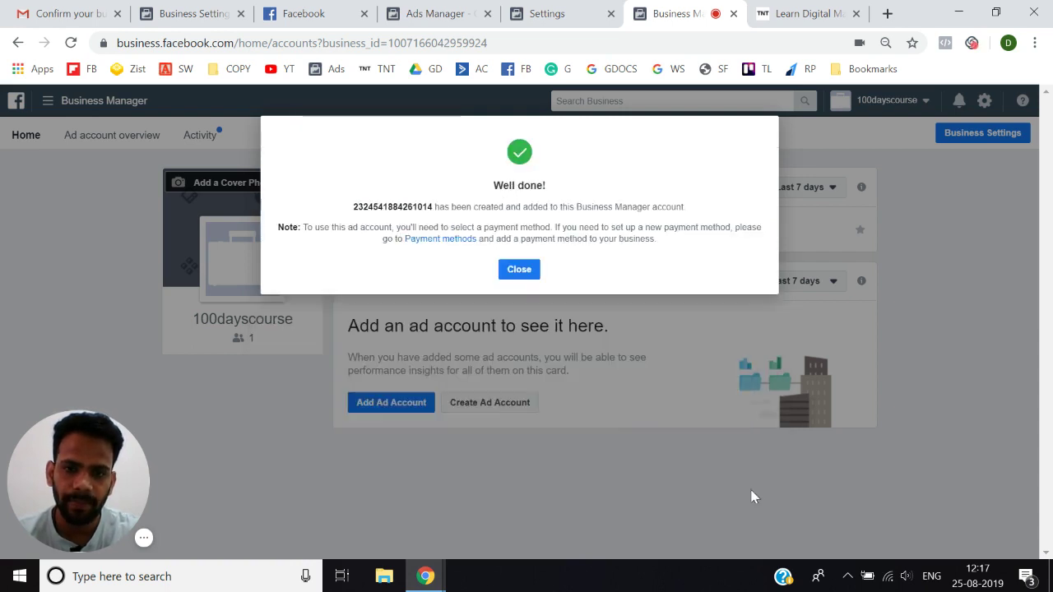
{"action": "left_click", "coordinate": [524, 271]}
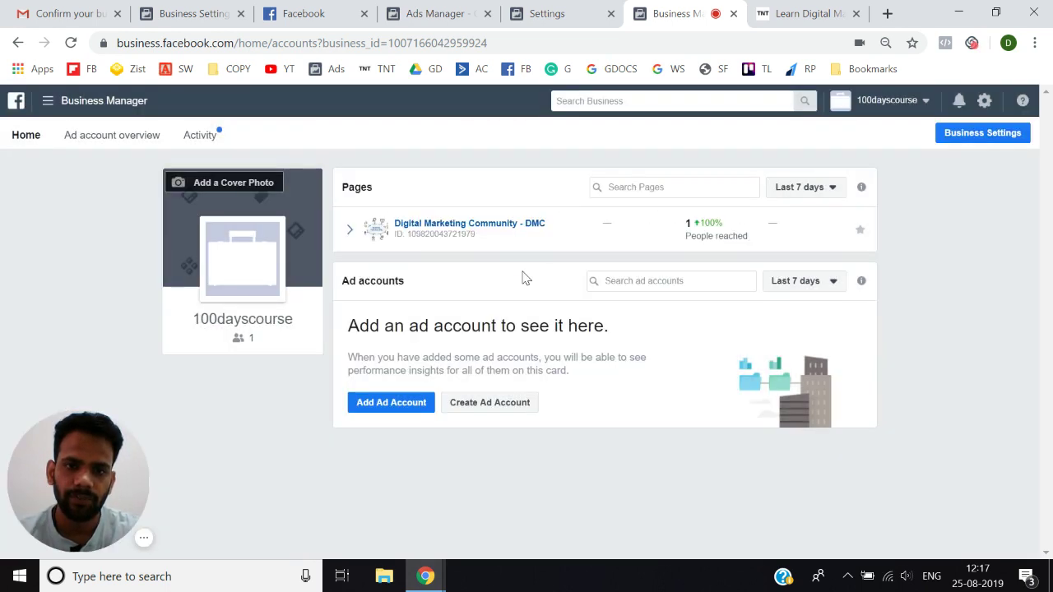
Step: Reload the home page to show the new ad account, then open Business Settings
{"action": "left_click", "coordinate": [70, 43]}
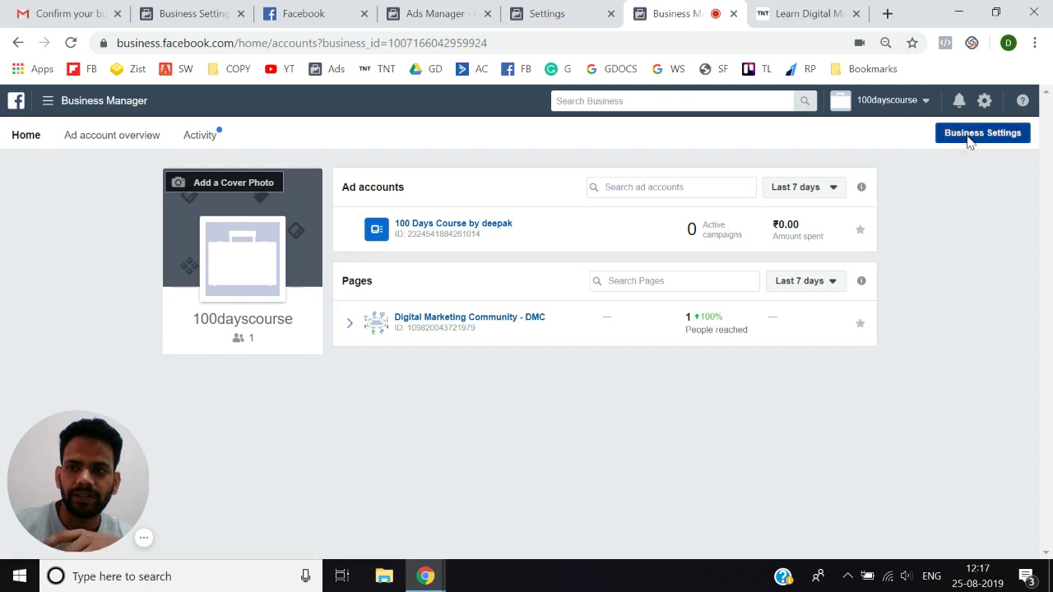
{"action": "left_click", "coordinate": [971, 138]}
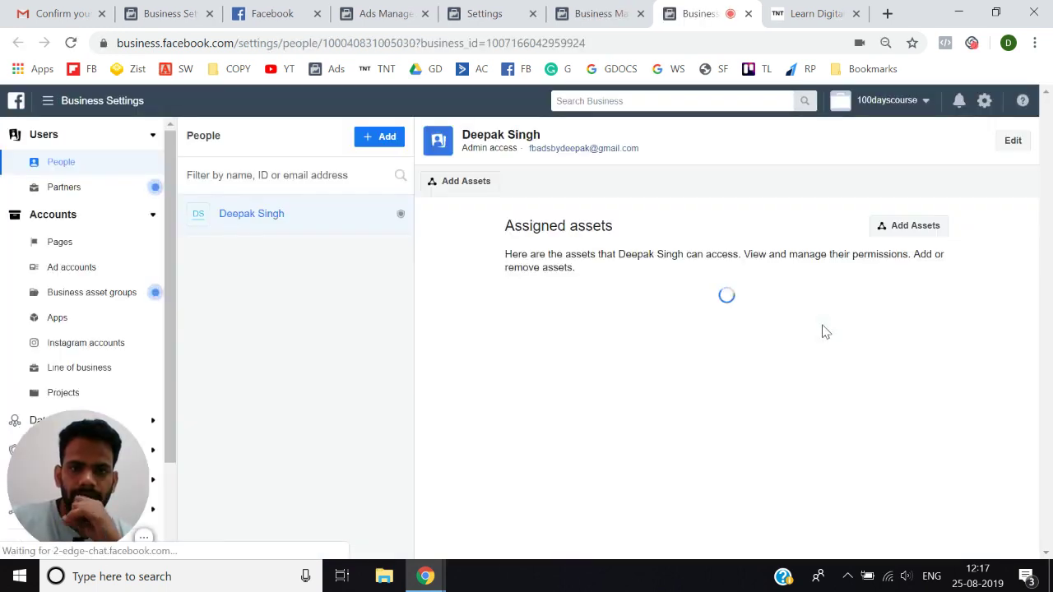
Step: Start inviting a person by the invitee's e-mail address, leaving admin access off
{"action": "left_click", "coordinate": [375, 138]}
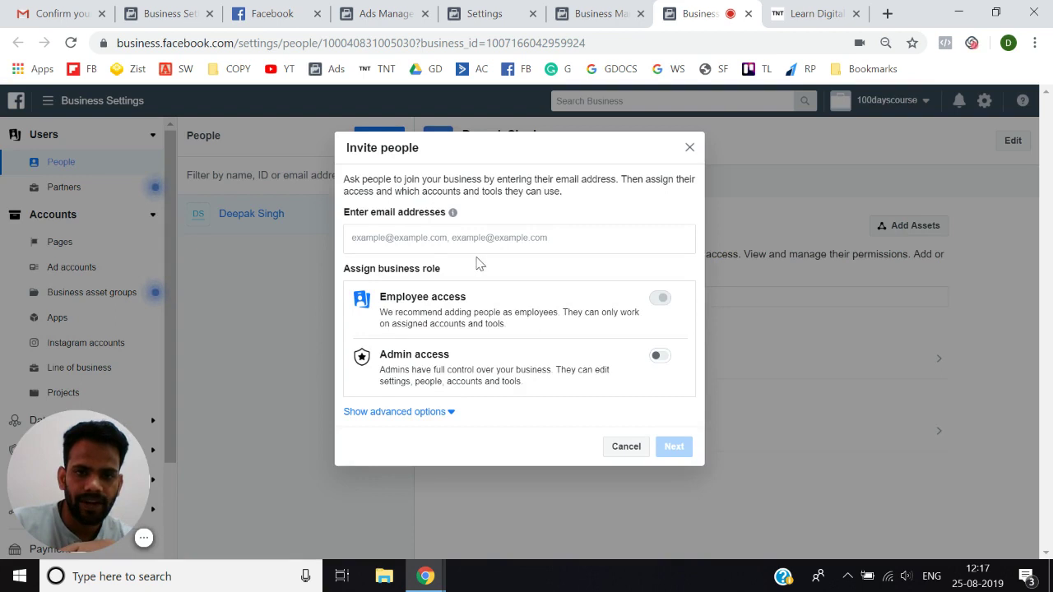
{"action": "left_click", "coordinate": [452, 242]}
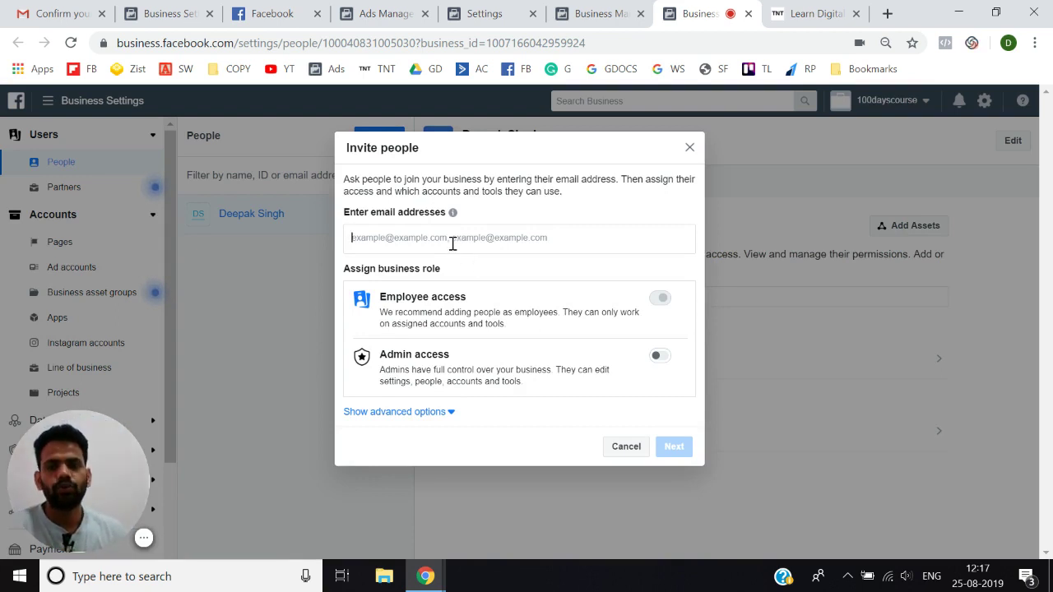
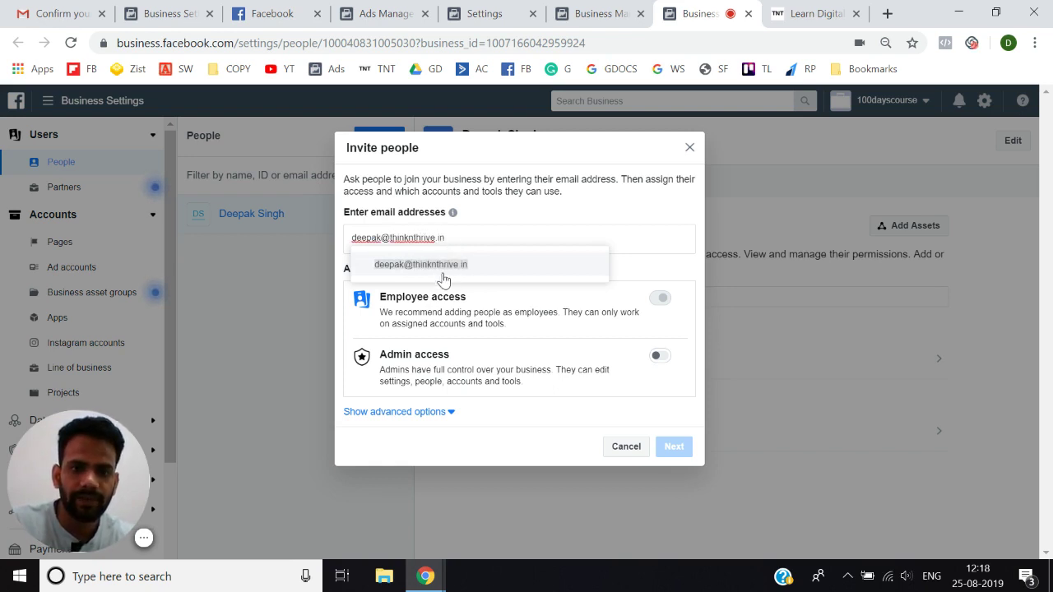
{"action": "left_click", "coordinate": [441, 267]}
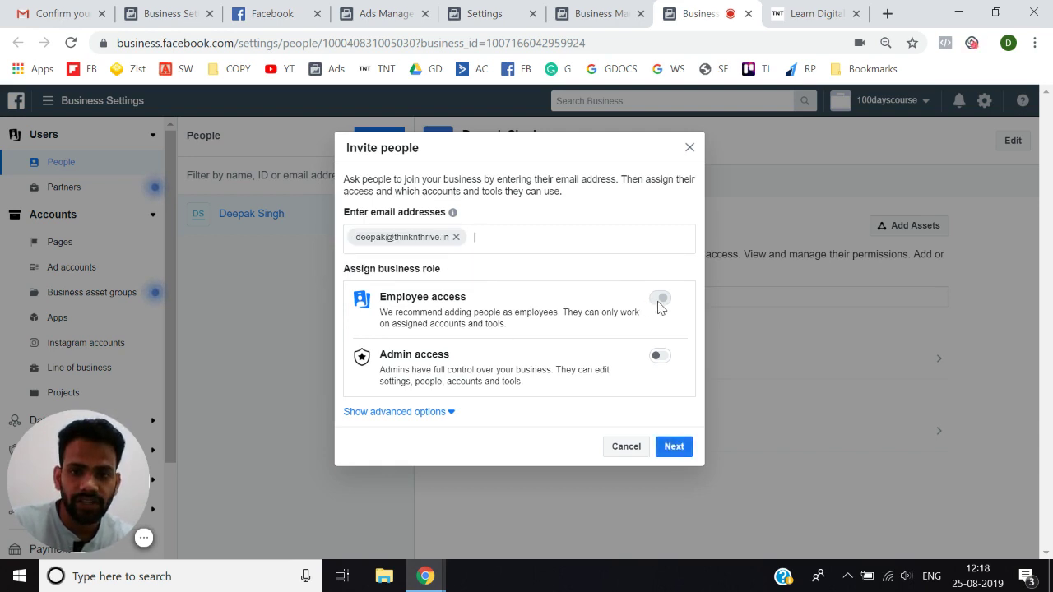
{"action": "left_click", "coordinate": [660, 357]}
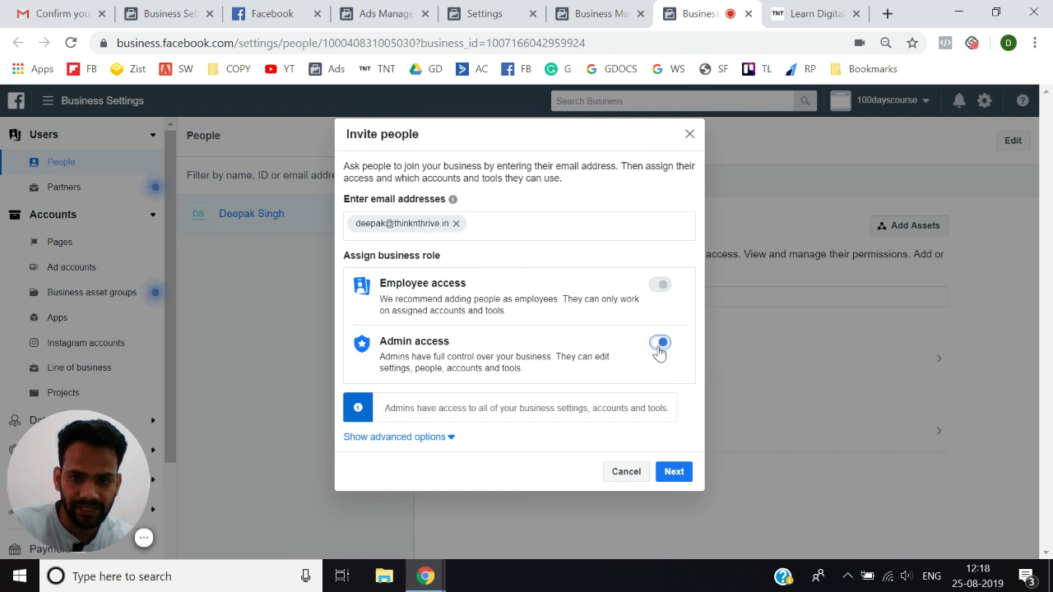
{"action": "left_click", "coordinate": [659, 344]}
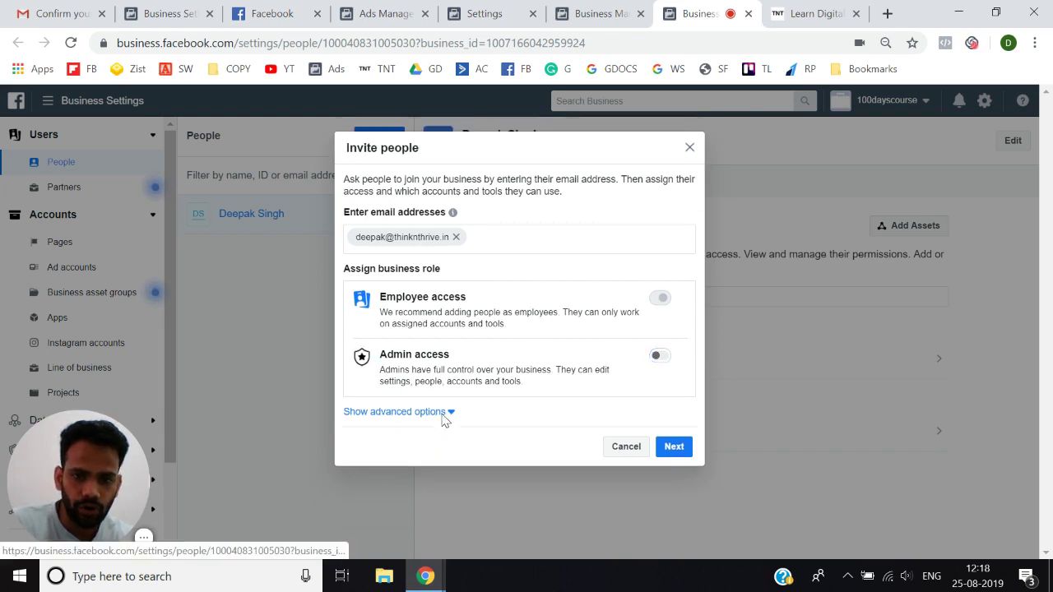
Step: Keep Employee access with Finance analyst turned off, and continue to assigning assets
{"action": "left_click", "coordinate": [443, 419]}
{"action": "scroll", "coordinate": [511, 407], "scroll_direction": "down", "scroll_amount": 1}
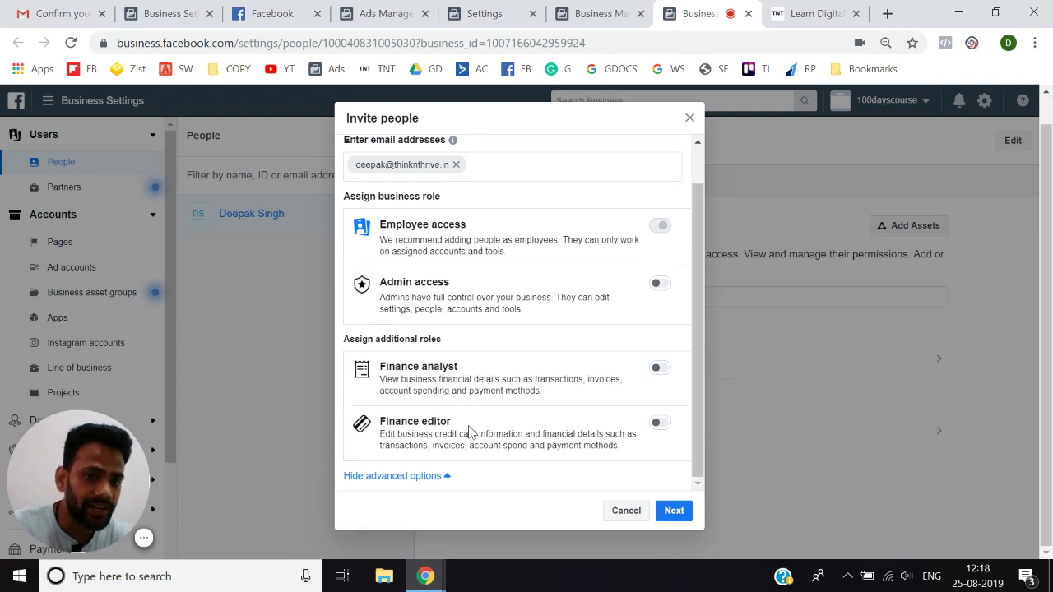
{"action": "scroll", "coordinate": [469, 431], "scroll_direction": "up", "scroll_amount": 1}
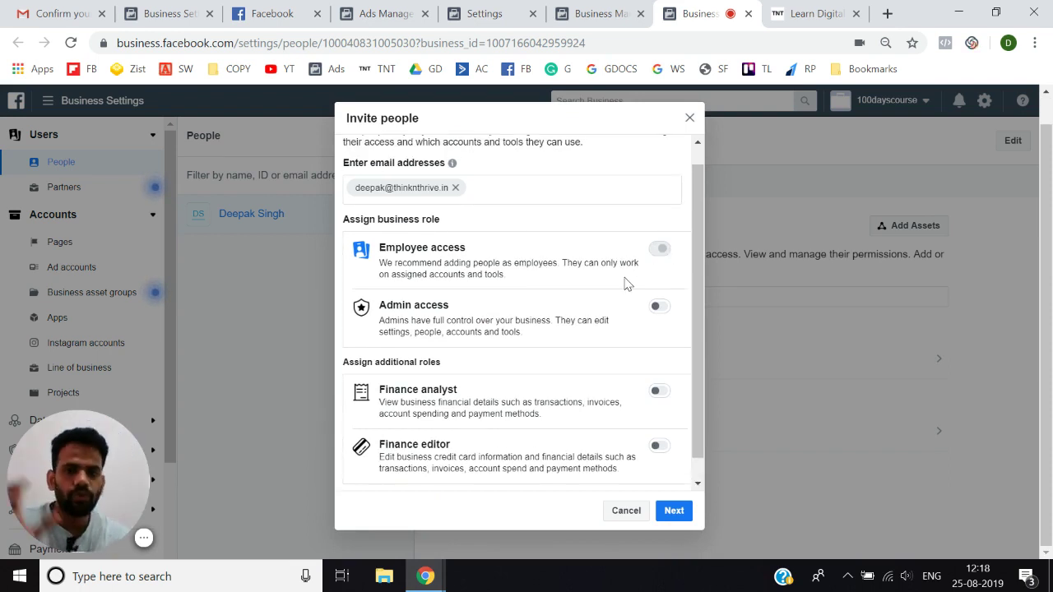
{"action": "scroll", "coordinate": [538, 432], "scroll_direction": "down", "scroll_amount": 1}
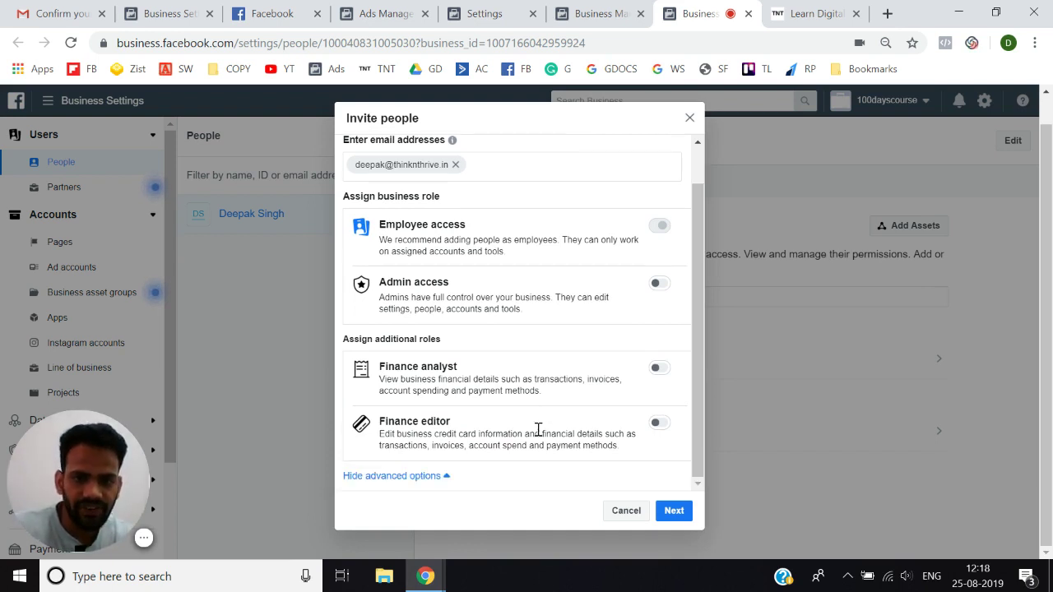
{"action": "left_click", "coordinate": [659, 369]}
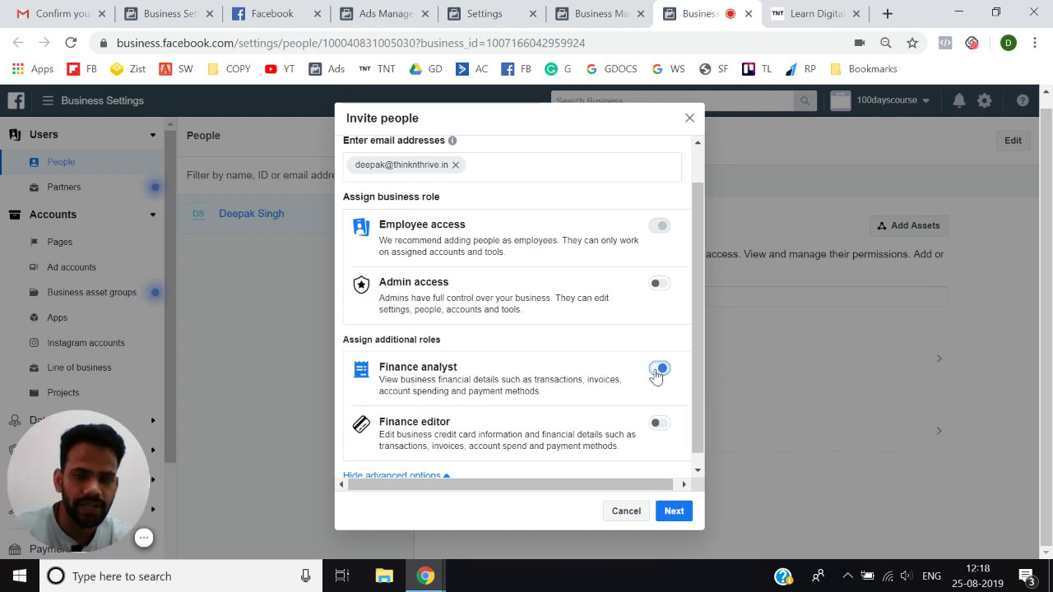
{"action": "scroll", "coordinate": [656, 374], "scroll_direction": "down", "scroll_amount": 1}
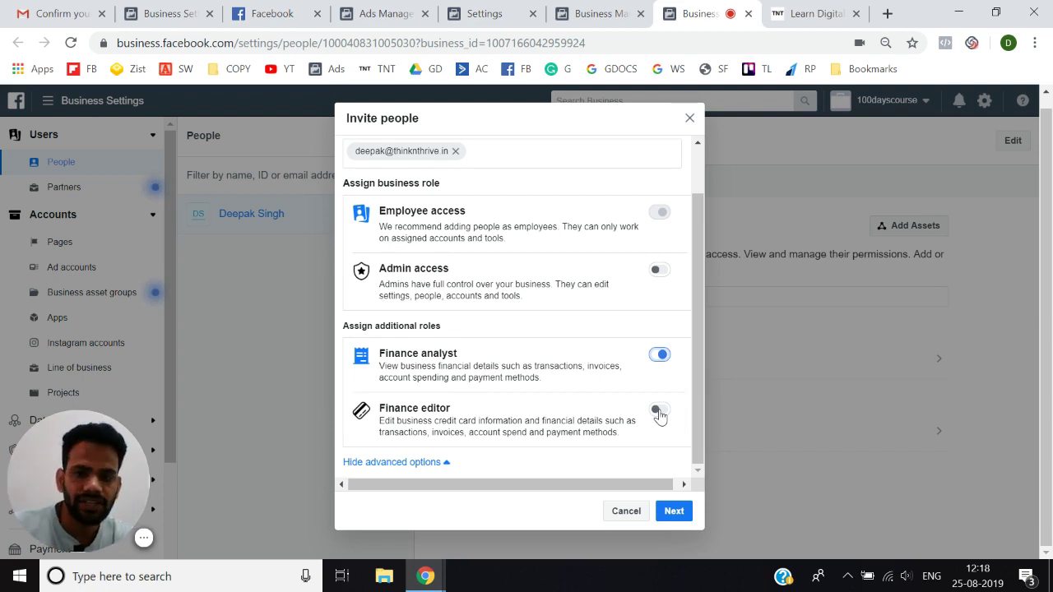
{"action": "left_click", "coordinate": [659, 355]}
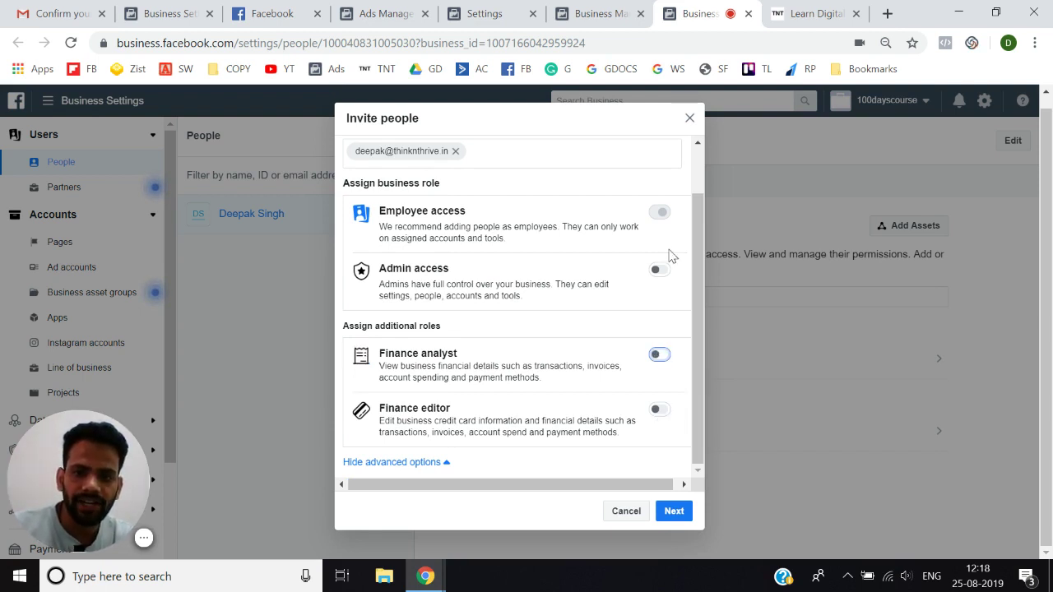
{"action": "left_click", "coordinate": [673, 511]}
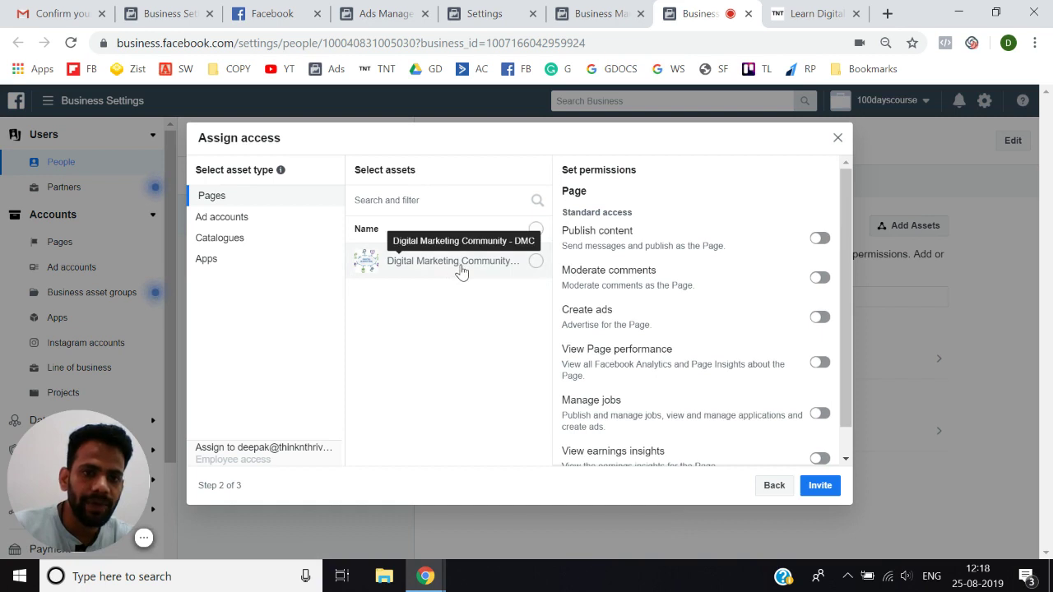
Step: Select the Digital Marketing Community Page and the 100 Days Course ad account as assets
{"action": "left_click", "coordinate": [537, 262]}
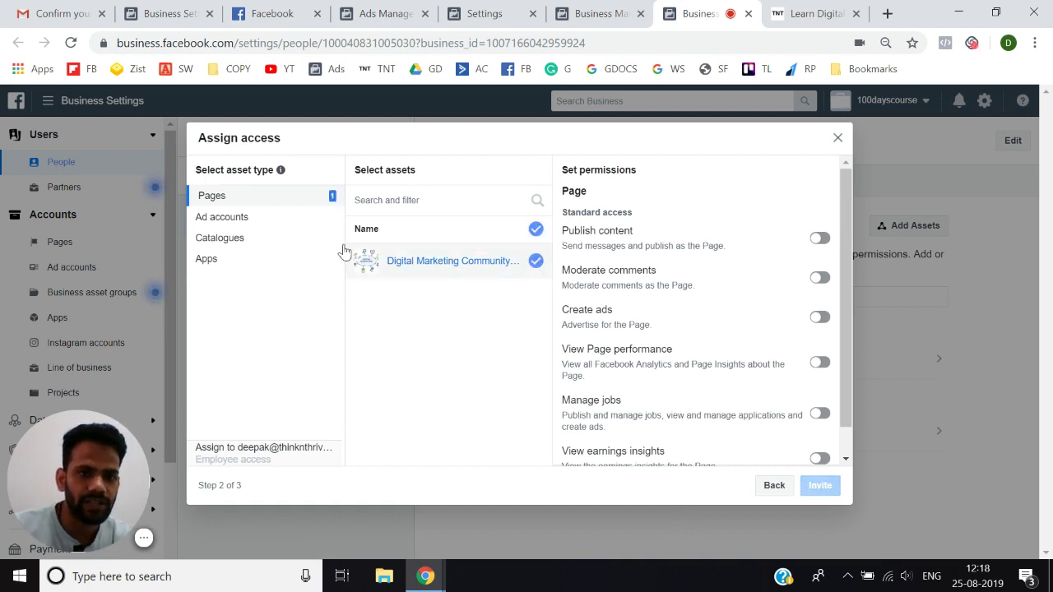
{"action": "left_click", "coordinate": [254, 224]}
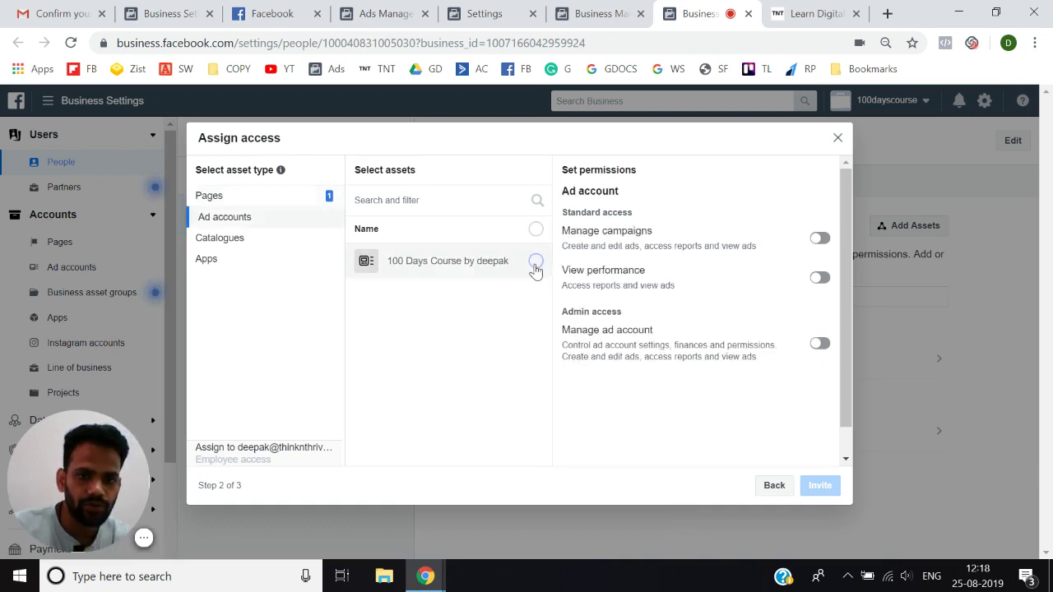
{"action": "left_click", "coordinate": [534, 261]}
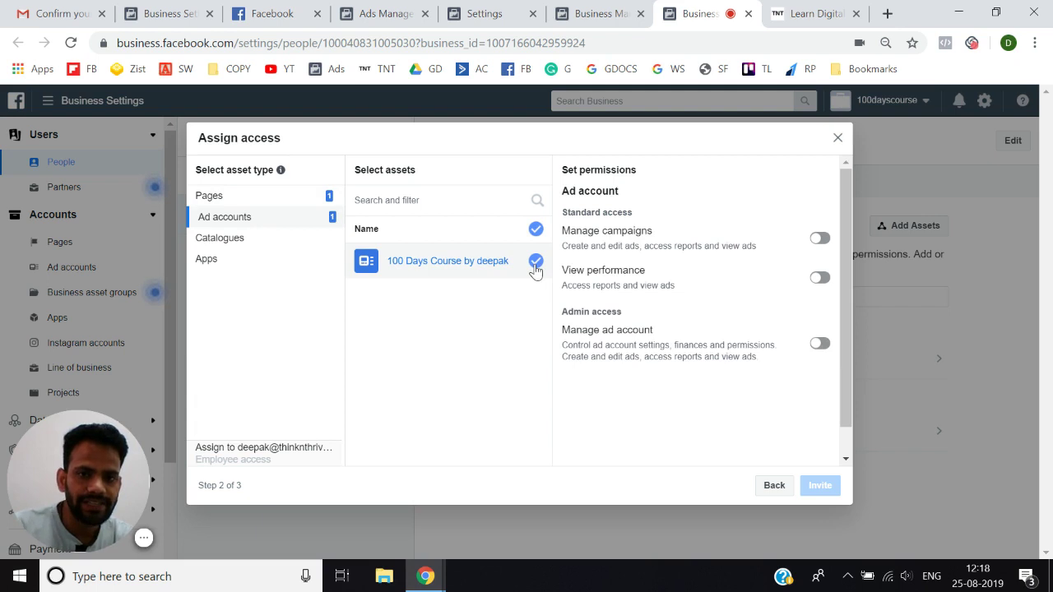
{"action": "left_click", "coordinate": [250, 204]}
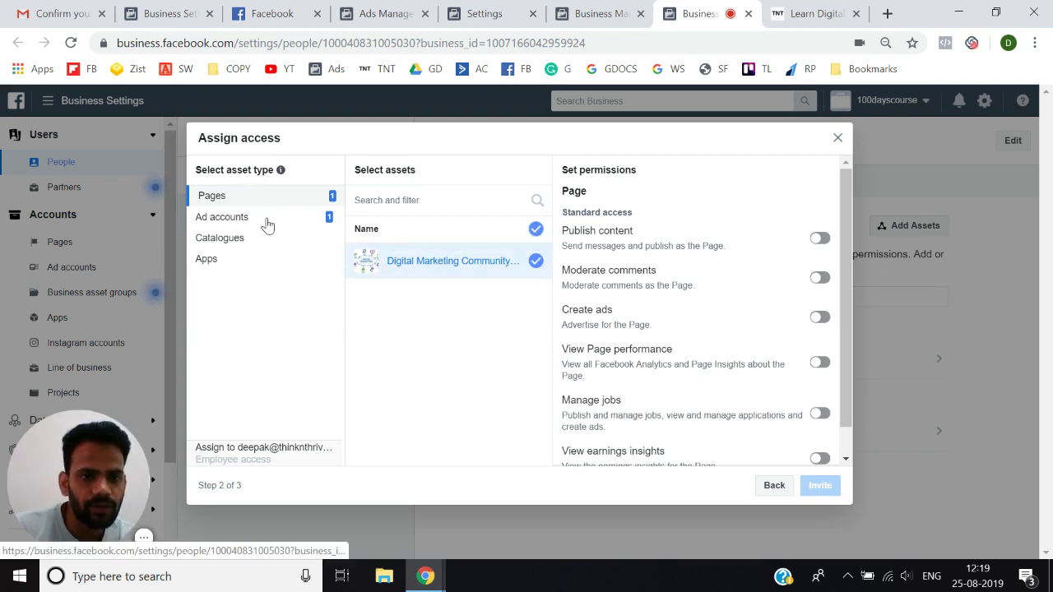
{"action": "left_click", "coordinate": [266, 221]}
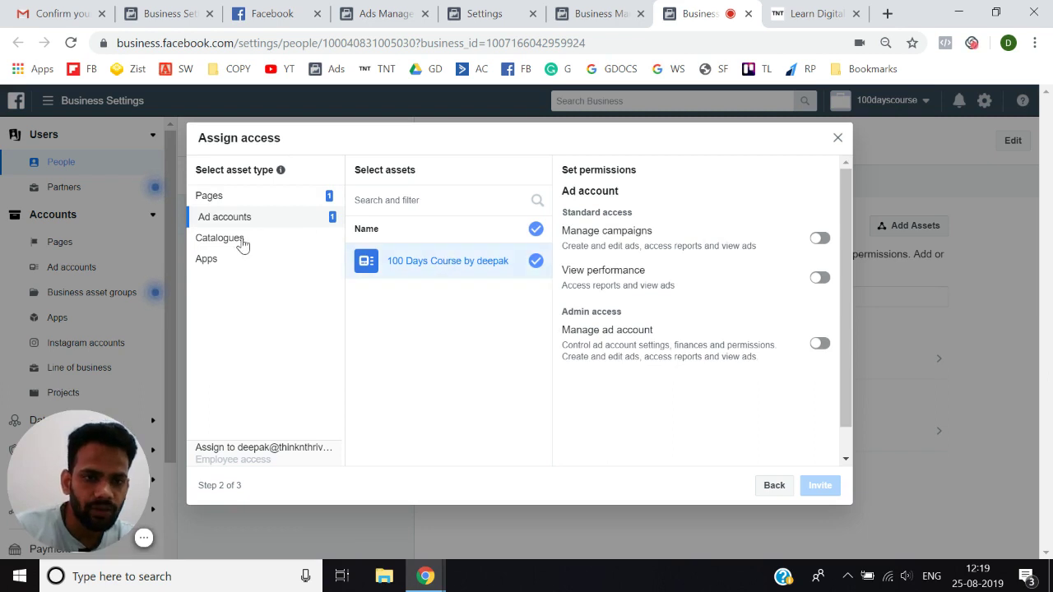
{"action": "left_click", "coordinate": [242, 241]}
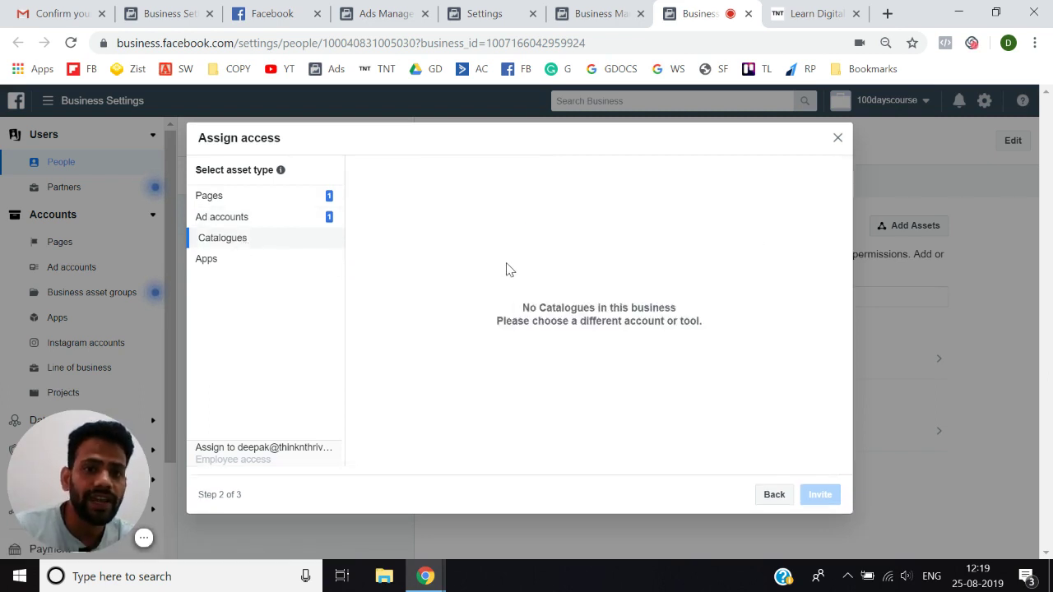
{"action": "left_click", "coordinate": [260, 223]}
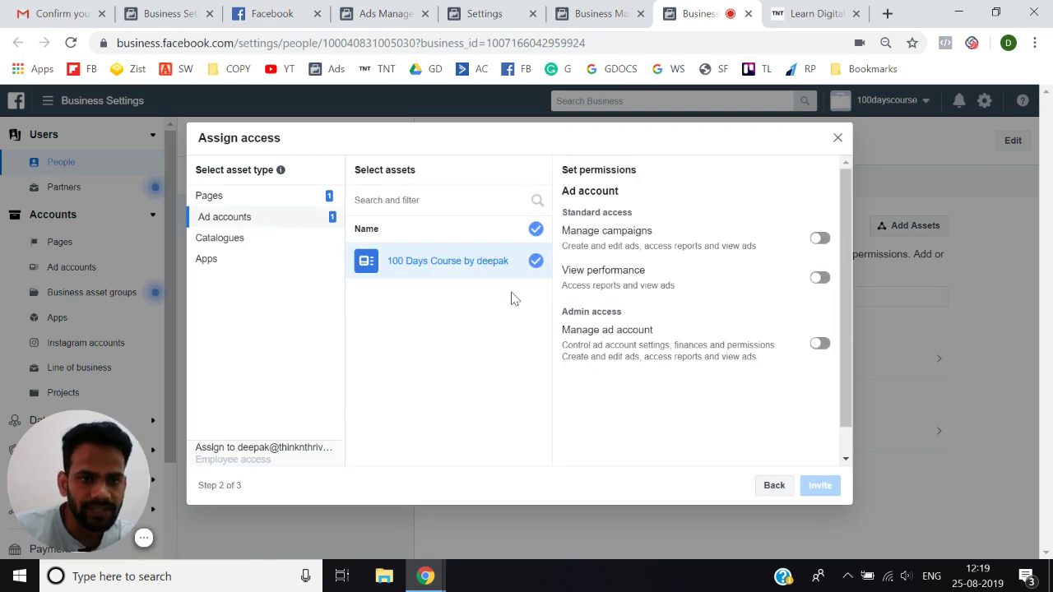
{"action": "left_click", "coordinate": [322, 204]}
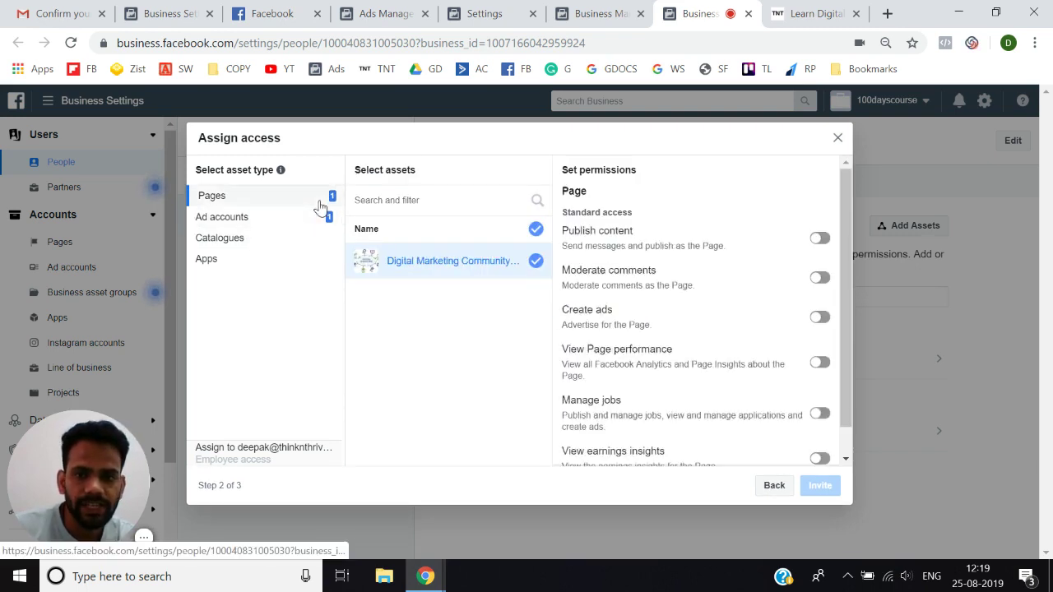
{"action": "scroll", "coordinate": [652, 299], "scroll_direction": "down", "scroll_amount": 2}
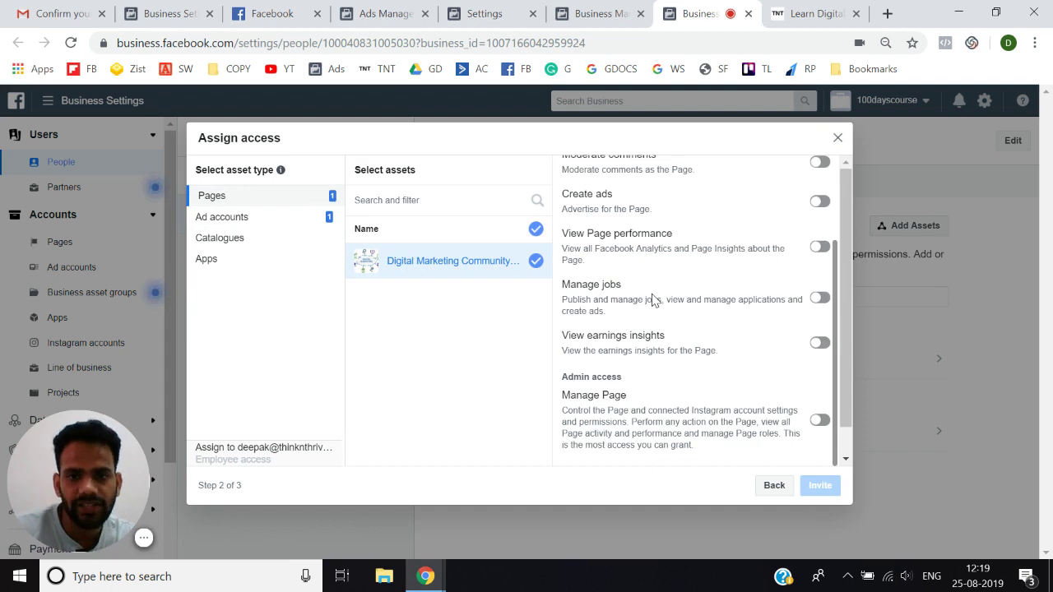
{"action": "scroll", "coordinate": [652, 299], "scroll_direction": "up", "scroll_amount": 3}
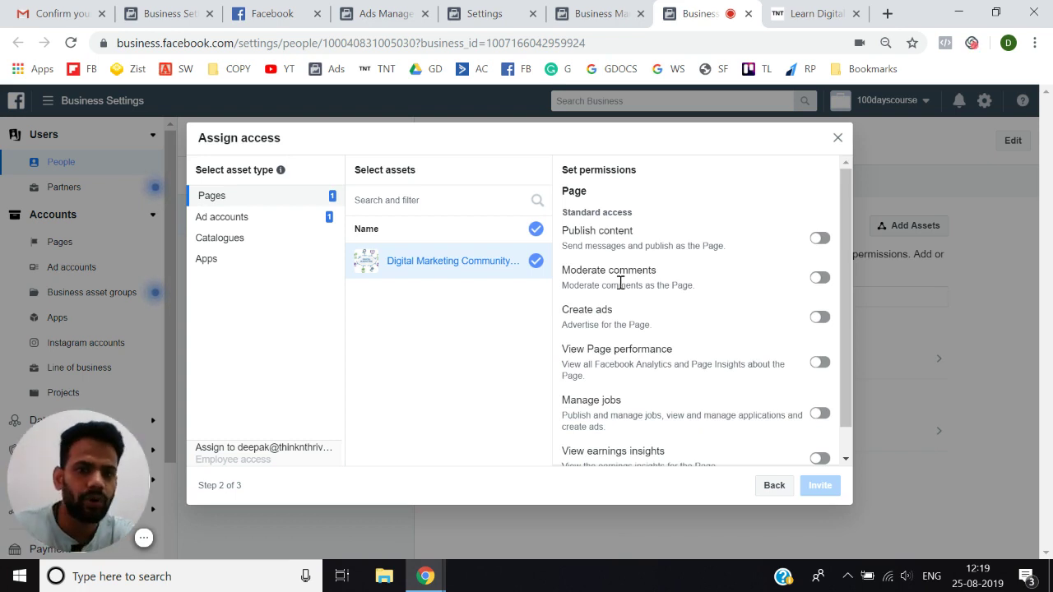
{"action": "scroll", "coordinate": [621, 283], "scroll_direction": "down", "scroll_amount": 1}
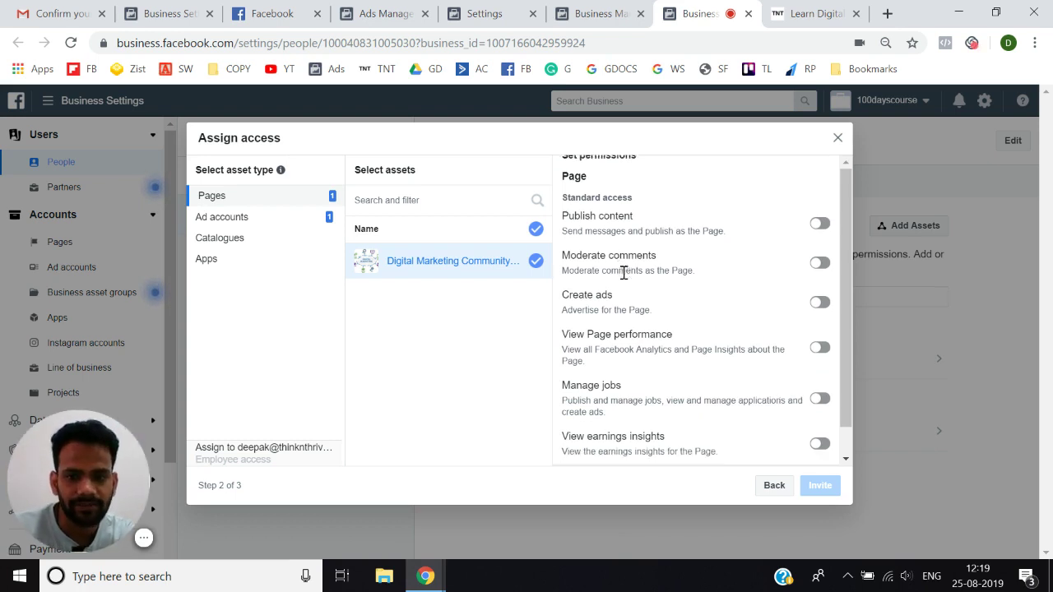
Step: Grant Create ads on the Page and Manage campaigns on the ad account, and send the invite
{"action": "left_click", "coordinate": [819, 302]}
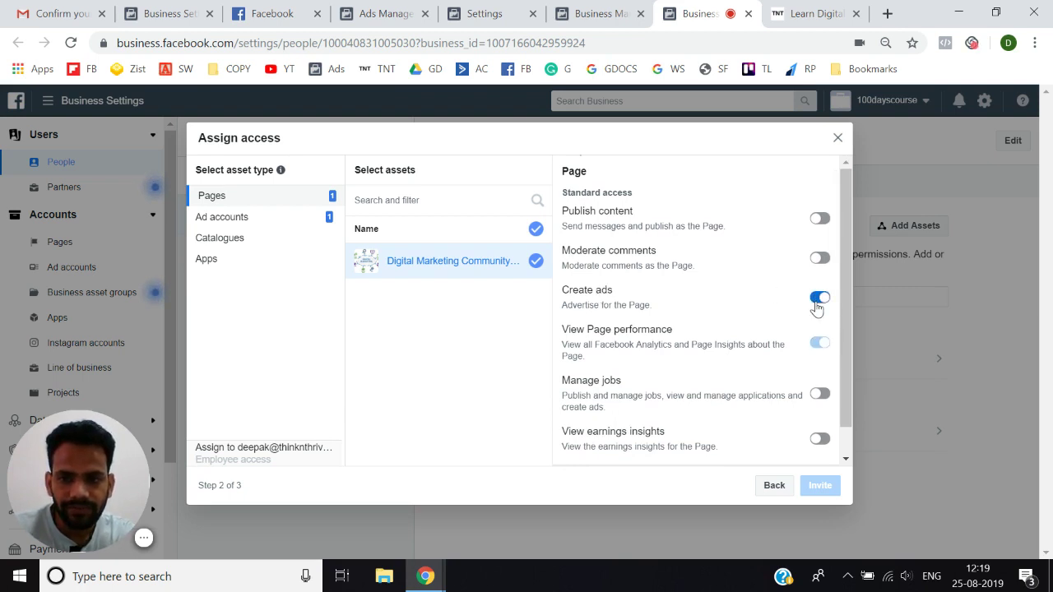
{"action": "scroll", "coordinate": [815, 307], "scroll_direction": "down", "scroll_amount": 3}
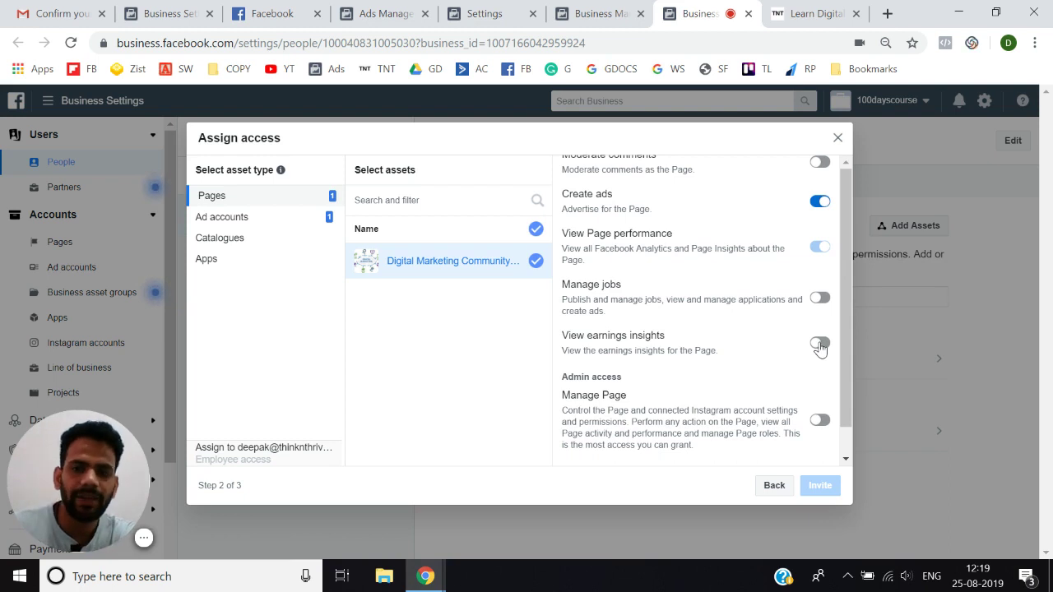
{"action": "scroll", "coordinate": [729, 348], "scroll_direction": "up", "scroll_amount": 3}
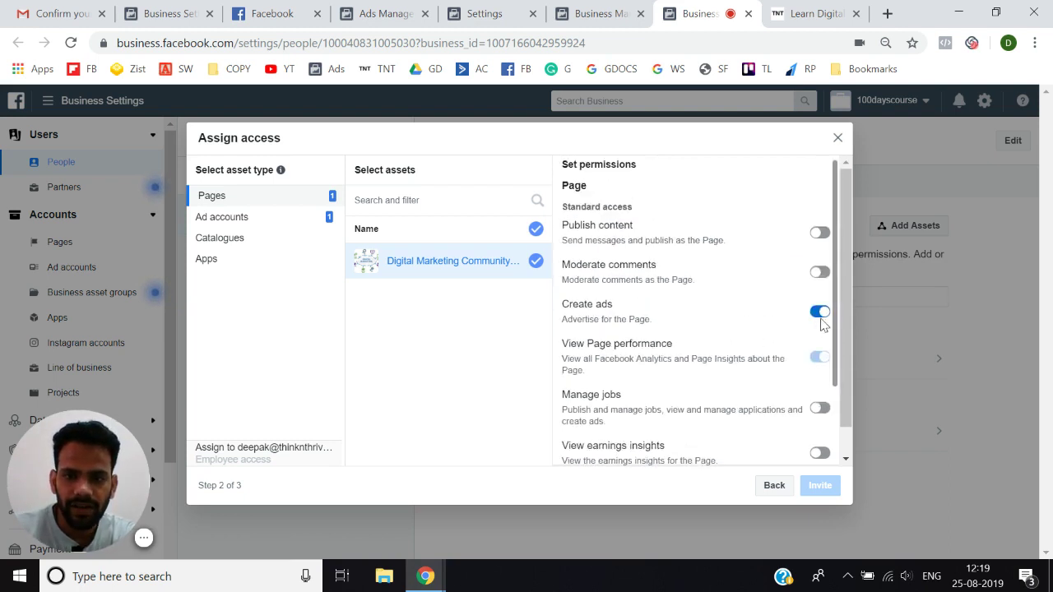
{"action": "left_click", "coordinate": [293, 221]}
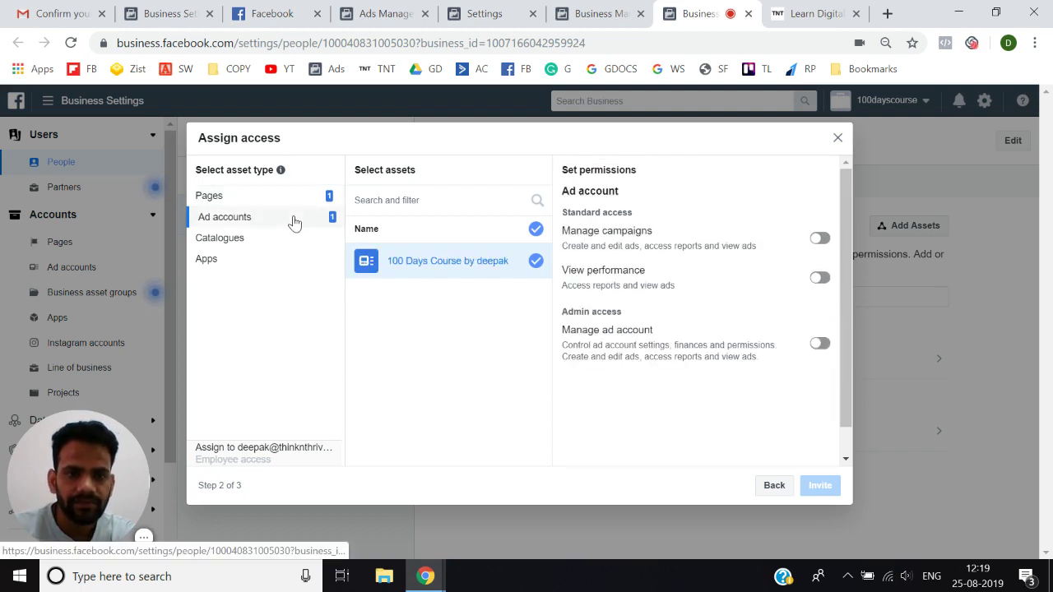
{"action": "left_click", "coordinate": [820, 238]}
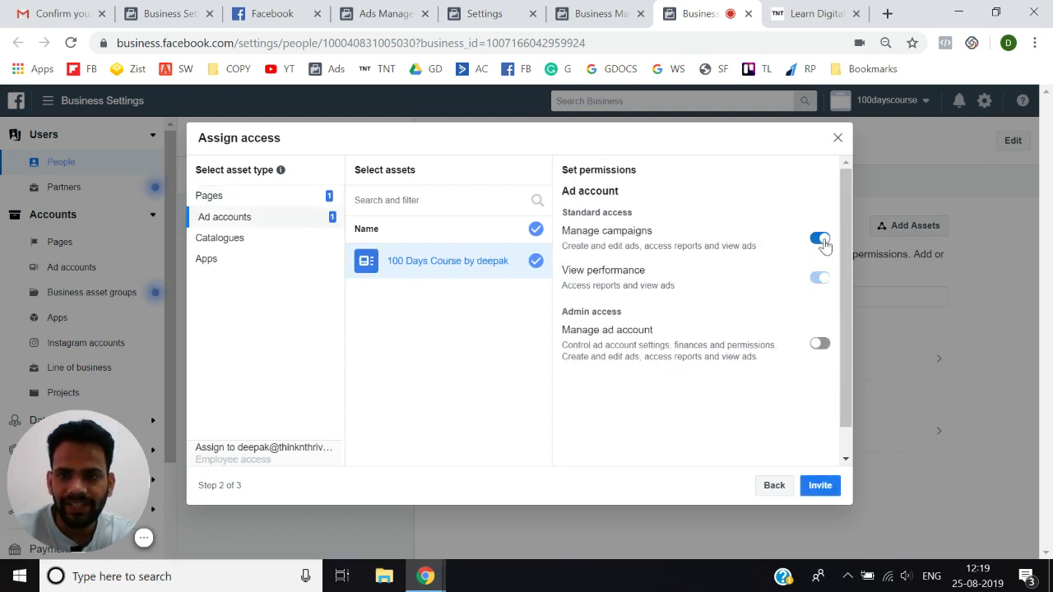
{"action": "left_click", "coordinate": [819, 486]}
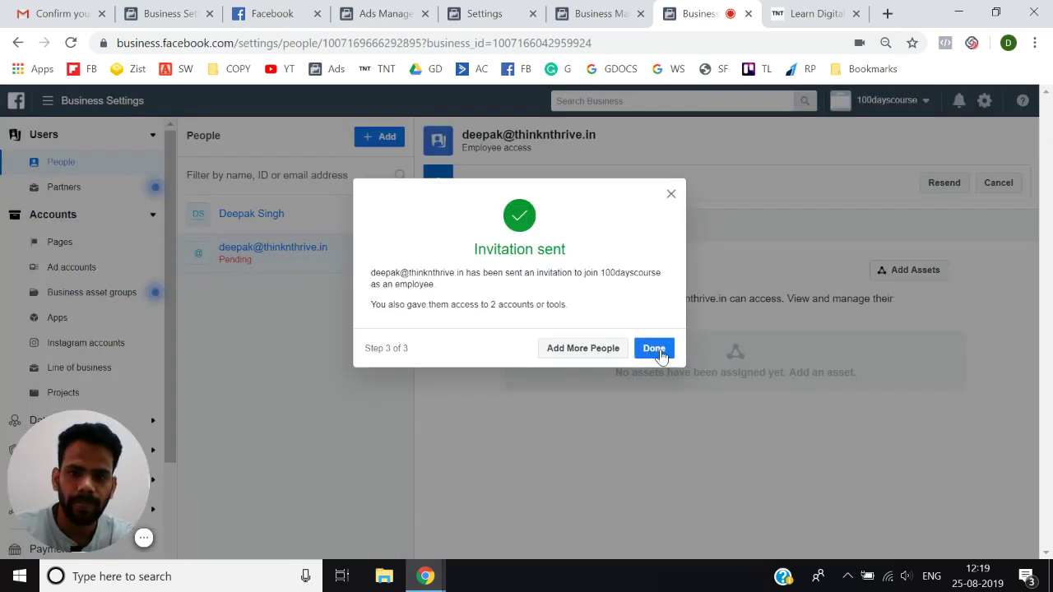
Step: Dismiss the invitation confirmation, cancel a second invite, and return to the Business Manager home tab
{"action": "left_click", "coordinate": [653, 348]}
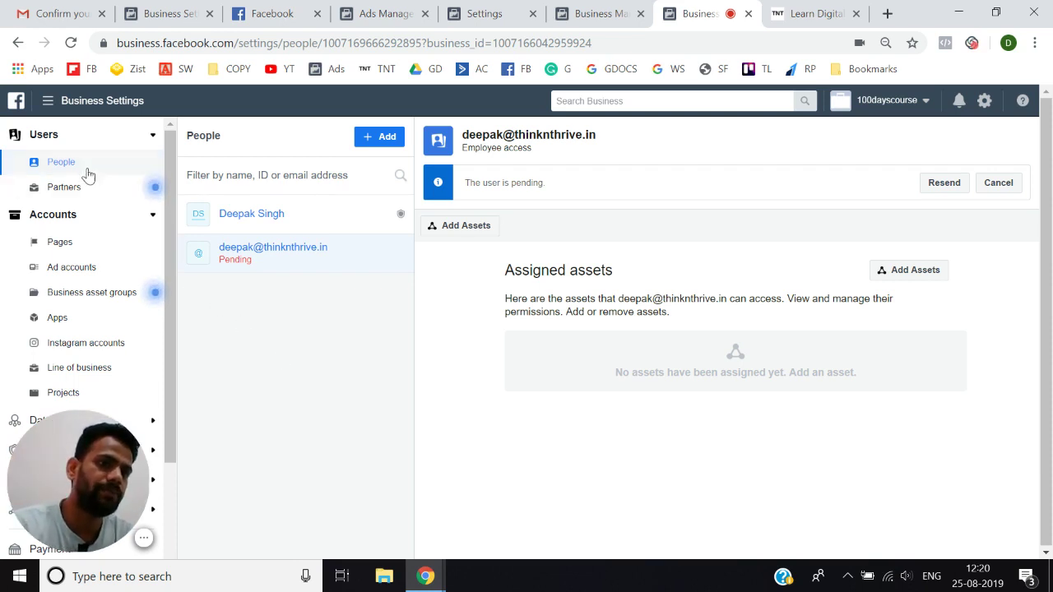
{"action": "left_click", "coordinate": [376, 141]}
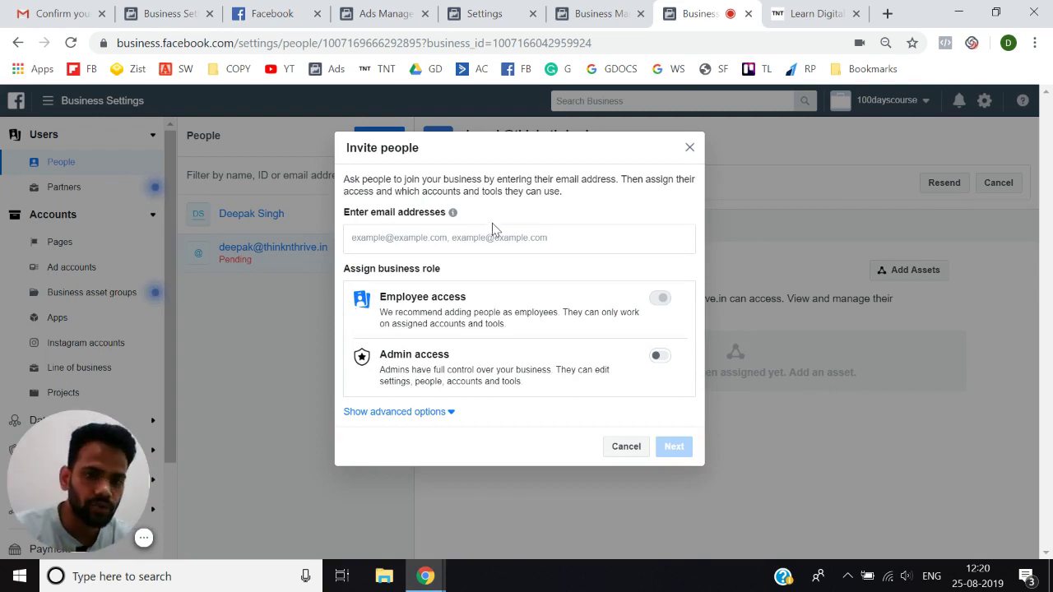
{"action": "left_click", "coordinate": [690, 149]}
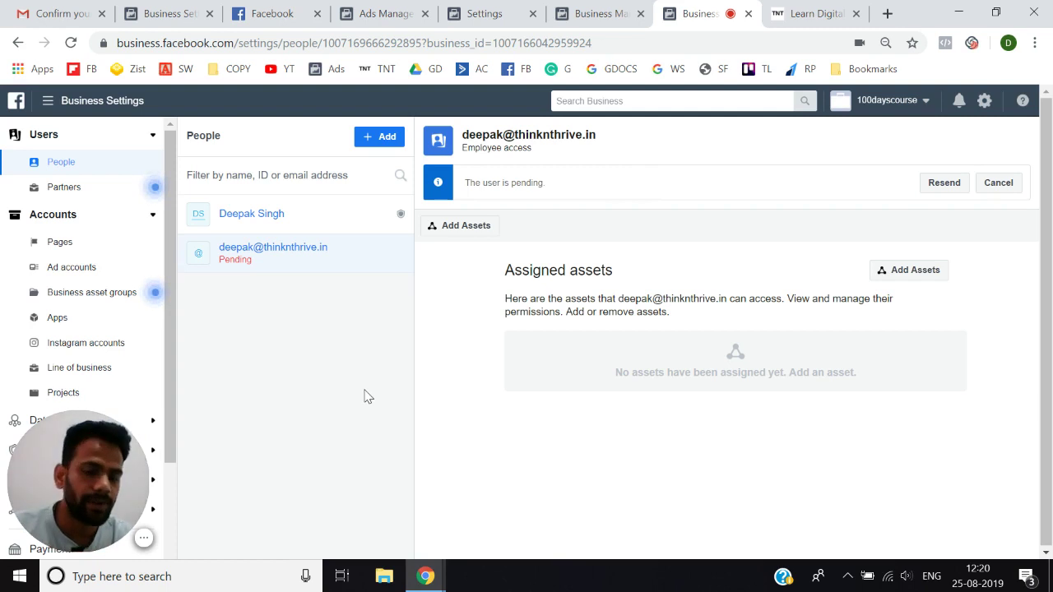
{"action": "key", "text": "ctrl+shift+Tab"}
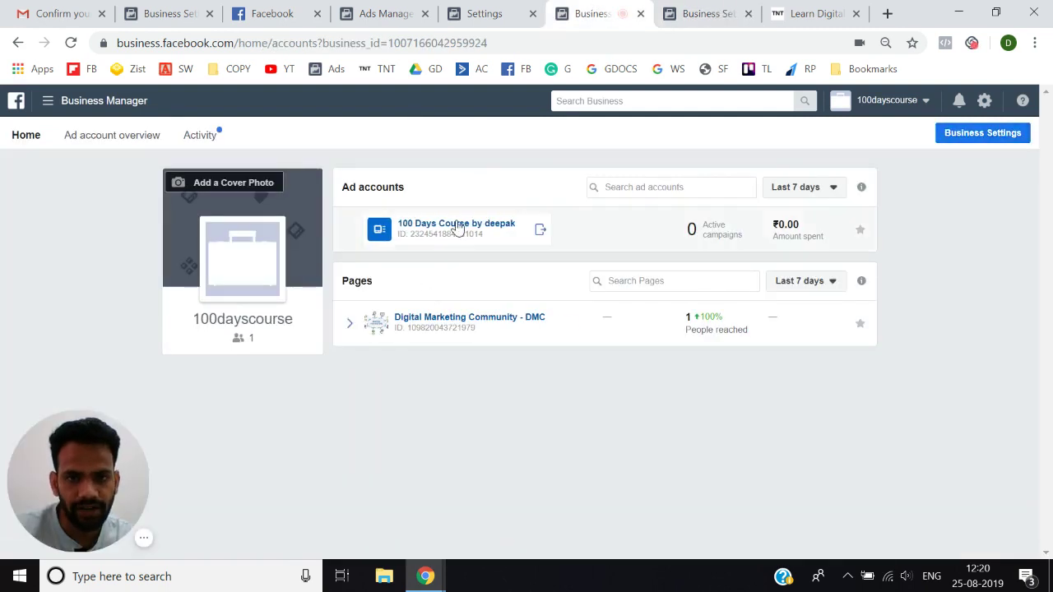
Step: Open the 100 Days Course ad account link from the Business Manager home page
{"action": "left_click", "coordinate": [457, 228]}
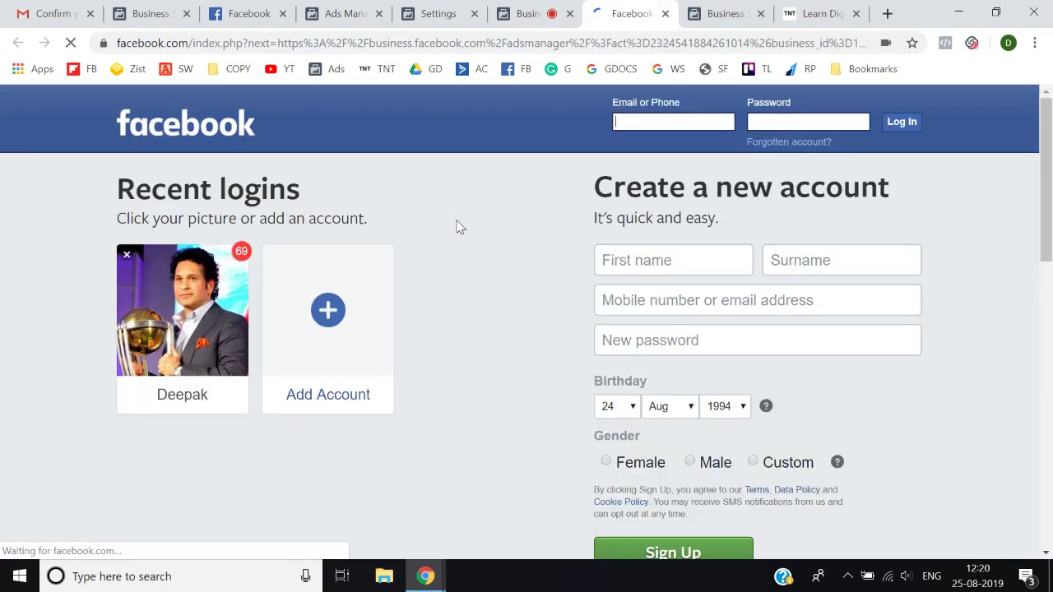
{"action": "left_click", "coordinate": [531, 8]}
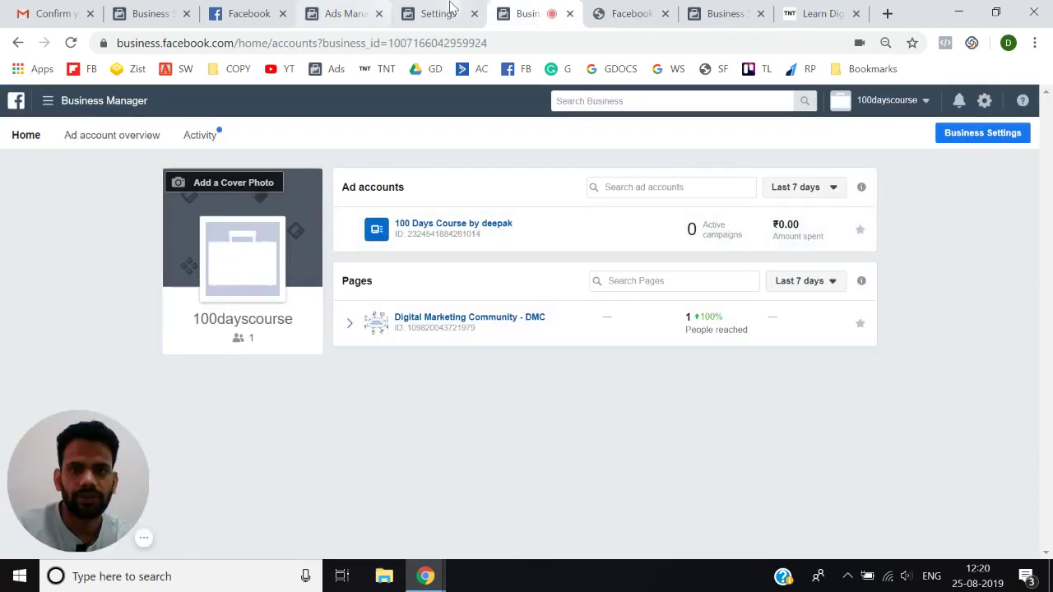
{"action": "left_click", "coordinate": [444, 13]}
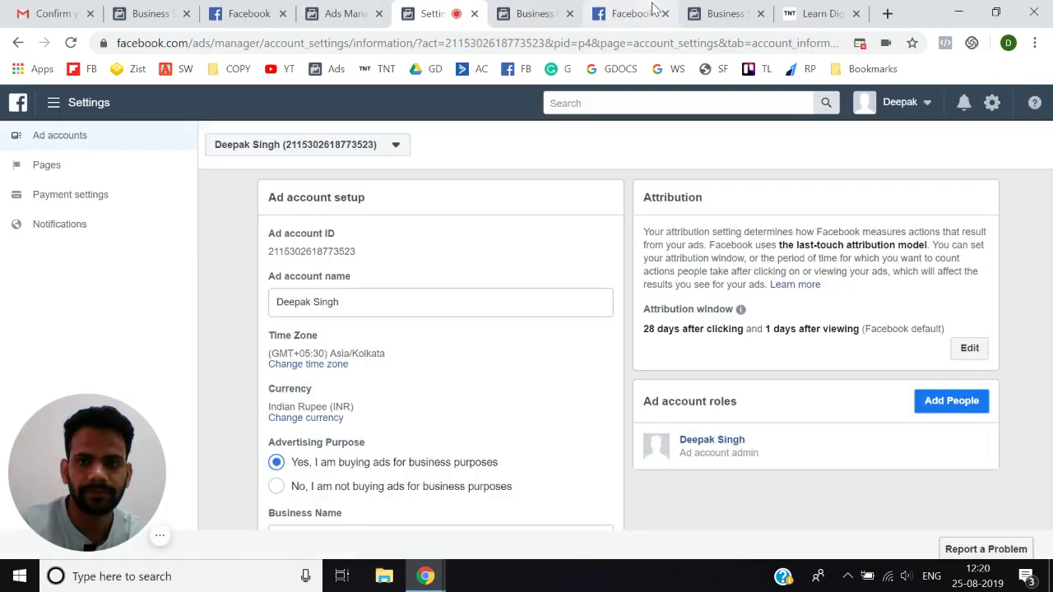
{"action": "left_click", "coordinate": [621, 9]}
{"action": "left_click", "coordinate": [539, 12]}
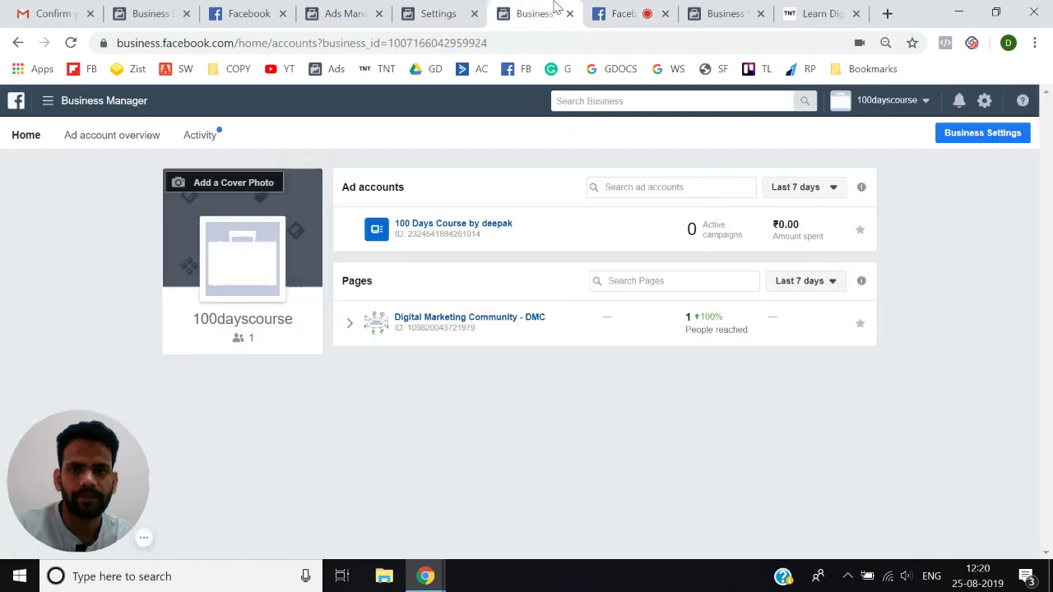
{"action": "left_click", "coordinate": [451, 224]}
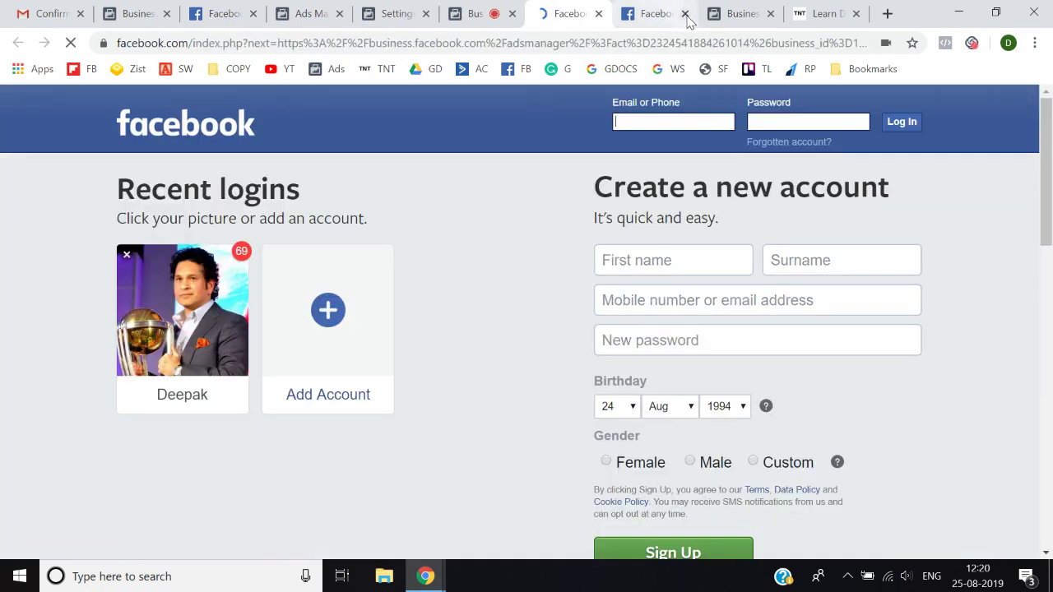
Step: Try logging in to Facebook with the invitee's e-mail address and password
{"action": "left_click", "coordinate": [647, 125]}
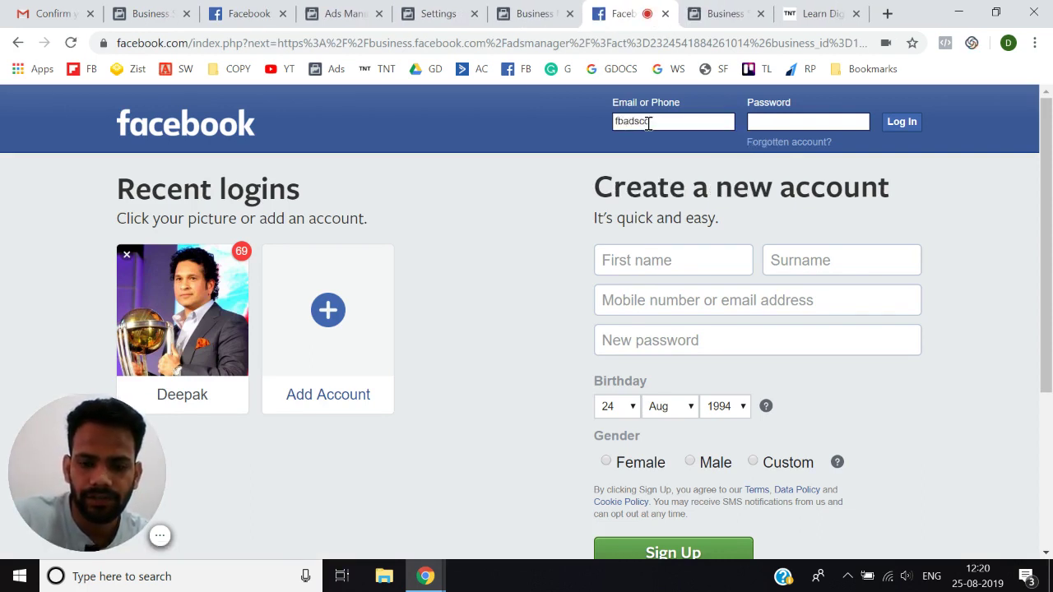
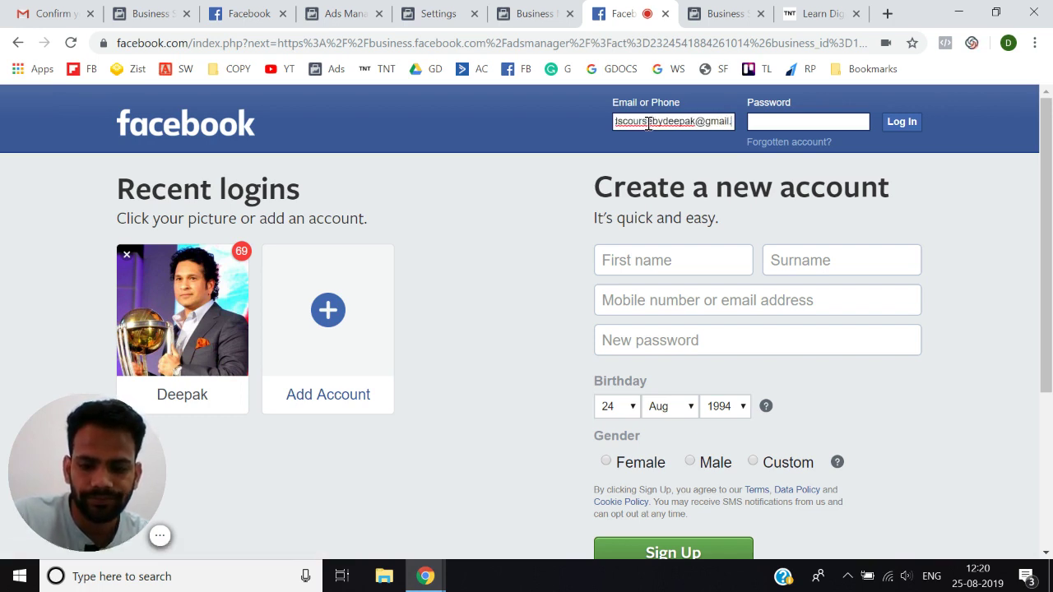
{"action": "key", "text": "Tab"}
{"action": "type", "text": "•••"}
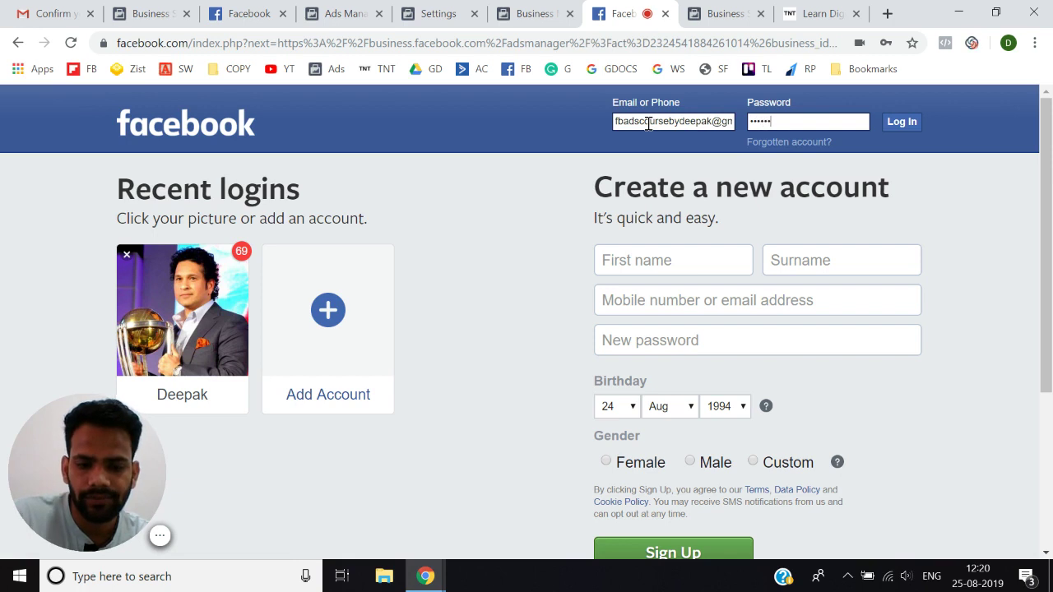
{"action": "key", "text": "Return"}
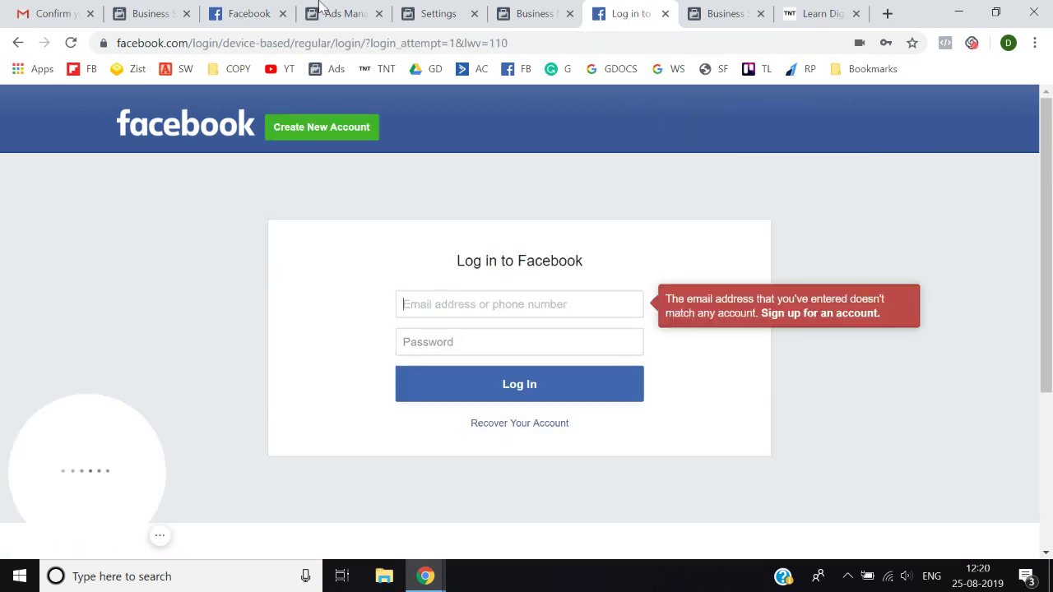
Step: Check the correct account e-mail address in Gmail and return to the Facebook login tab
{"action": "left_click", "coordinate": [87, 8]}
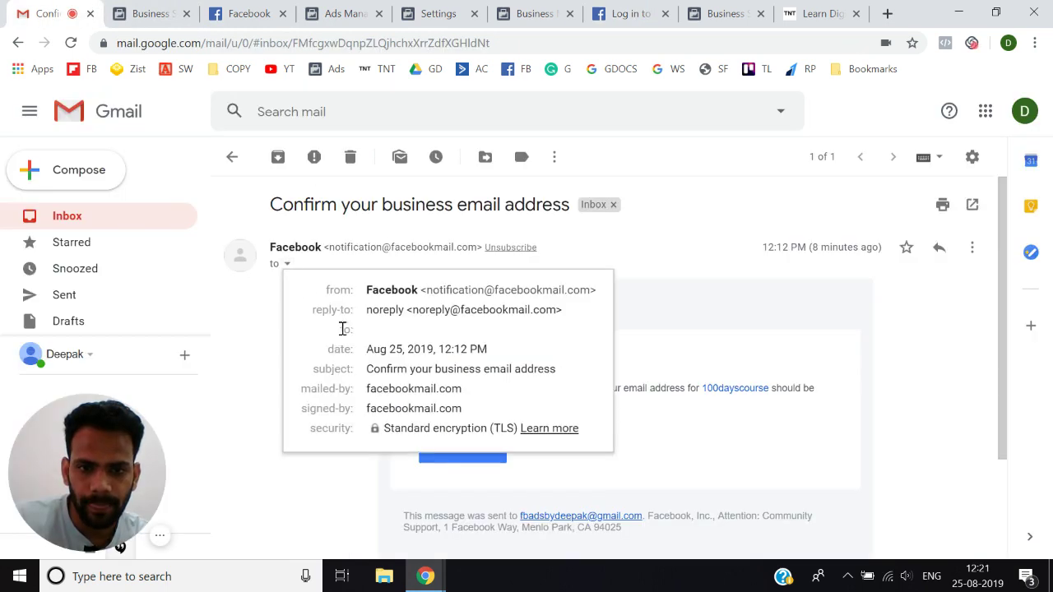
{"action": "left_click", "coordinate": [1027, 122]}
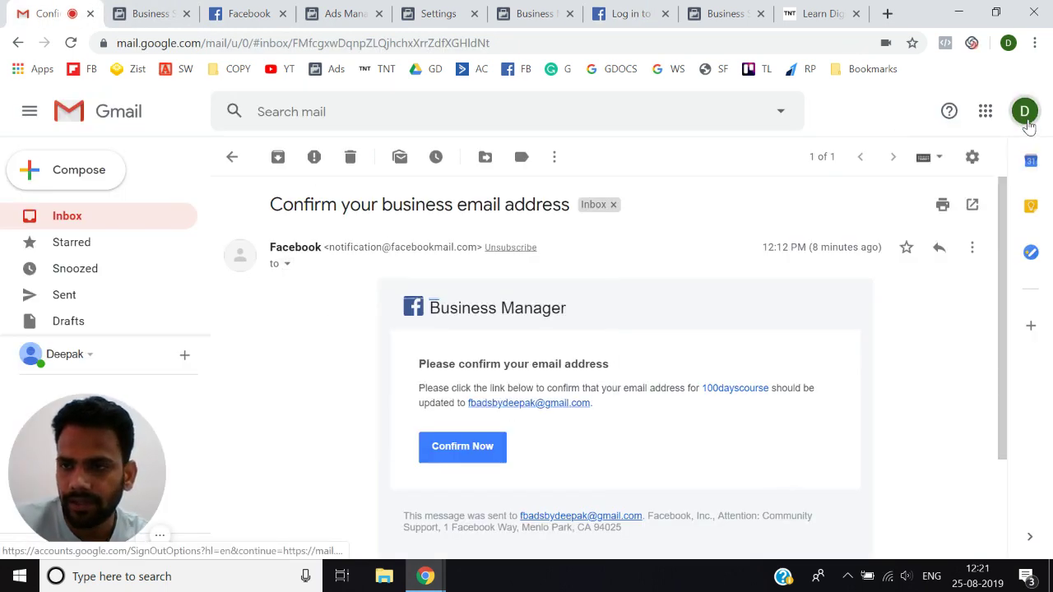
{"action": "left_click", "coordinate": [819, 13]}
{"action": "left_click_drag", "start_coordinate": [714, 13], "coordinate": [613, 6]}
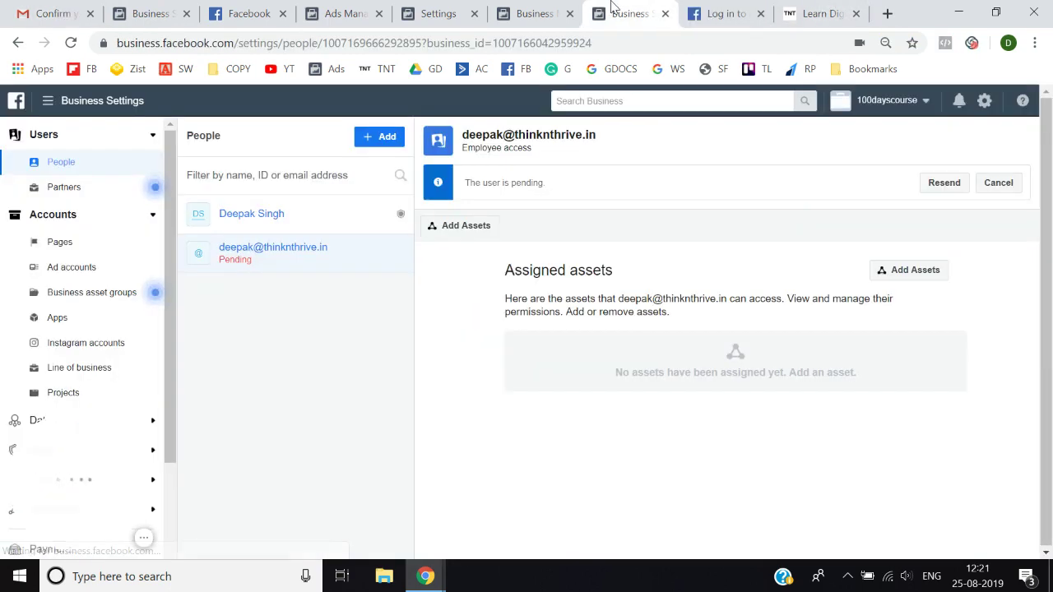
{"action": "left_click", "coordinate": [728, 9]}
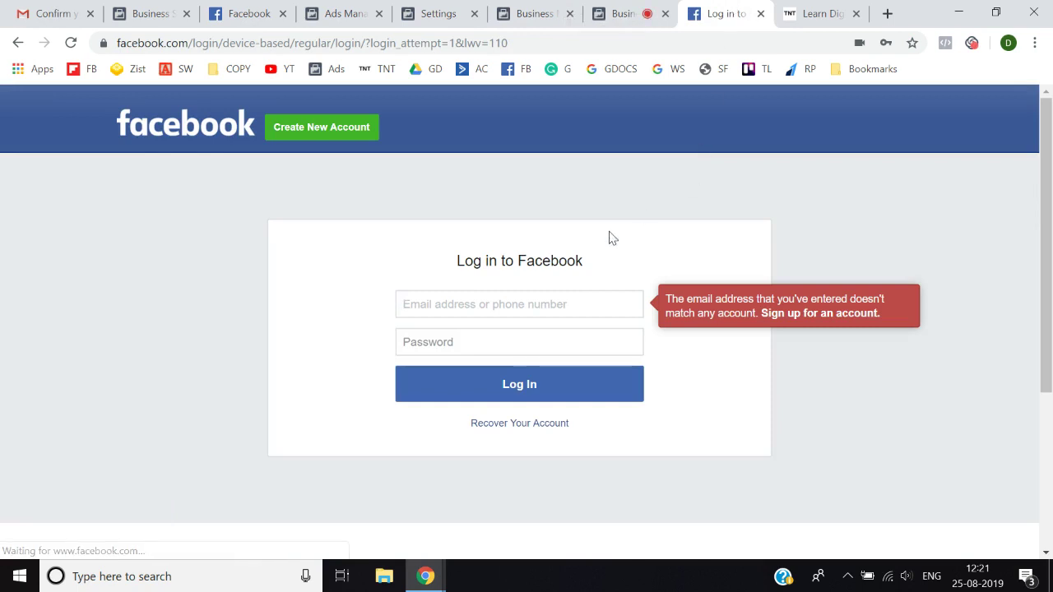
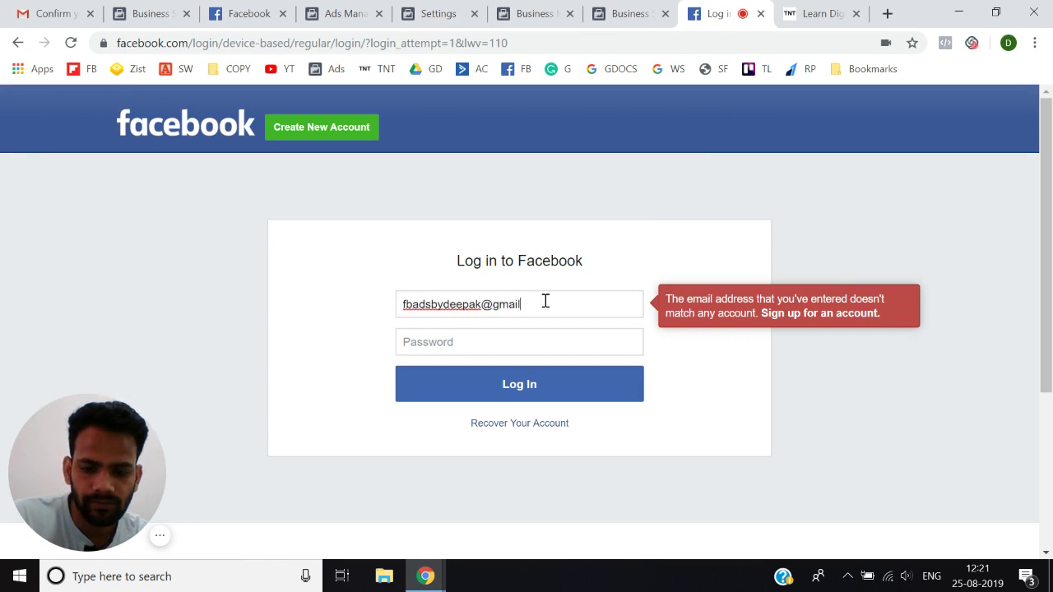
Step: Log in with the corrected e-mail and password, then enter the displayed security code
{"action": "key", "text": "Tab"}
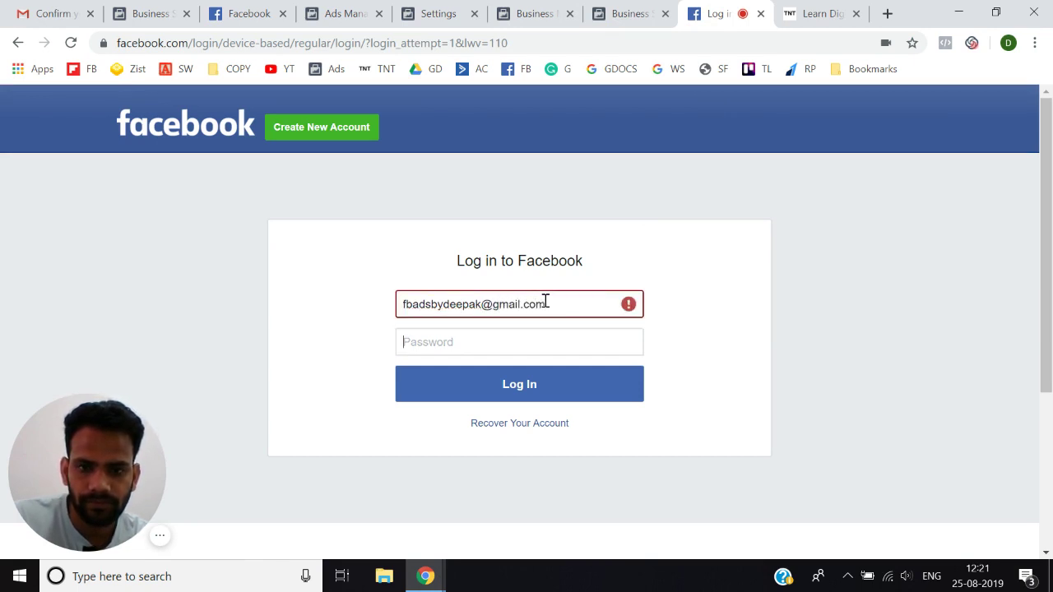
{"action": "type", "text": "•••••••••"}
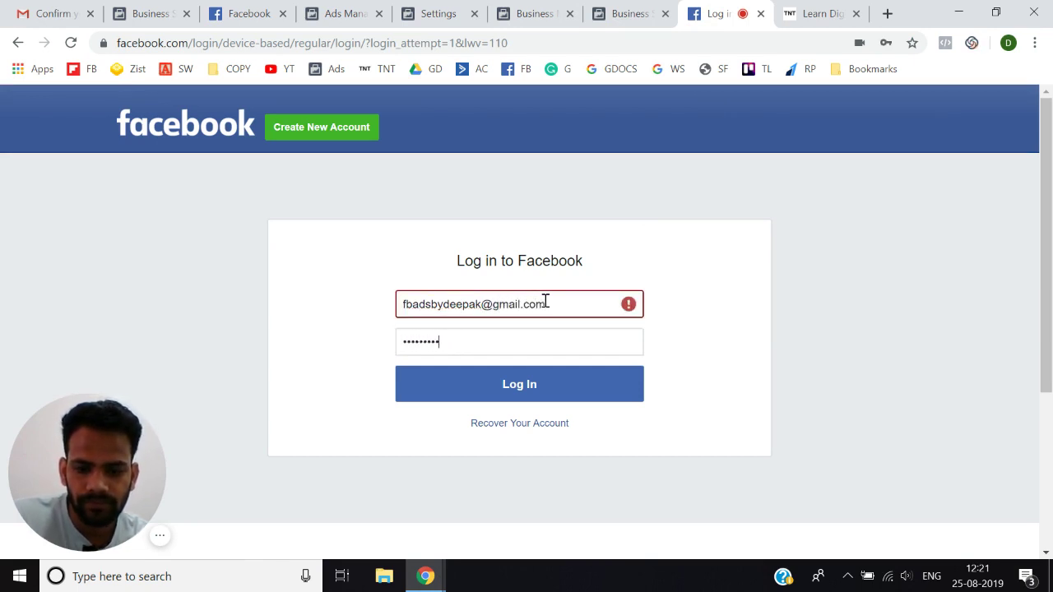
{"action": "key", "text": "Return"}
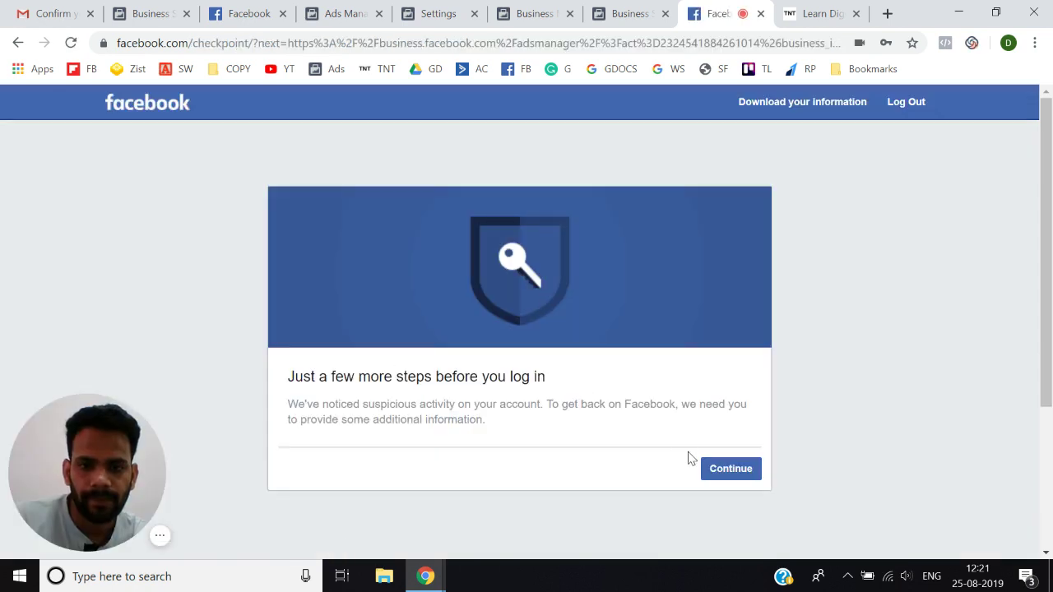
{"action": "left_click", "coordinate": [737, 479]}
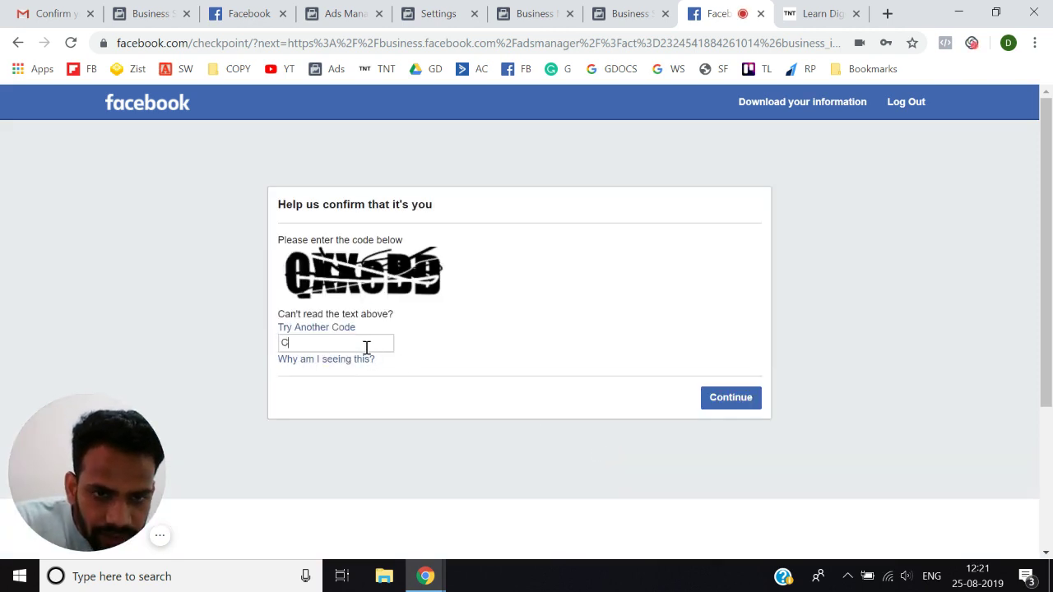
{"action": "left_click", "coordinate": [367, 348]}
{"action": "type", "text": "CXX"}
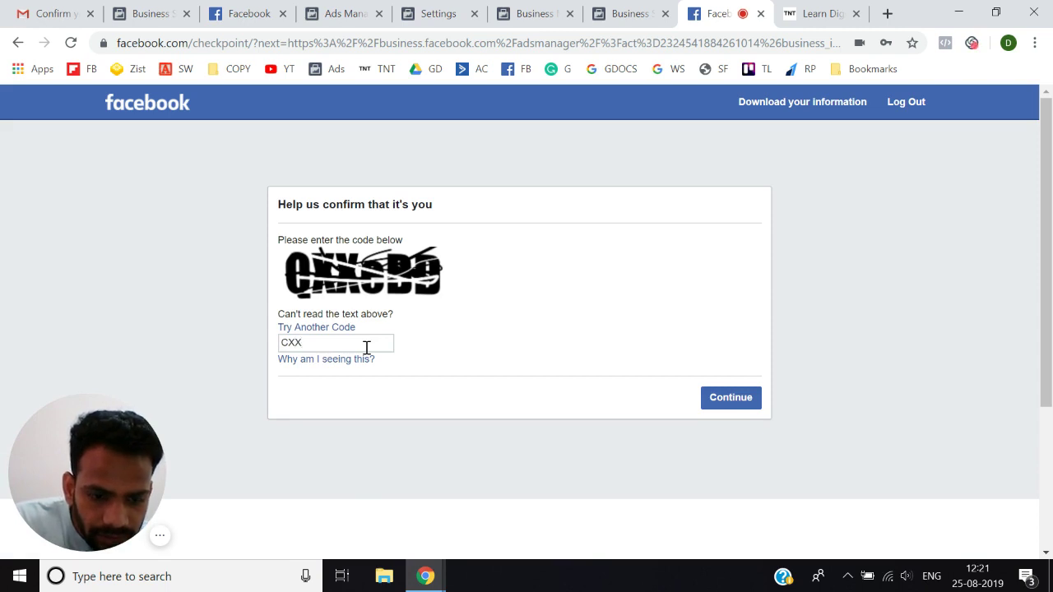
{"action": "type", "text": "e"}
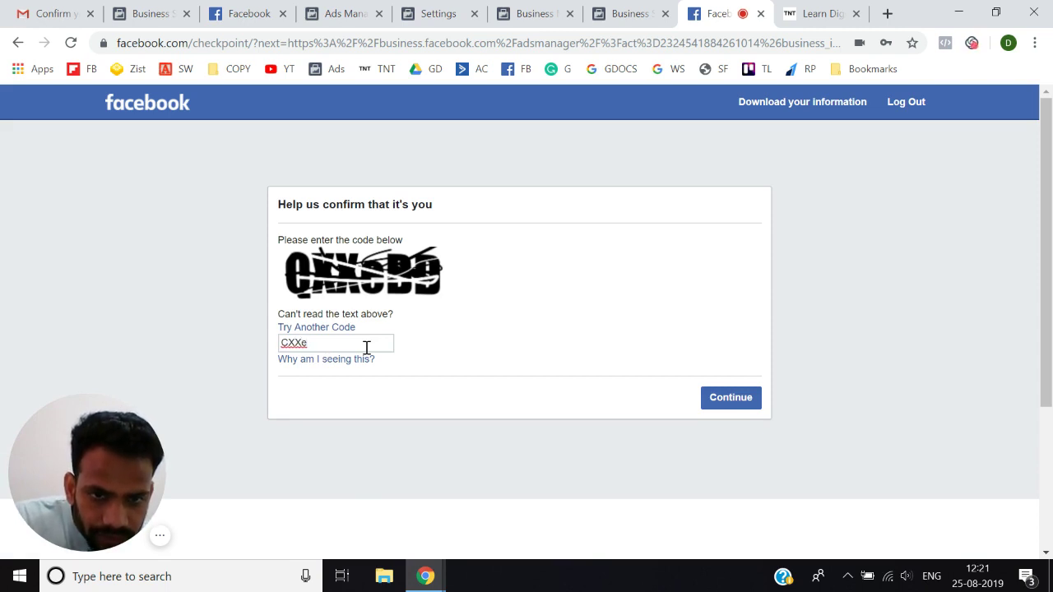
{"action": "type", "text": "BD"}
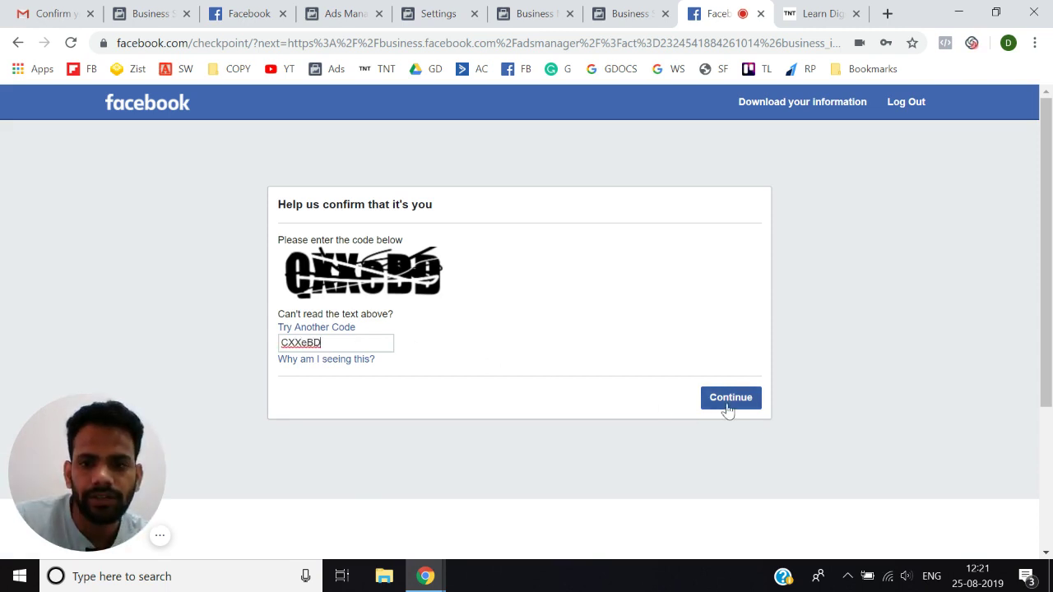
{"action": "left_click", "coordinate": [727, 408]}
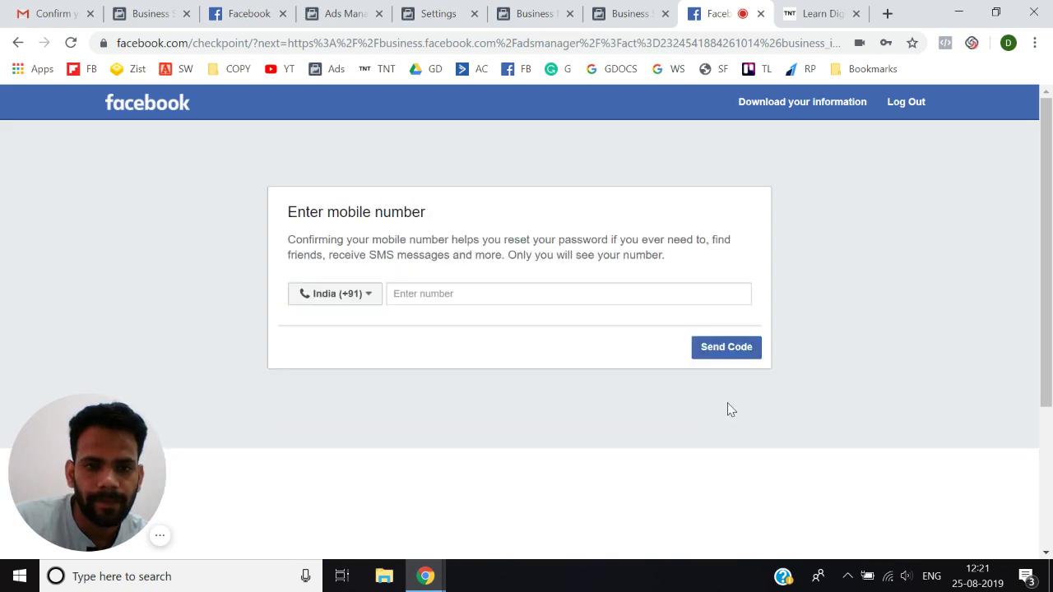
Step: Enter the mobile number from the Think N Thrive site header and request the login code
{"action": "left_click", "coordinate": [482, 294]}
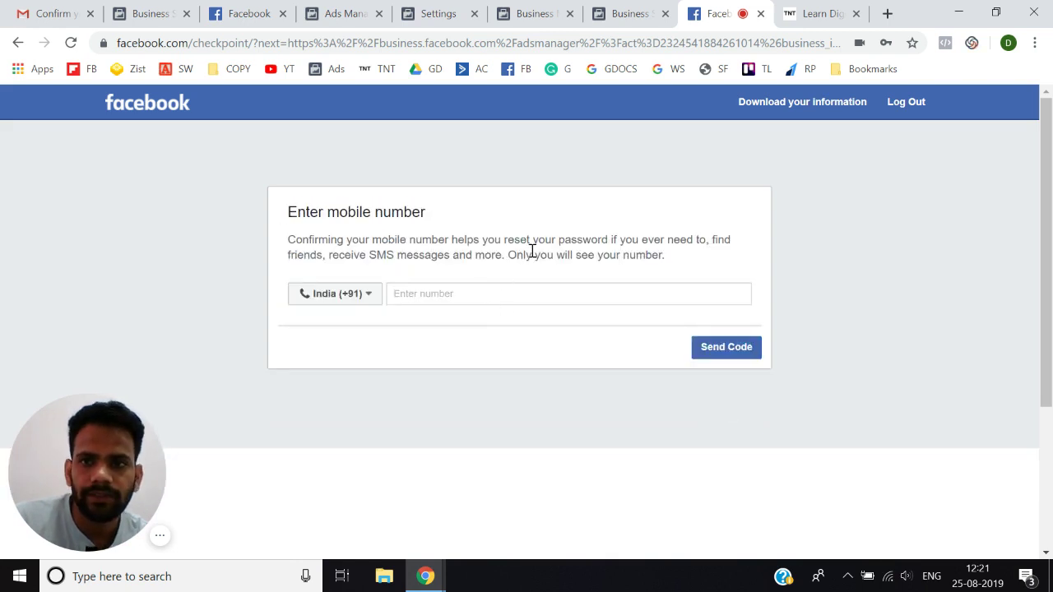
{"action": "left_click", "coordinate": [820, 12]}
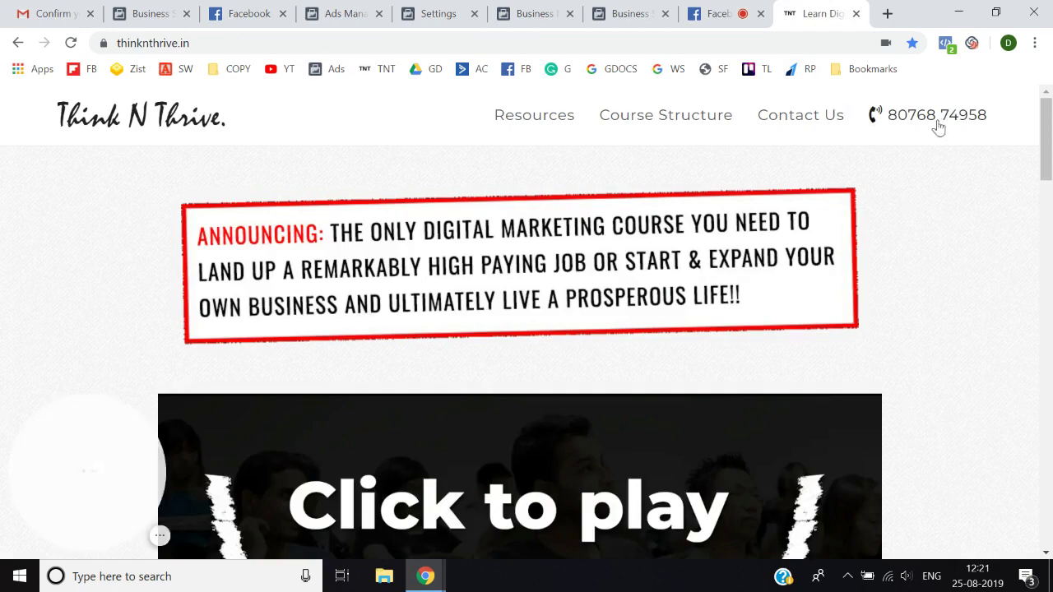
{"action": "left_click_drag", "start_coordinate": [1013, 130], "coordinate": [980, 117]}
{"action": "left_click", "coordinate": [629, 13]}
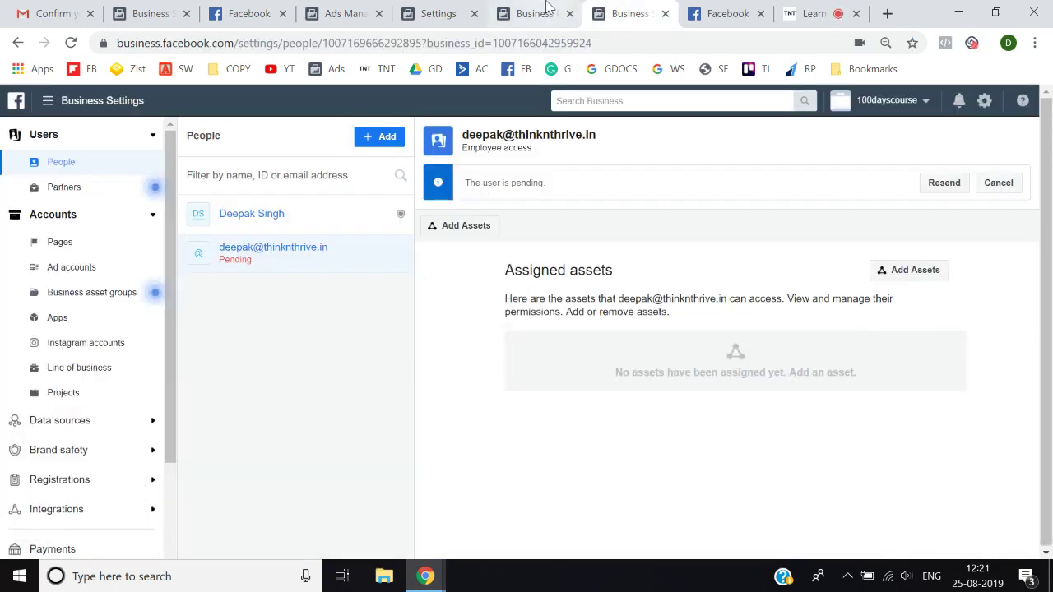
{"action": "left_click", "coordinate": [545, 10]}
{"action": "left_click", "coordinate": [719, 11]}
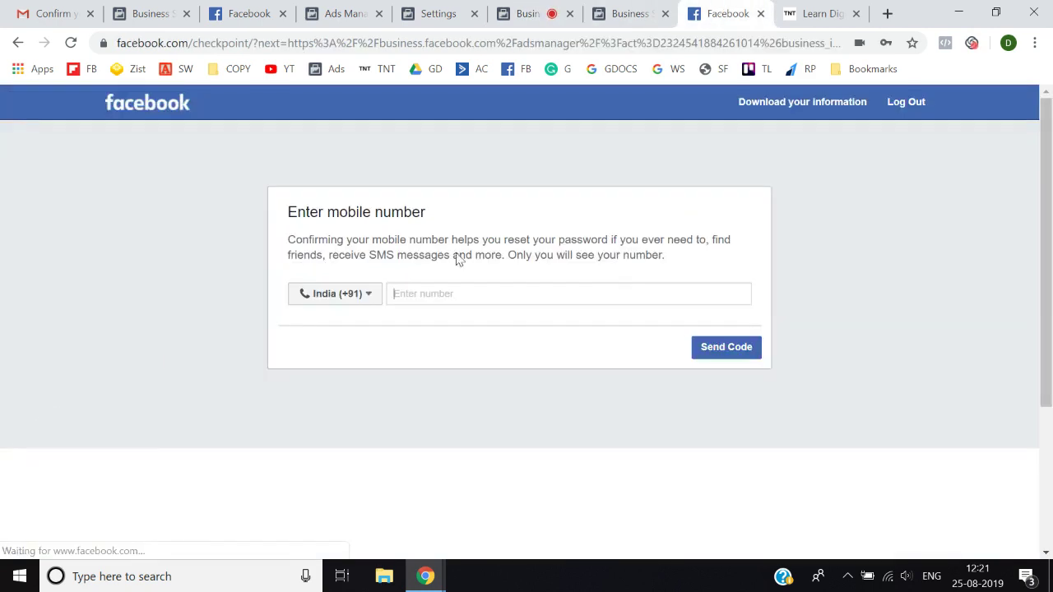
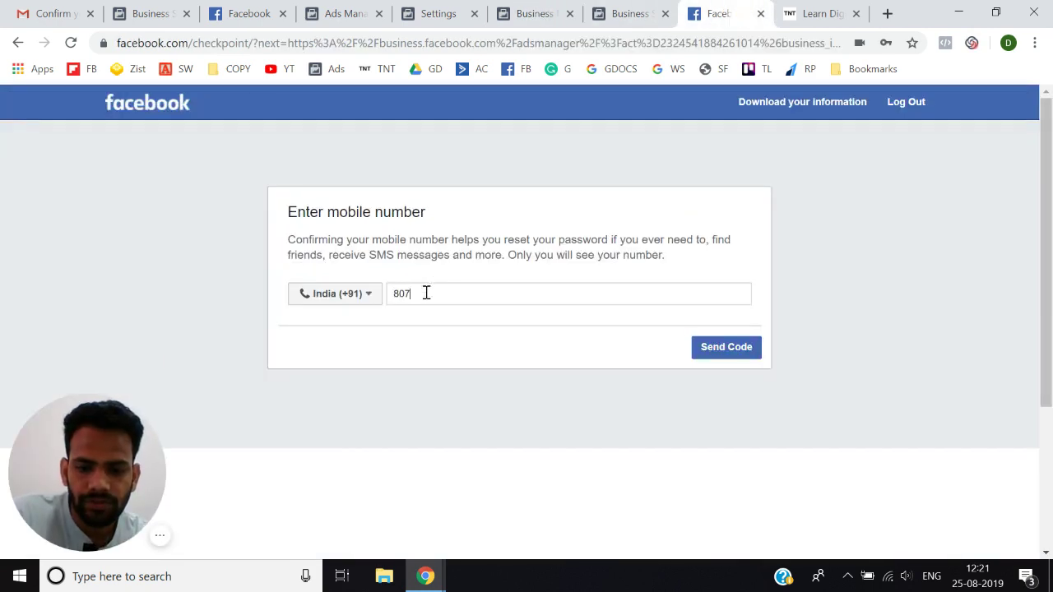
{"action": "left_click", "coordinate": [817, 10]}
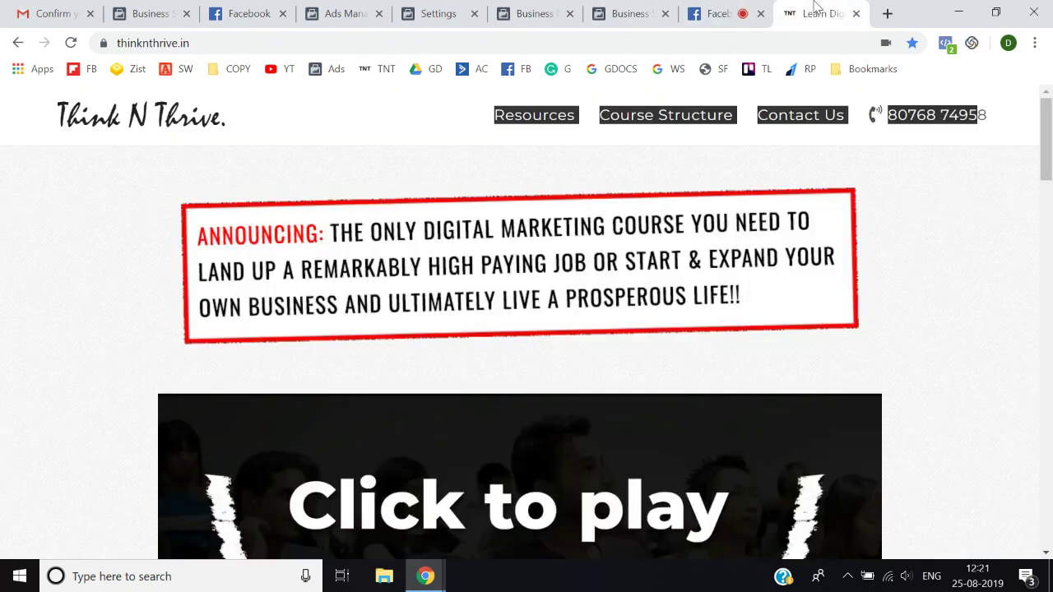
{"action": "left_click", "coordinate": [733, 11]}
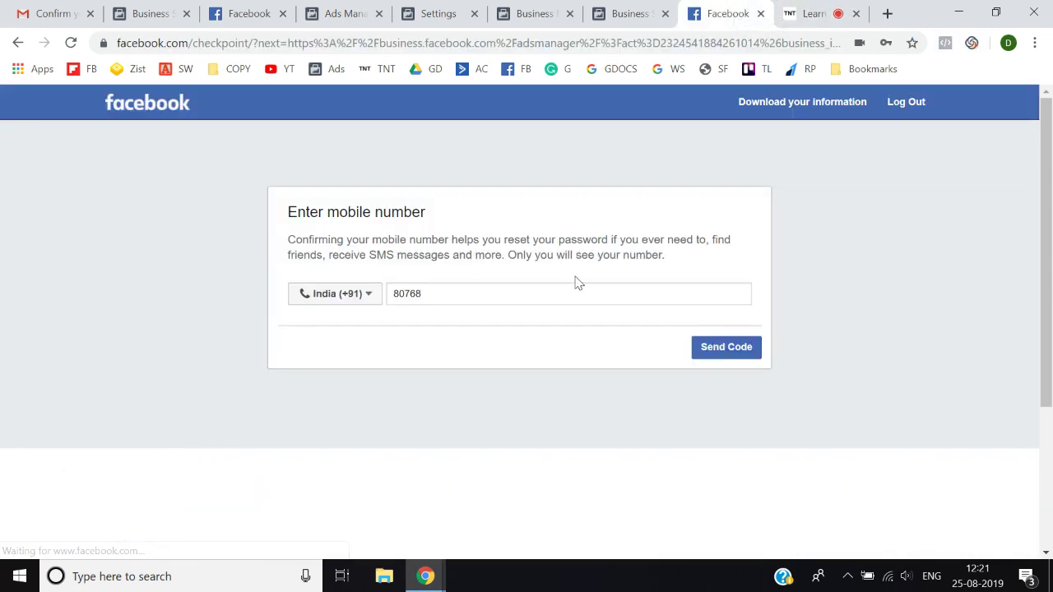
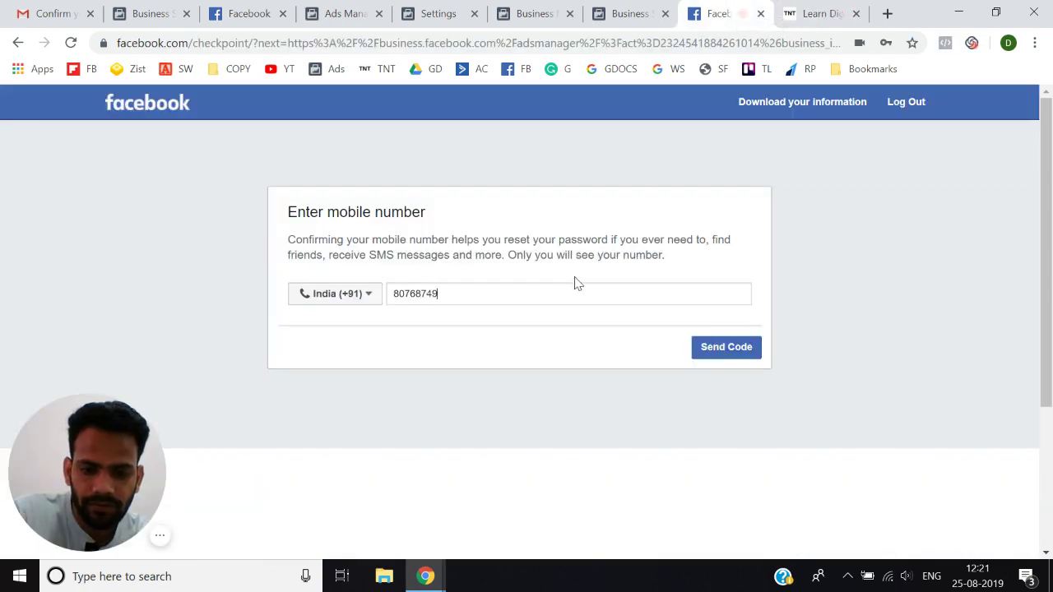
{"action": "left_click", "coordinate": [727, 350]}
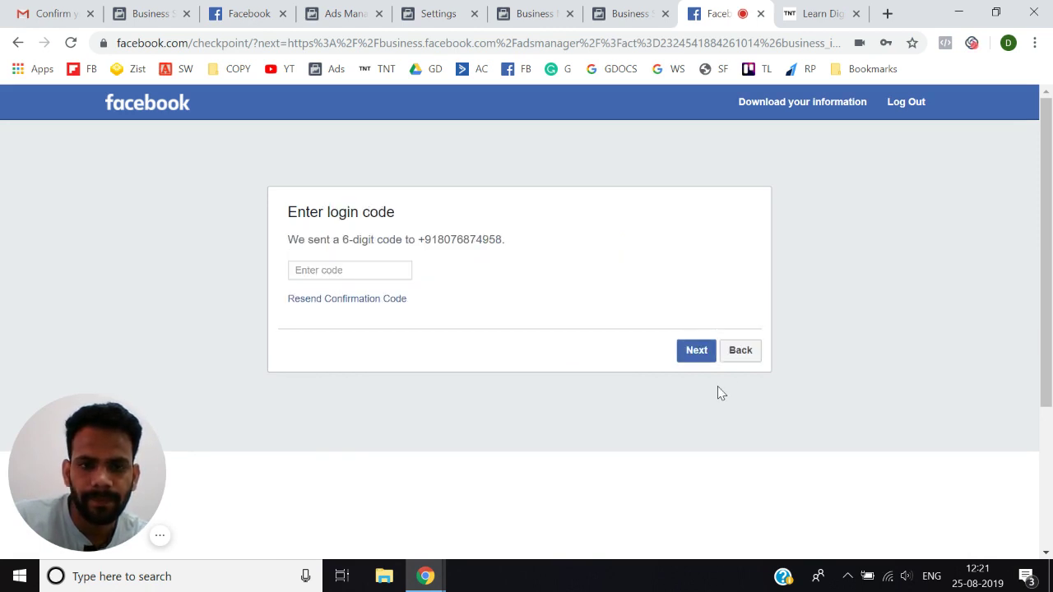
Step: Enter the 6-digit login code from the SMS and submit it to unlock the Facebook account
{"action": "left_click", "coordinate": [371, 278]}
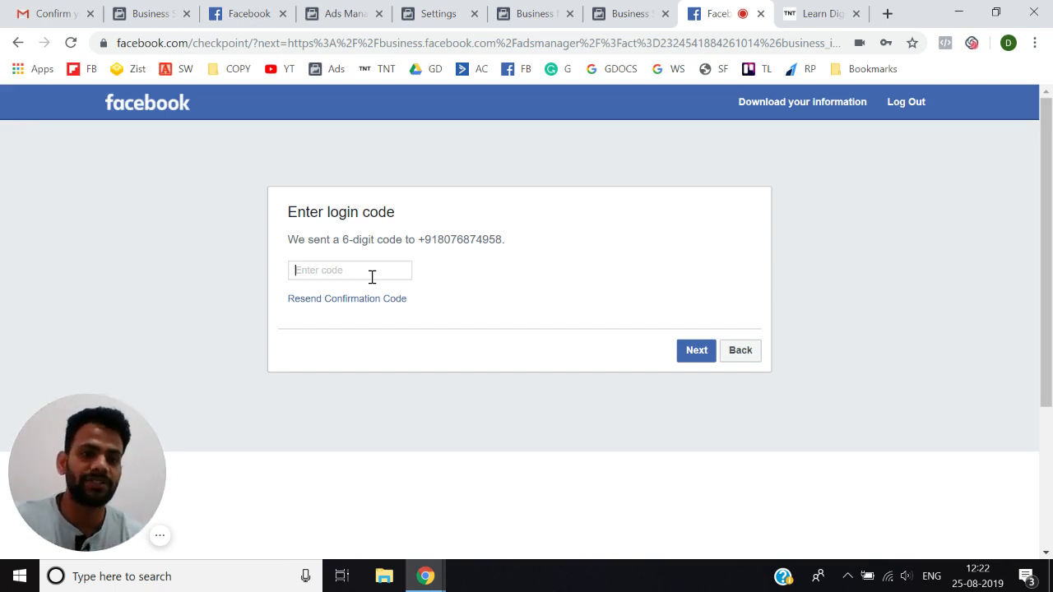
{"action": "left_click", "coordinate": [371, 277]}
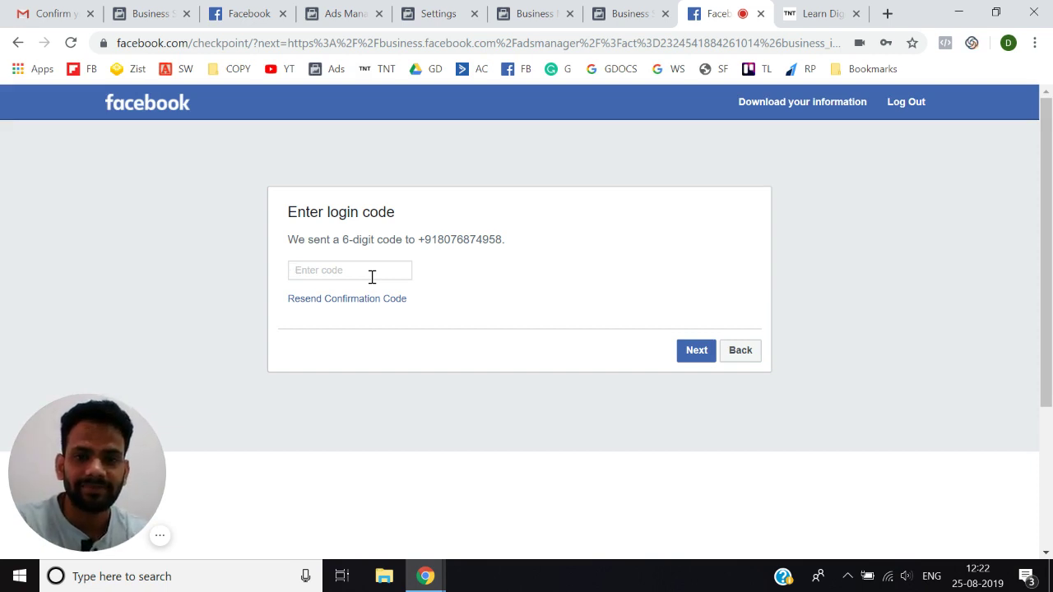
{"action": "left_click", "coordinate": [799, 8]}
{"action": "left_click", "coordinate": [717, 6]}
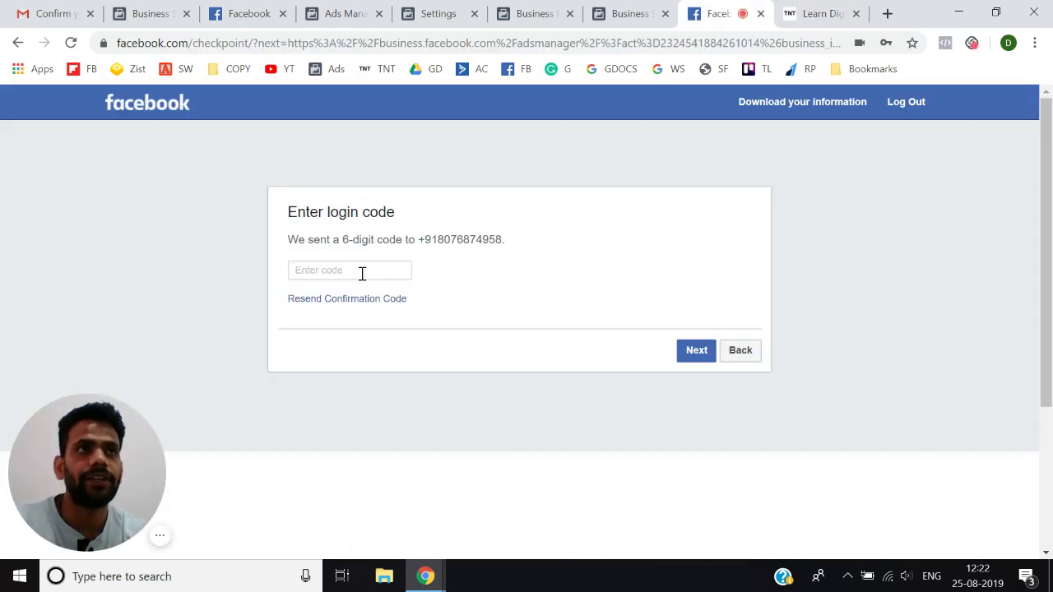
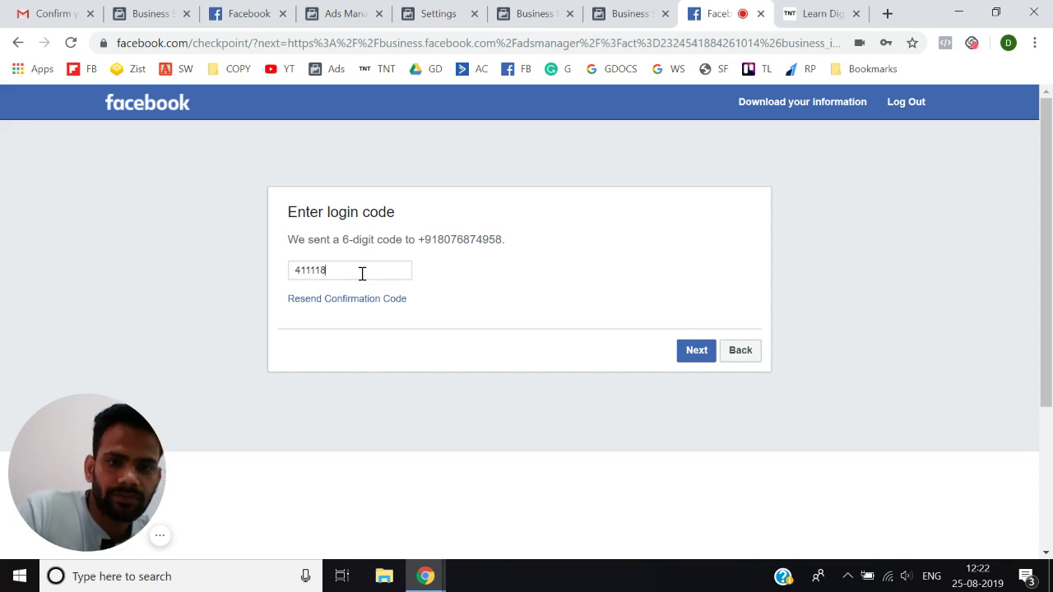
{"action": "left_click", "coordinate": [702, 359]}
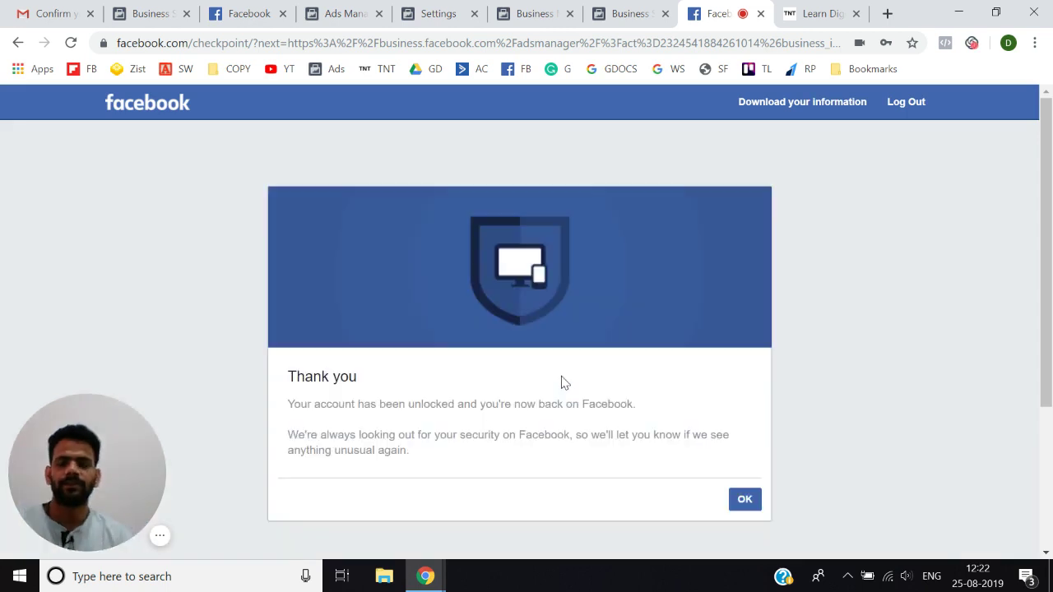
{"action": "scroll", "coordinate": [562, 381], "scroll_direction": "down", "scroll_amount": 2}
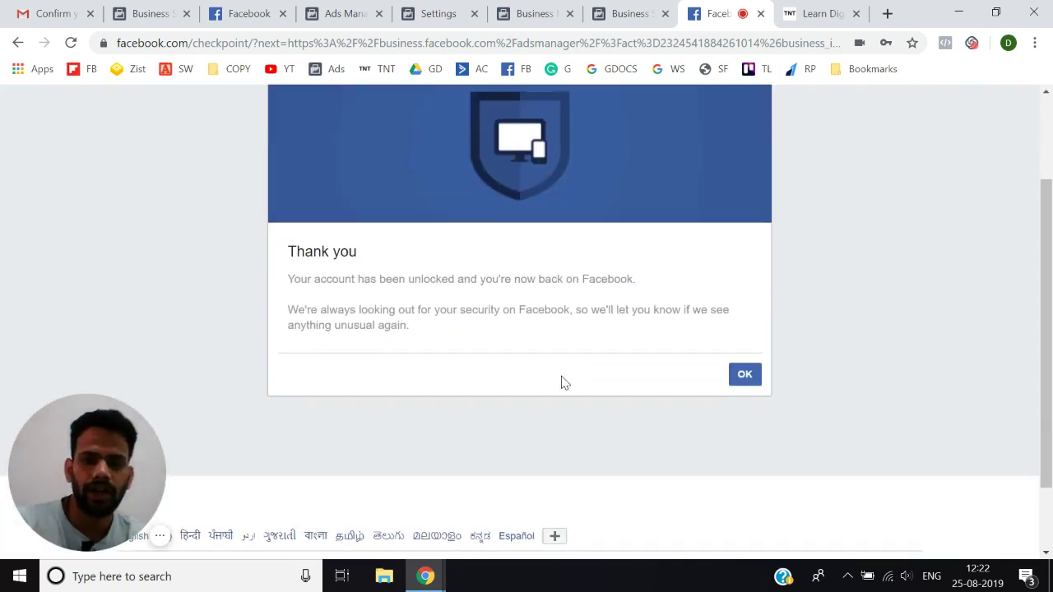
Step: Acknowledge the unlock confirmation and reload the Business Manager home page
{"action": "left_click", "coordinate": [740, 380]}
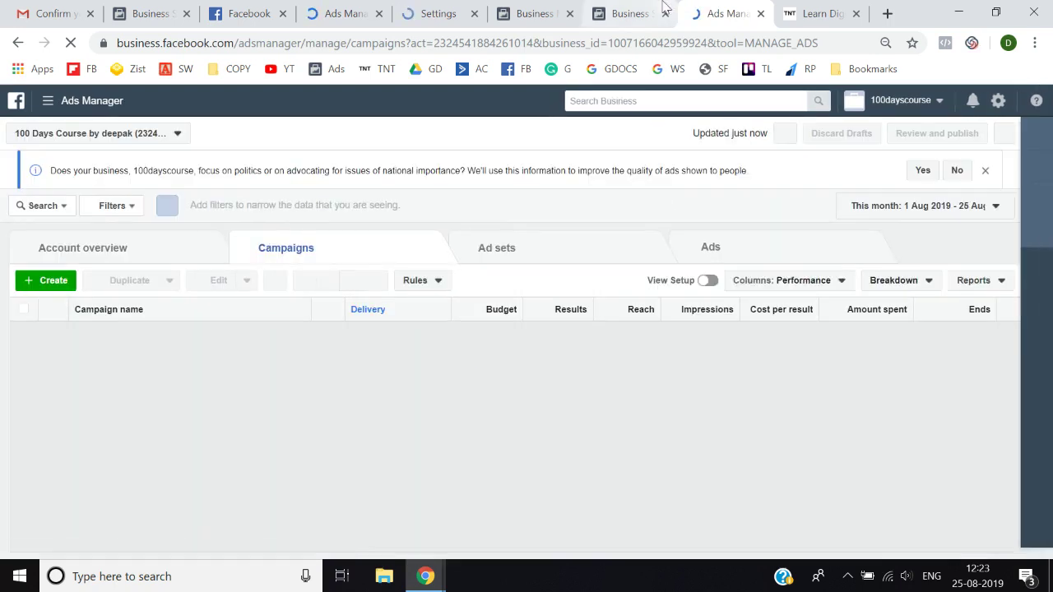
{"action": "left_click", "coordinate": [630, 13]}
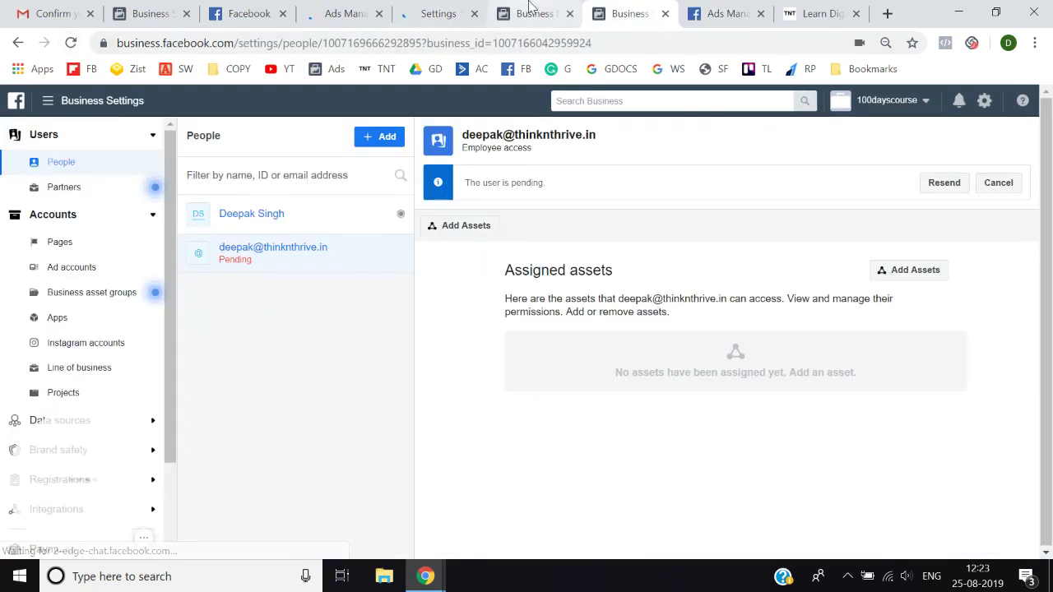
{"action": "left_click", "coordinate": [531, 6]}
{"action": "left_click", "coordinate": [69, 43]}
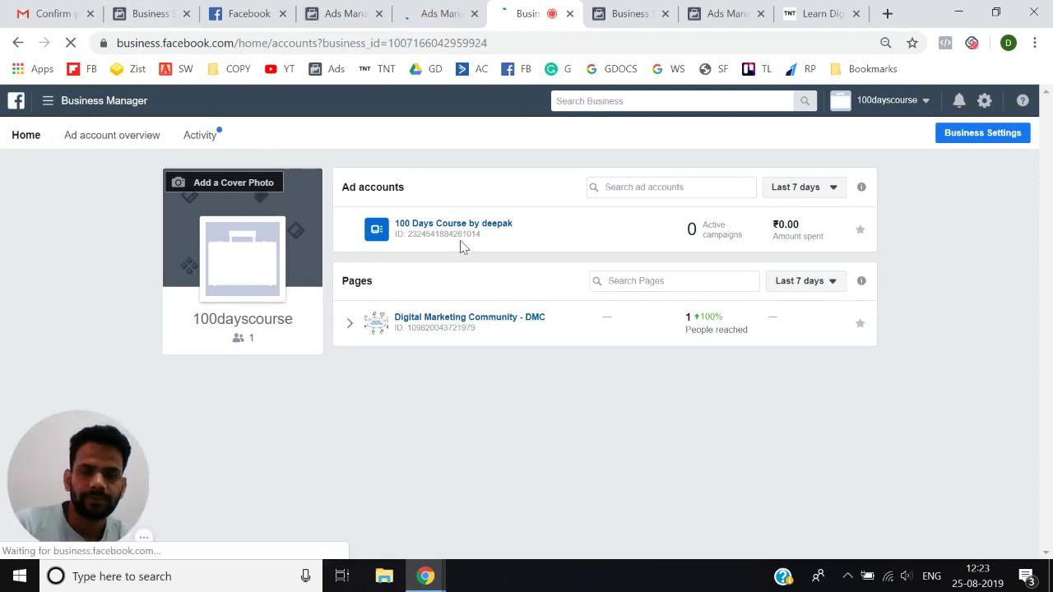
Step: Close the two duplicate Ads Manager pages and open the course ad account's campaigns
{"action": "left_click", "coordinate": [379, 14]}
{"action": "left_click", "coordinate": [379, 14]}
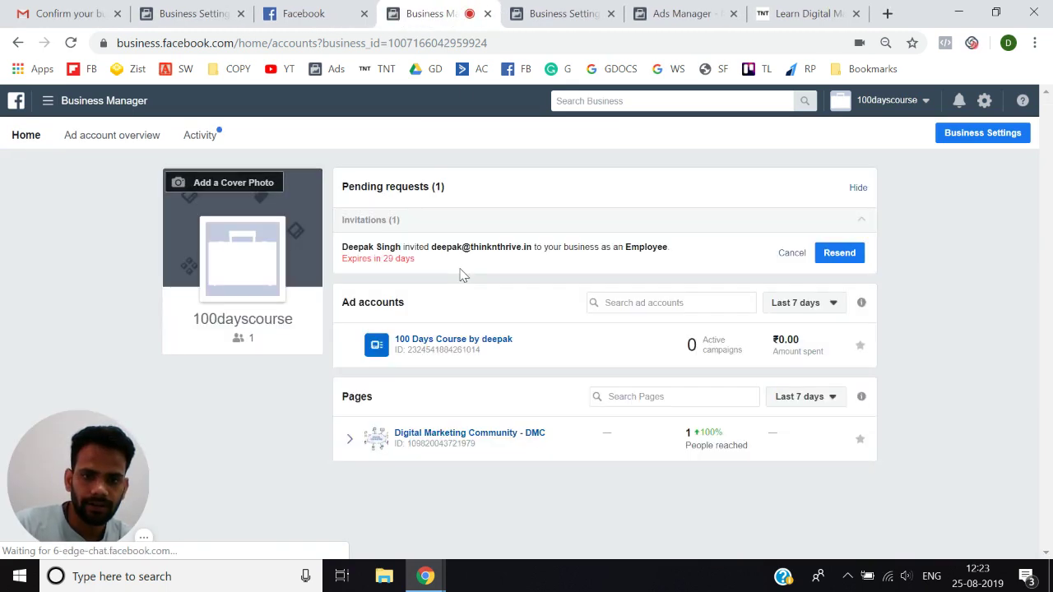
{"action": "left_click", "coordinate": [457, 341]}
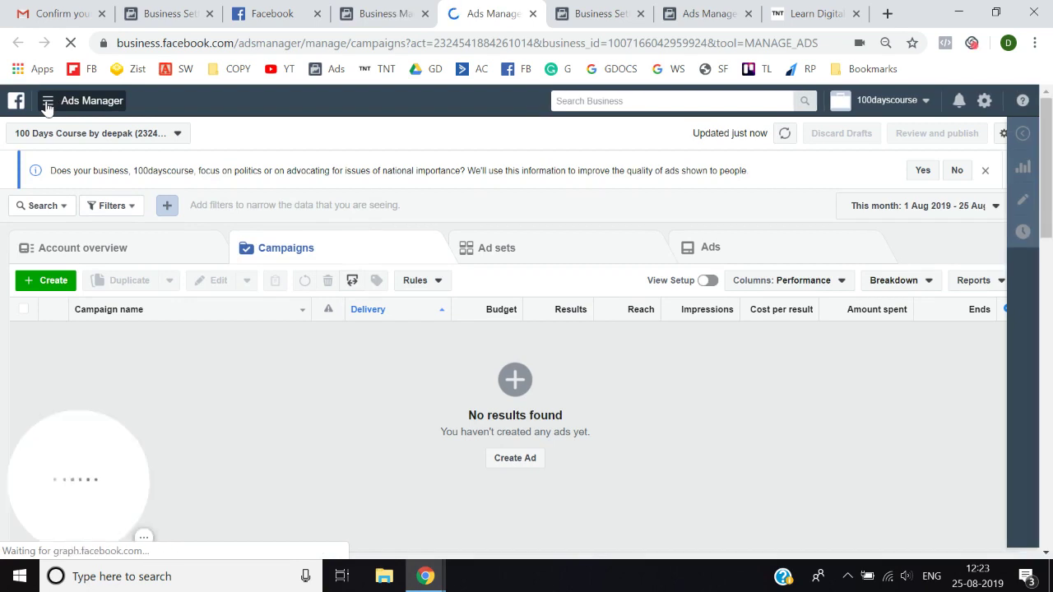
Step: Go to Billing and open the ad account's Payment Settings
{"action": "left_click", "coordinate": [47, 104]}
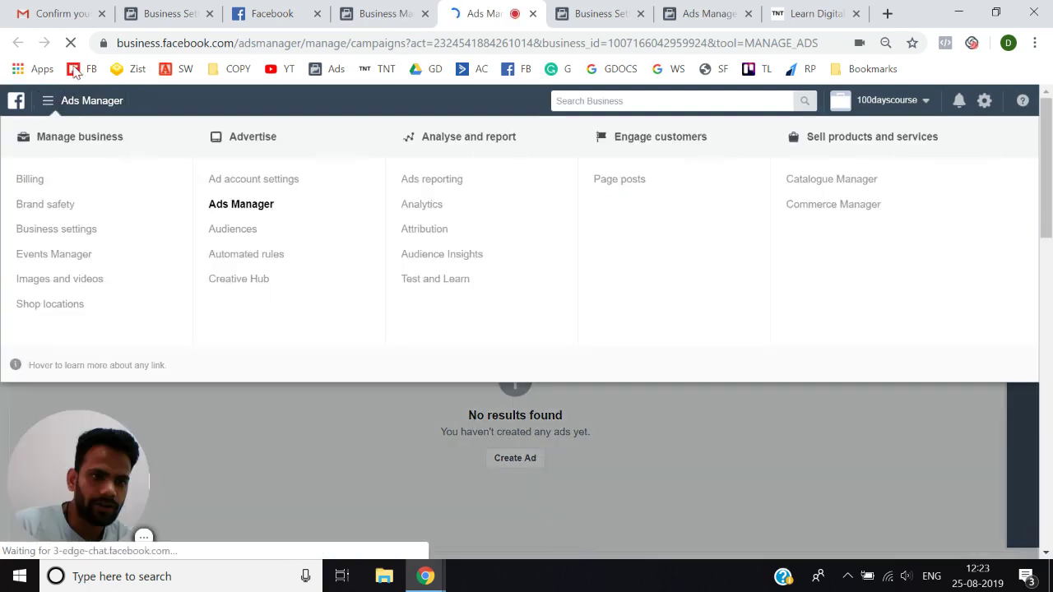
{"action": "left_click", "coordinate": [31, 181]}
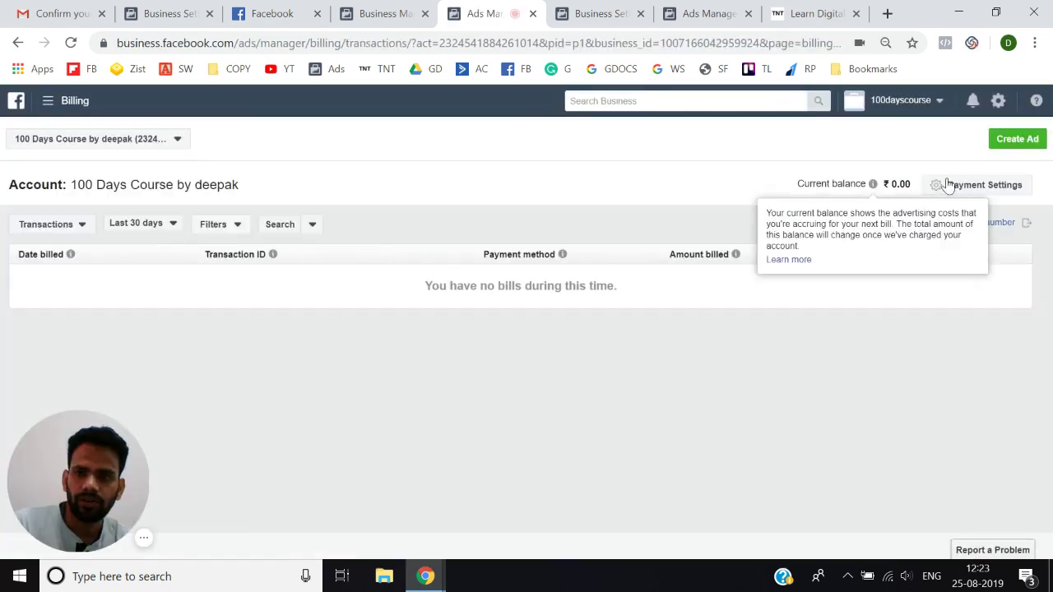
{"action": "left_click", "coordinate": [989, 191]}
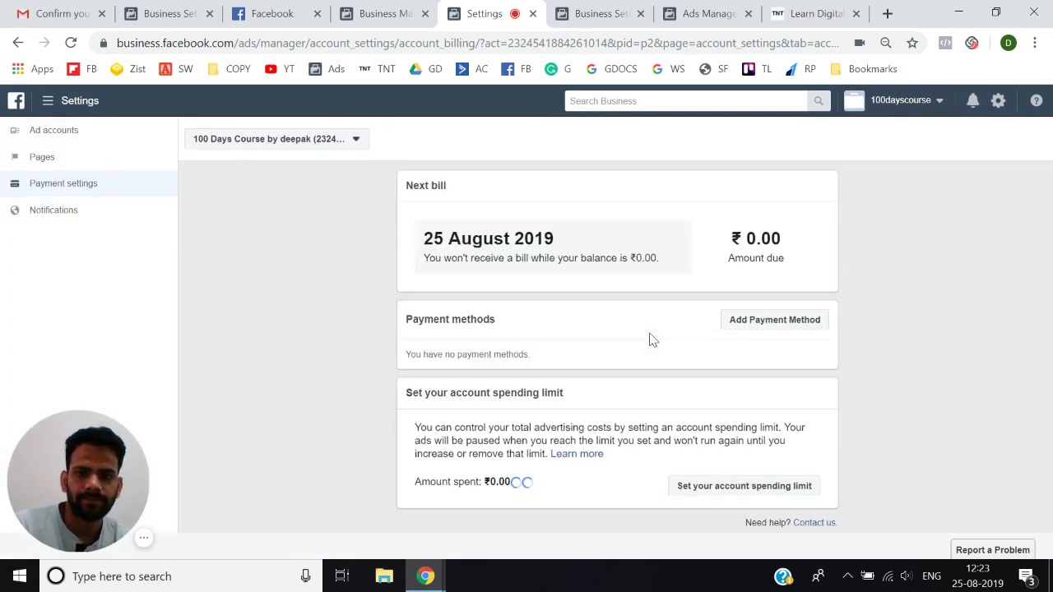
Step: Start adding a payment method with Delhi as the state, then dismiss the card details form
{"action": "left_click", "coordinate": [760, 326]}
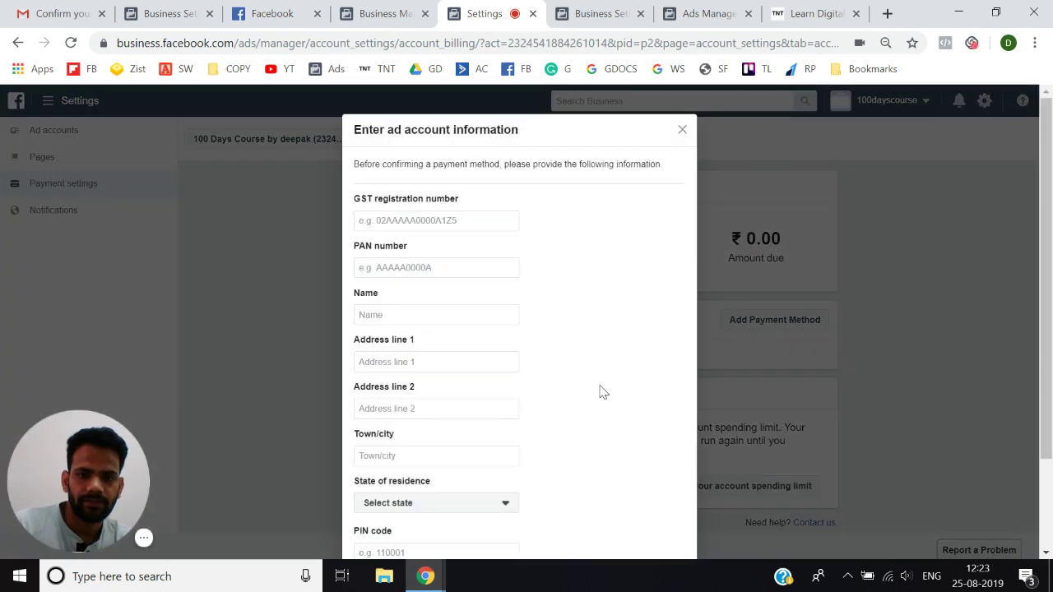
{"action": "scroll", "coordinate": [599, 391], "scroll_direction": "down", "scroll_amount": 3}
{"action": "left_click", "coordinate": [483, 393]}
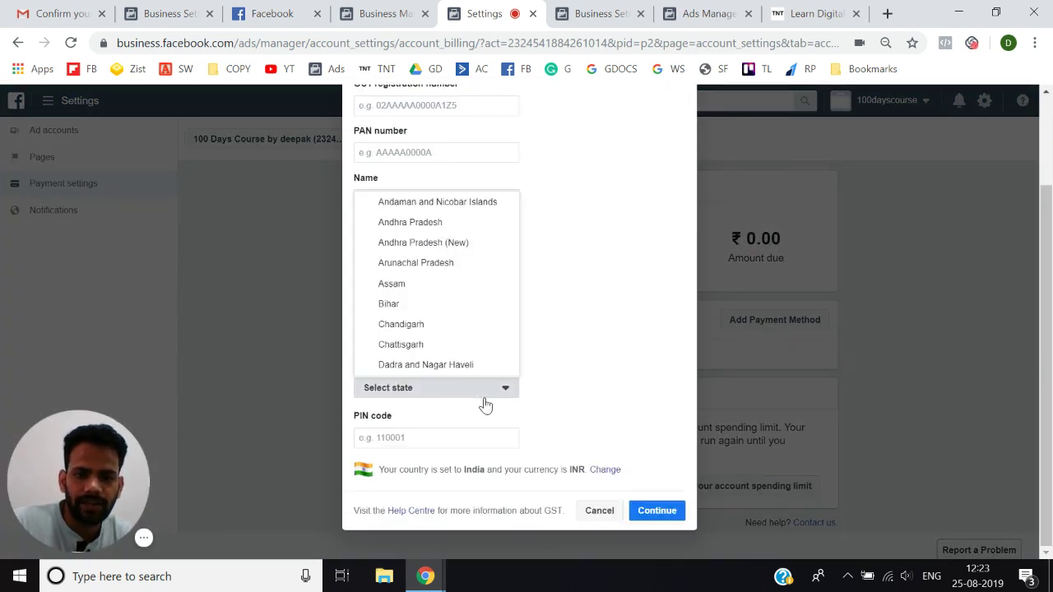
{"action": "scroll", "coordinate": [420, 336], "scroll_direction": "down", "scroll_amount": 3}
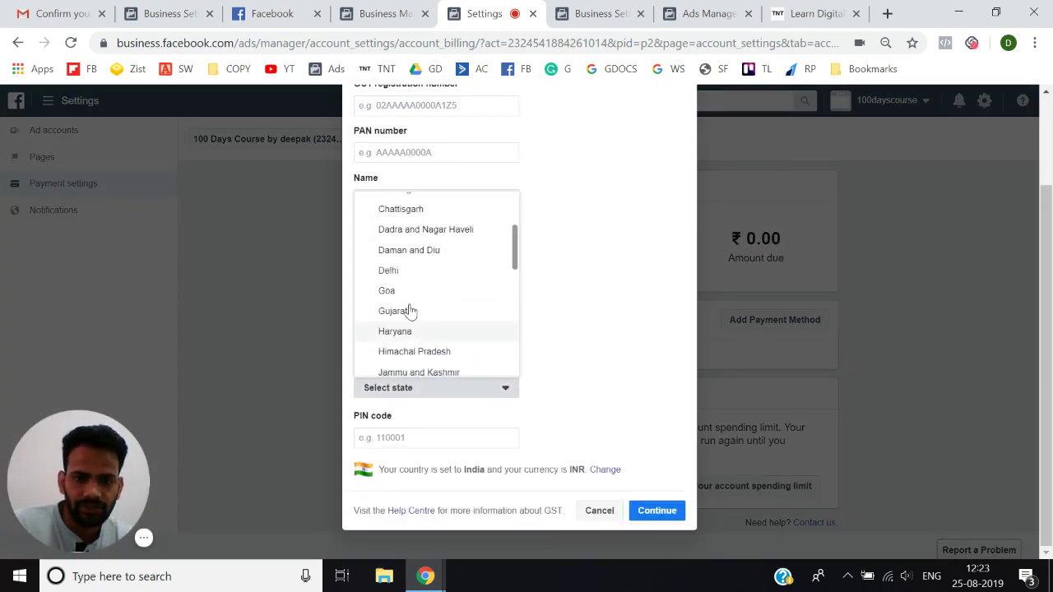
{"action": "left_click", "coordinate": [401, 276]}
{"action": "left_click", "coordinate": [664, 510]}
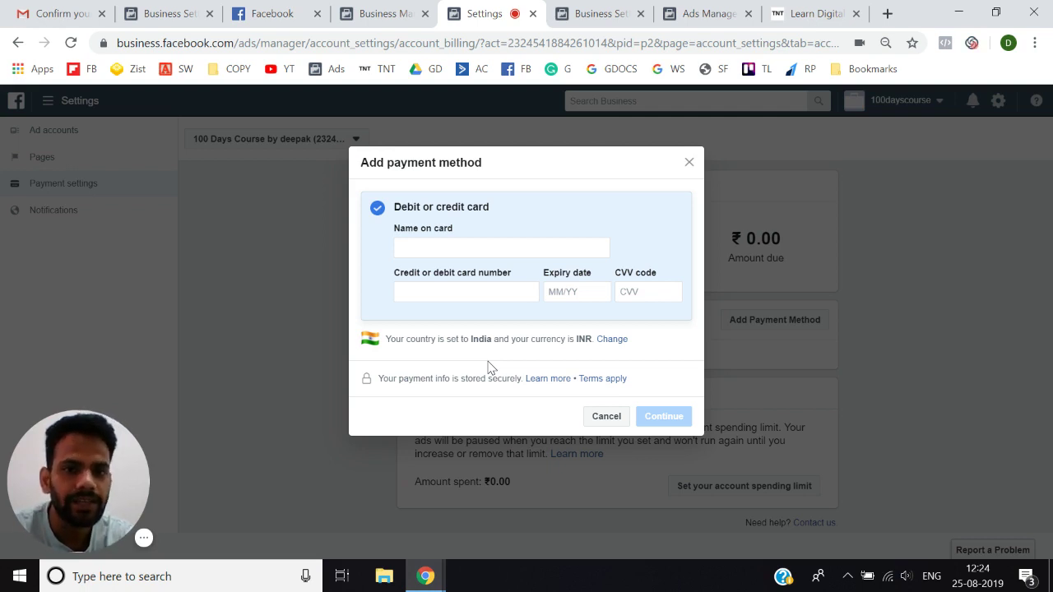
{"action": "left_click", "coordinate": [689, 164]}
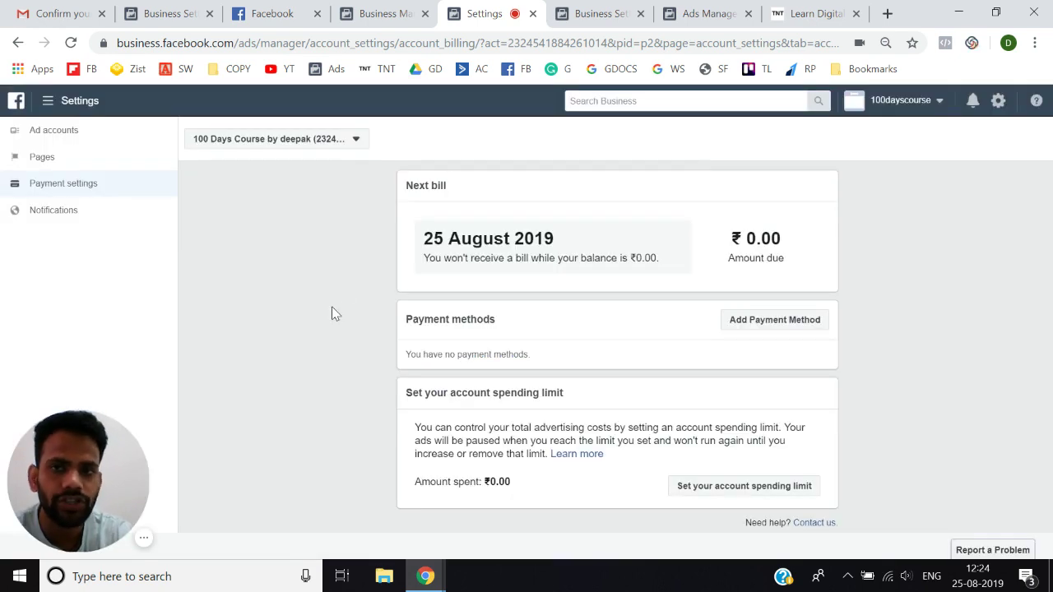
Step: Open Payments in Business Settings and refresh, showing 100dayscourse has no payment methods
{"action": "left_click", "coordinate": [617, 10]}
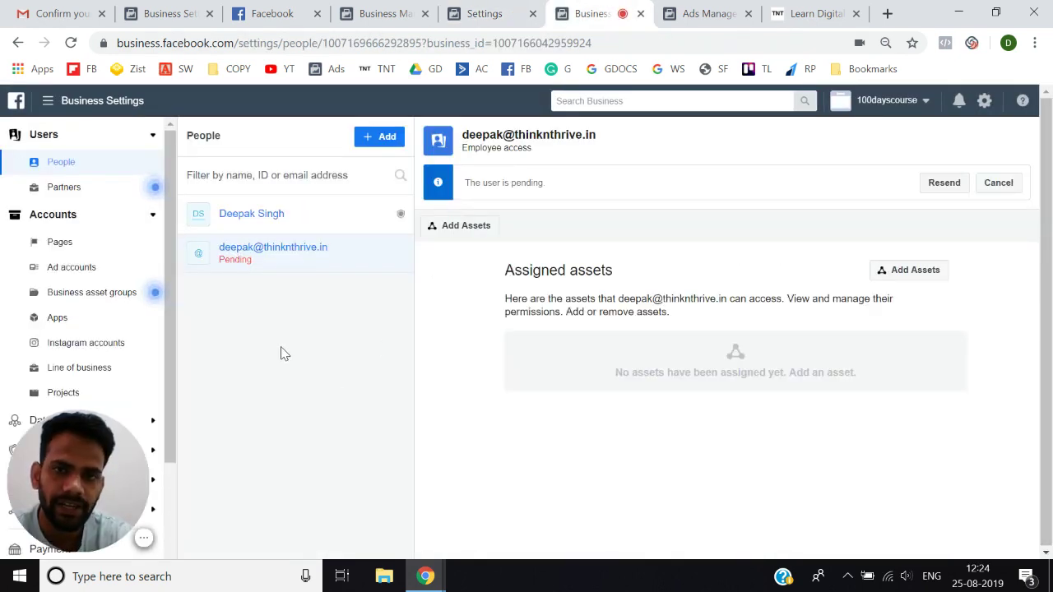
{"action": "scroll", "coordinate": [98, 341], "scroll_direction": "down", "scroll_amount": 2}
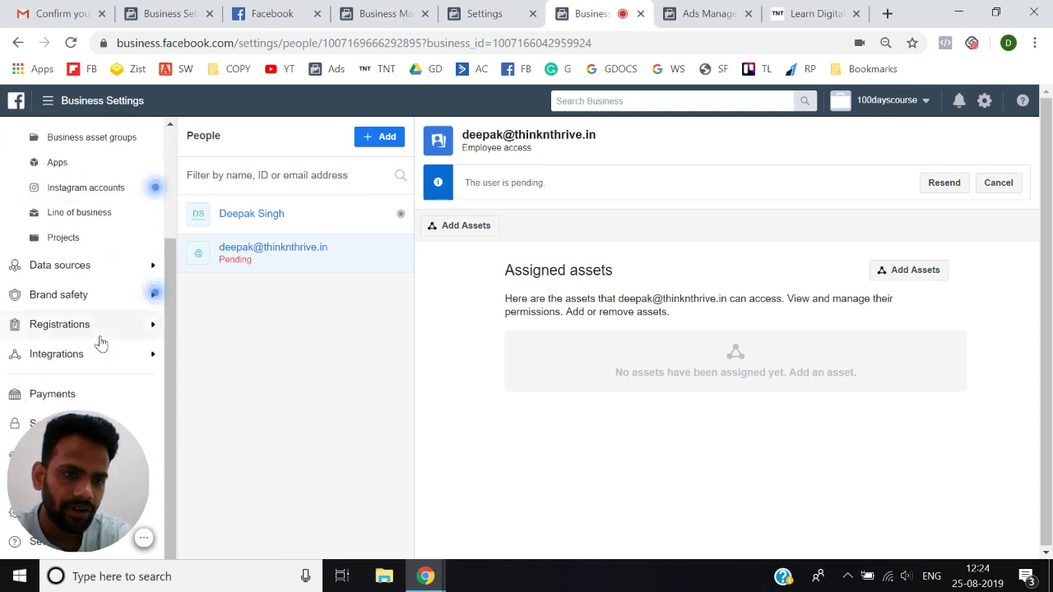
{"action": "left_click", "coordinate": [80, 389]}
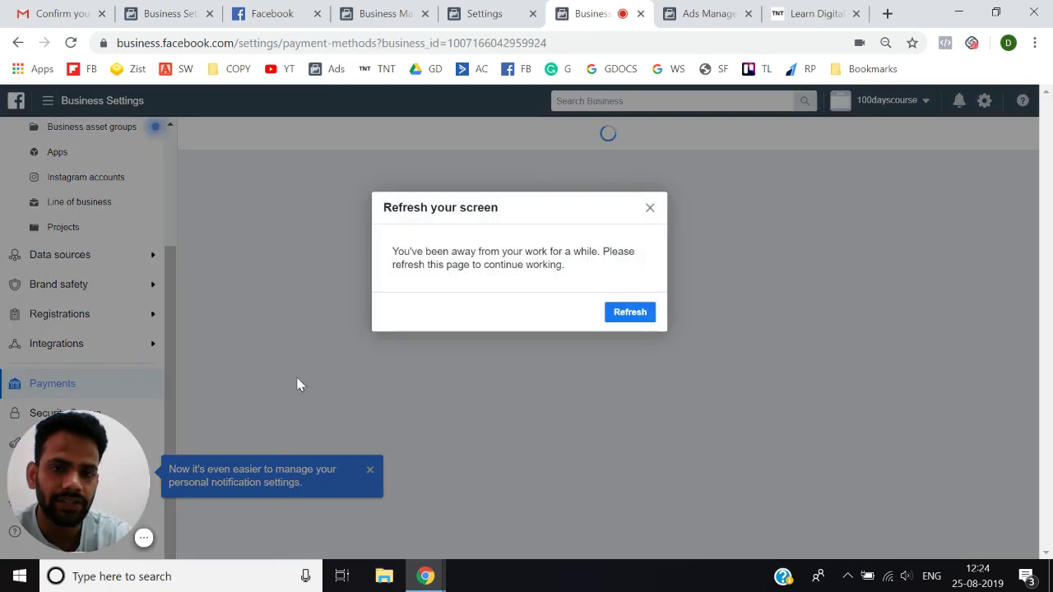
{"action": "left_click", "coordinate": [633, 318]}
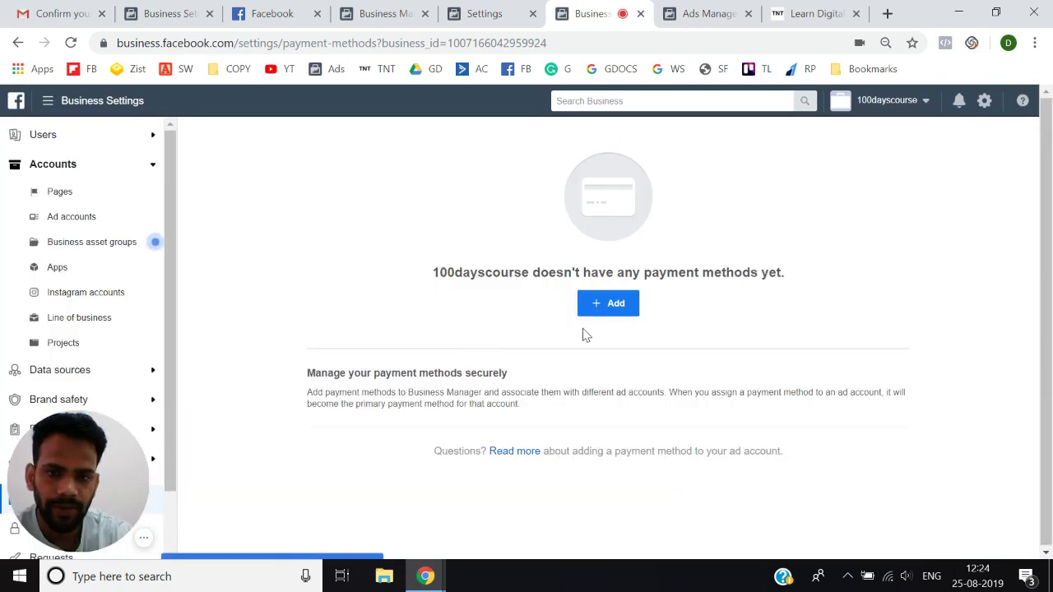
Step: Review the card fields in Select a payment method, then return to the Business Manager home
{"action": "left_click", "coordinate": [605, 313]}
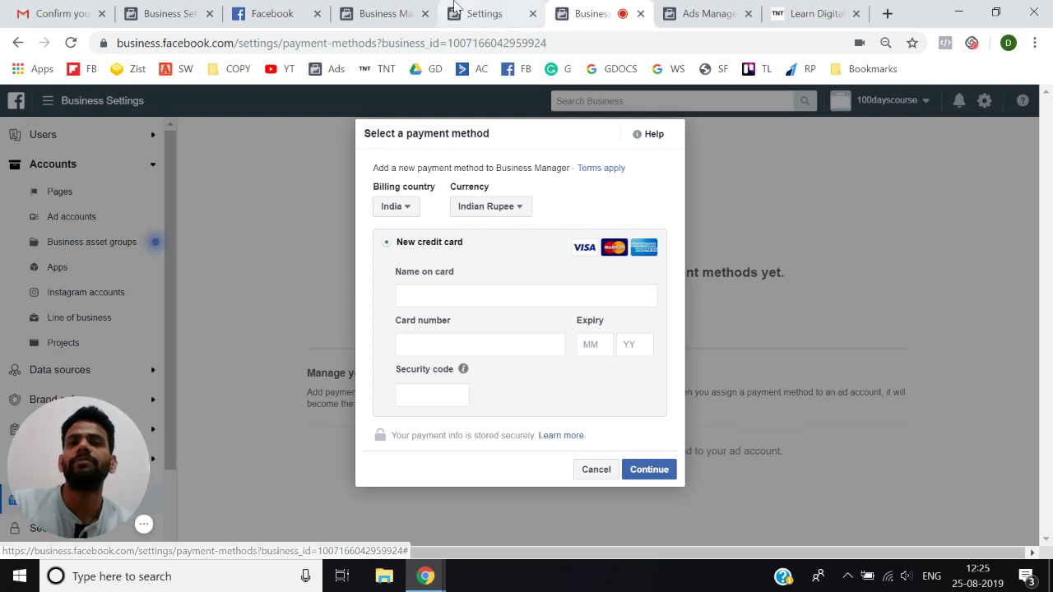
{"action": "left_click", "coordinate": [393, 9]}
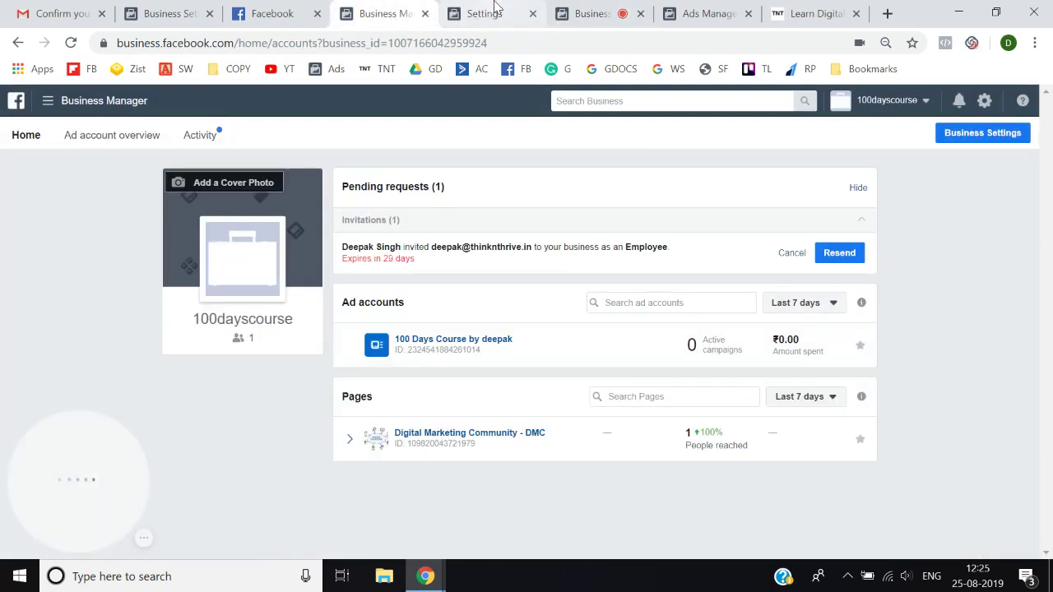